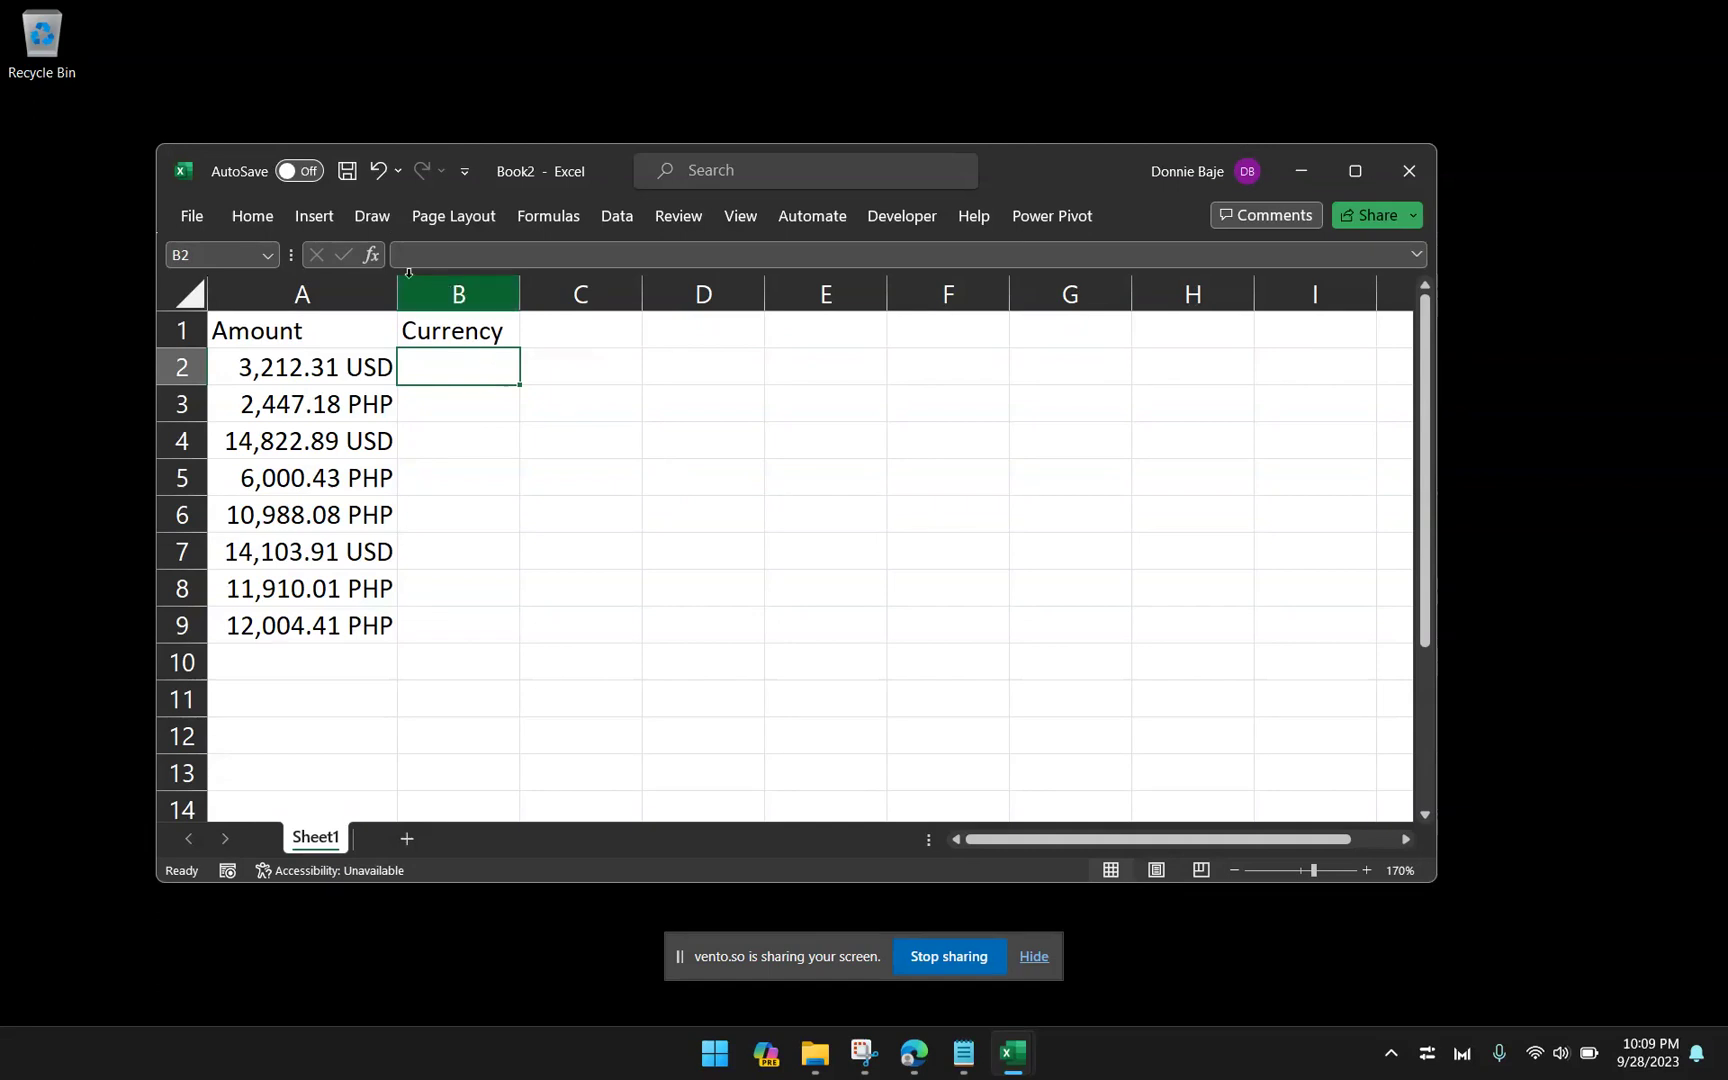
# Step: Widen column A, maximize the workbook window, and zoom the sheet to 261%
pyautogui.moveTo(397, 294); pyautogui.dragTo(461, 296)
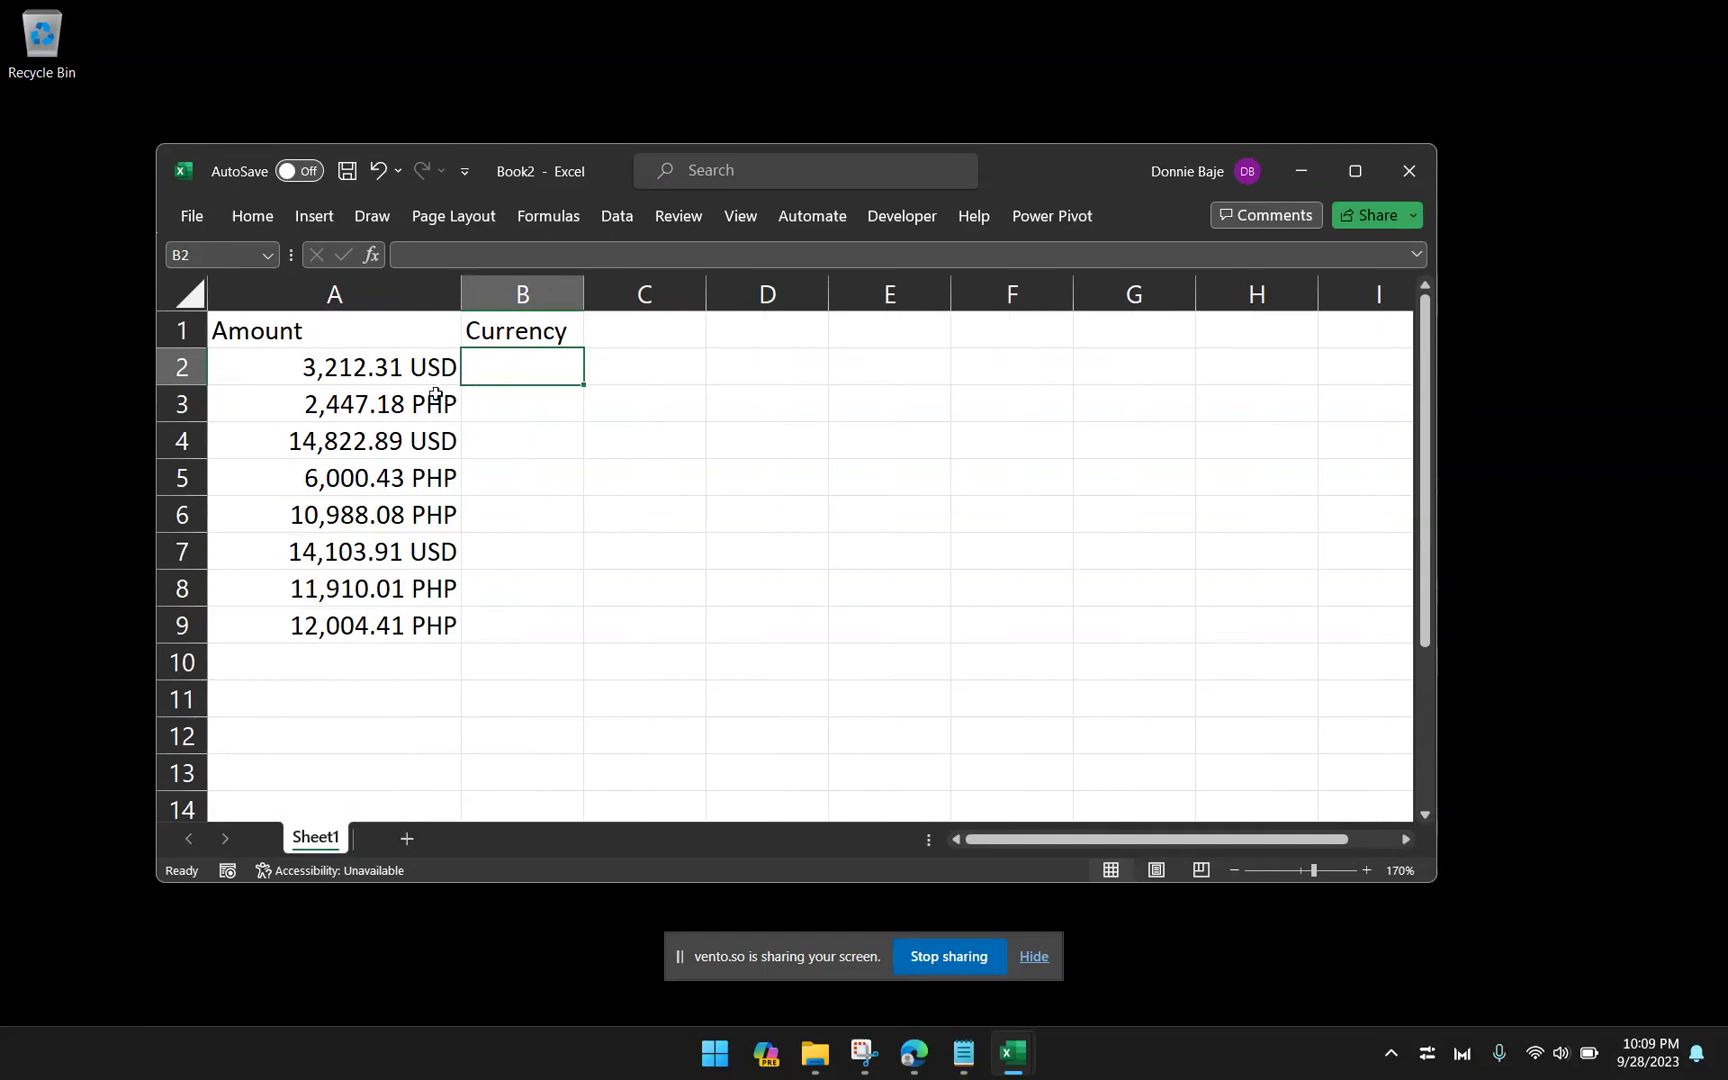
pyautogui.click(405, 370)
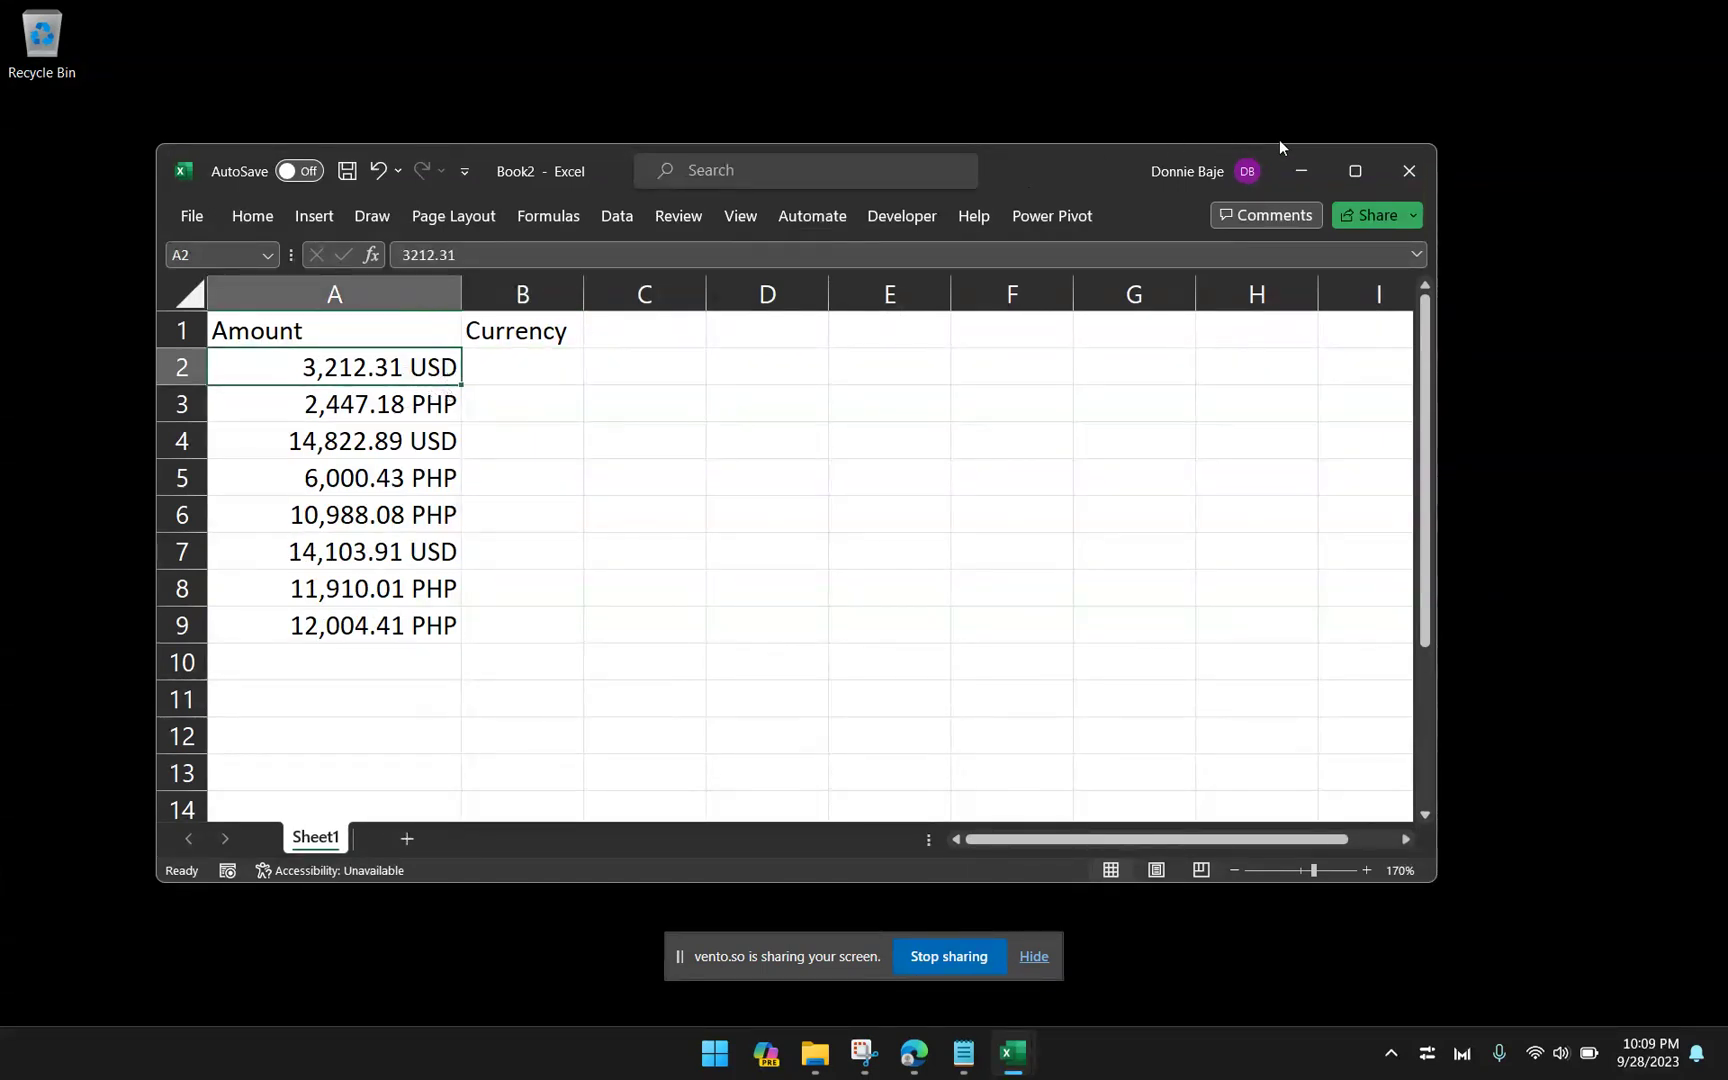
pyautogui.moveTo(1091, 170); pyautogui.dragTo(1152, 171)
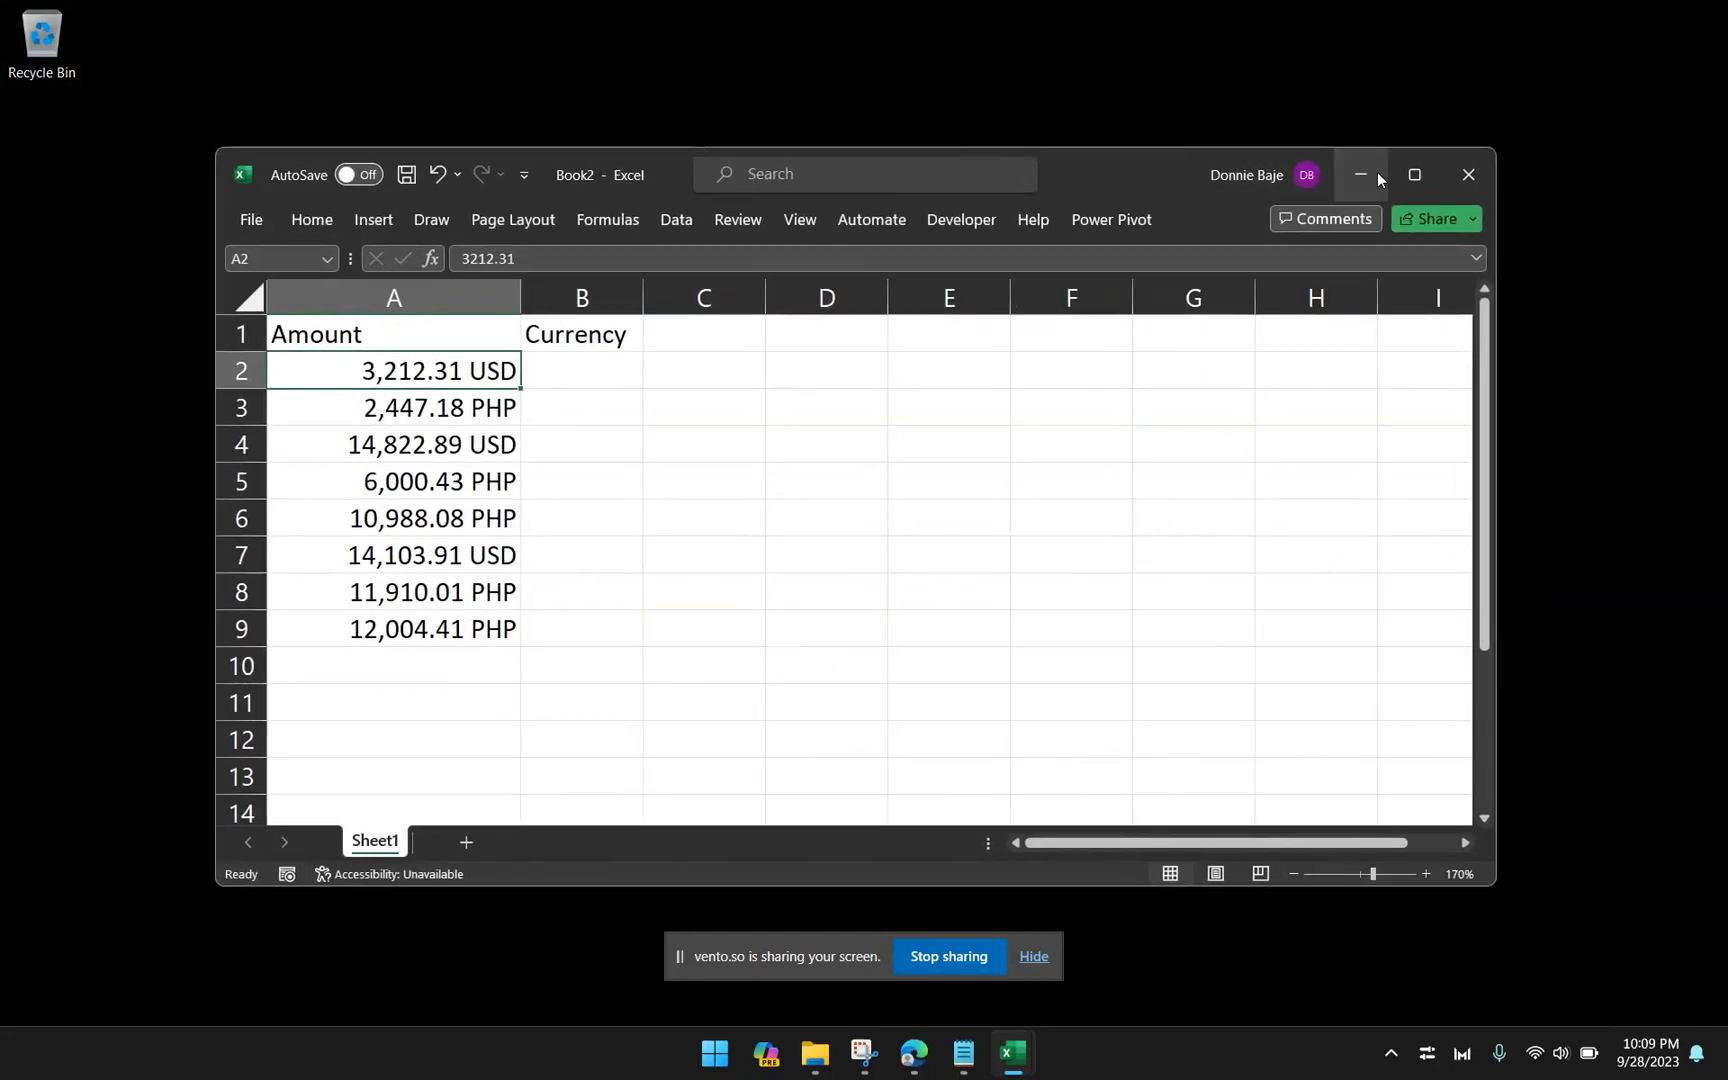
pyautogui.click(1412, 172)
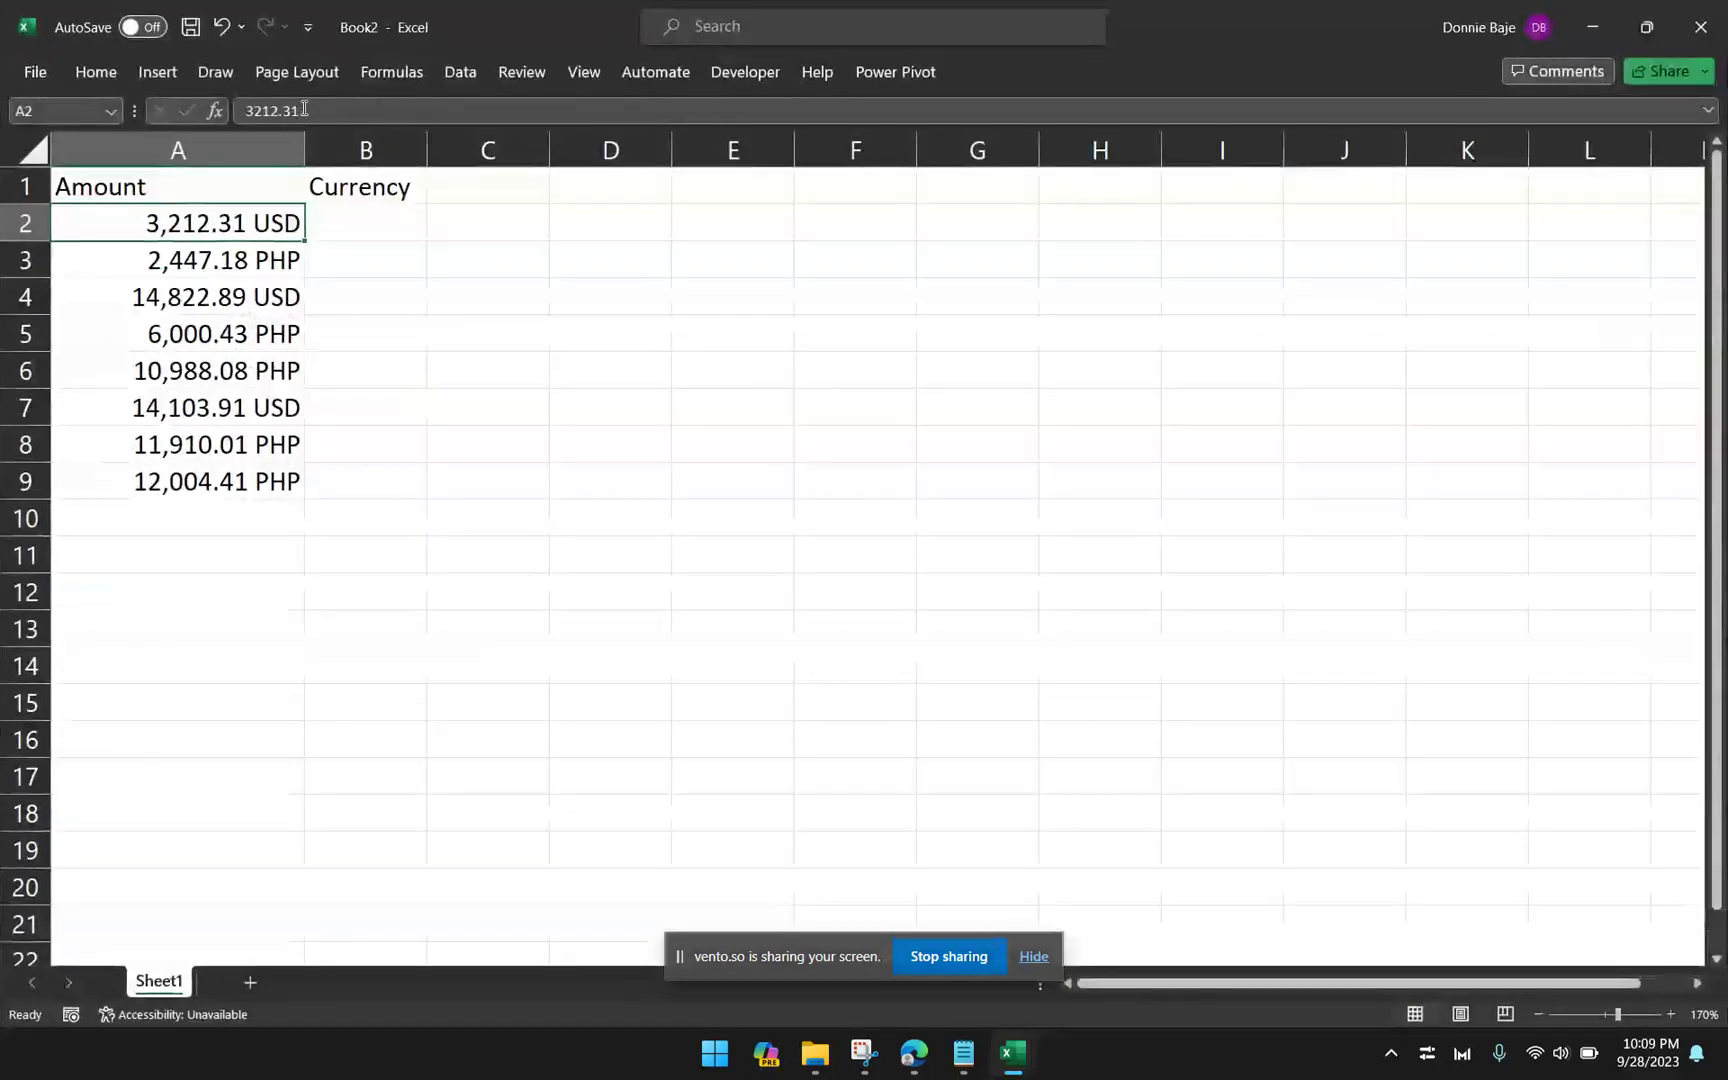
pyautogui.click(1635, 1011)
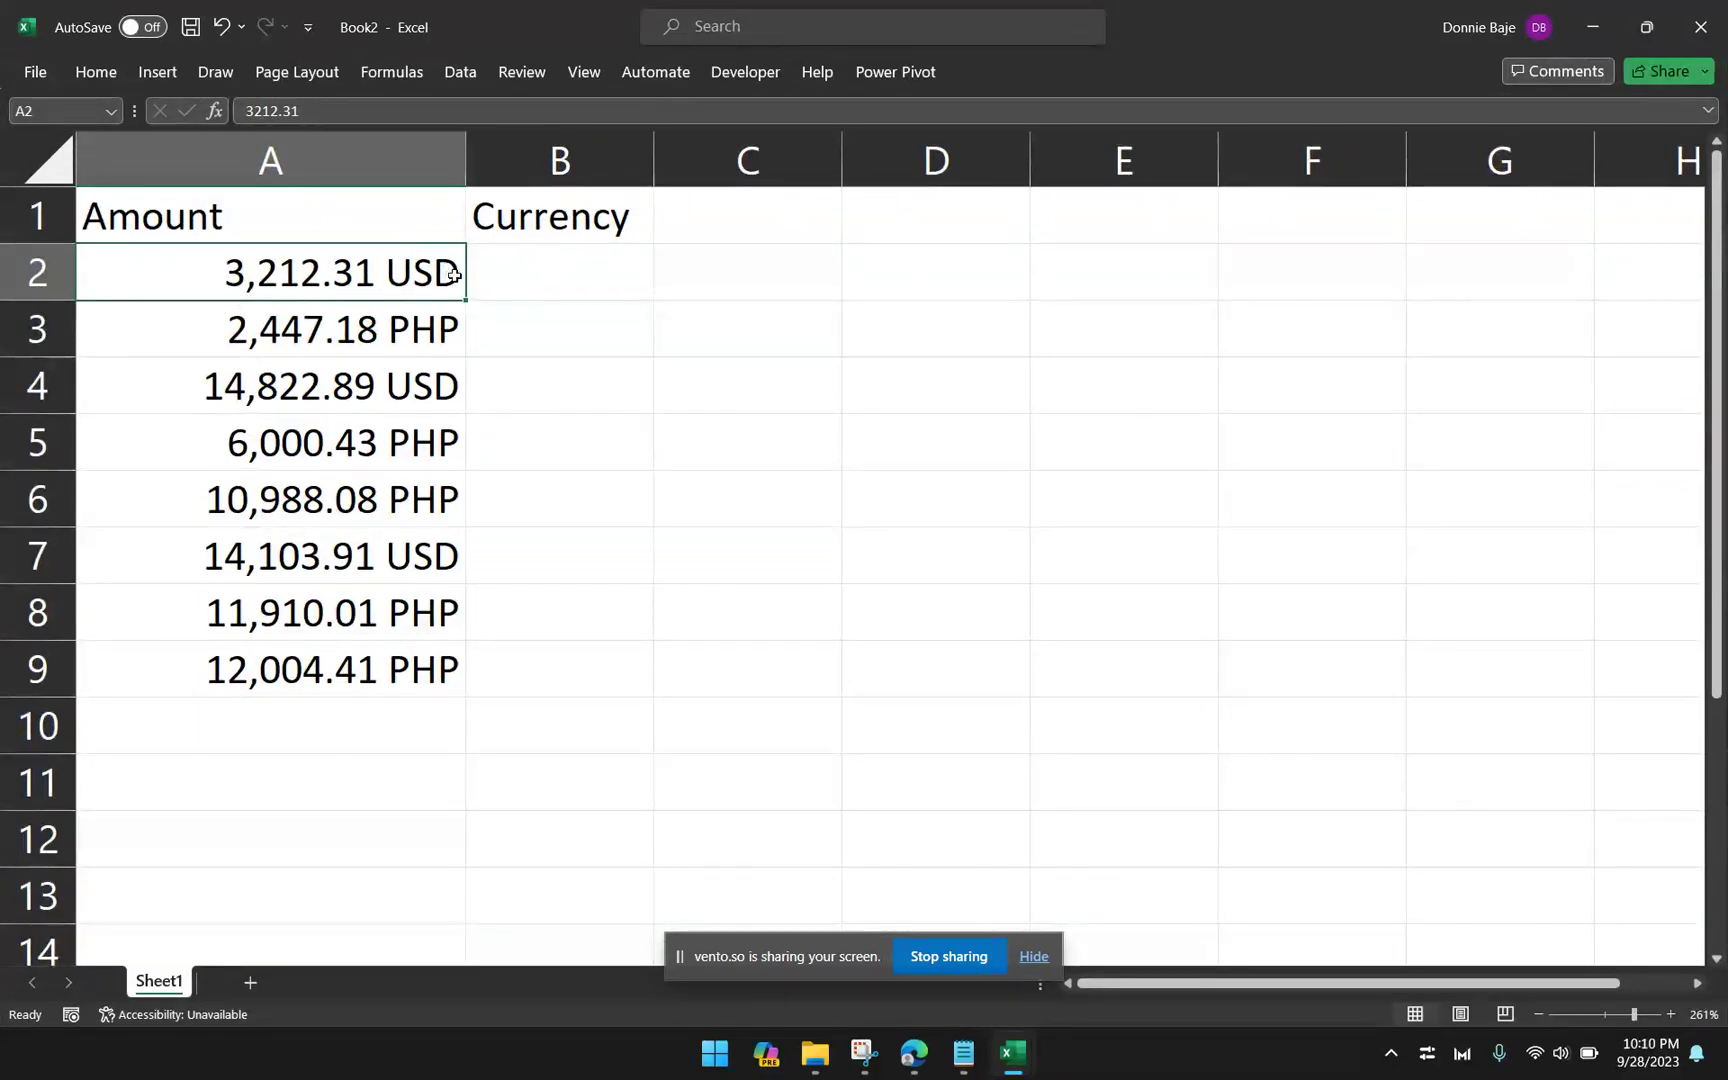
# Step: Check A3's number format in the Home Number Format list without changing it
pyautogui.click(419, 355)
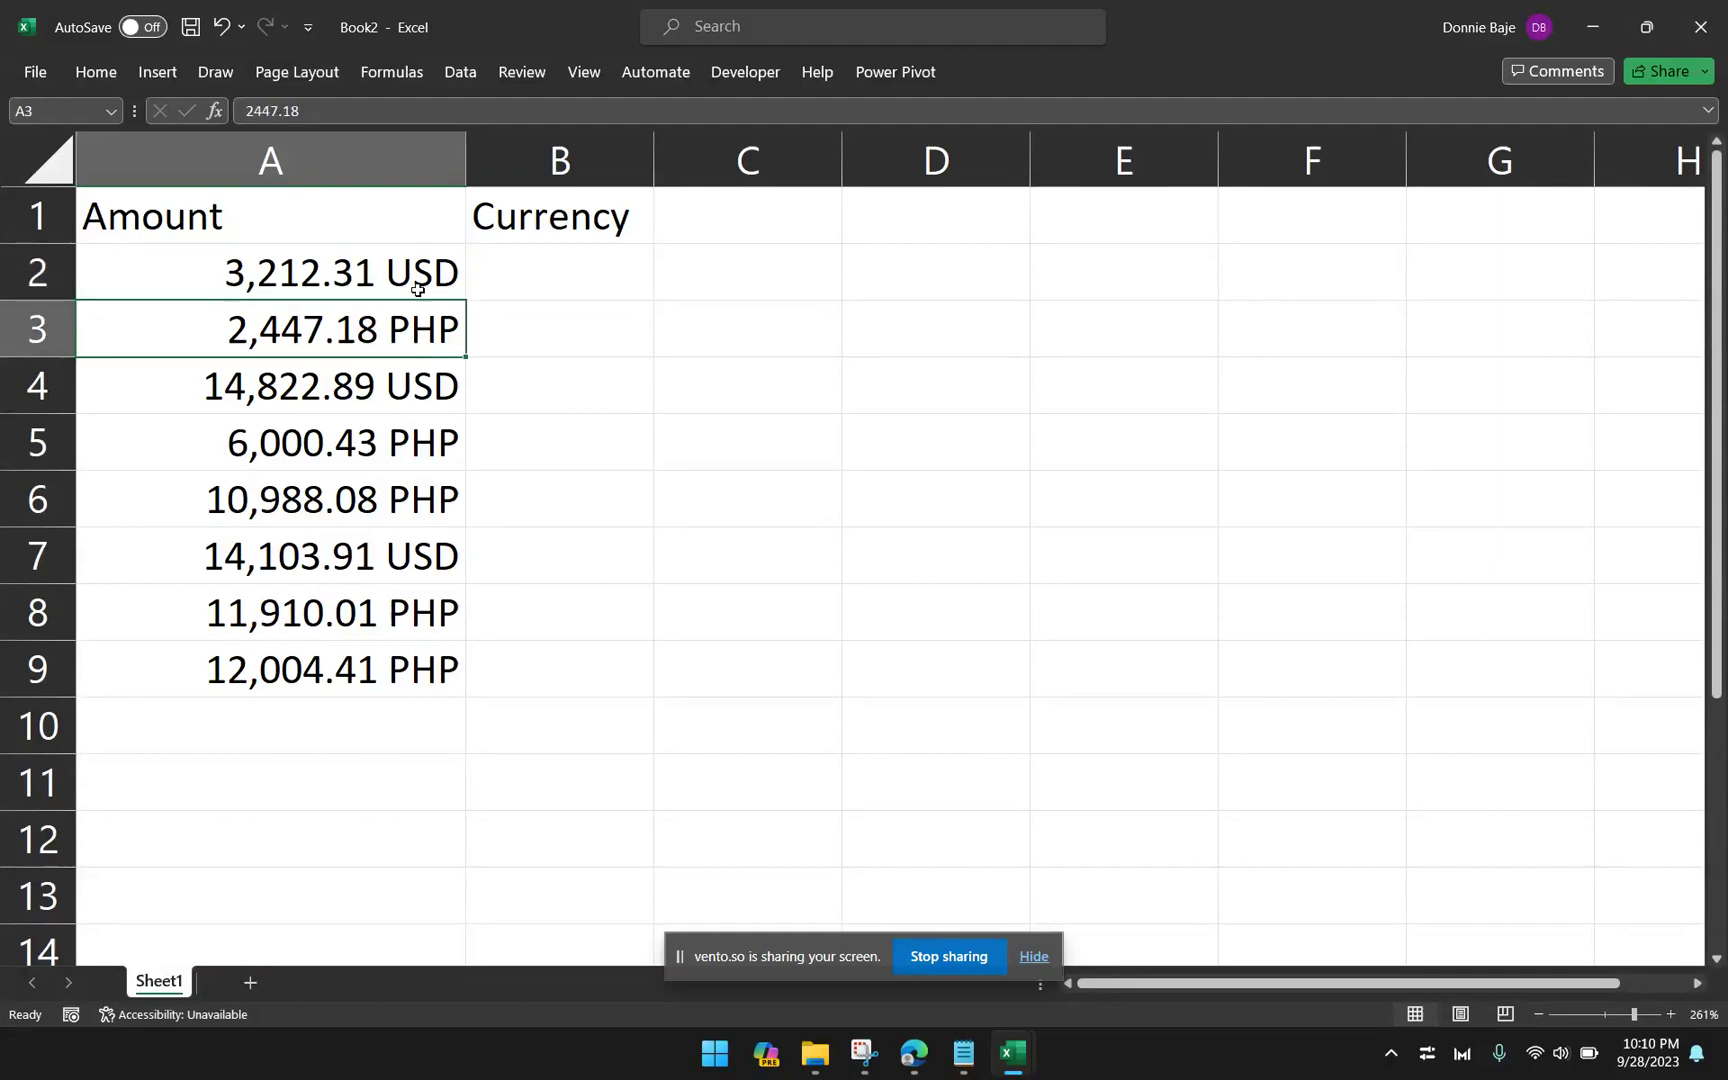
pyautogui.click(96, 71)
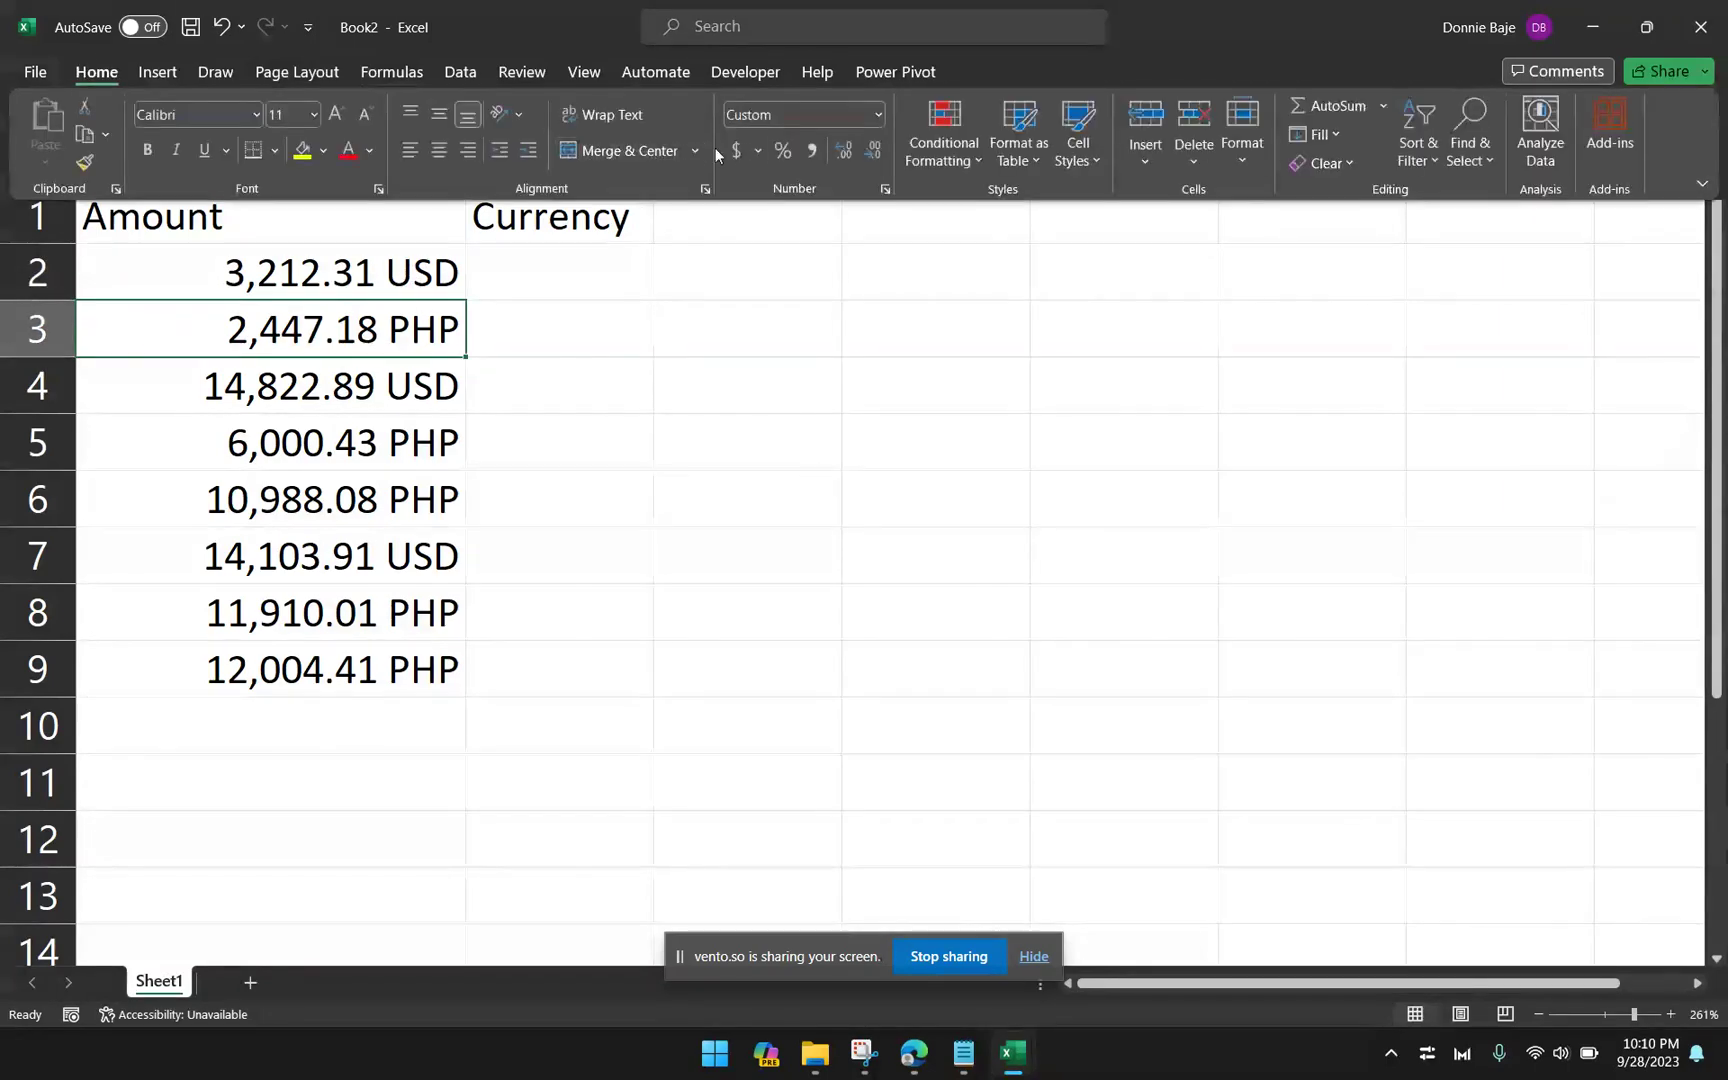
pyautogui.click(877, 114)
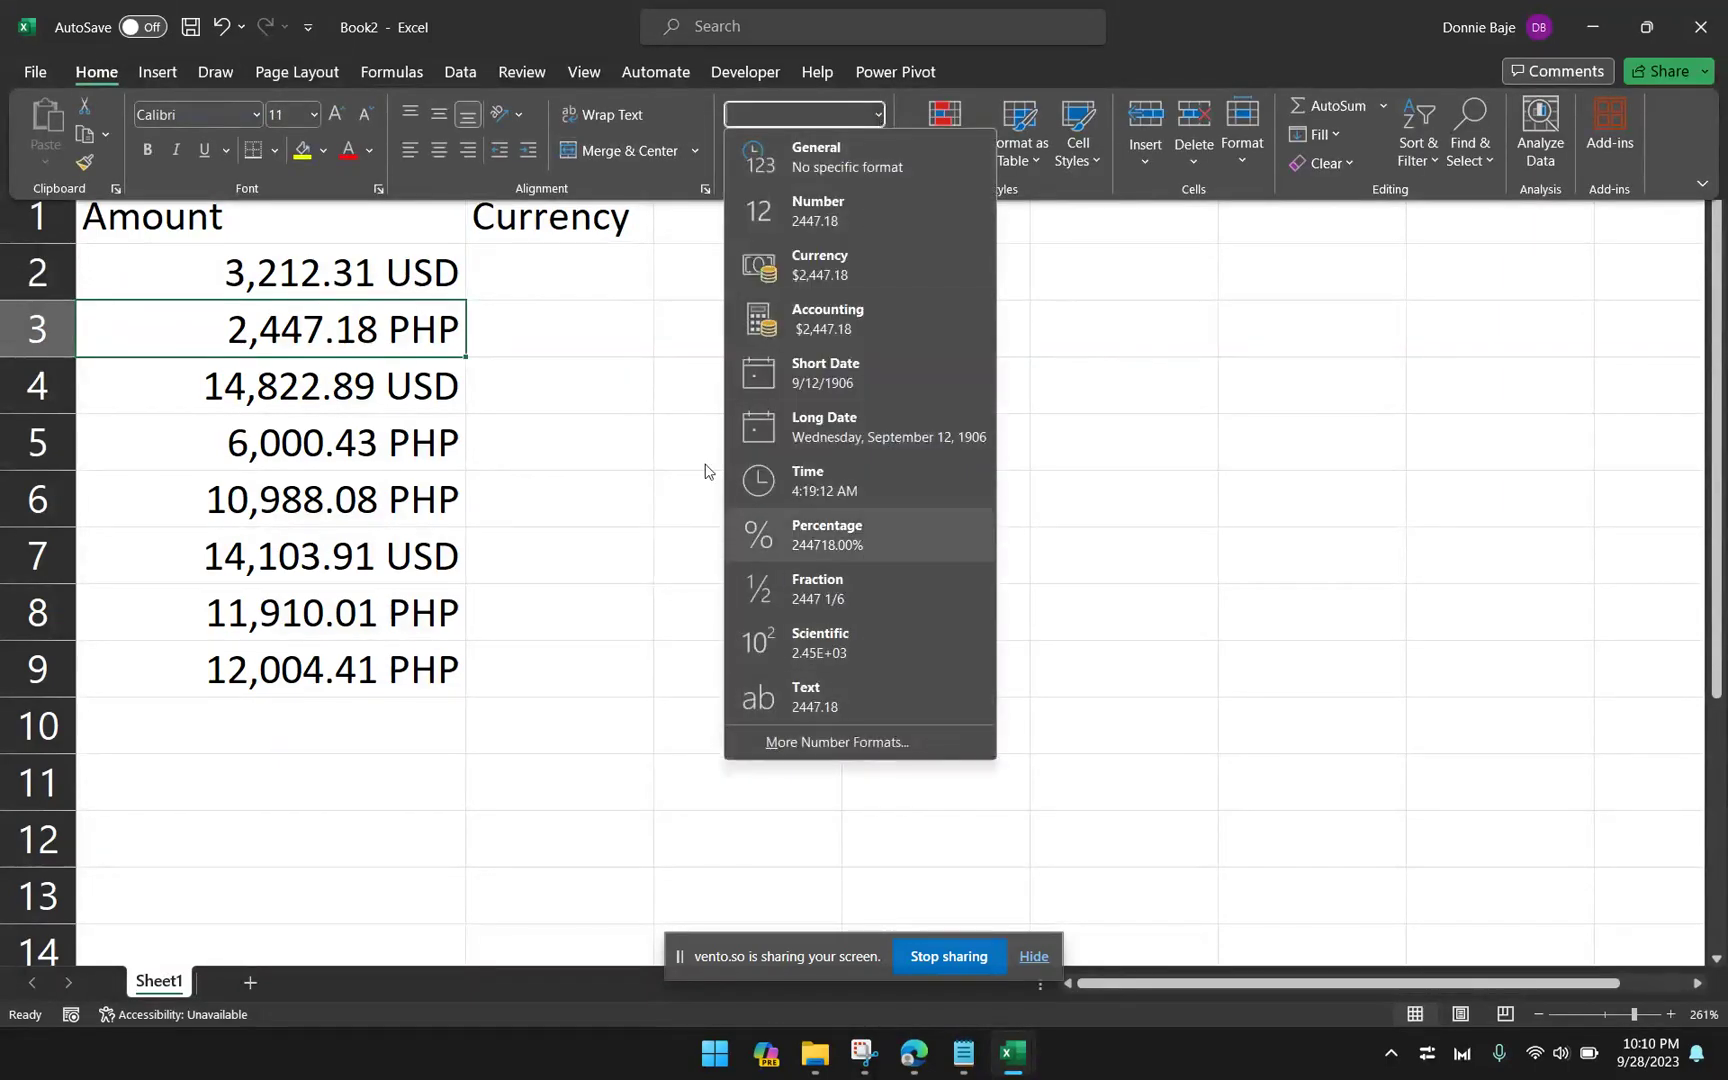
pyautogui.click(630, 355)
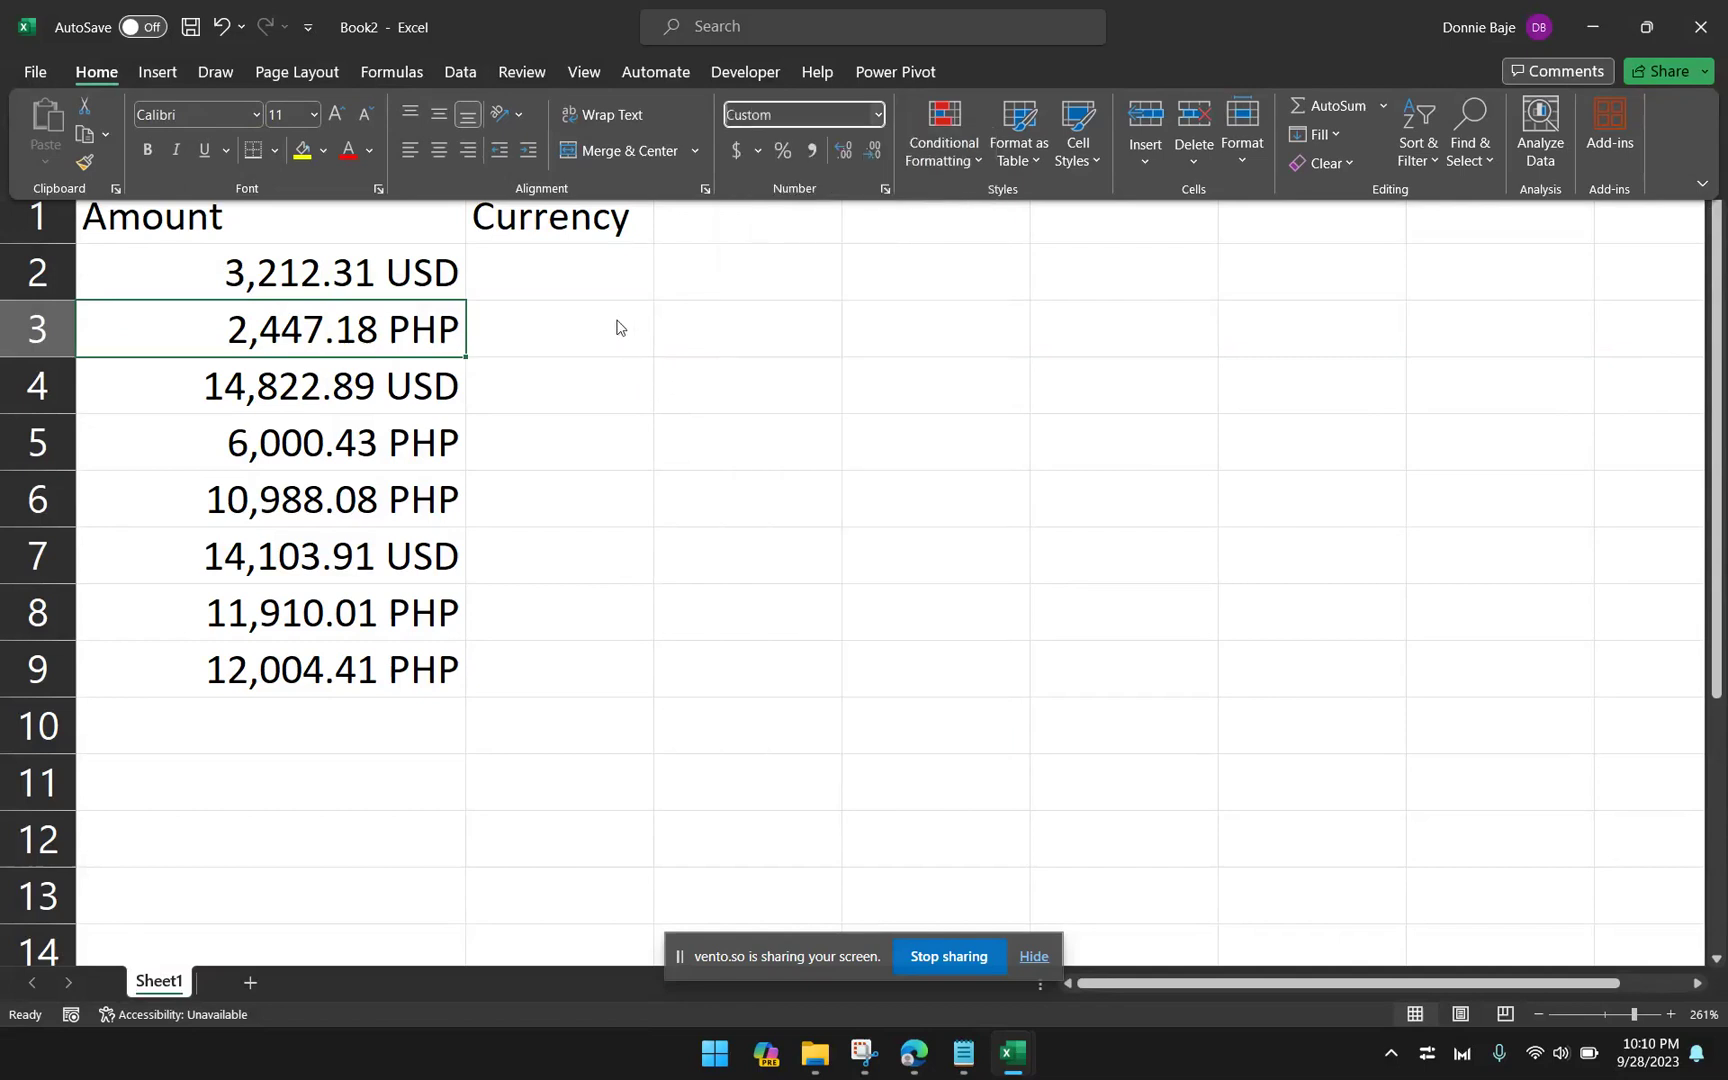
pyautogui.click(604, 270)
pyautogui.write('=')
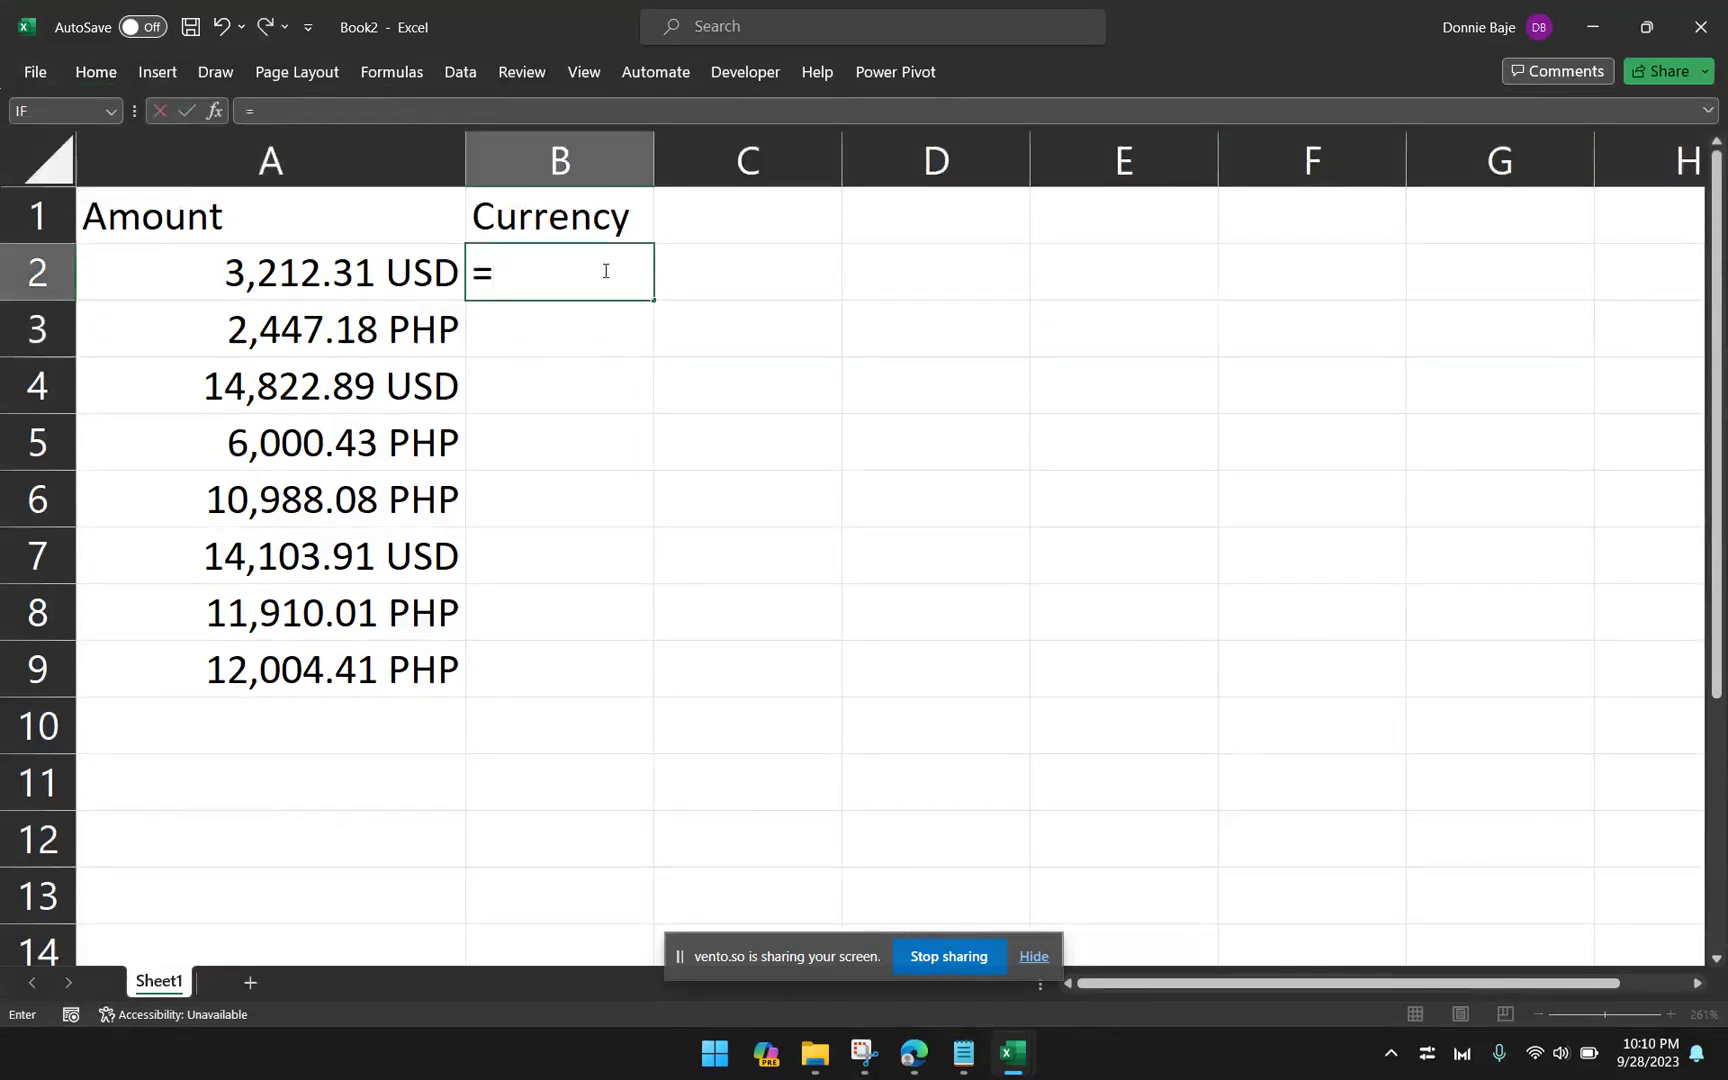
pyautogui.write('RIGHT(')
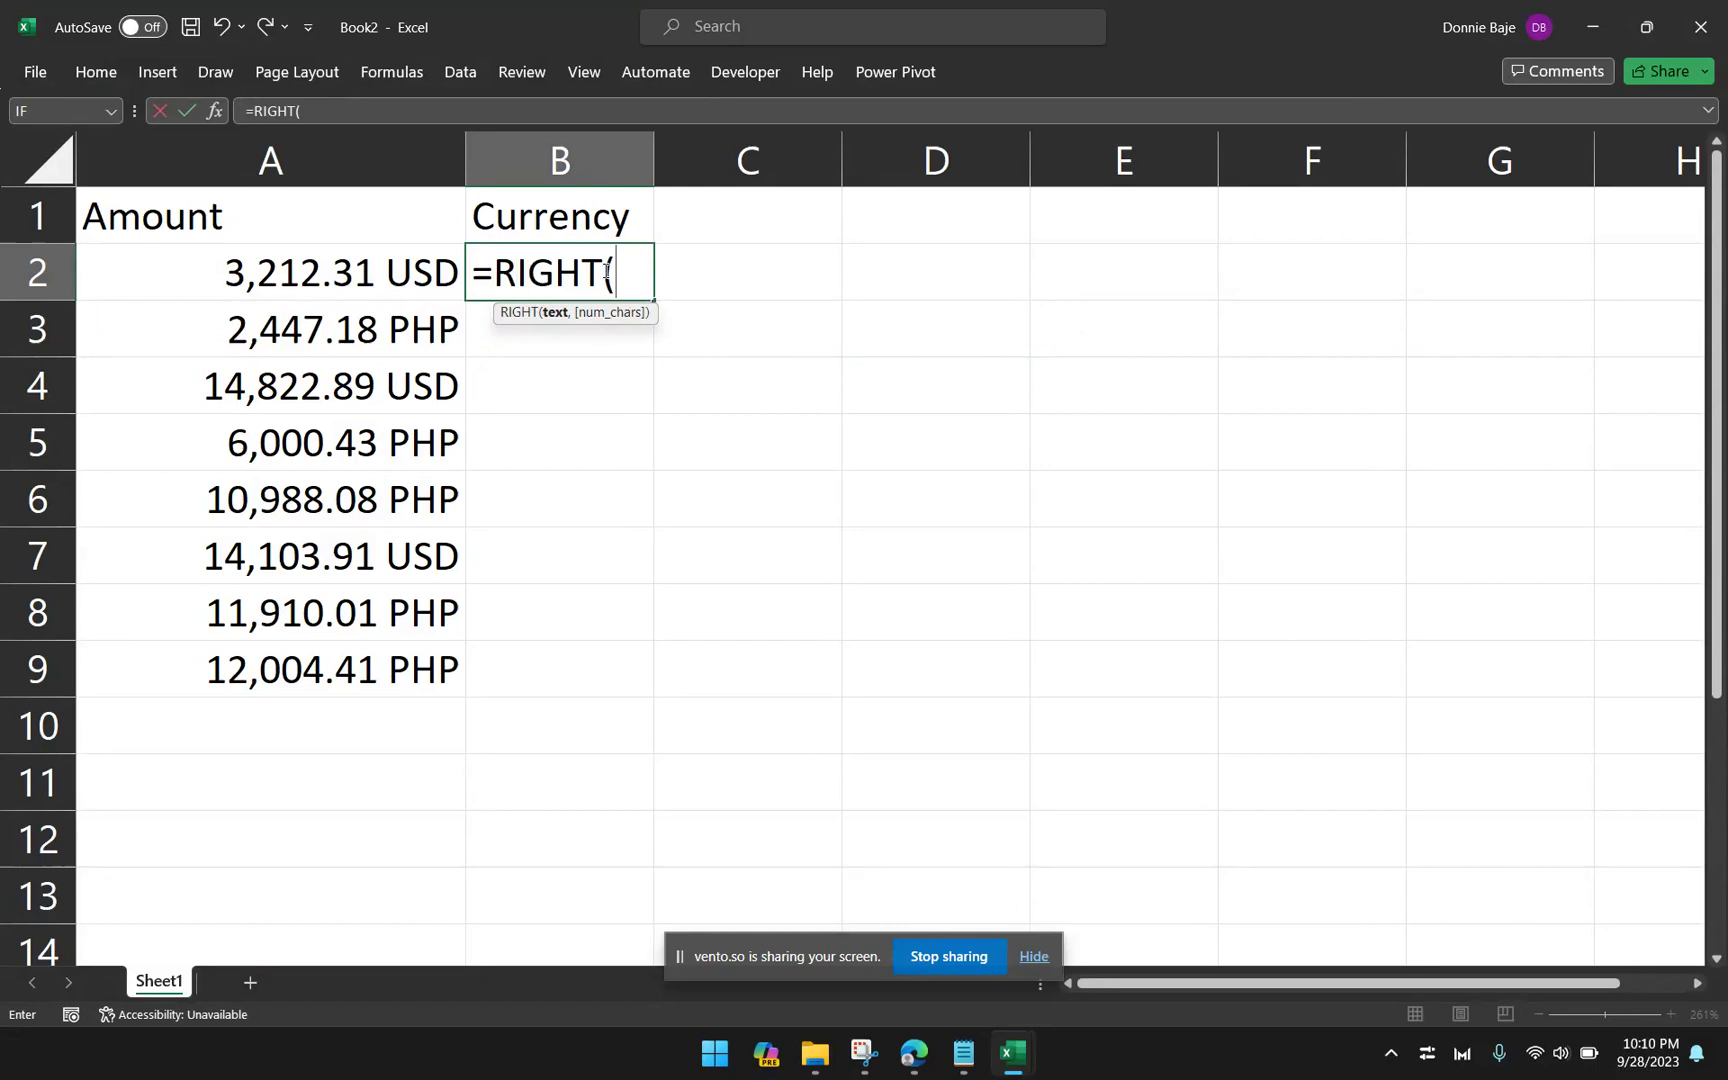
pyautogui.click(314, 263)
pyautogui.write(',3)')
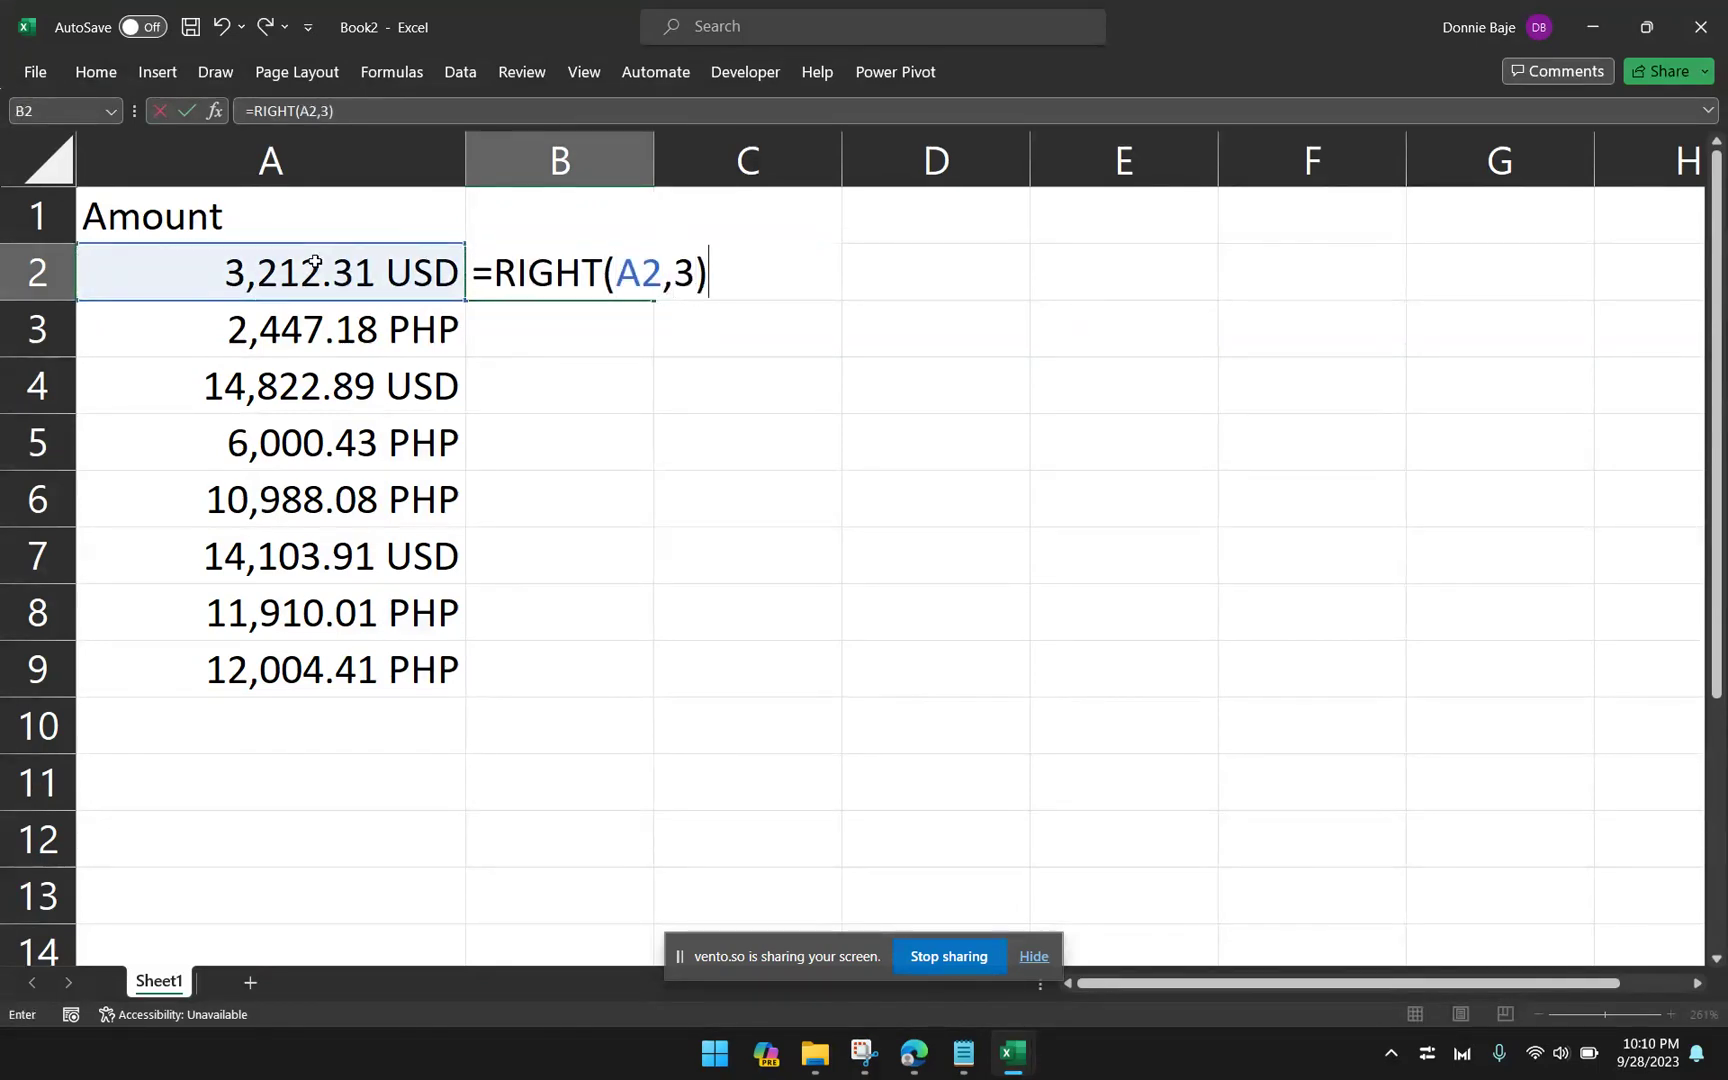
pyautogui.press('Return')
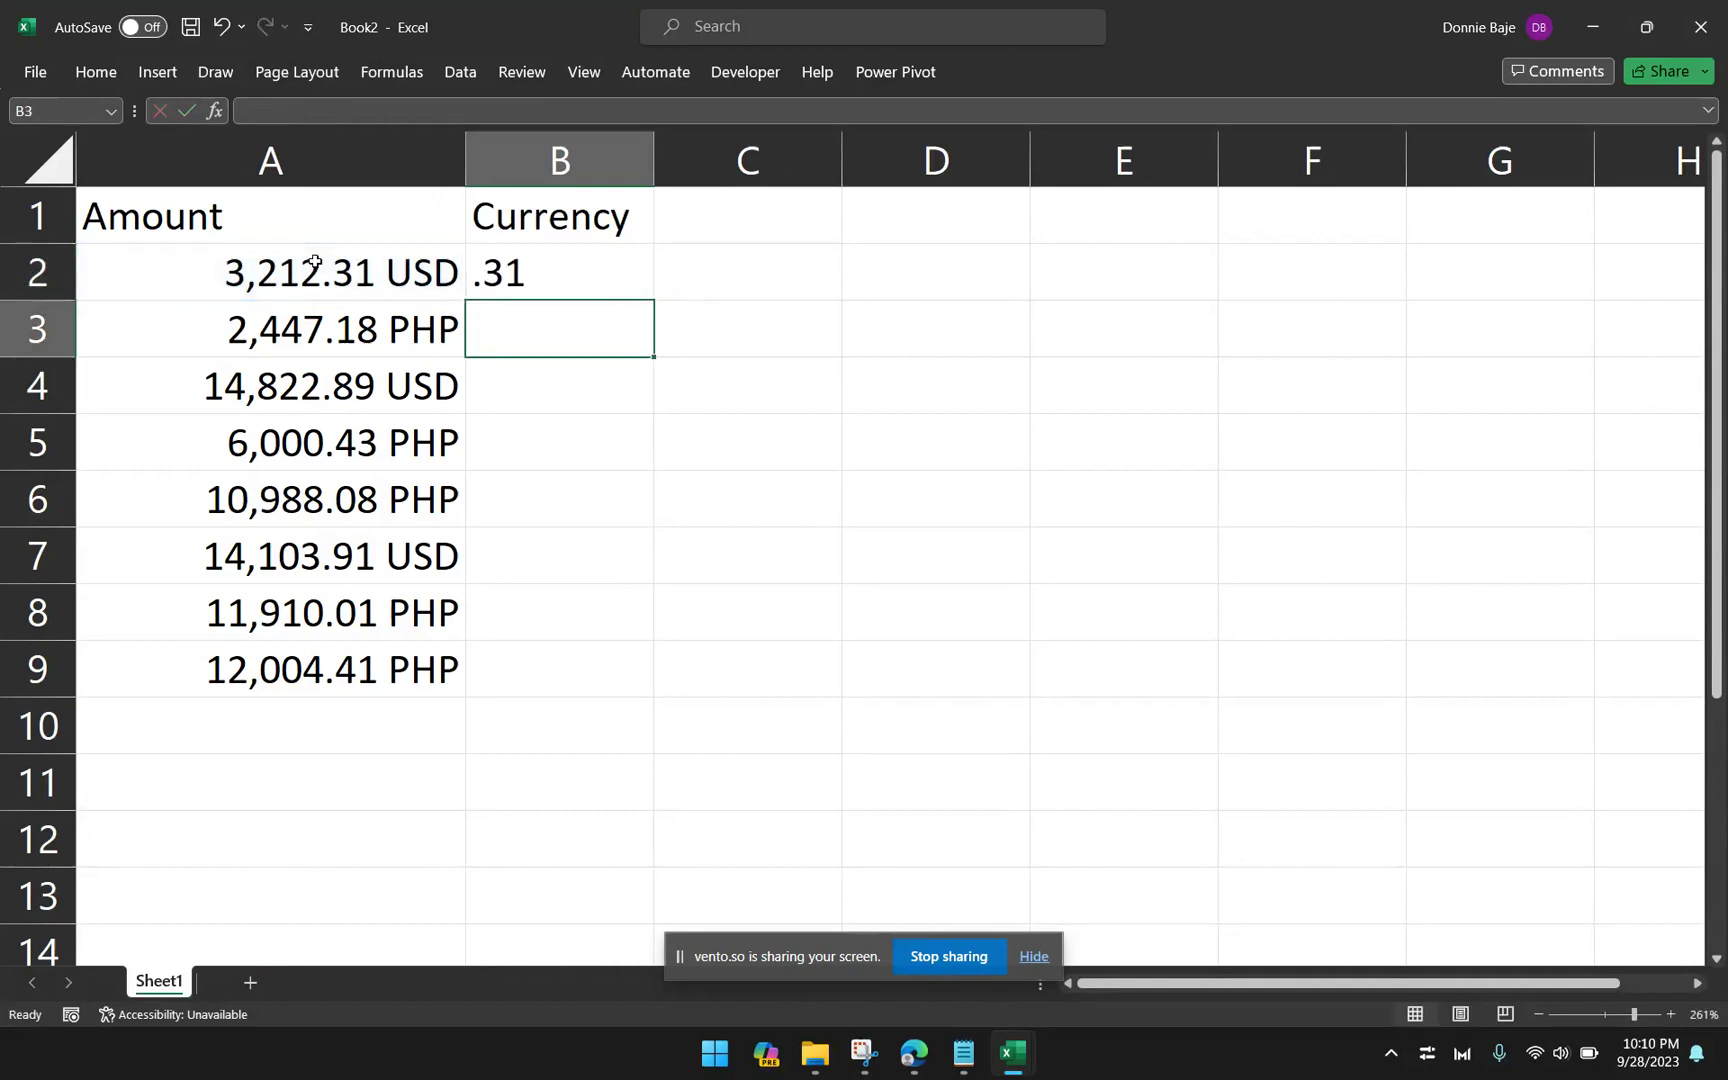
pyautogui.click(514, 276)
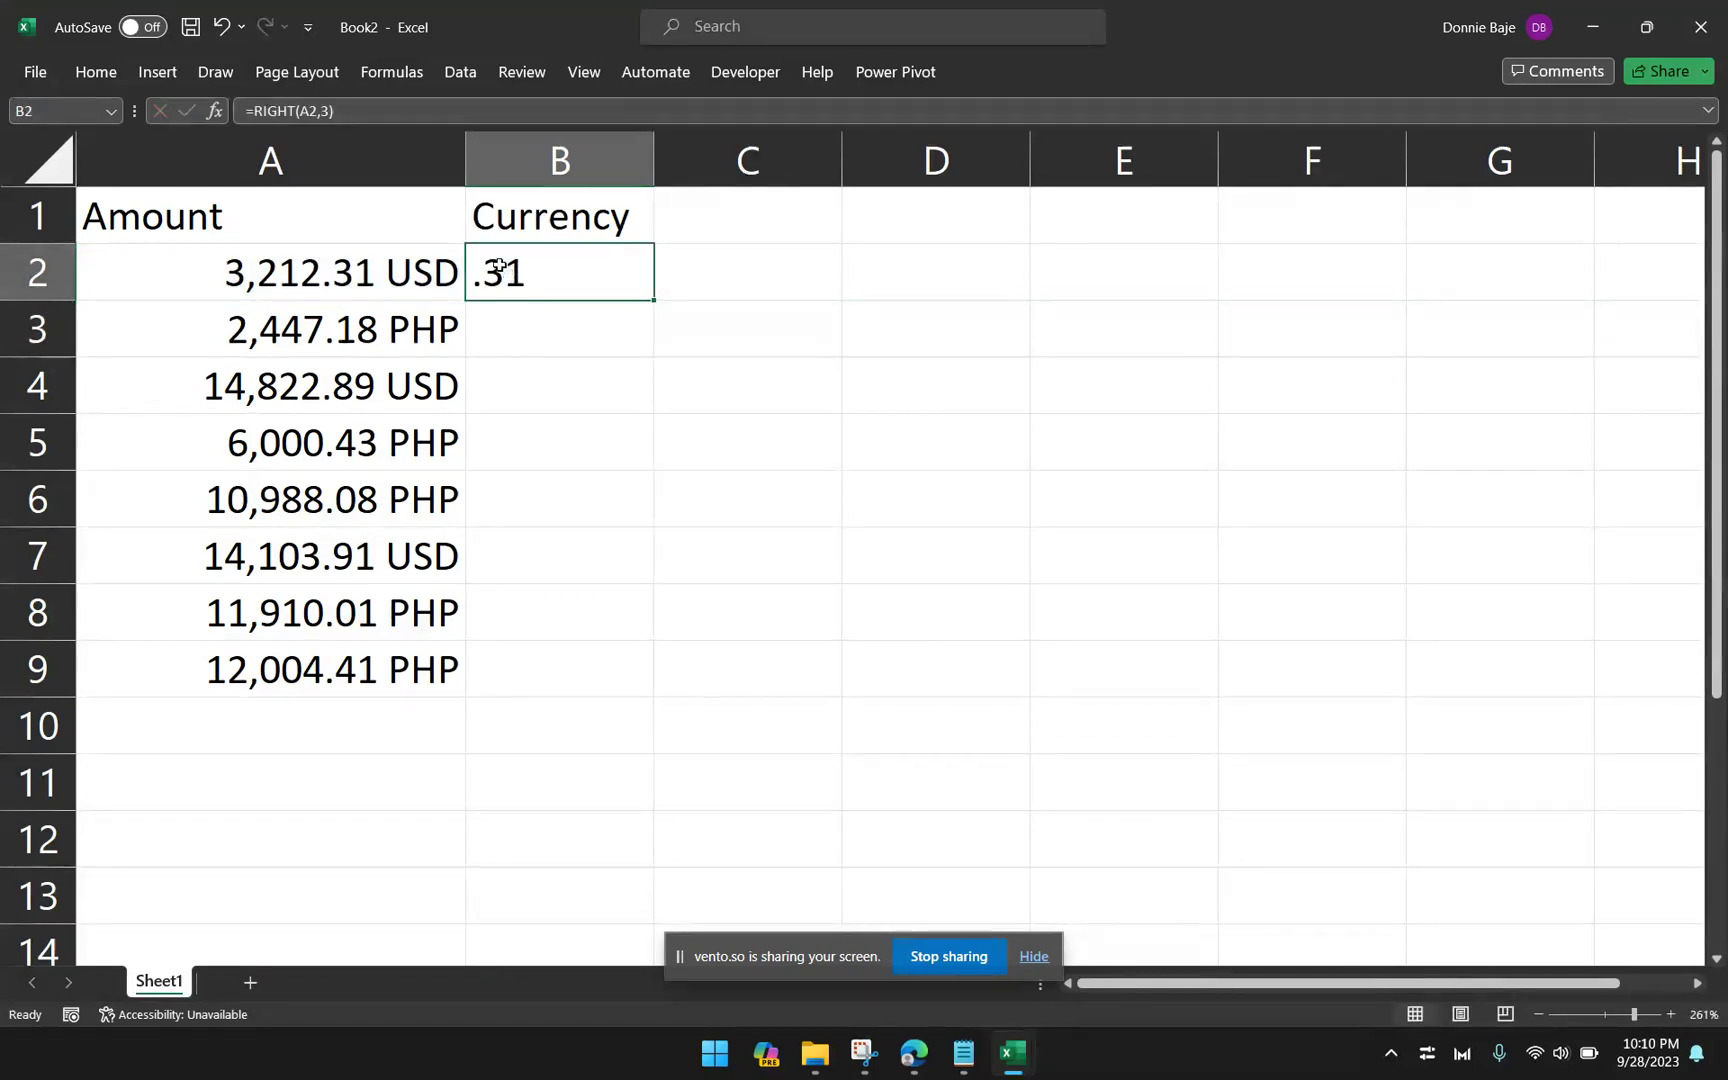
pyautogui.click(411, 275)
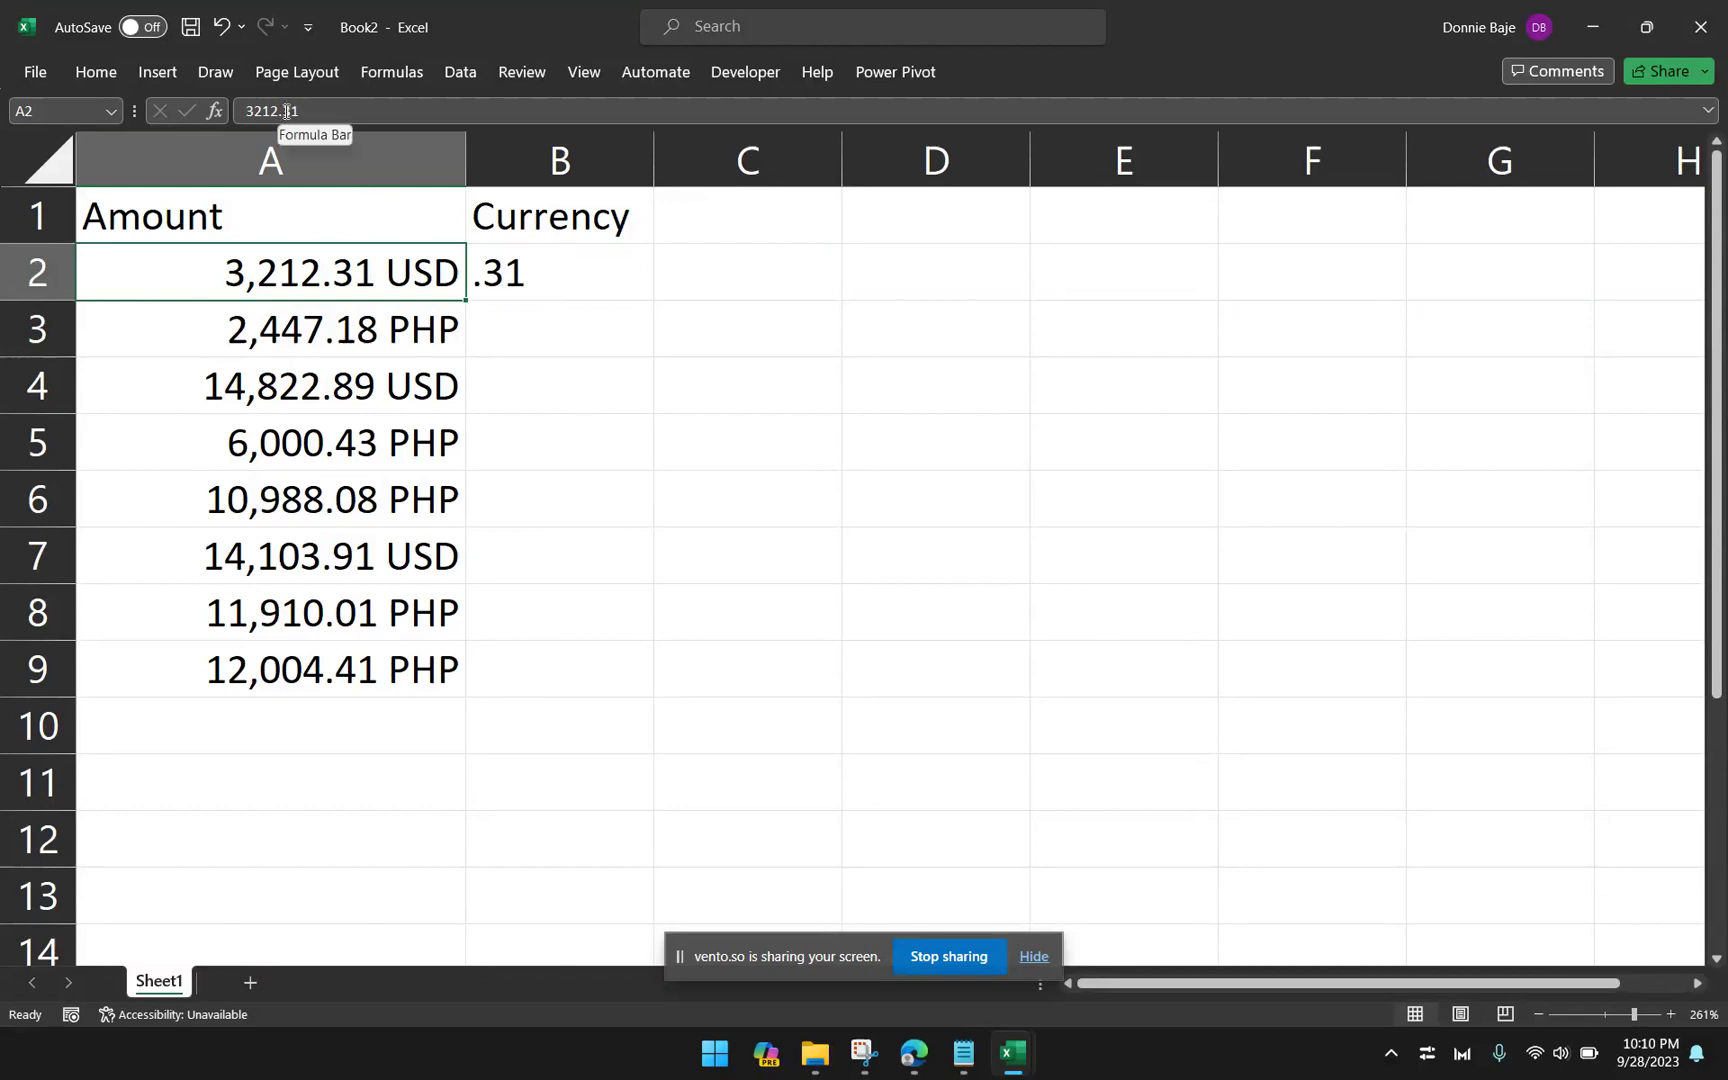
pyautogui.click(607, 276)
pyautogui.click(347, 274)
pyautogui.click(568, 294)
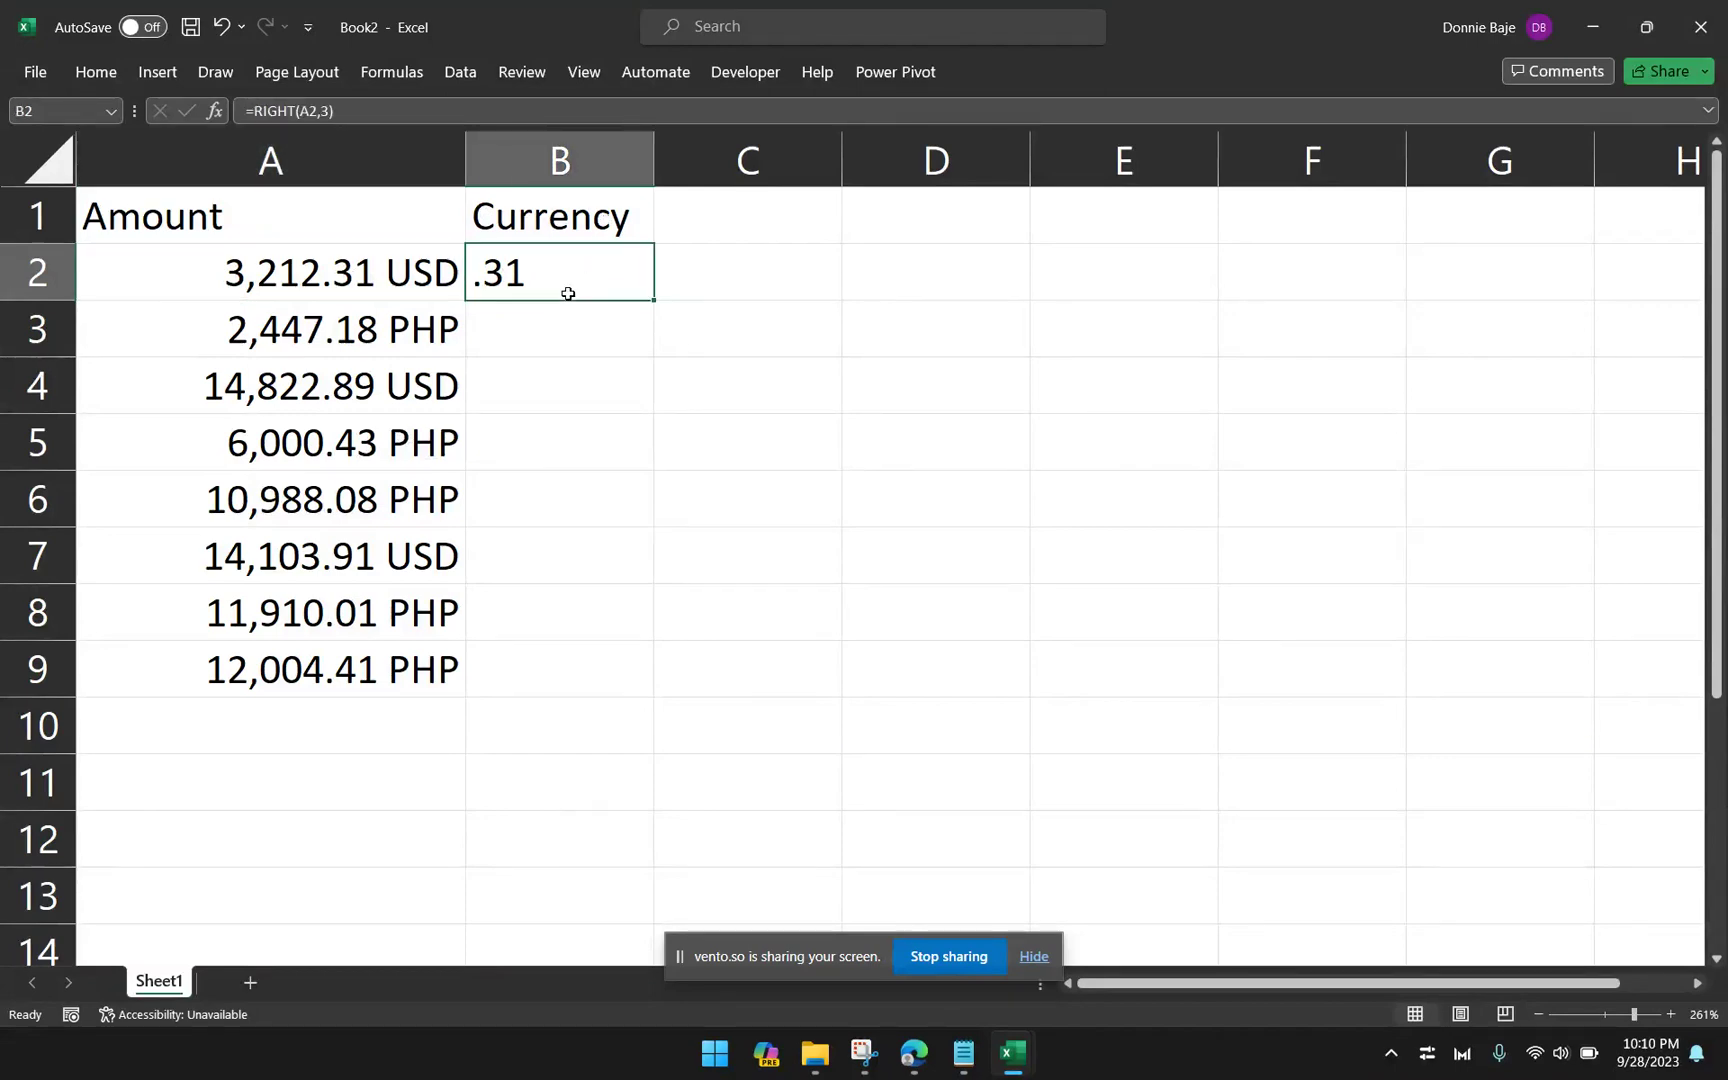
pyautogui.press('Delete')
pyautogui.click(567, 366)
pyautogui.click(539, 260)
# Step: With the Draw tab's black pen, handwrite 'Get.Cell' over columns B–E
pyautogui.click(234, 74)
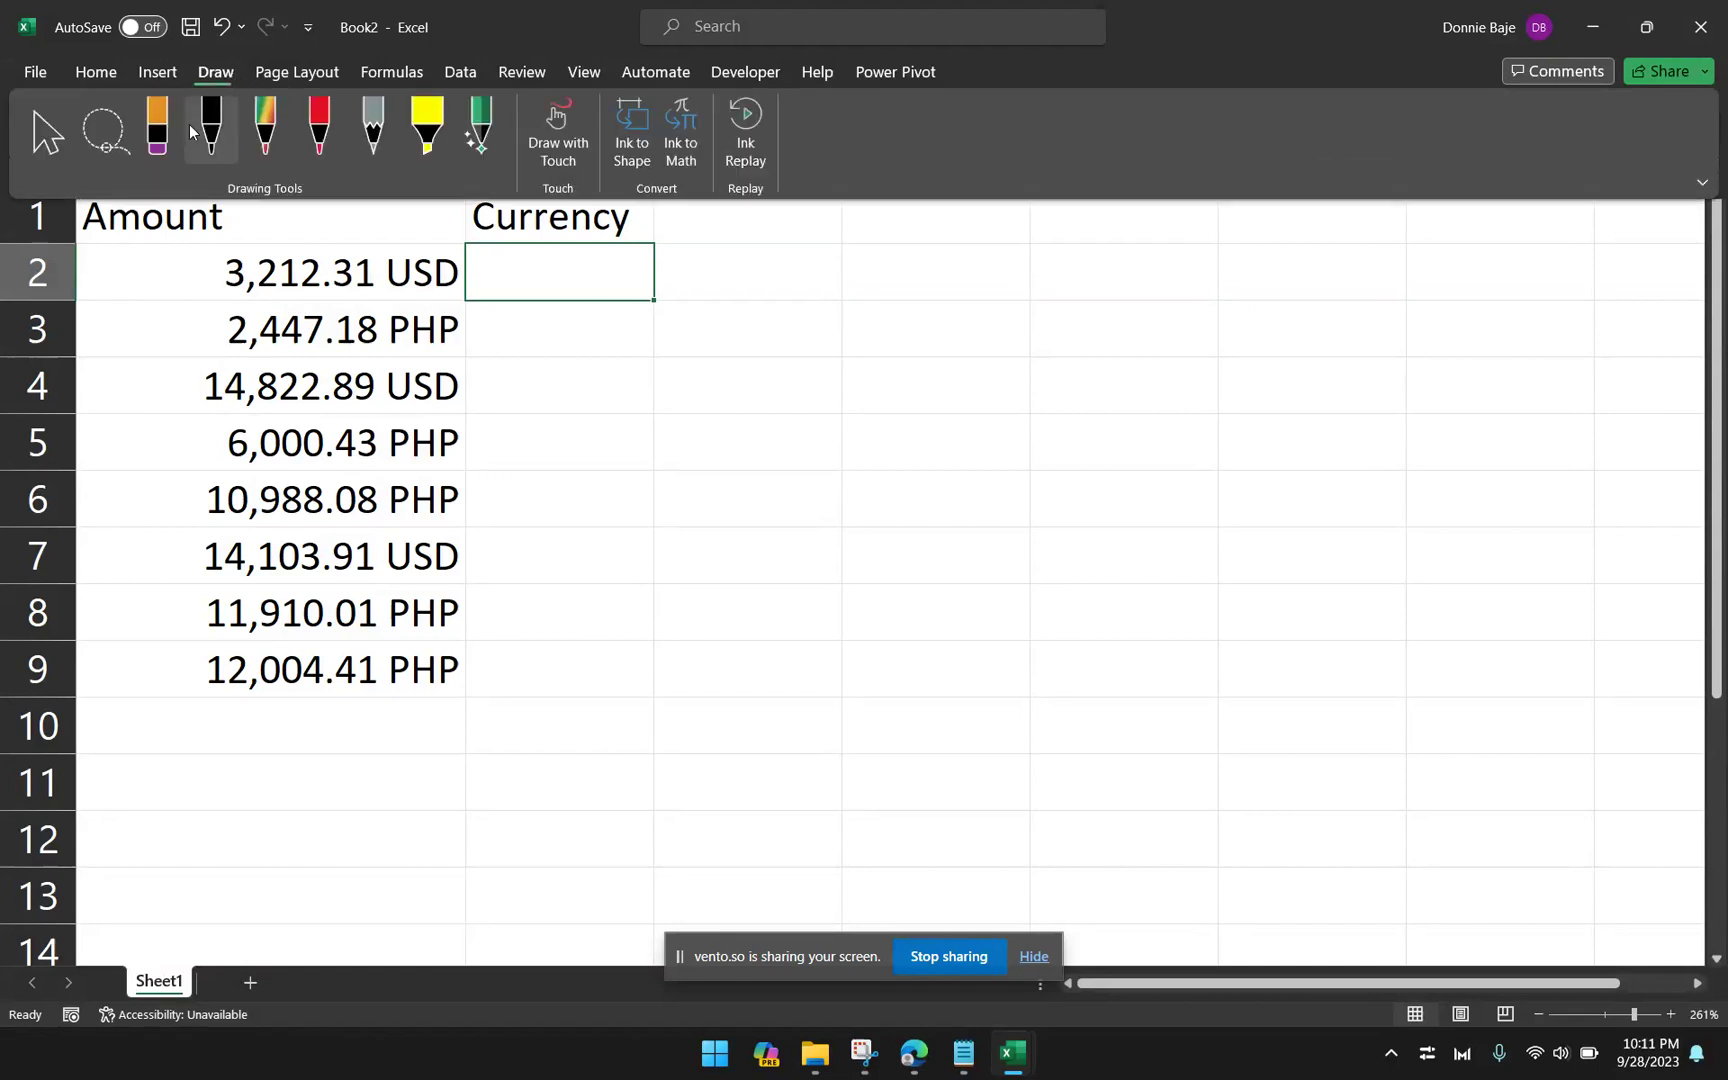
pyautogui.click(213, 138)
pyautogui.moveTo(637, 340)
pyautogui.mouseDown()
pyautogui.moveTo(600, 455)
pyautogui.moveTo(728, 390)
pyautogui.moveTo(742, 452)
pyautogui.mouseUp()
pyautogui.moveTo(787, 340)
pyautogui.mouseDown()
pyautogui.moveTo(790, 397)
pyautogui.moveTo(820, 430)
pyautogui.mouseUp()
pyautogui.moveTo(772, 380); pyautogui.dragTo(822, 377)
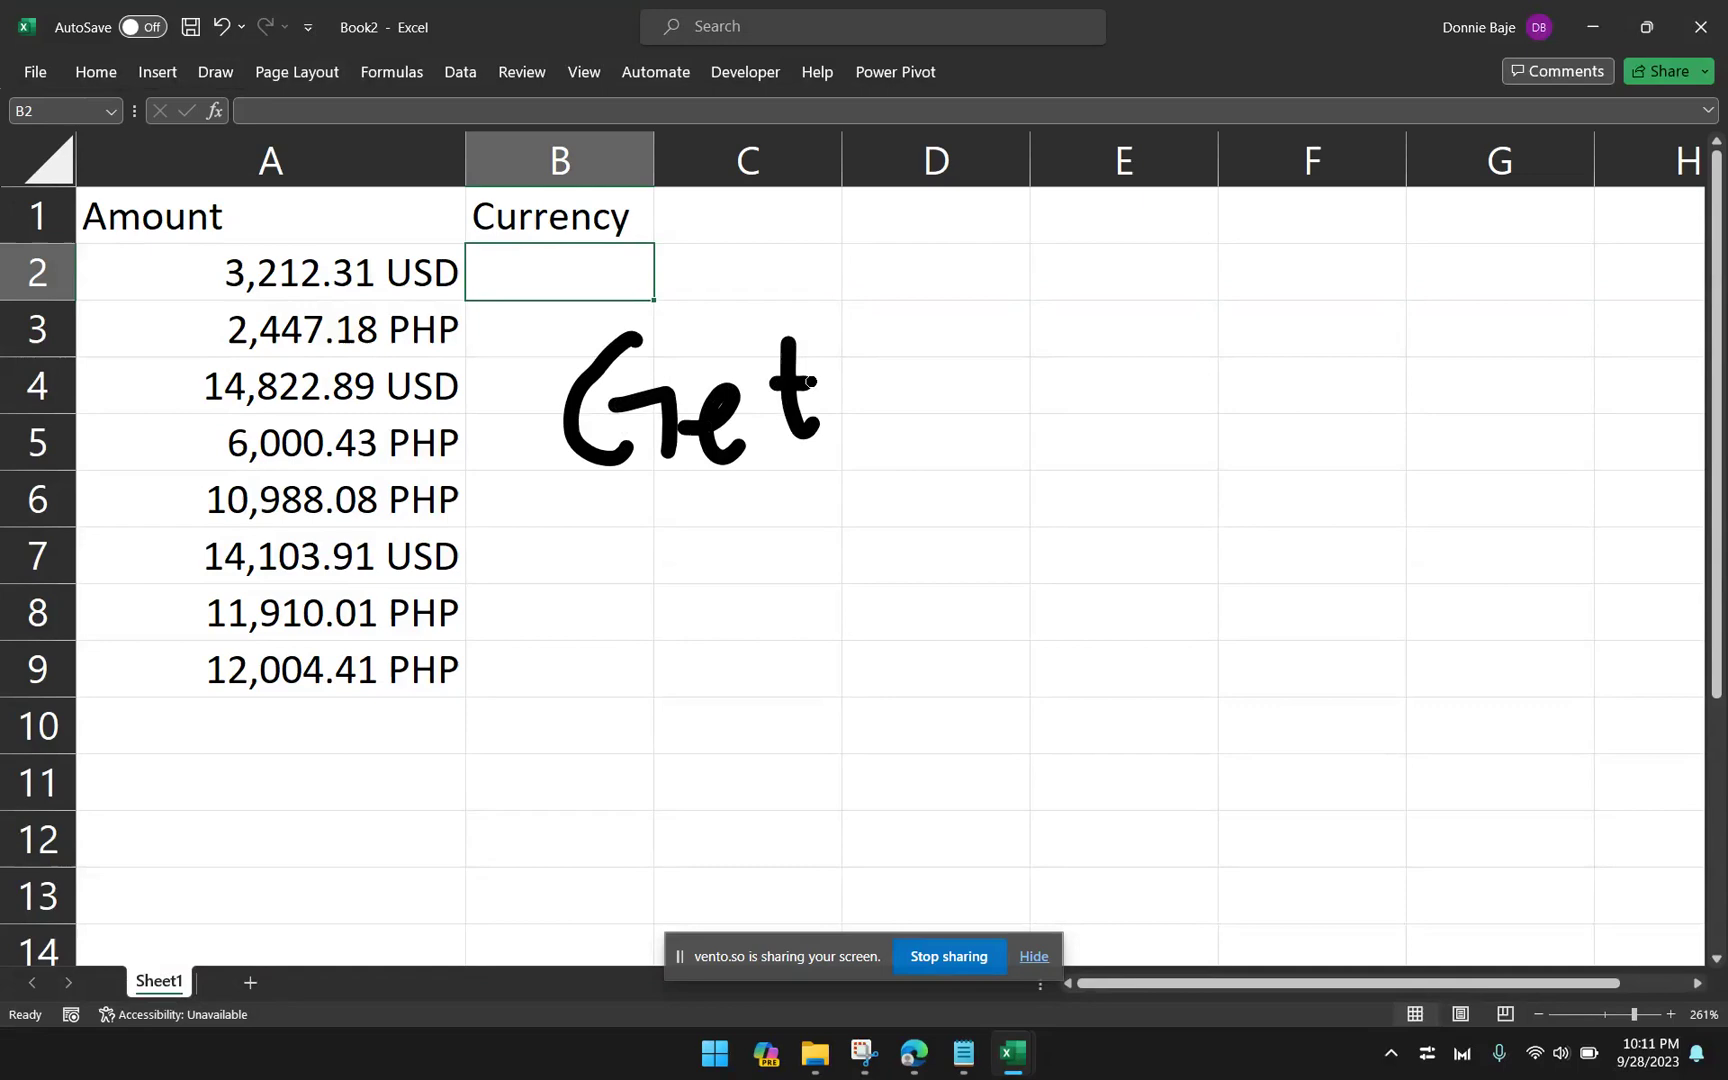
pyautogui.click(838, 413)
pyautogui.moveTo(925, 342)
pyautogui.mouseDown()
pyautogui.moveTo(910, 440)
pyautogui.moveTo(950, 432)
pyautogui.mouseUp()
pyautogui.moveTo(945, 398)
pyautogui.mouseDown()
pyautogui.moveTo(983, 373)
pyautogui.moveTo(1004, 428)
pyautogui.mouseUp()
pyautogui.moveTo(1034, 338)
pyautogui.mouseDown()
pyautogui.moveTo(1038, 428)
pyautogui.moveTo(1066, 424)
pyautogui.mouseUp()
pyautogui.click(1092, 418)
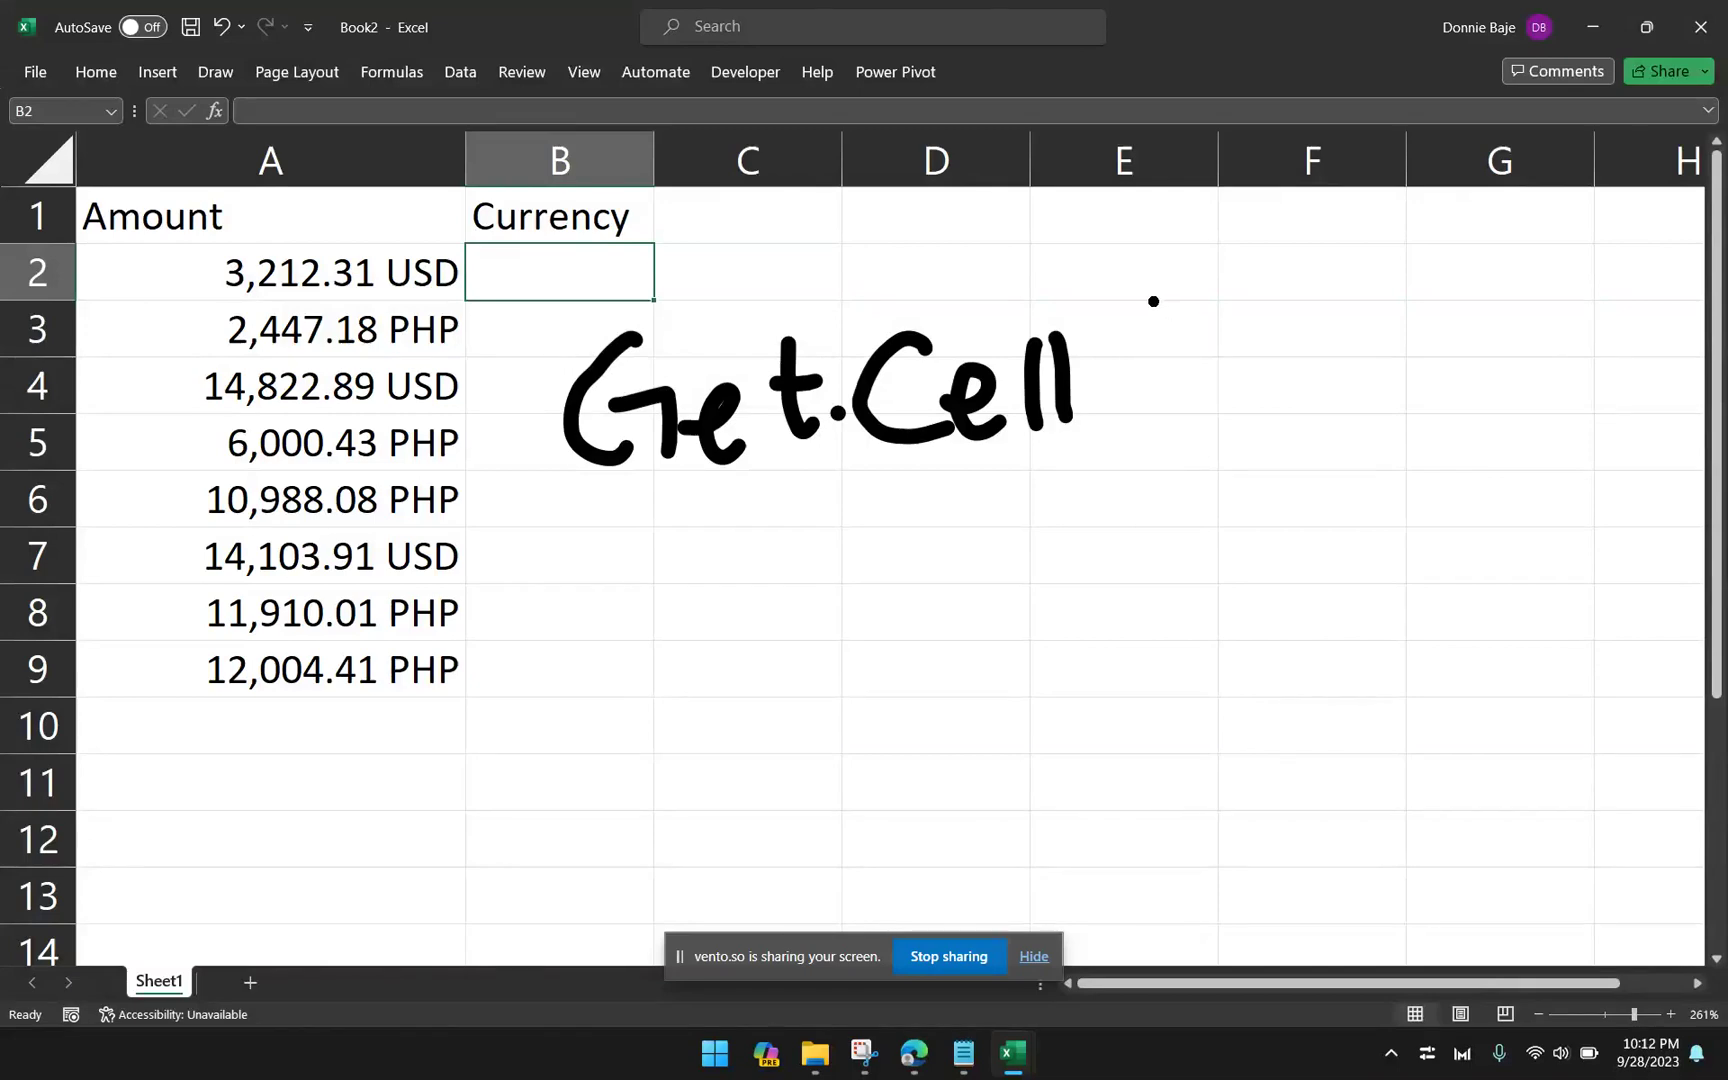
# Step: Ink '(53, A2)' after Get.Cell, with an arrow pointing up at the 53
pyautogui.moveTo(1140, 305)
pyautogui.mouseDown()
pyautogui.moveTo(1098, 352)
pyautogui.moveTo(1140, 468)
pyautogui.mouseUp()
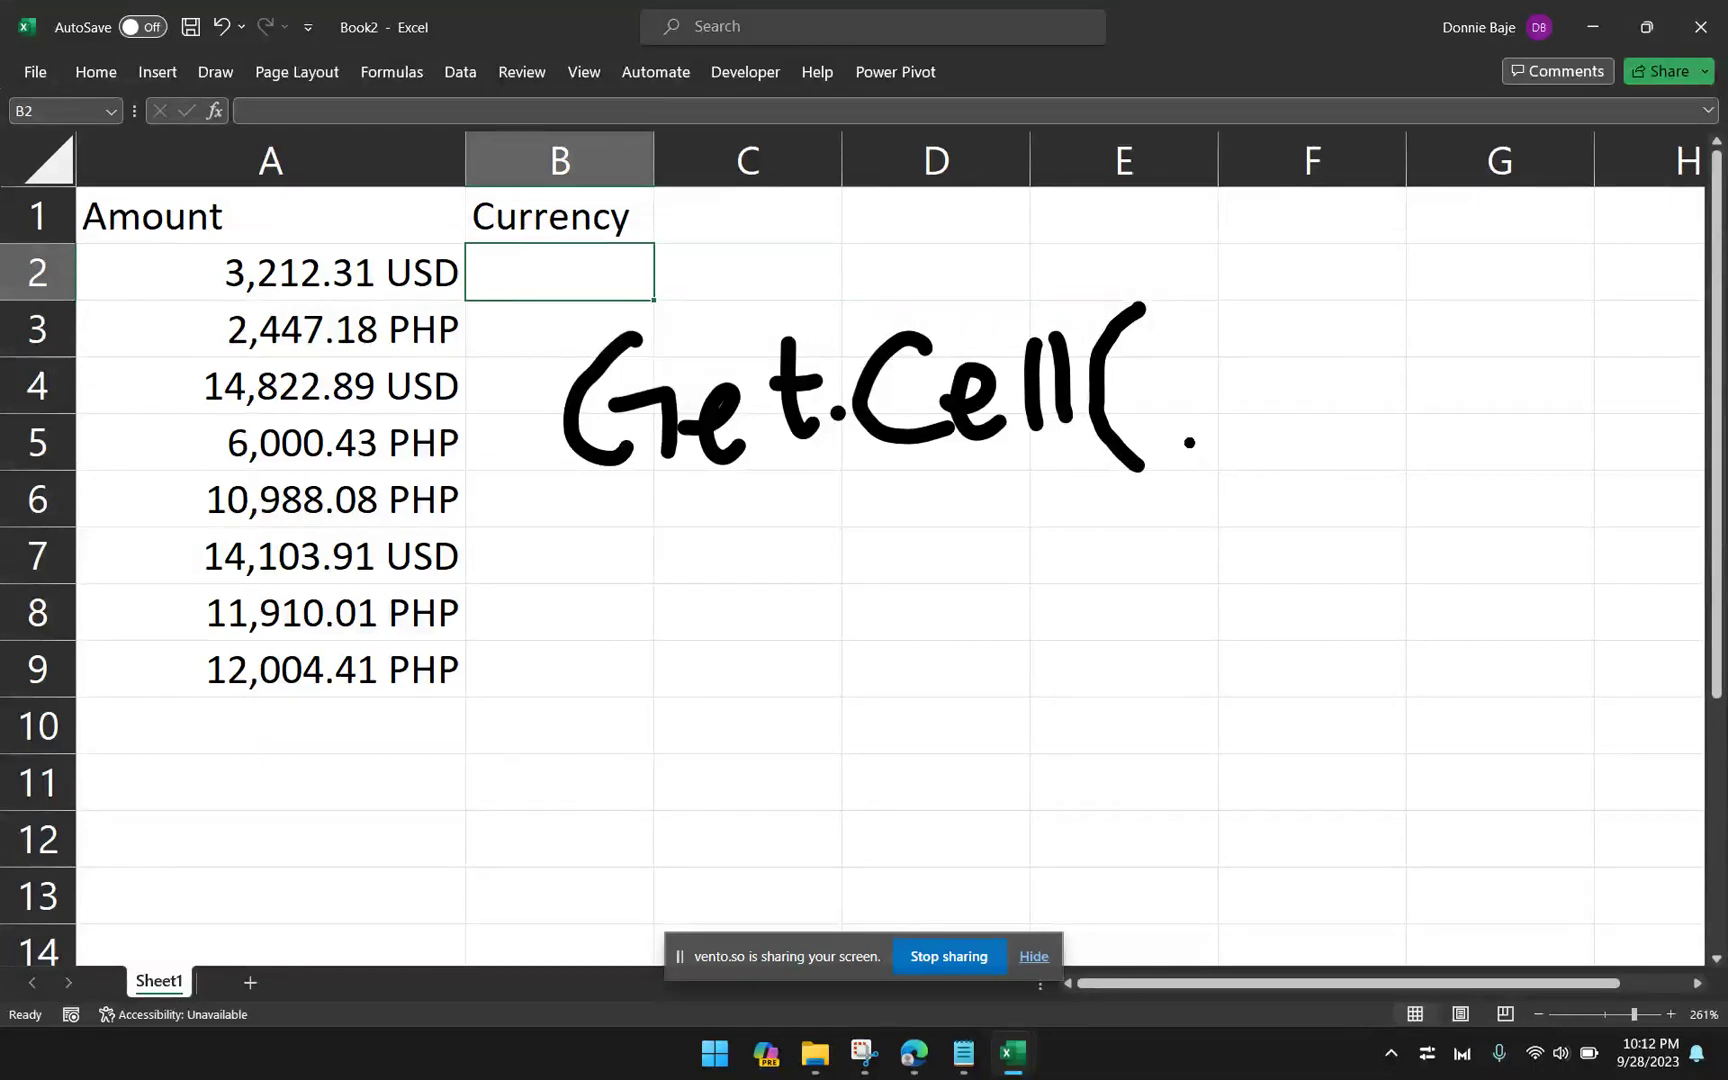
pyautogui.moveTo(1180, 437)
pyautogui.mouseDown()
pyautogui.moveTo(1266, 436)
pyautogui.moveTo(1300, 464)
pyautogui.mouseUp()
pyautogui.moveTo(1390, 325)
pyautogui.mouseDown()
pyautogui.moveTo(1365, 418)
pyautogui.moveTo(1428, 405)
pyautogui.moveTo(1418, 370)
pyautogui.moveTo(1437, 418)
pyautogui.moveTo(1500, 420)
pyautogui.mouseUp()
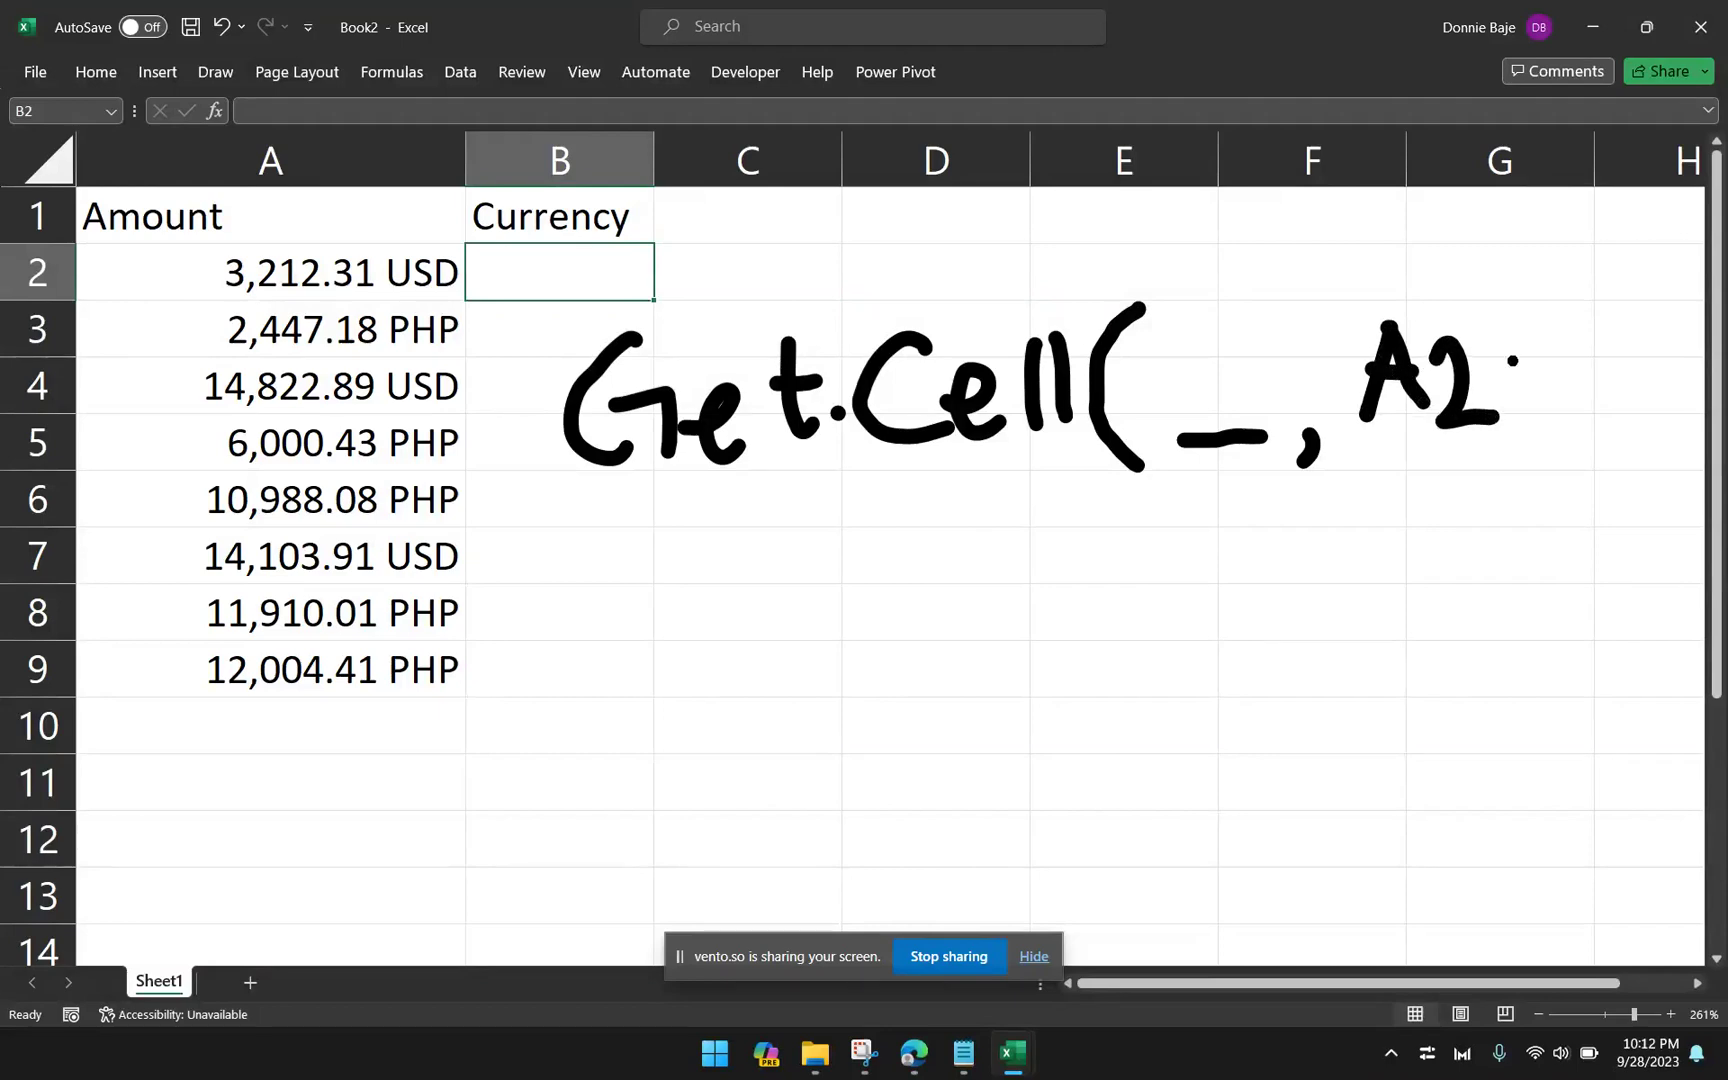
pyautogui.moveTo(1492, 318)
pyautogui.mouseDown()
pyautogui.moveTo(1536, 366)
pyautogui.moveTo(1510, 468)
pyautogui.mouseUp()
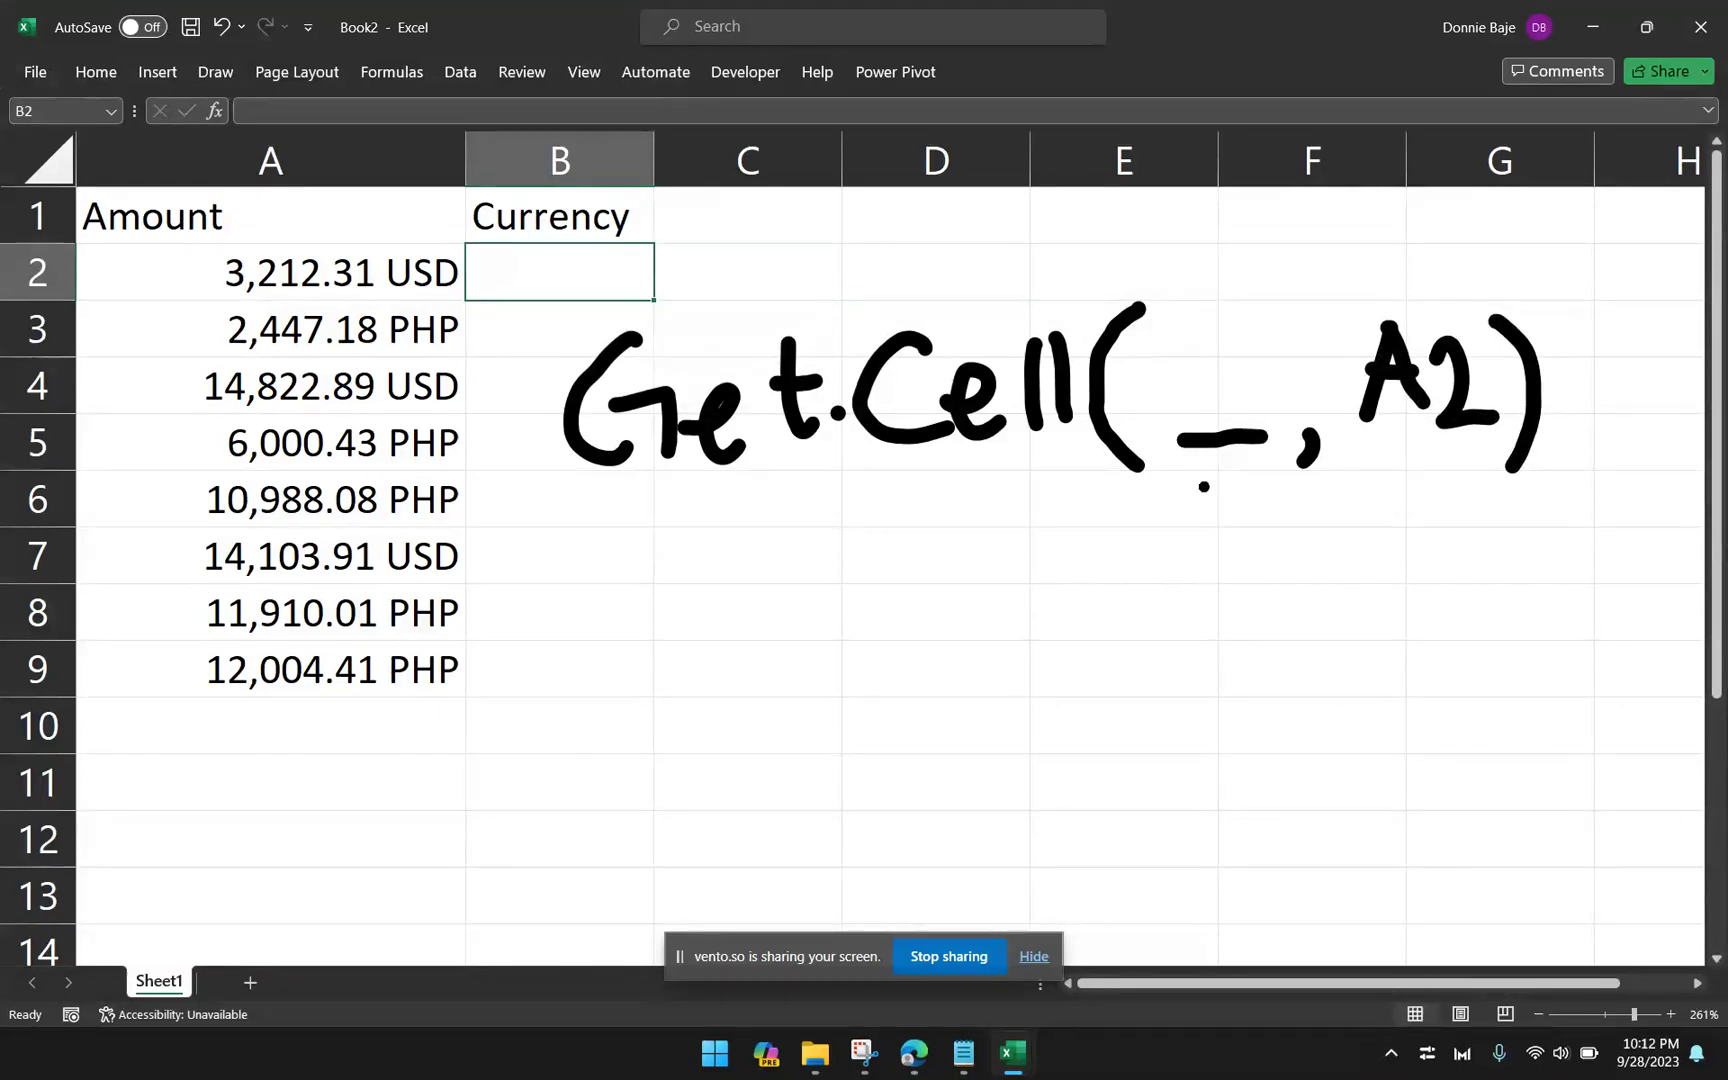
pyautogui.moveTo(1198, 498)
pyautogui.mouseDown()
pyautogui.moveTo(1254, 494)
pyautogui.moveTo(1226, 564)
pyautogui.mouseUp()
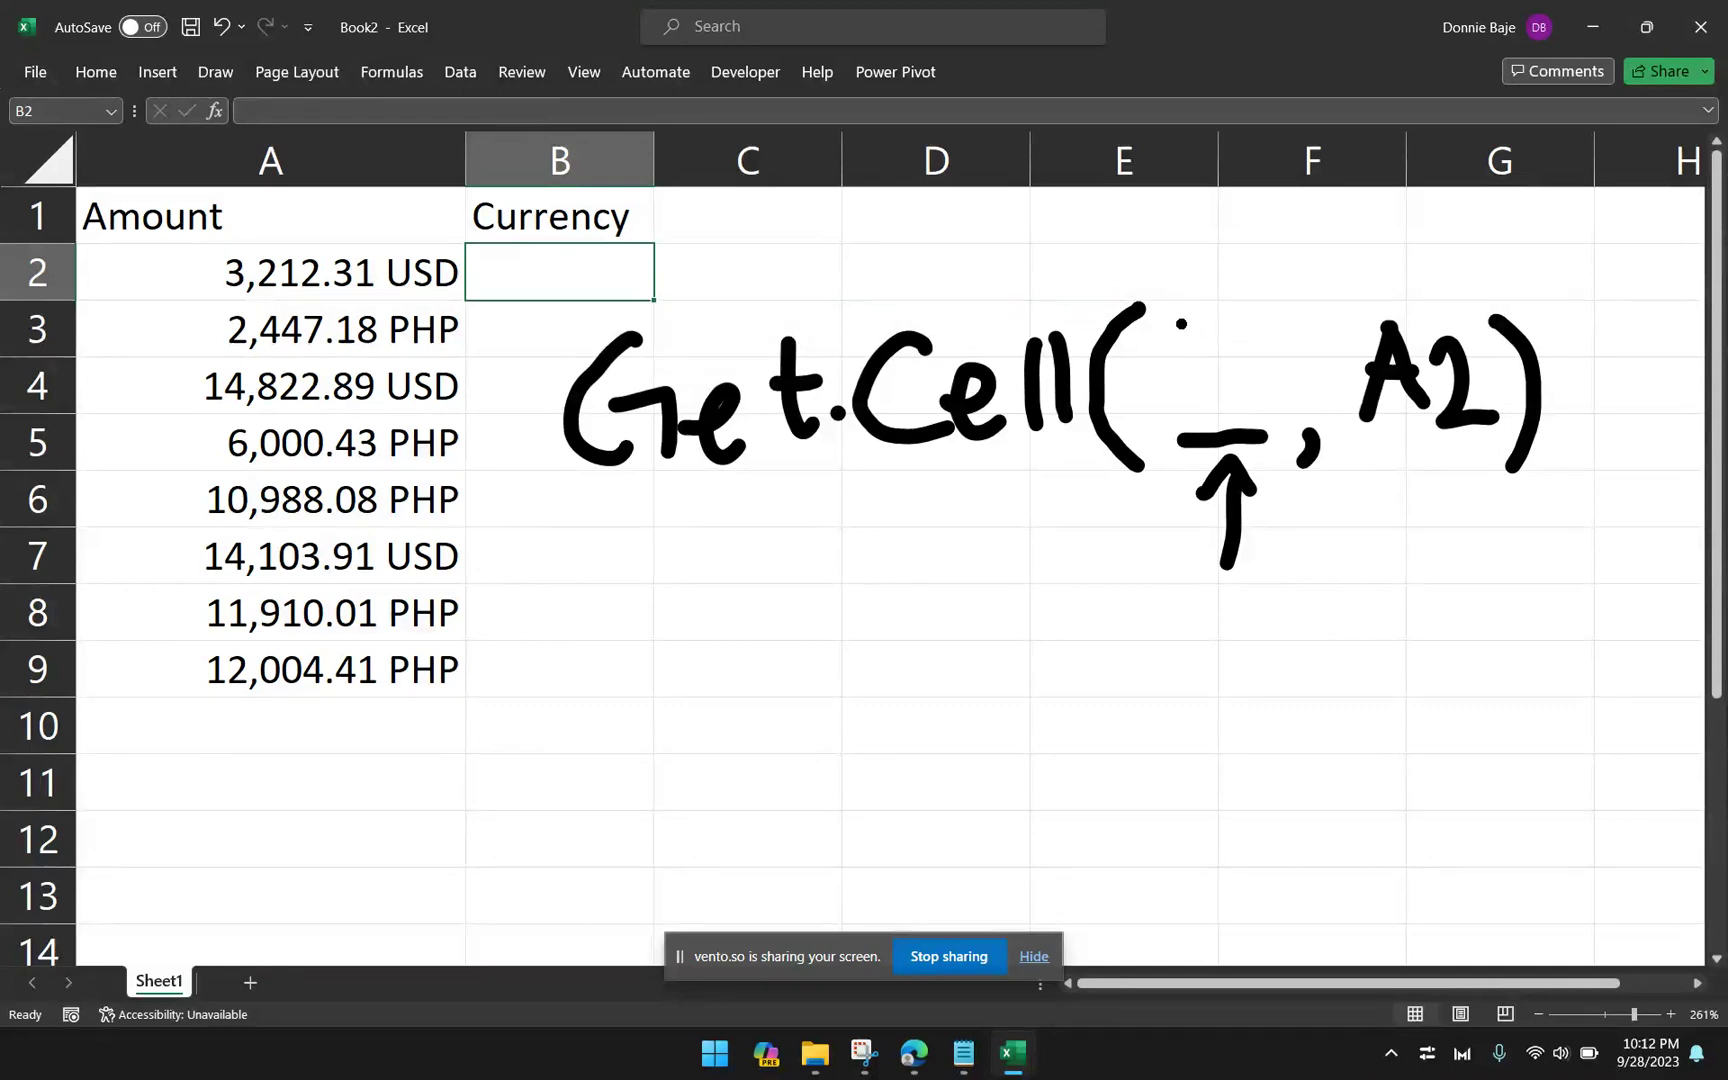
pyautogui.moveTo(1181, 324)
pyautogui.mouseDown()
pyautogui.moveTo(1238, 390)
pyautogui.moveTo(1194, 401)
pyautogui.moveTo(1242, 320)
pyautogui.moveTo(1284, 355)
pyautogui.moveTo(1268, 405)
pyautogui.mouseUp()
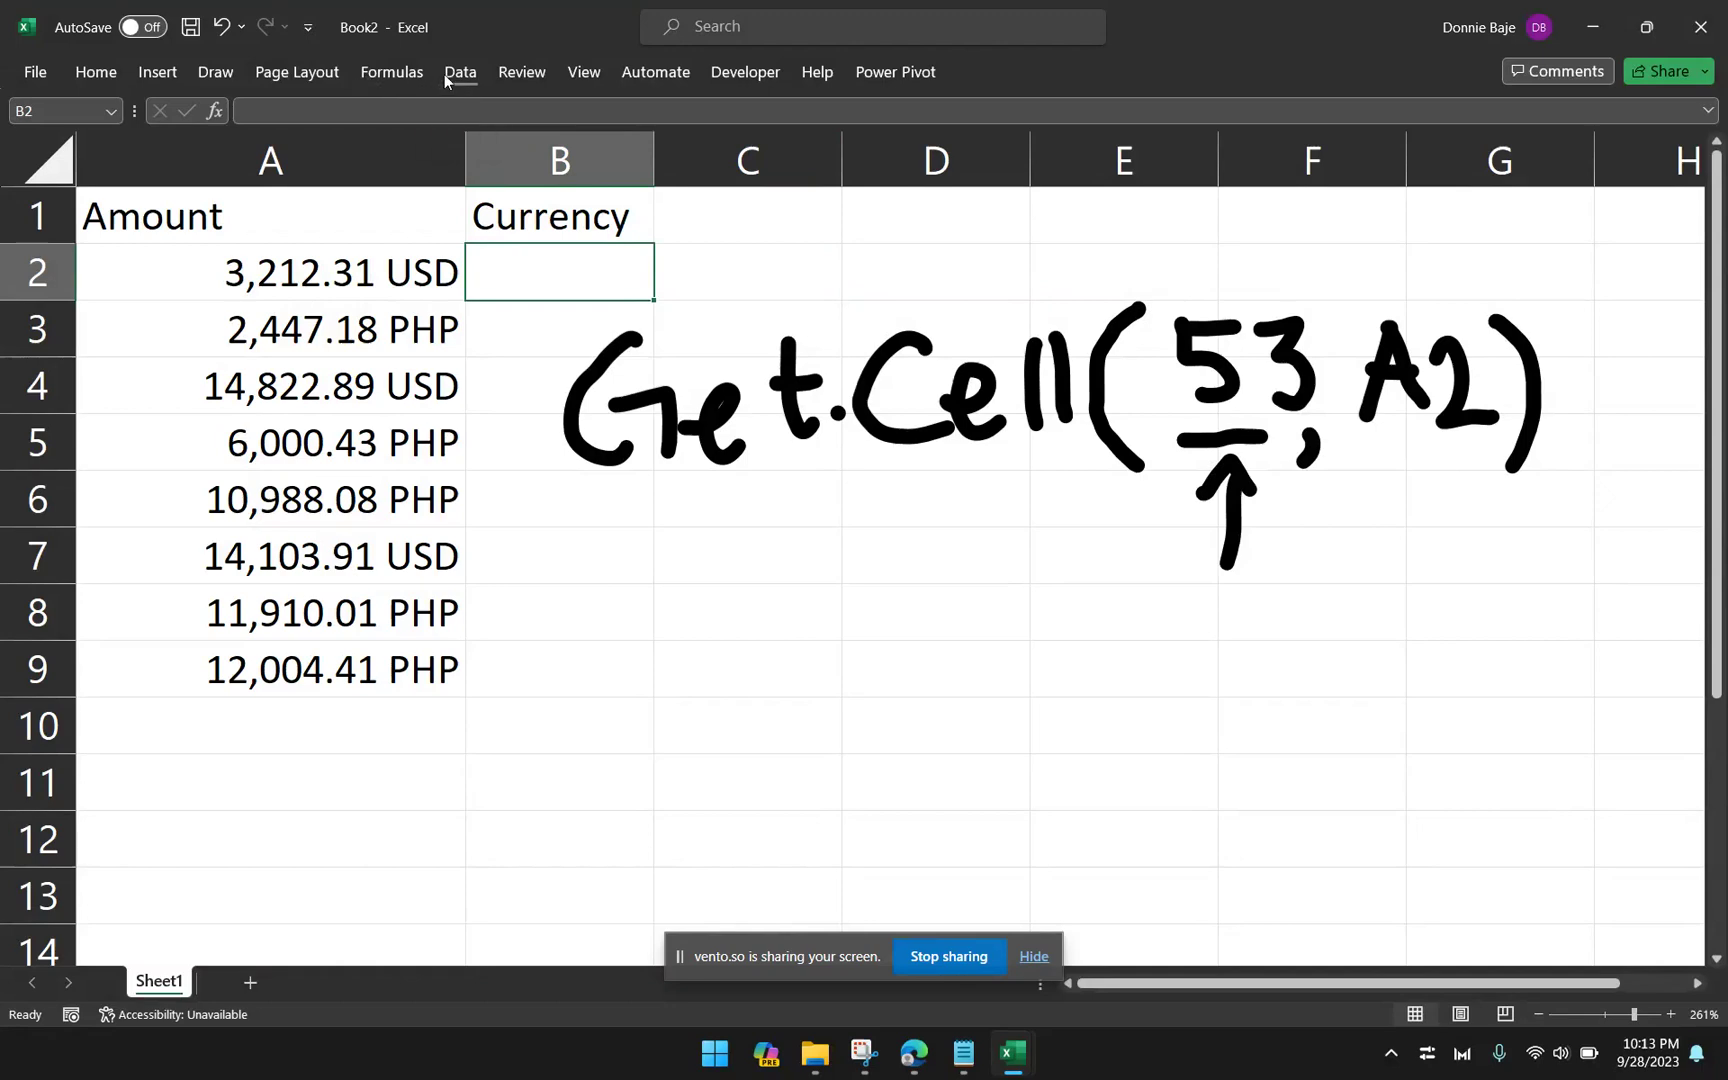
# Step: Erase the Get.Cell ink with the Draw eraser, then switch to the Formulas tab
pyautogui.click(215, 72)
pyautogui.click(157, 128)
pyautogui.moveTo(593, 385)
pyautogui.mouseDown()
pyautogui.moveTo(820, 420)
pyautogui.moveTo(1240, 360)
pyautogui.moveTo(1423, 449)
pyautogui.moveTo(1232, 470)
pyautogui.moveTo(1304, 378)
pyautogui.moveTo(1281, 486)
pyautogui.moveTo(876, 401)
pyautogui.moveTo(783, 362)
pyautogui.moveTo(571, 397)
pyautogui.mouseUp()
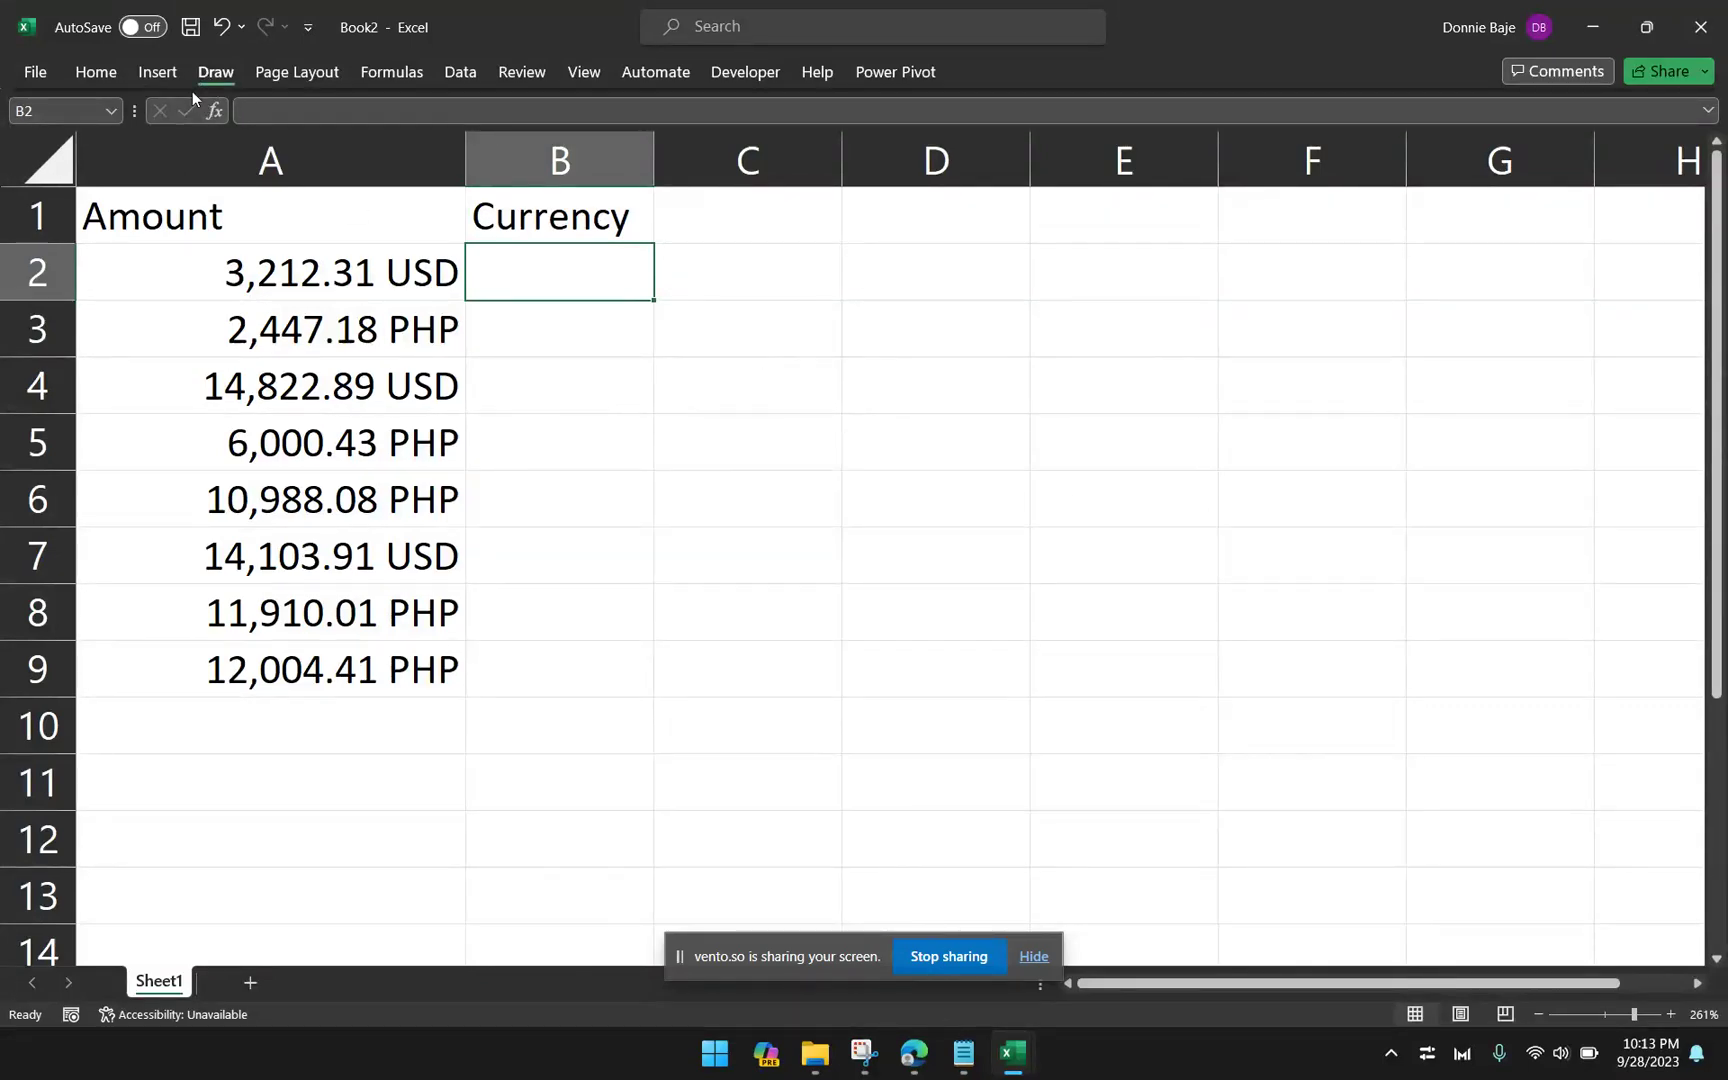
pyautogui.click(213, 72)
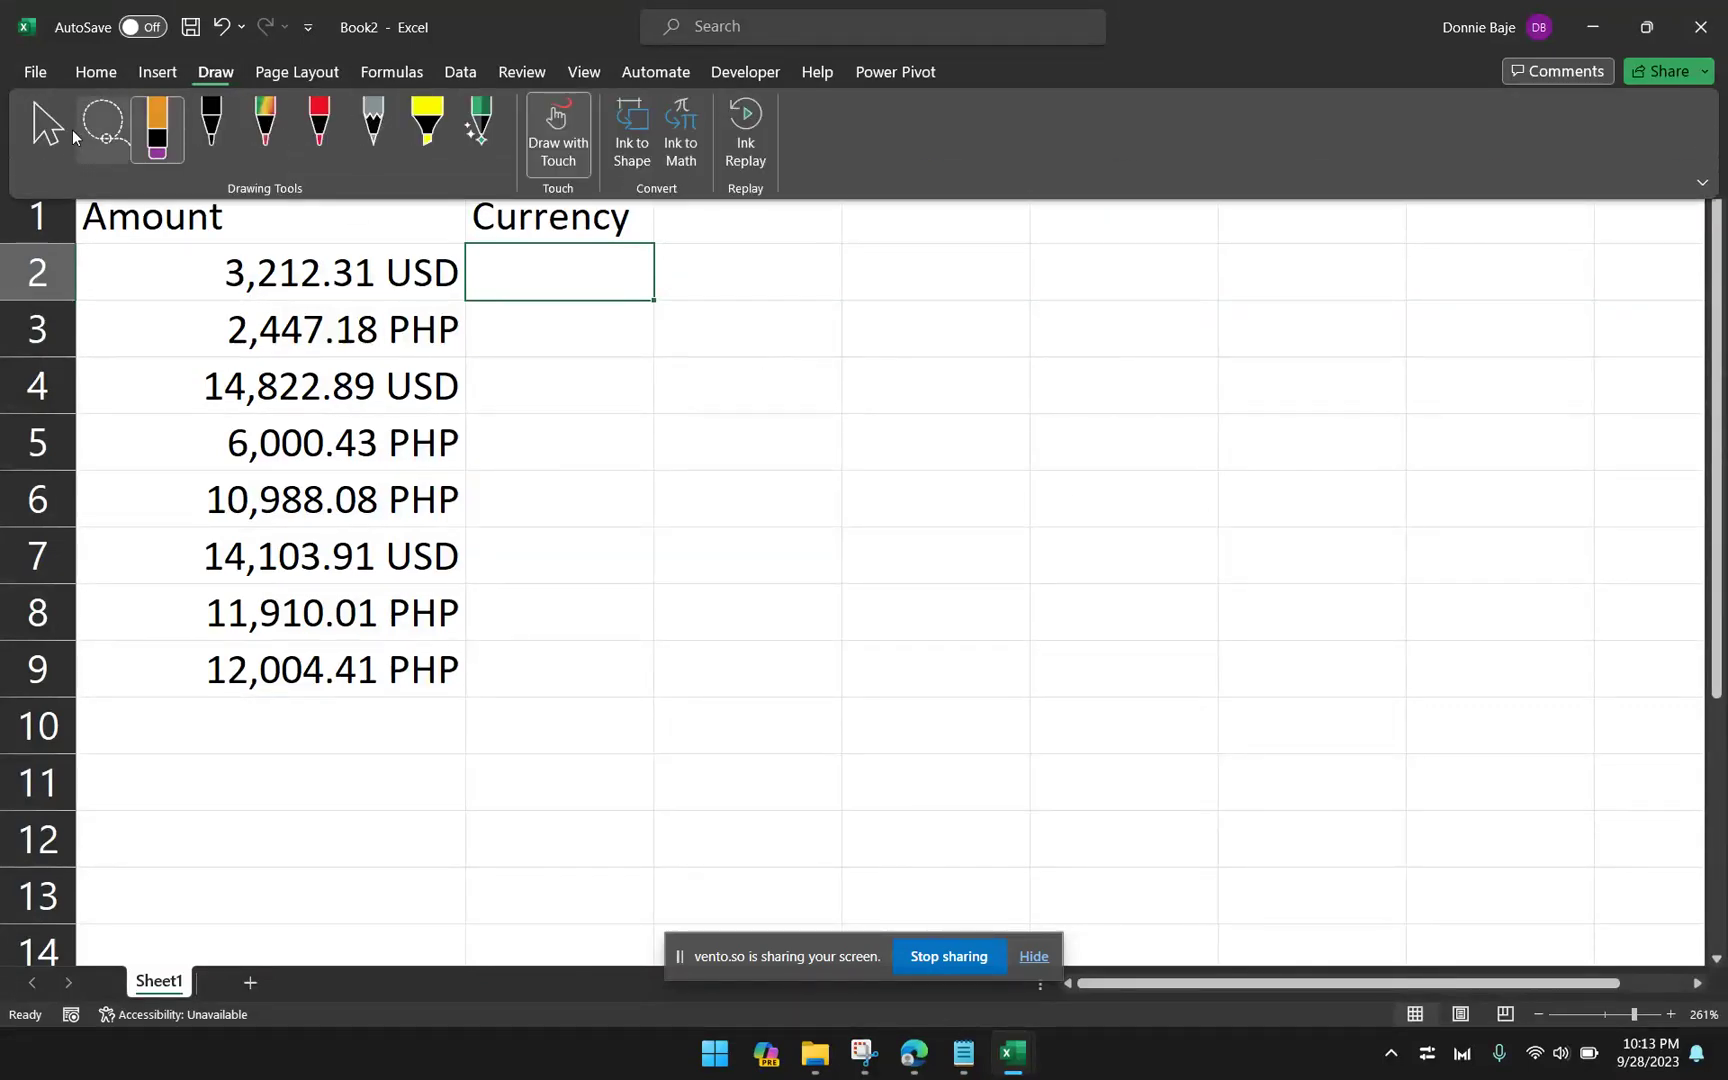
pyautogui.click(378, 78)
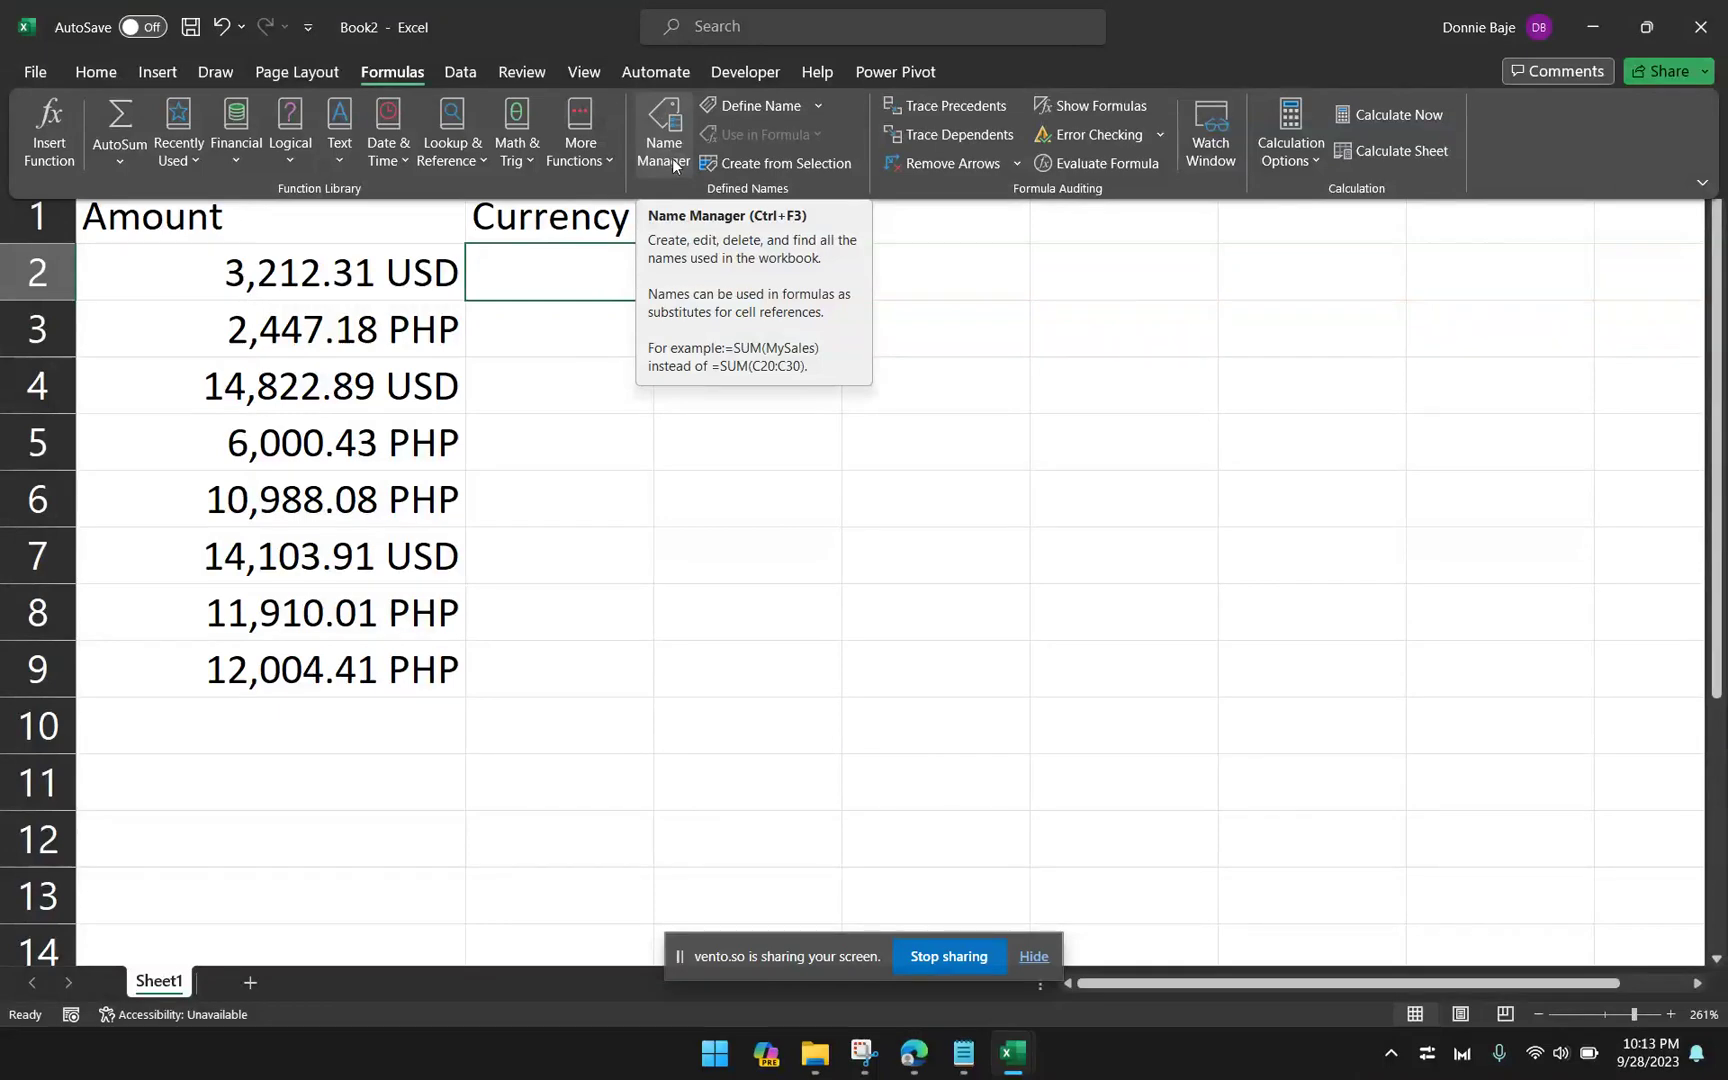
# Step: From Name Manager, create a new Workbook-scope name EXTRACTCURRENCY and move the dialog aside
pyautogui.click(672, 158)
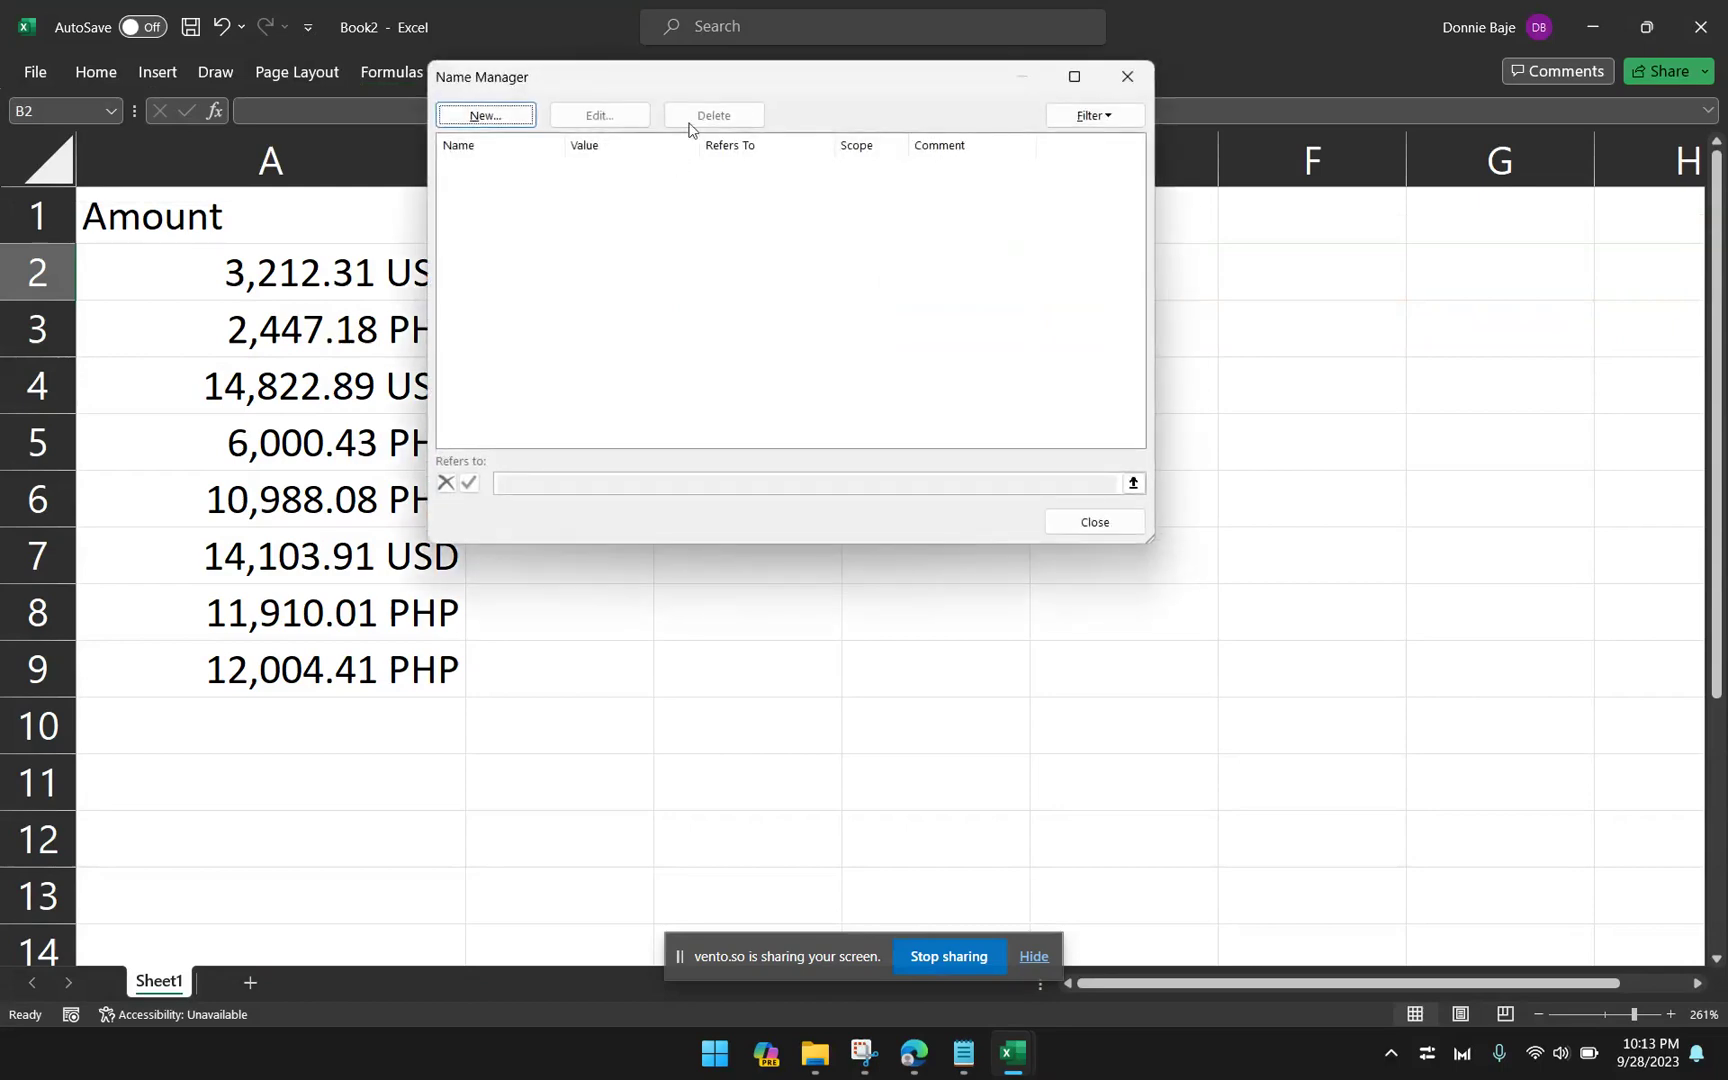
pyautogui.moveTo(720, 82); pyautogui.dragTo(783, 247)
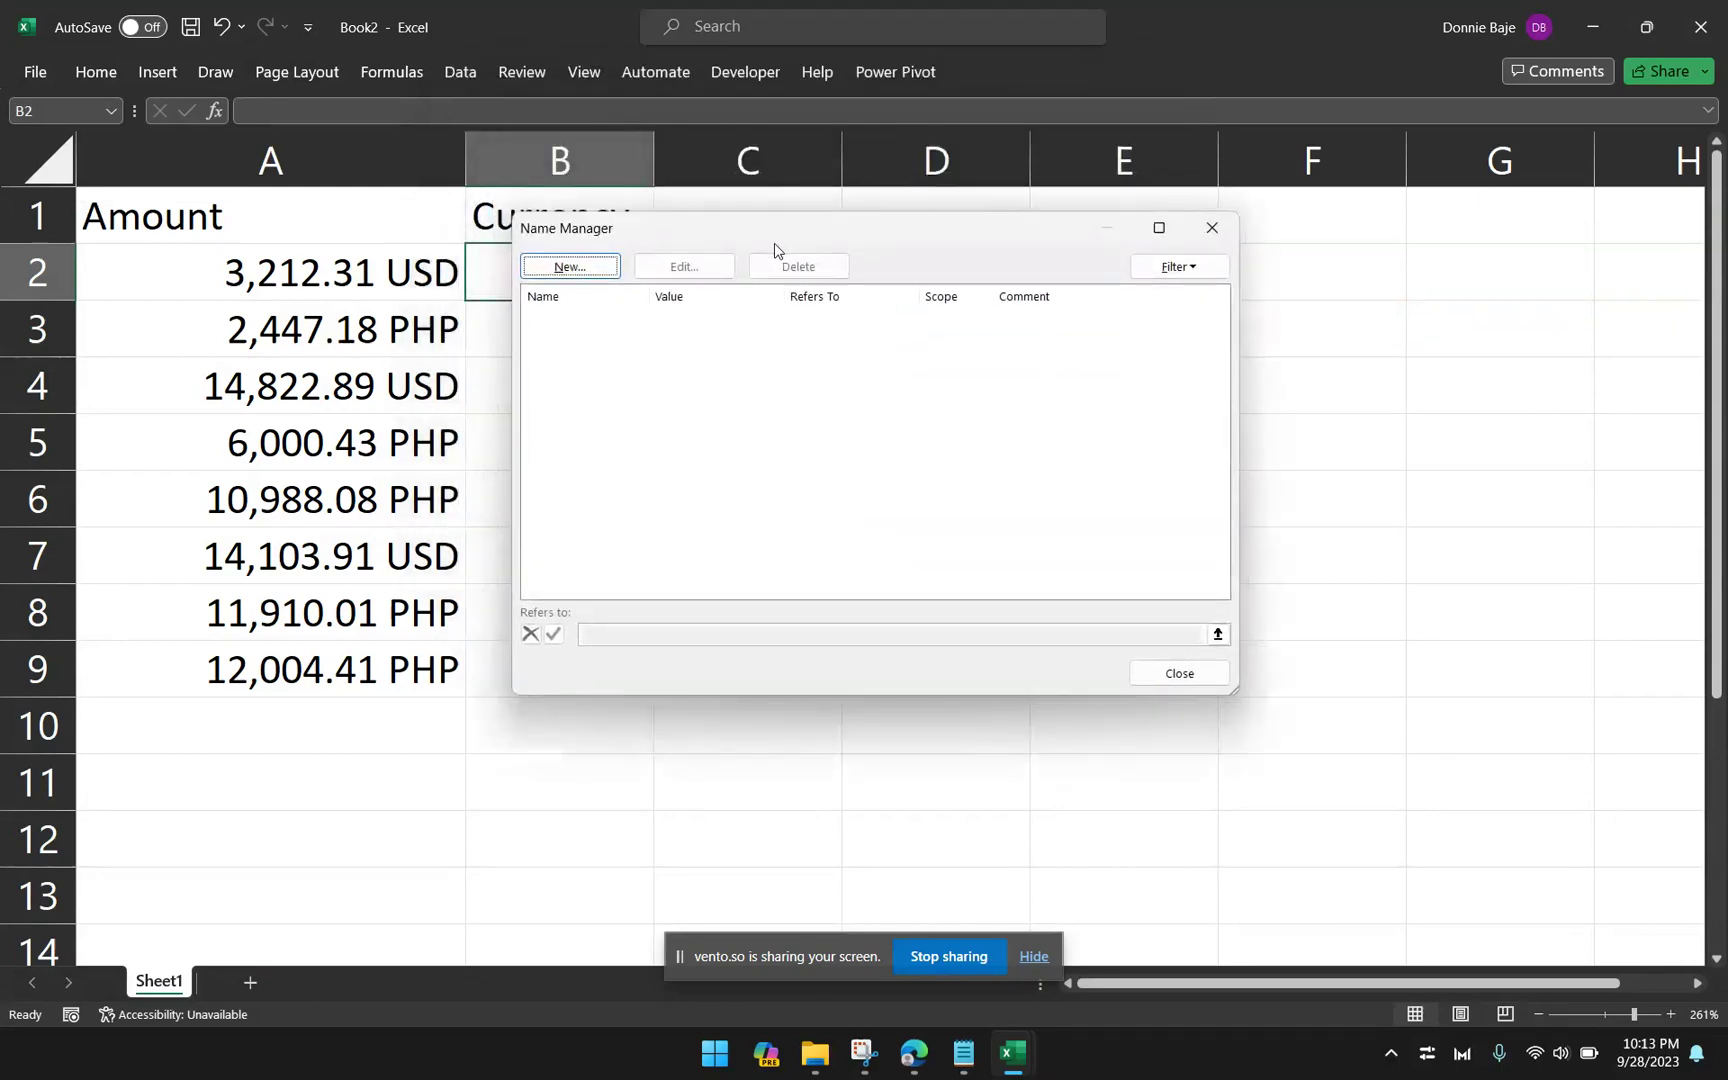
pyautogui.click(586, 268)
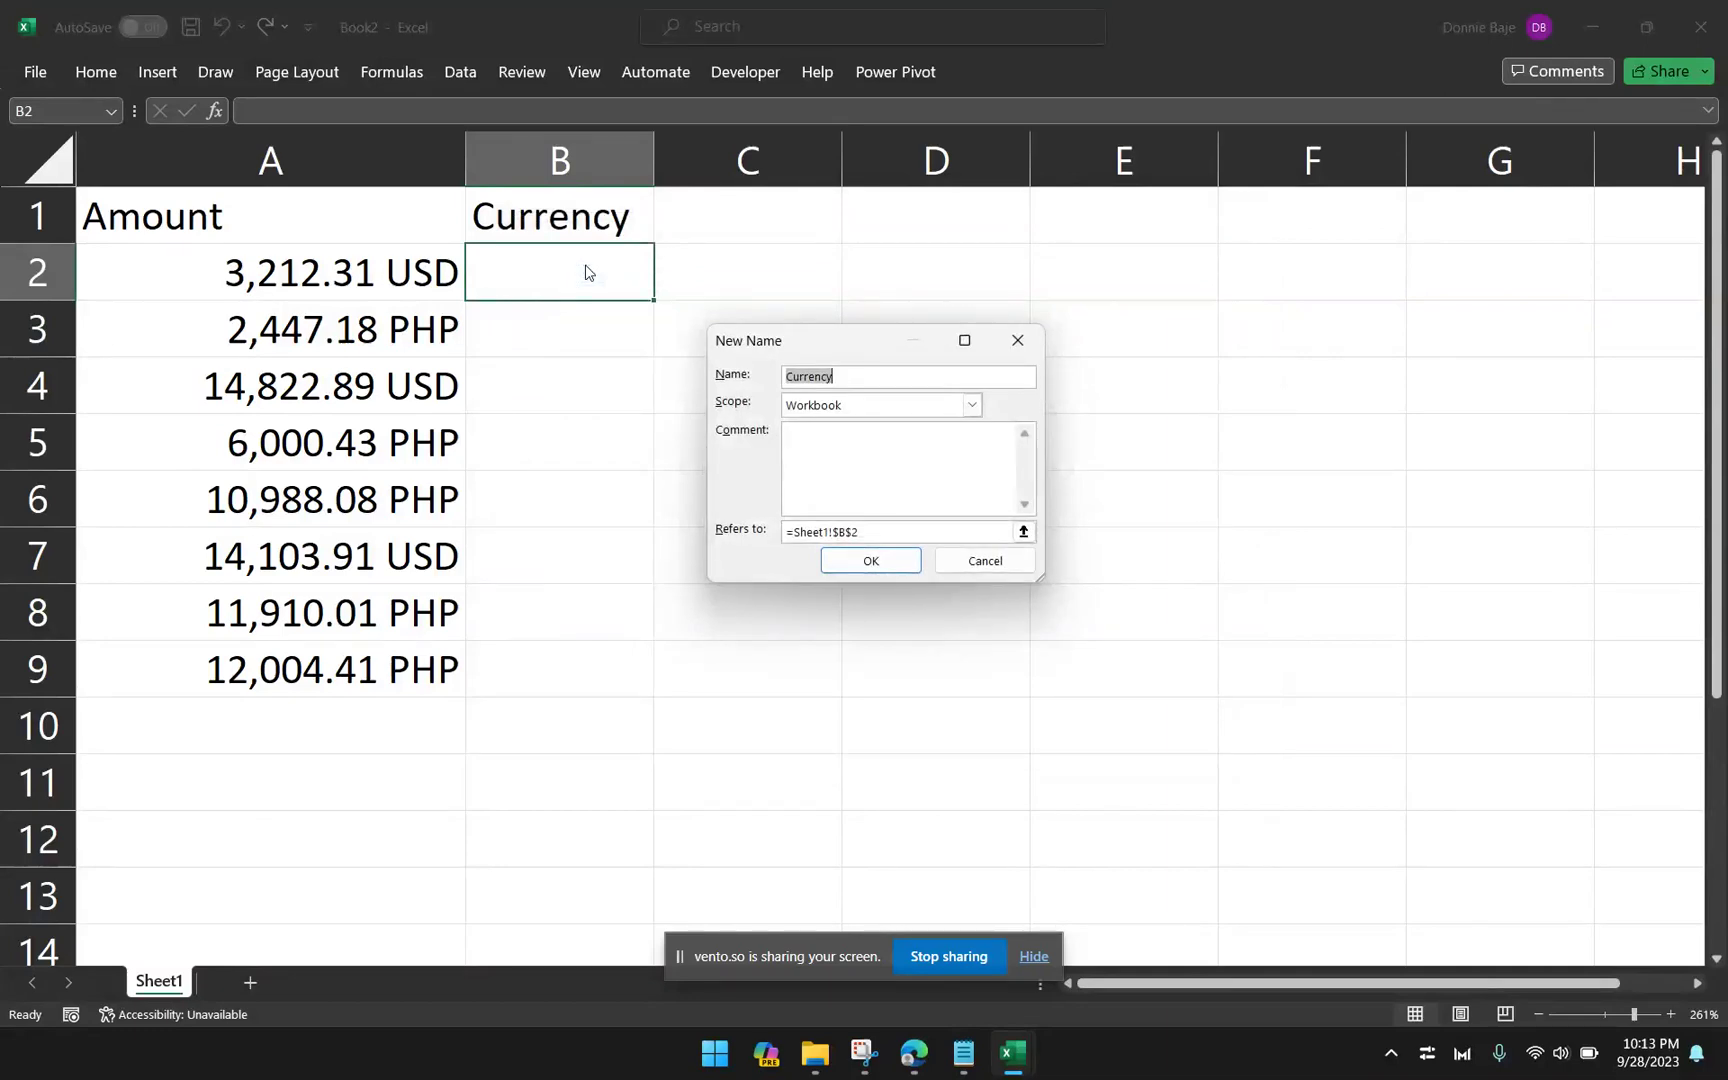
pyautogui.write('EXTRA')
pyautogui.press('BackSpace')
pyautogui.press('BackSpace')
pyautogui.write('RACTCURRENCY')
pyautogui.click(903, 532)
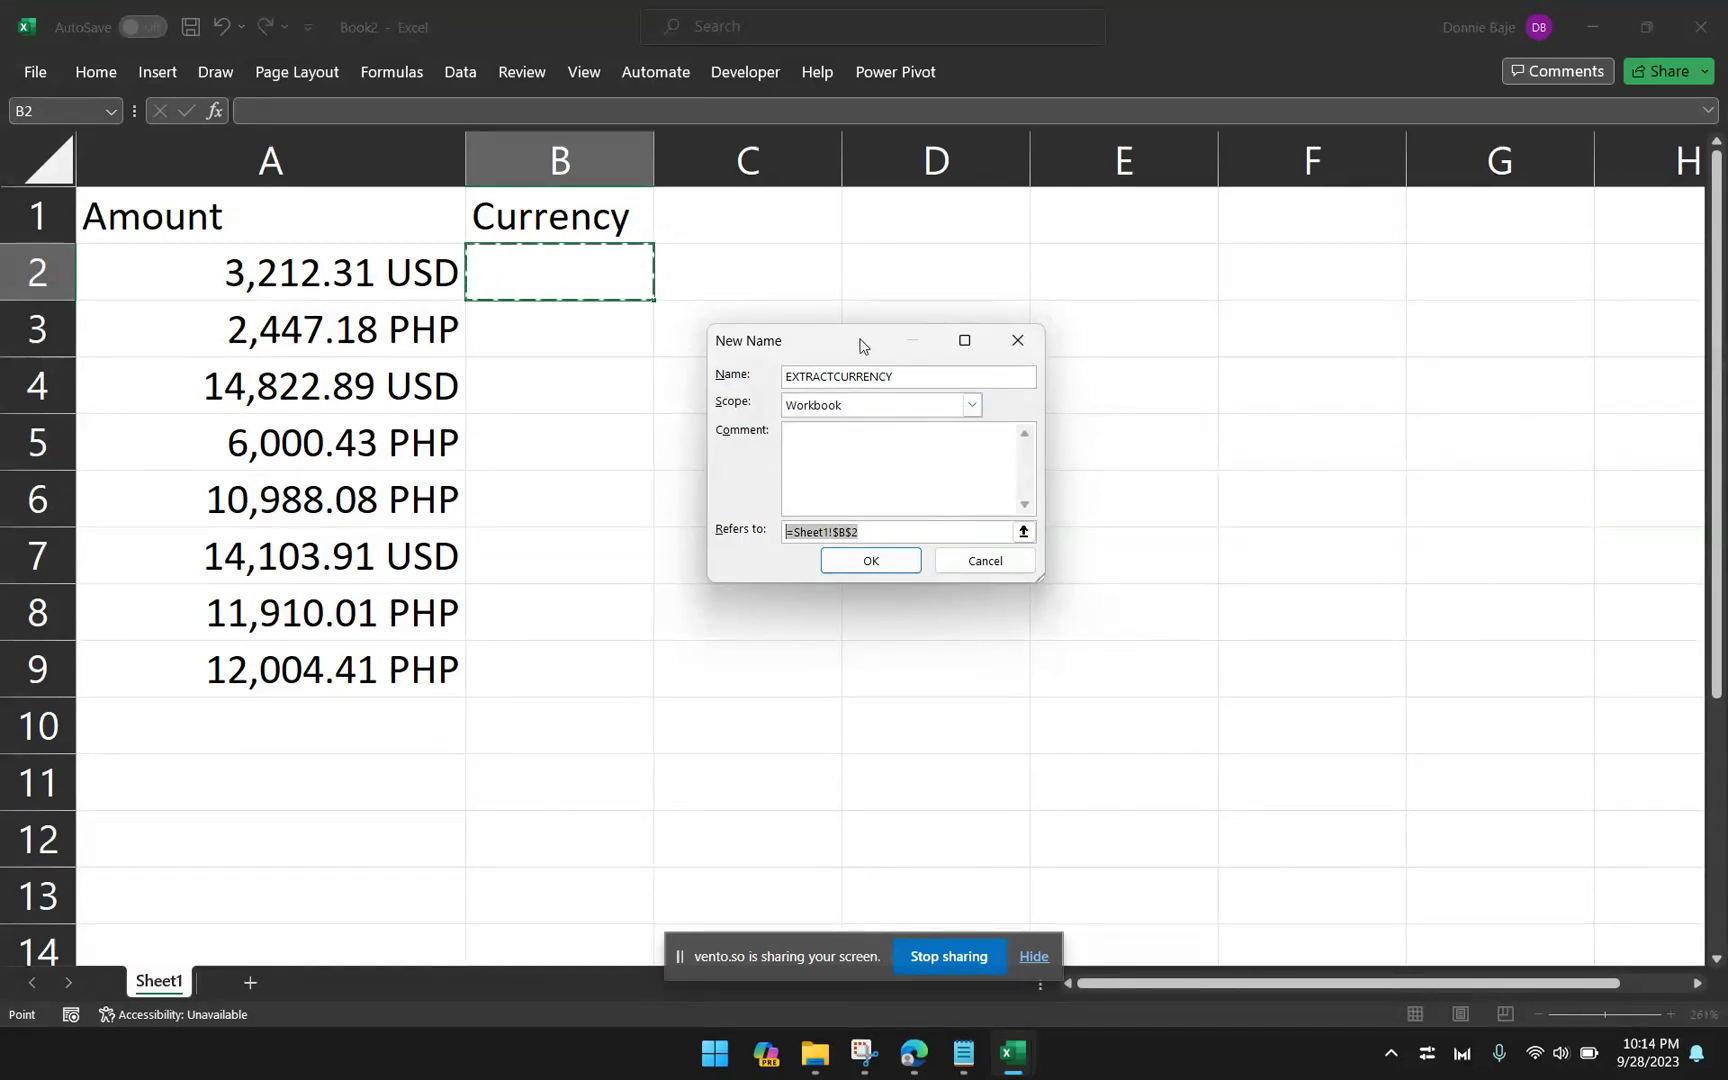
pyautogui.moveTo(864, 343); pyautogui.dragTo(656, 436)
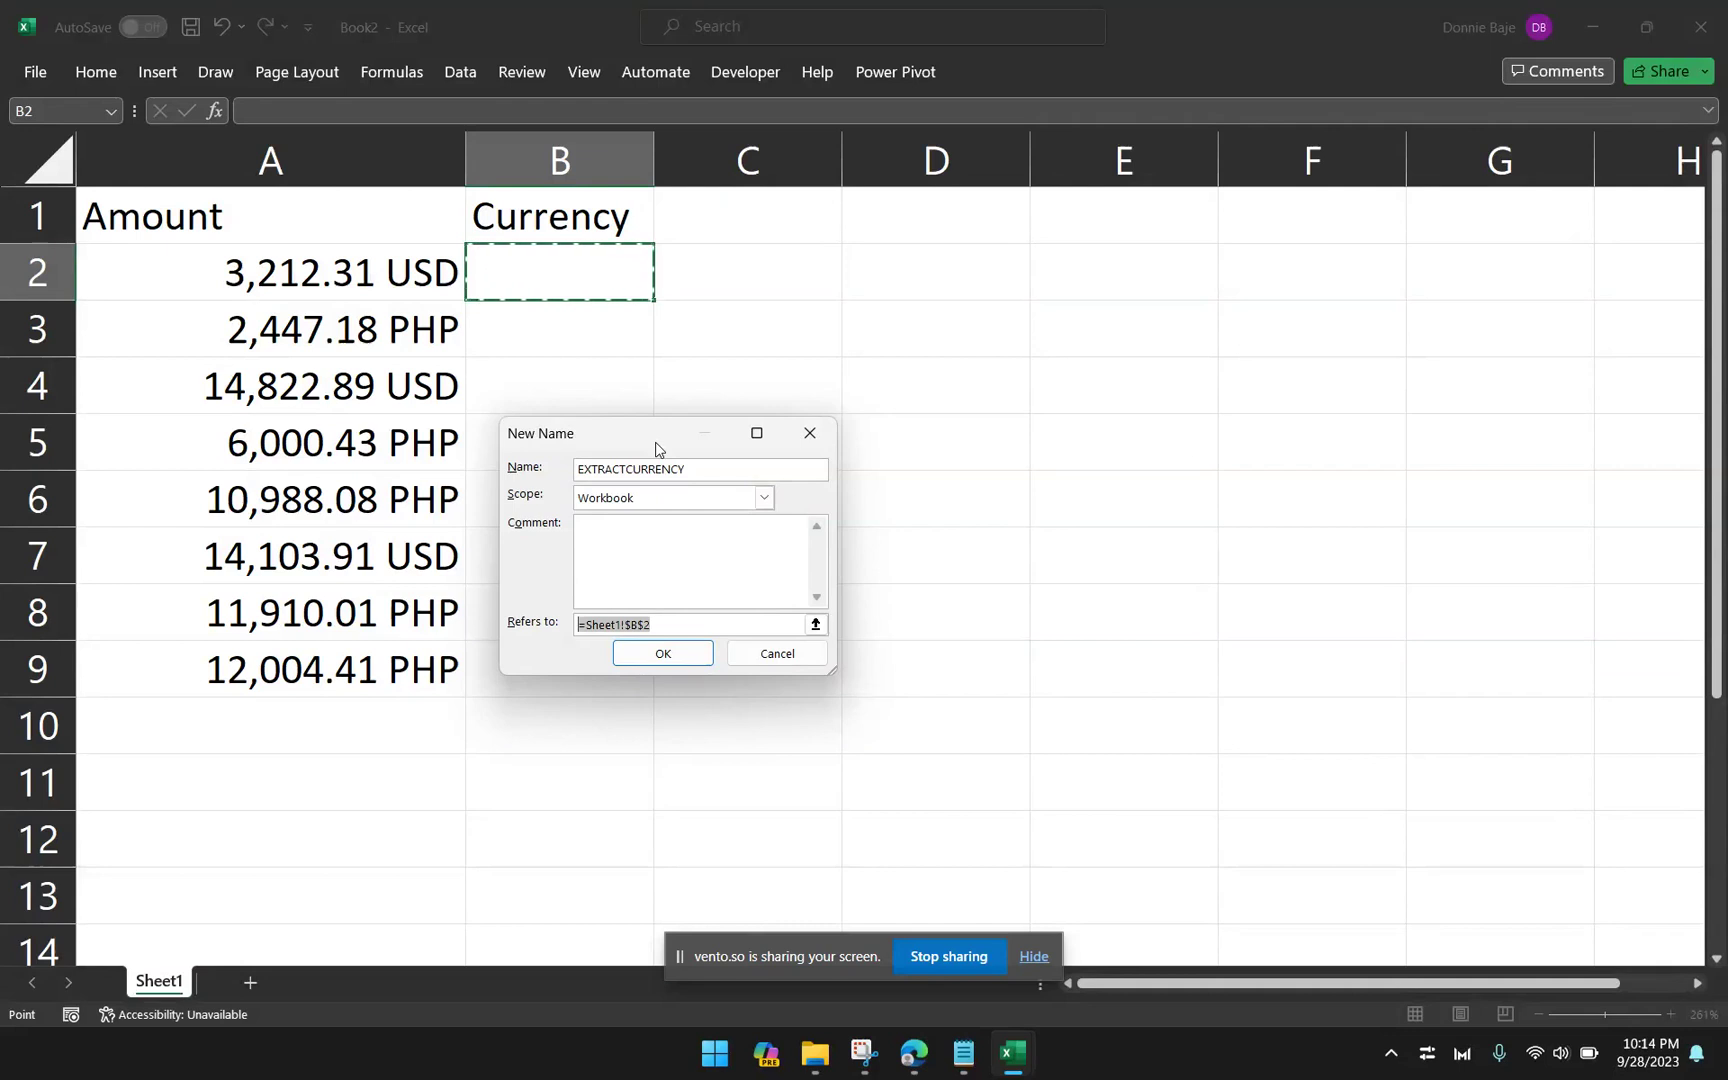
# Step: Set EXTRACTCURRENCY's Refers to formula to =RIGHT(GET.CELL(53,A2),3)
pyautogui.write('=')
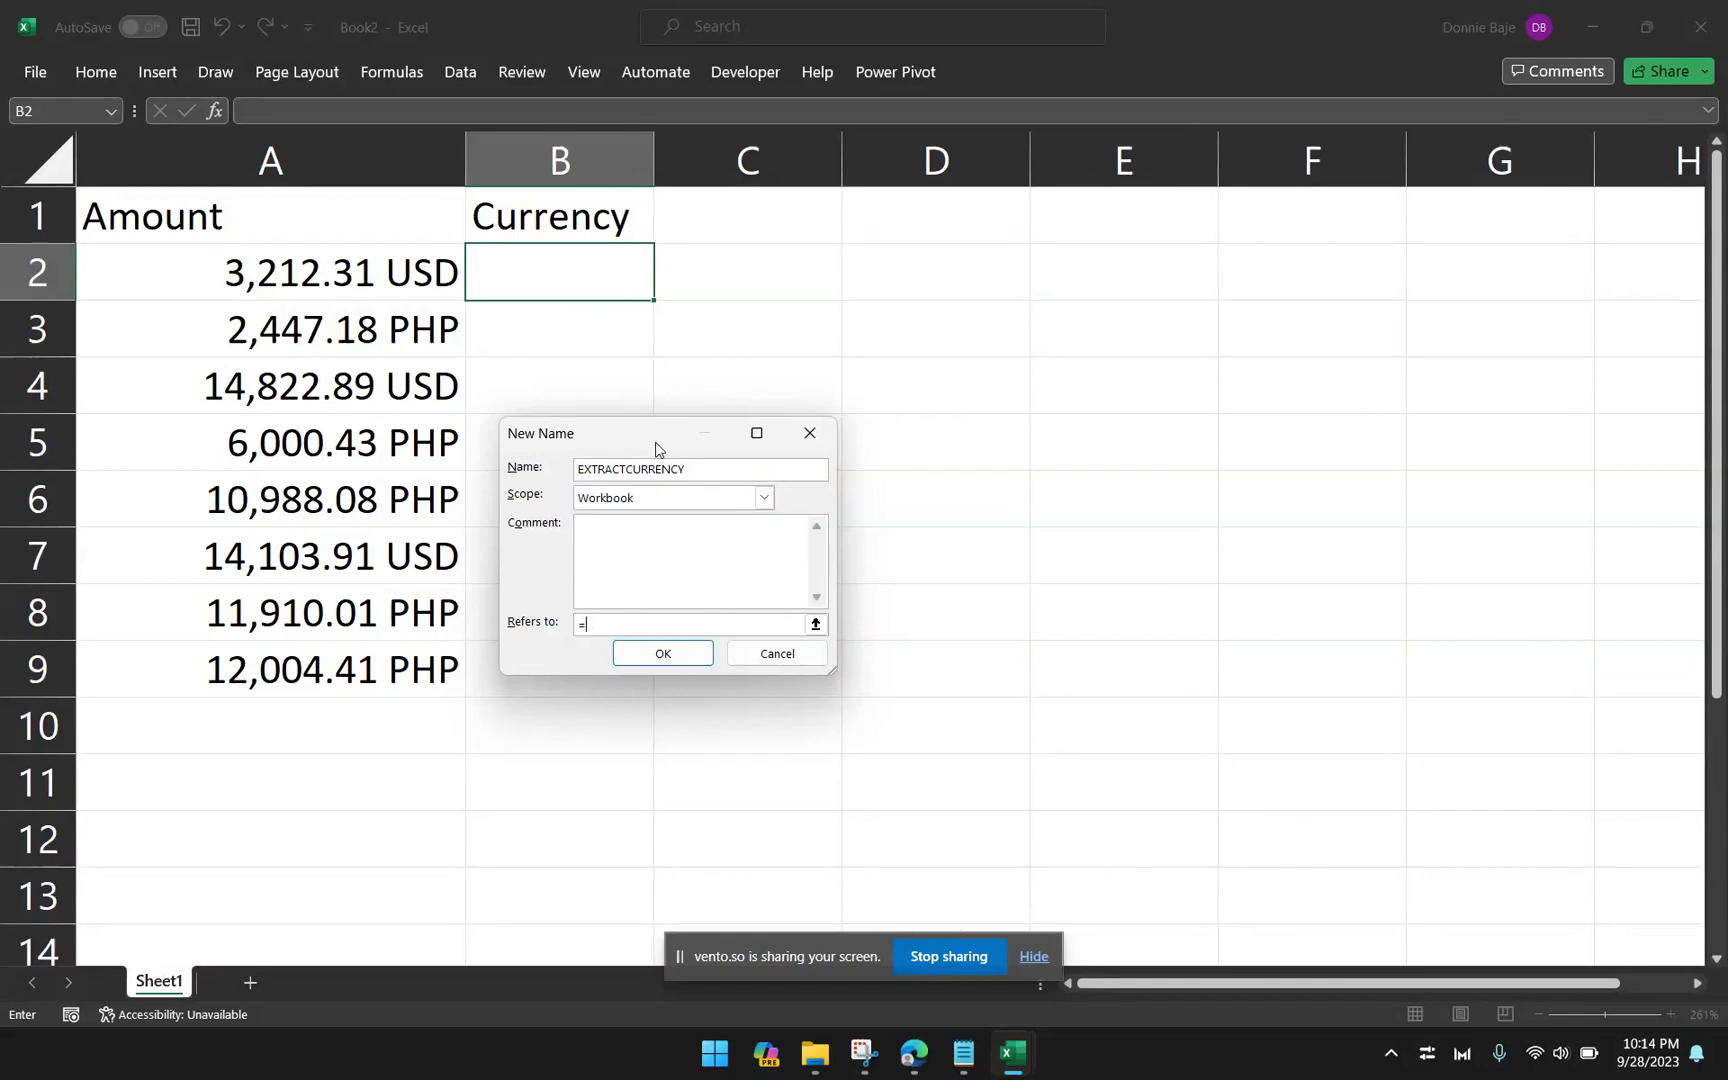
pyautogui.write('RIGHT(GET.CELL(53,A2')
pyautogui.write('2')
pyautogui.press('BackSpace')
pyautogui.write('3)')
# Step: Confirm the EXTRACTCURRENCY name, close Name Manager, and widen column A slightly
pyautogui.click(676, 656)
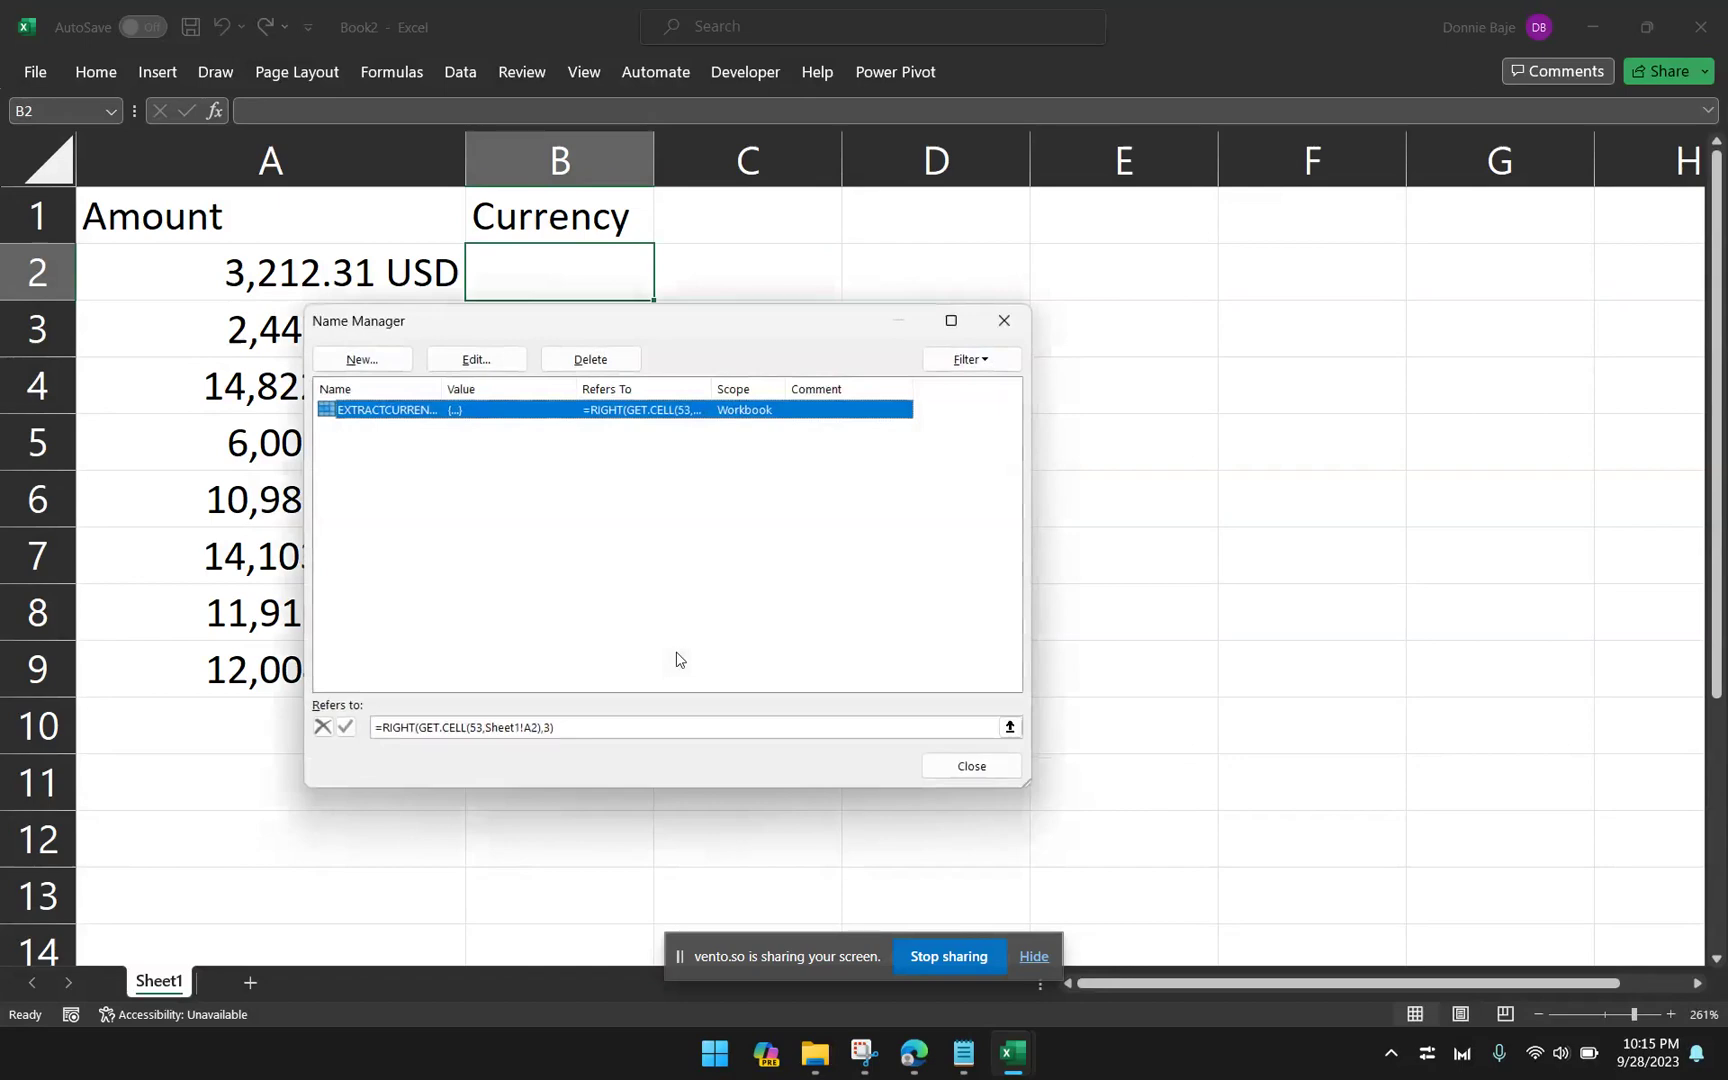
pyautogui.moveTo(724, 330); pyautogui.dragTo(852, 293)
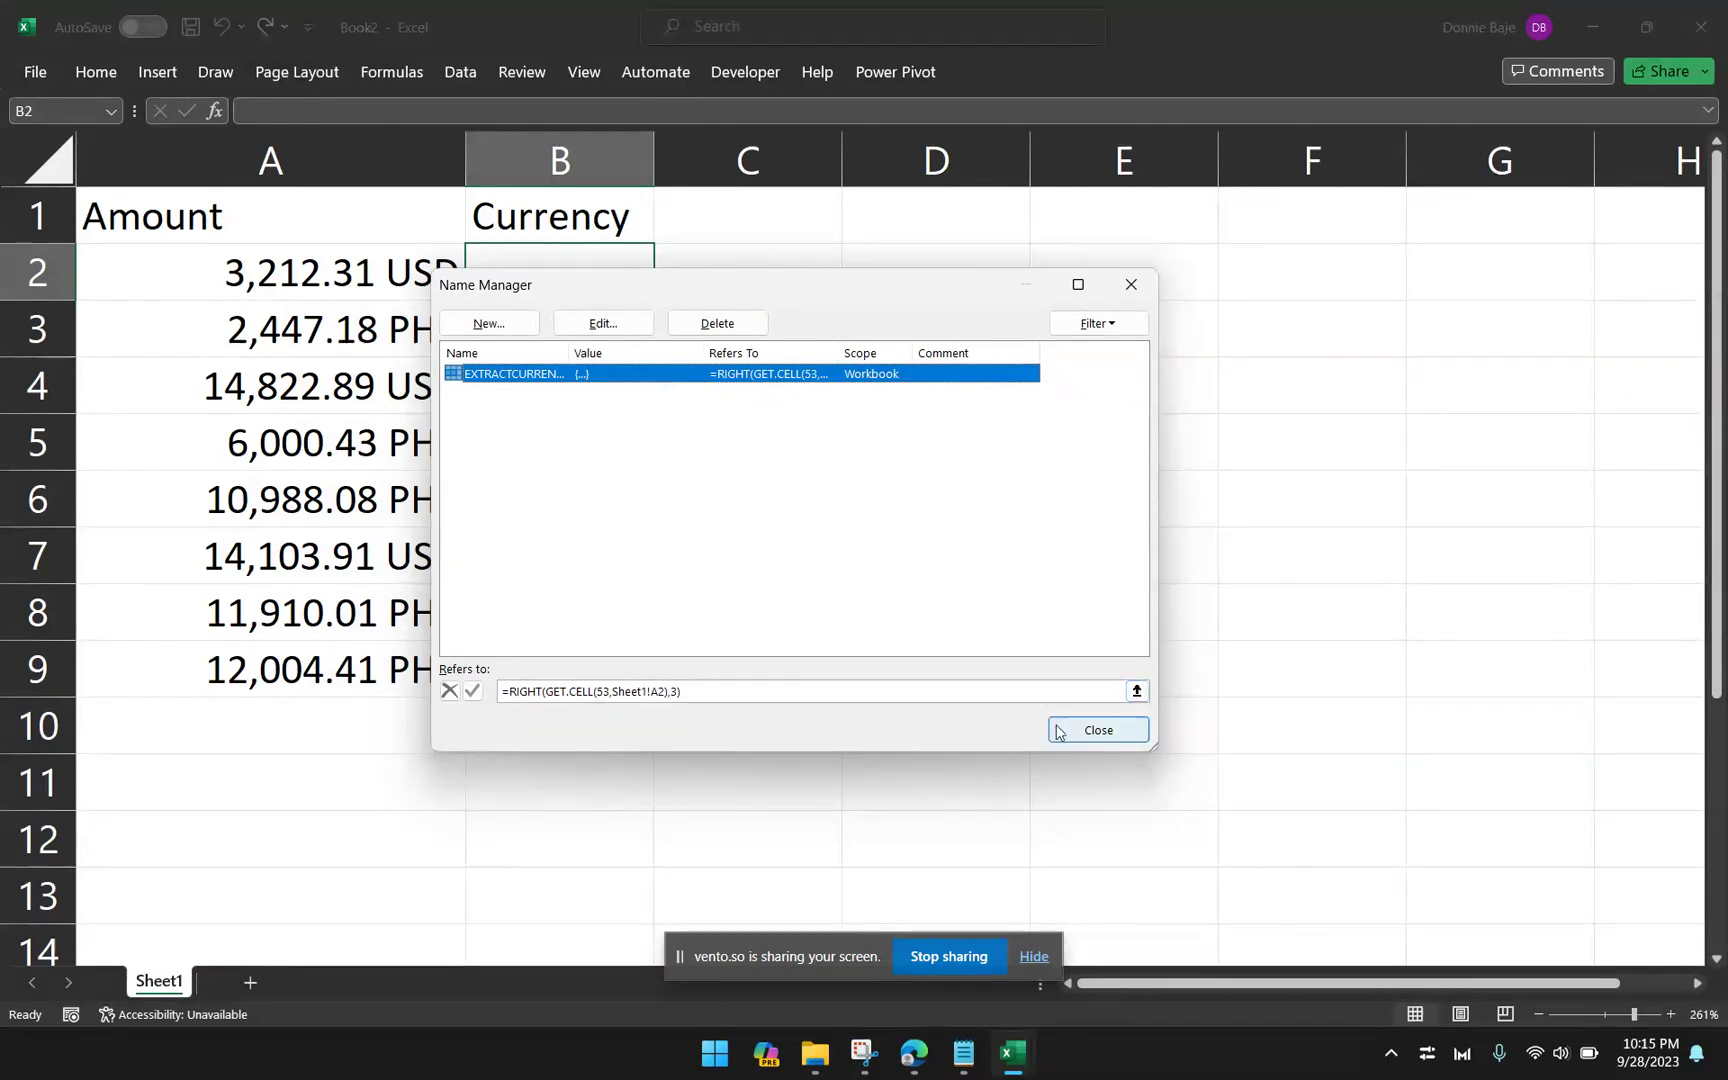
pyautogui.click(1090, 732)
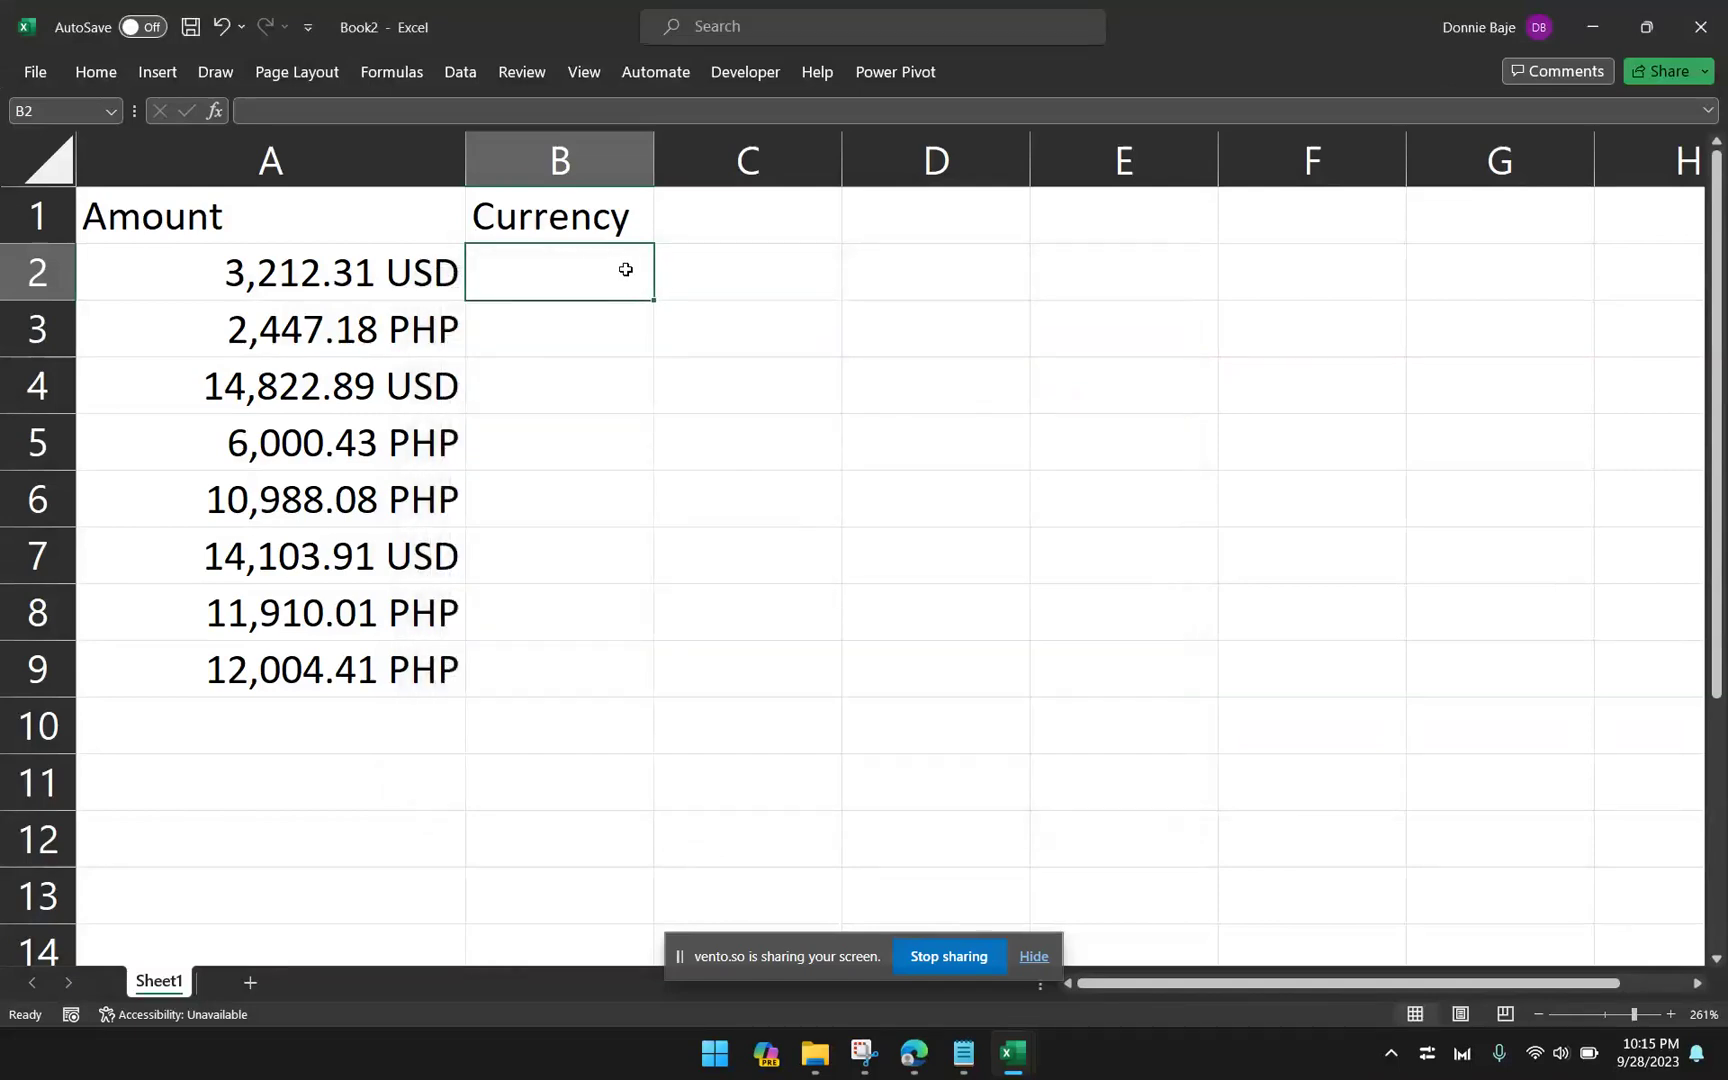
pyautogui.moveTo(465, 150); pyautogui.dragTo(487, 150)
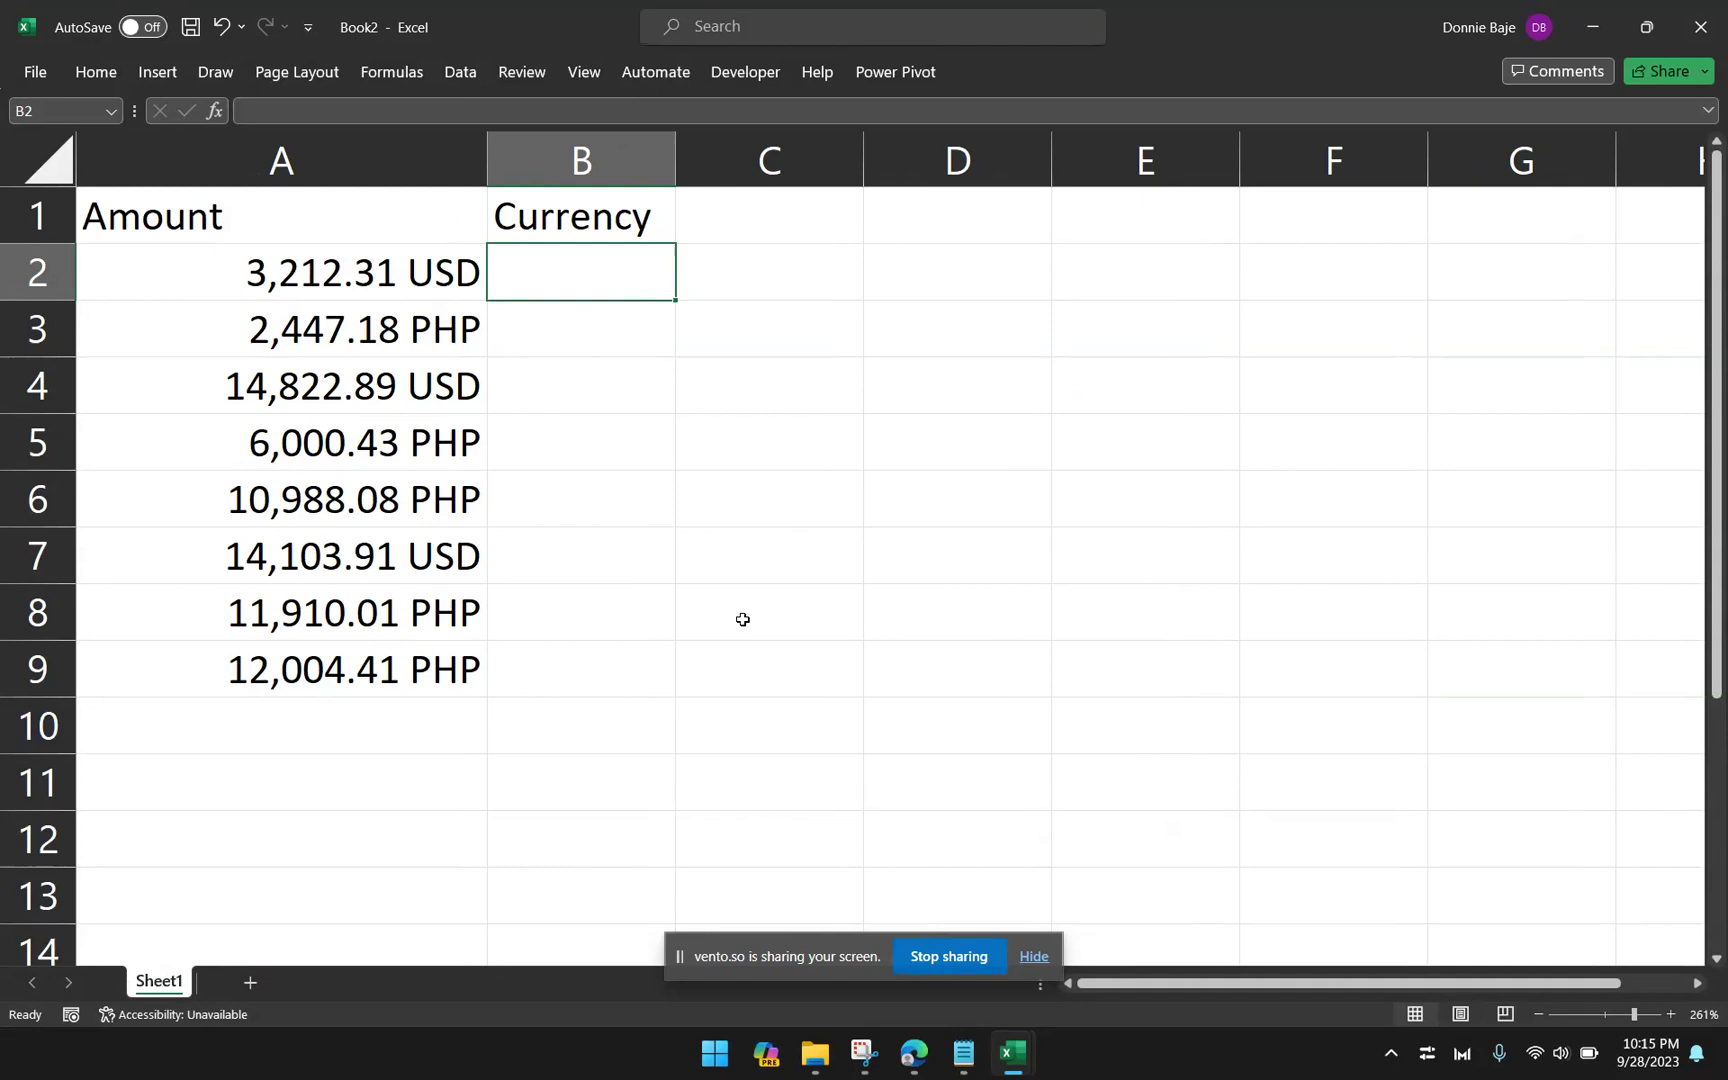
# Step: Enter =EXTRACTCURRENCY in B2 via autocomplete so it shows USD, then reselect B2
pyautogui.write('=')
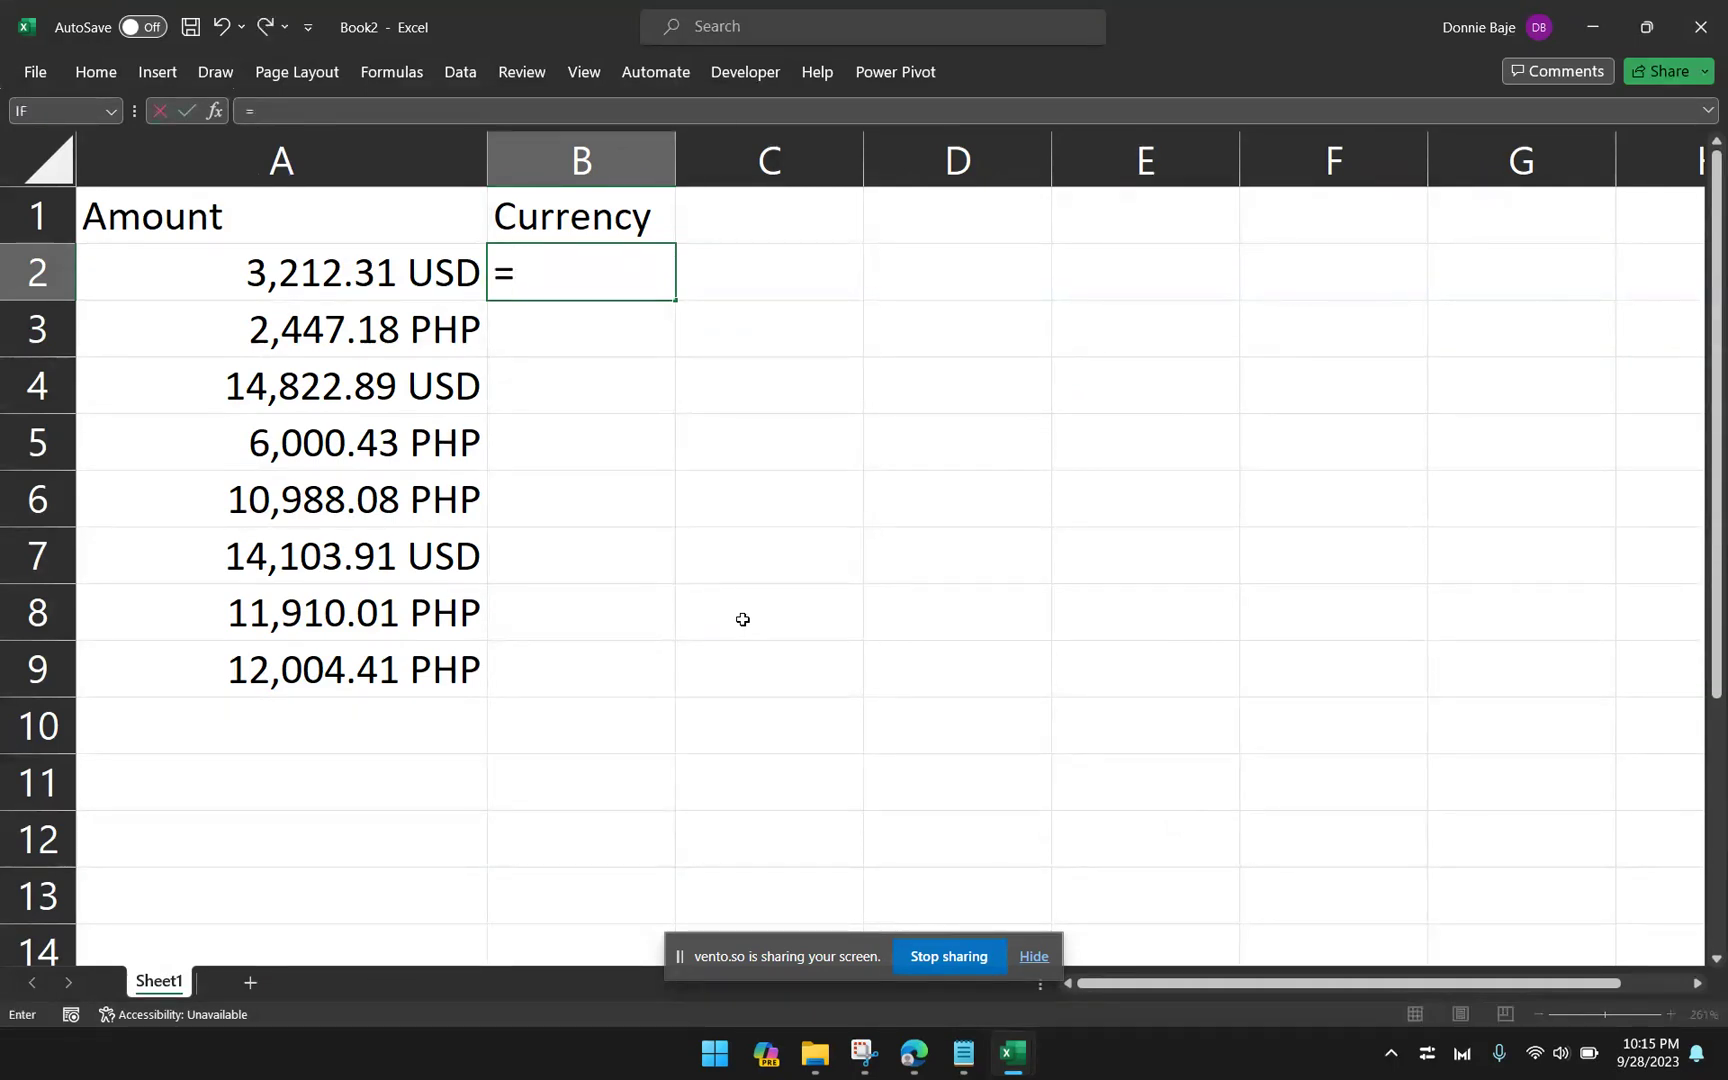
pyautogui.write('EX')
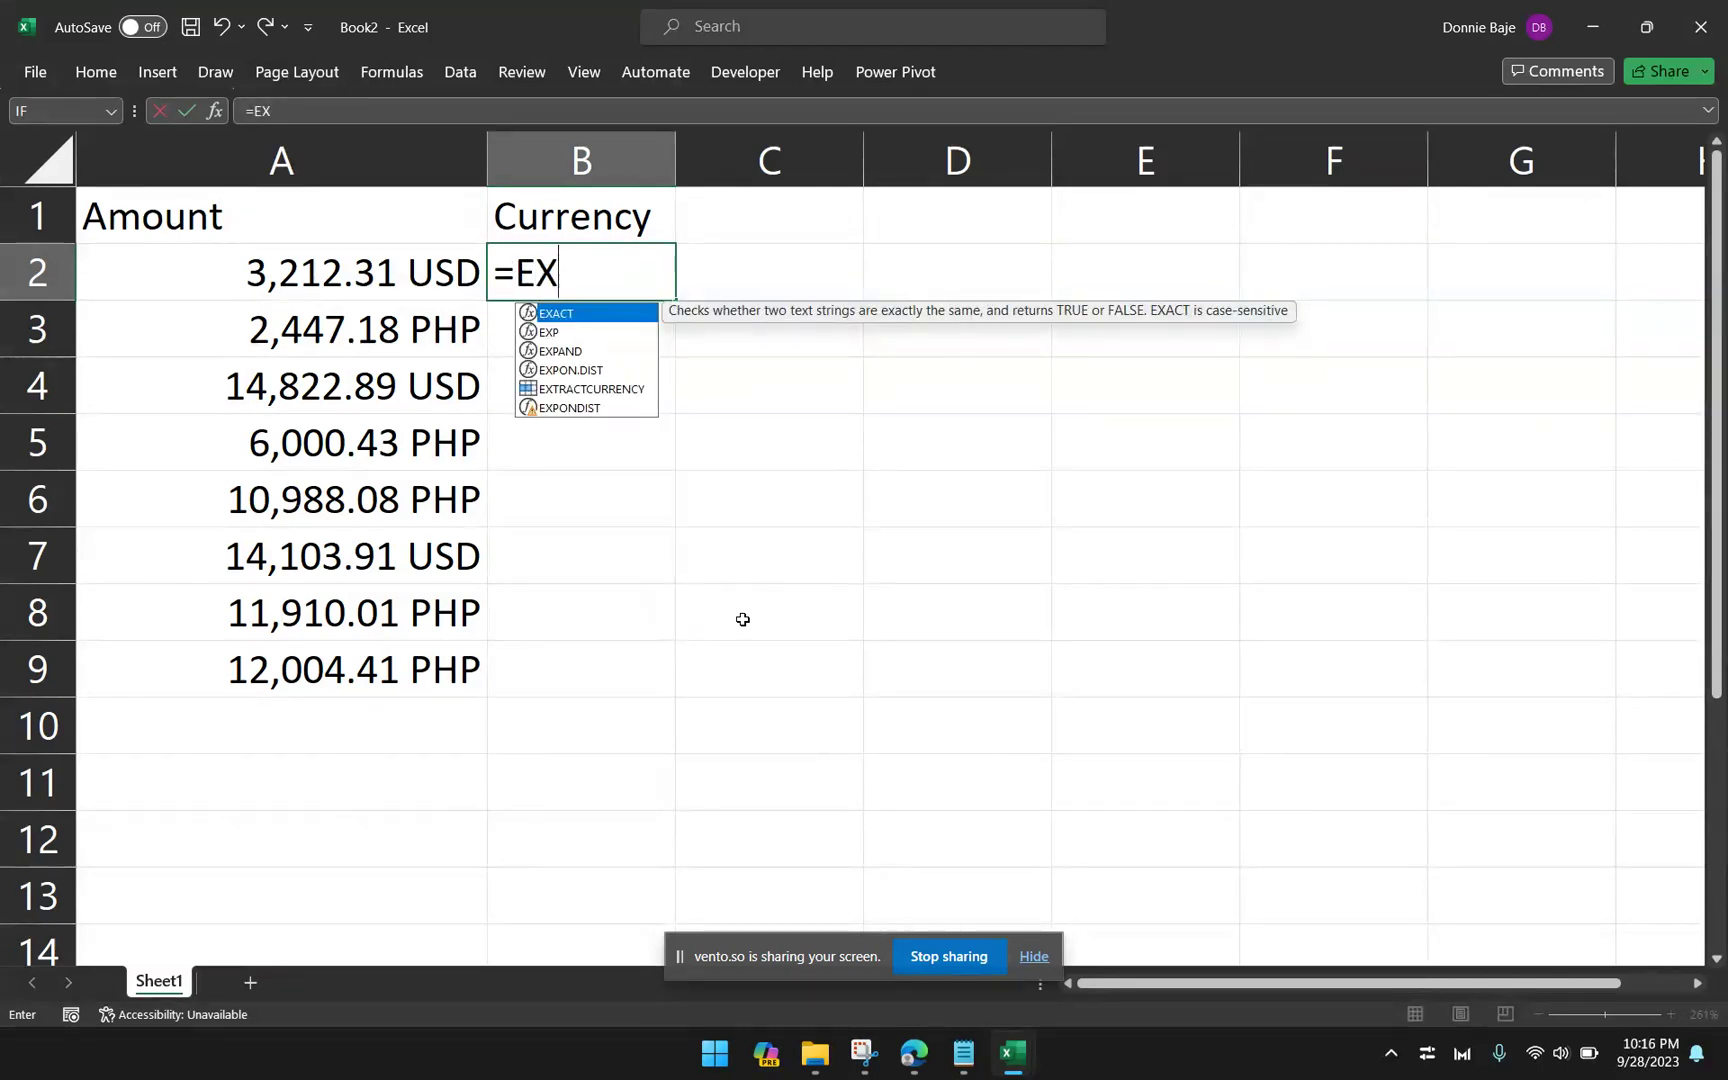
pyautogui.press('Down')
pyautogui.press('Down')
pyautogui.press('Down')
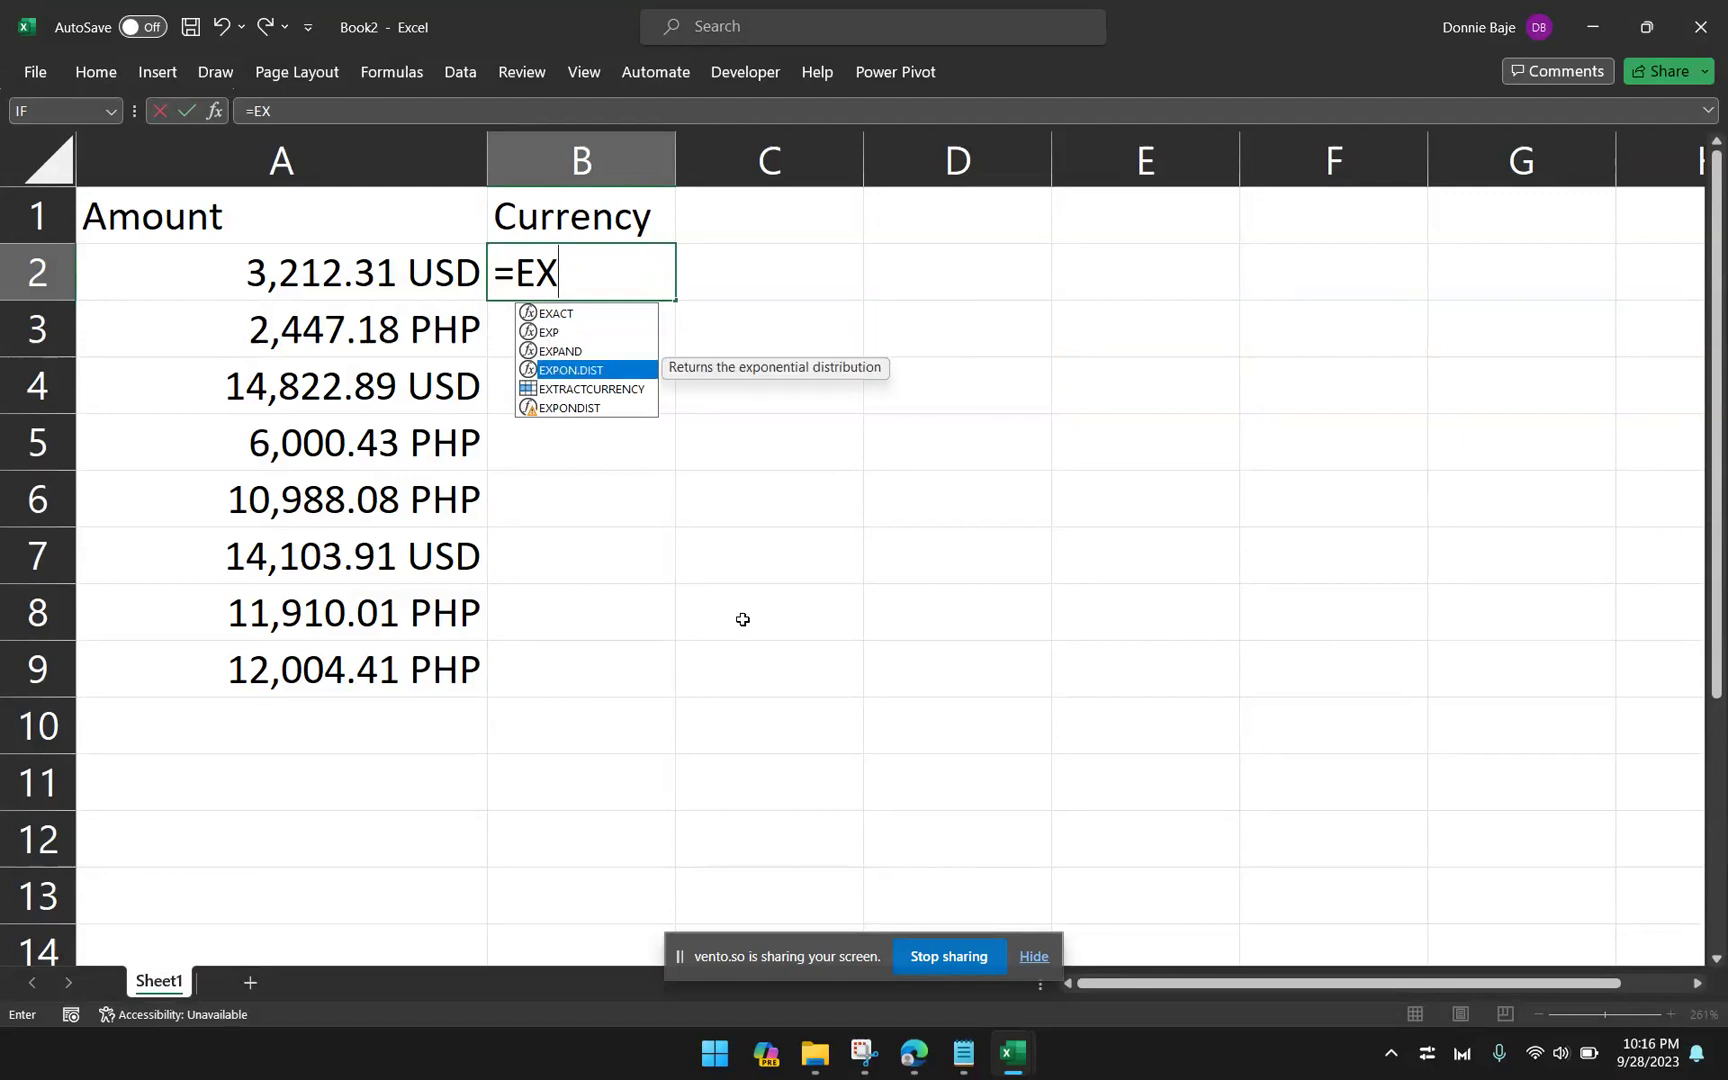
pyautogui.press('Down')
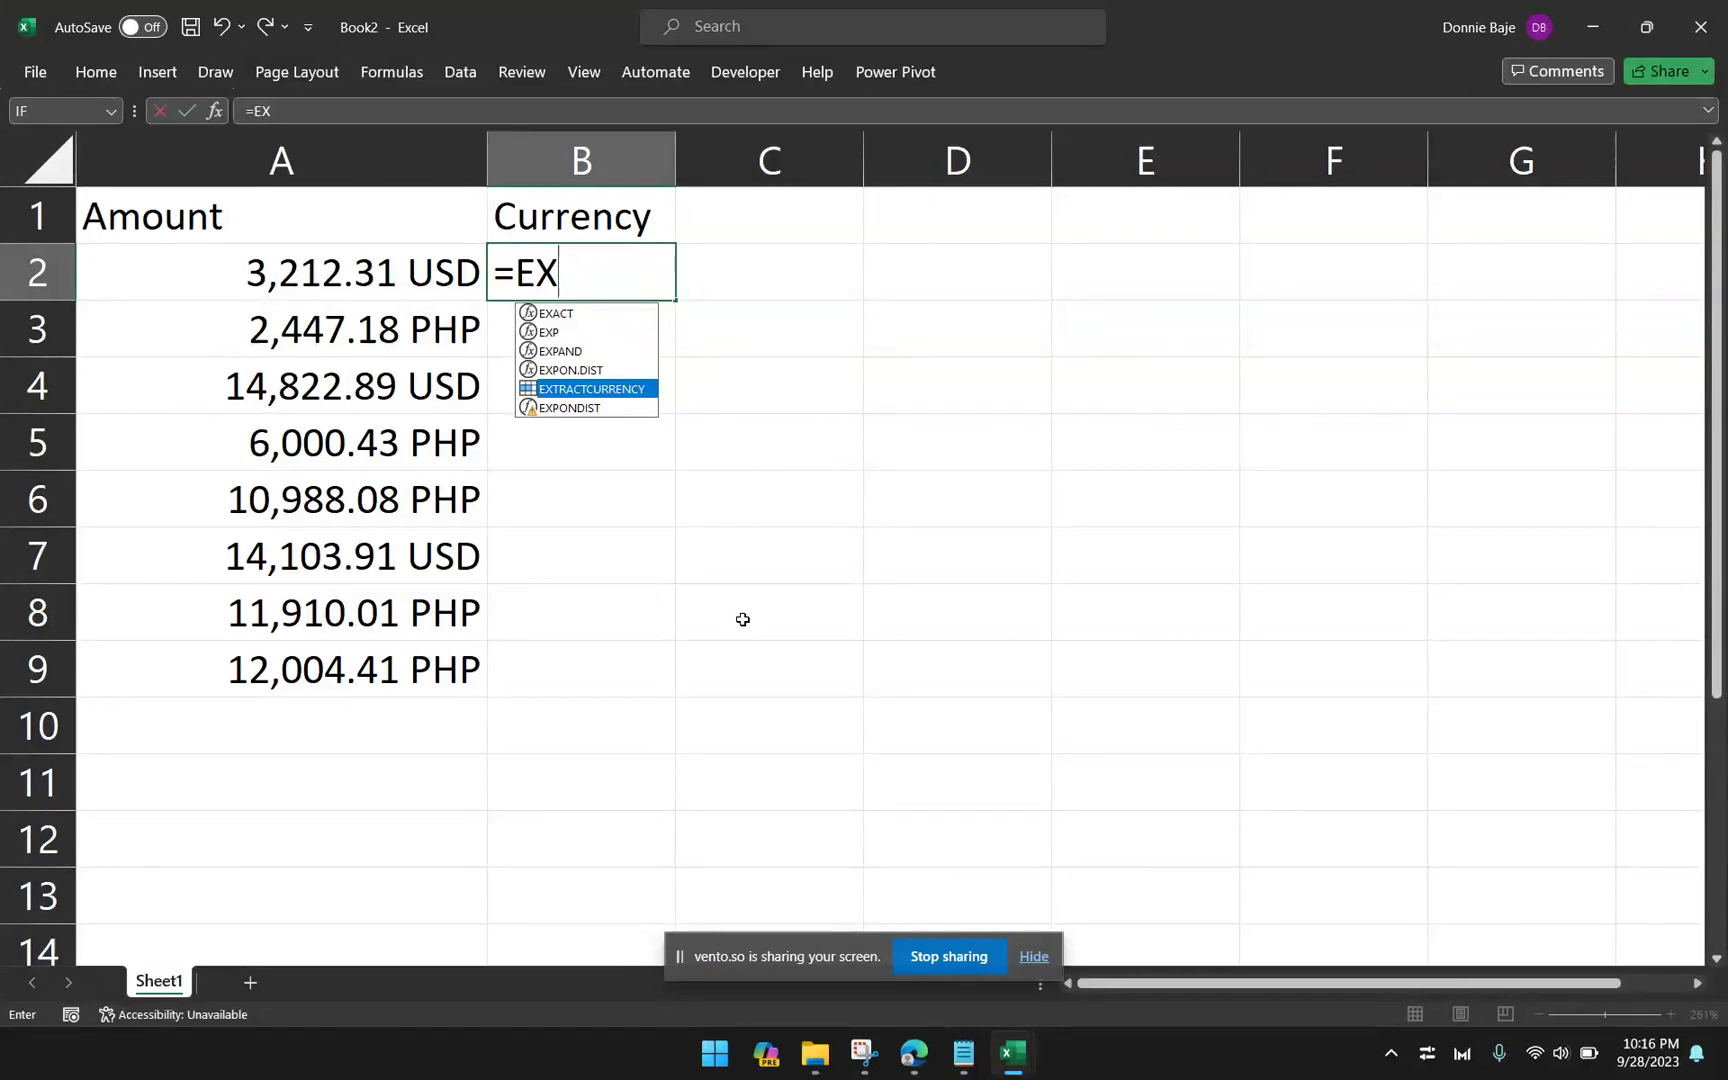
pyautogui.press('Tab')
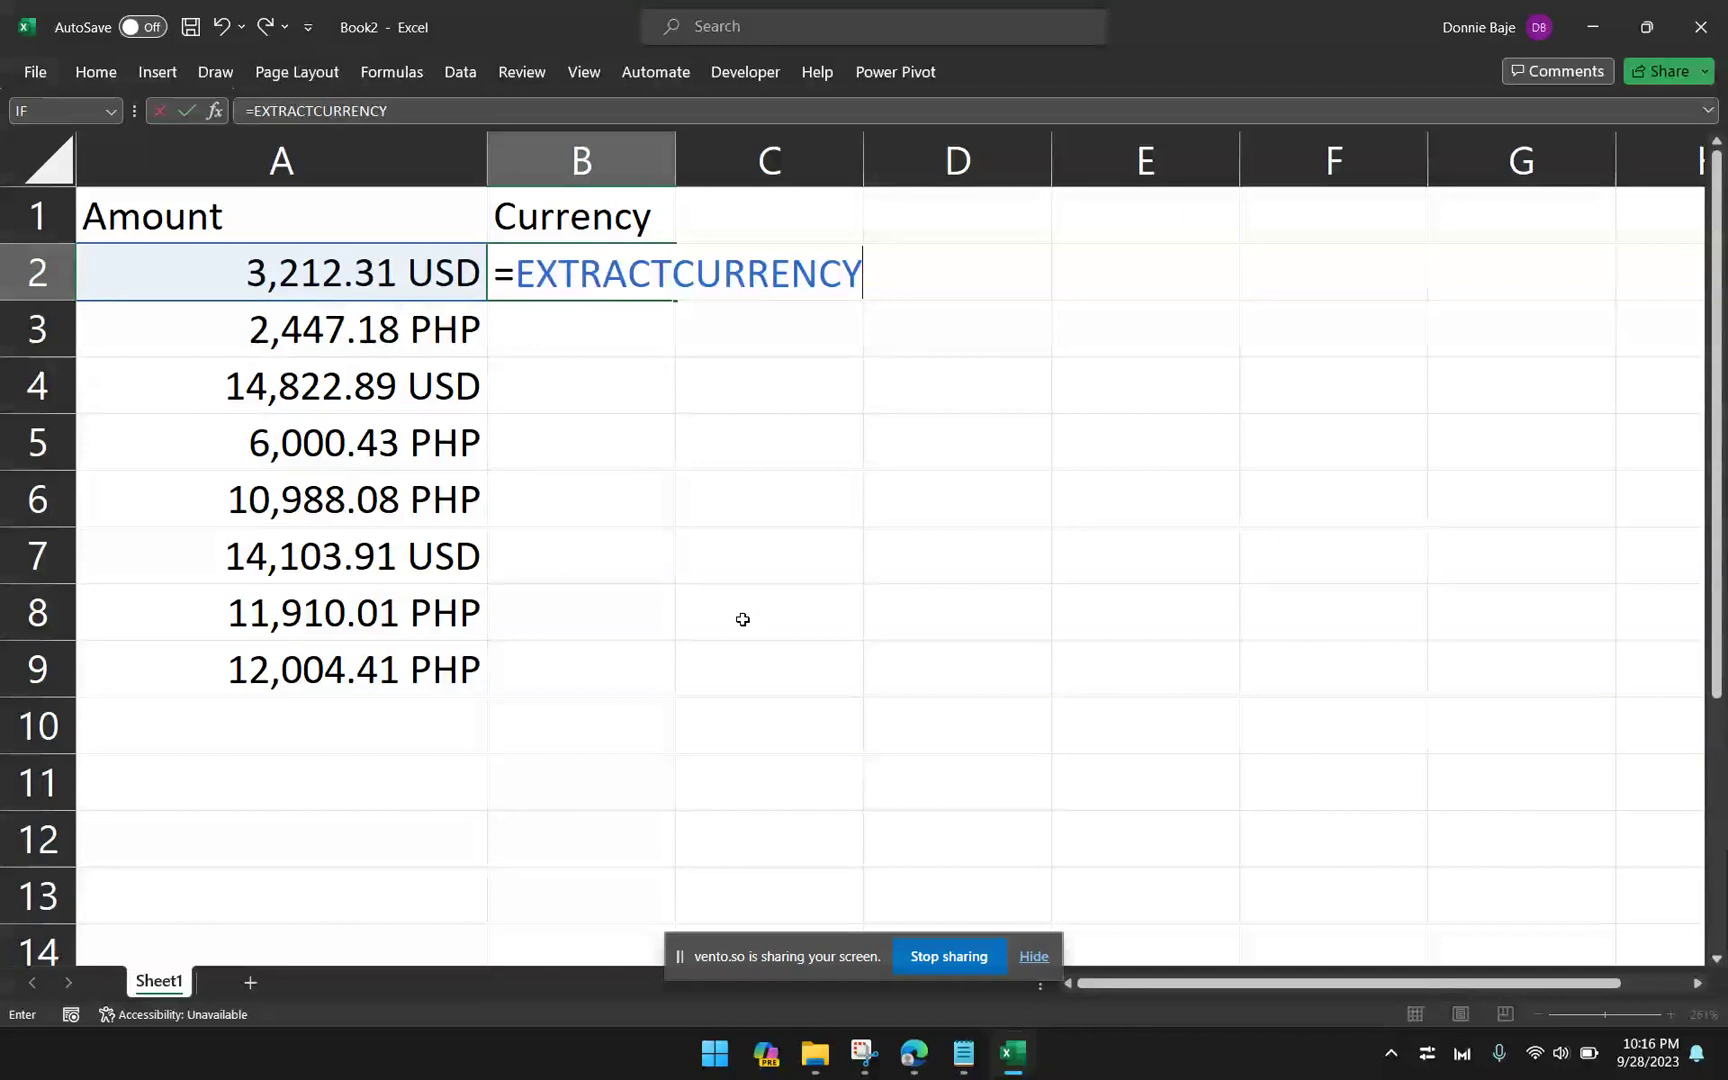
pyautogui.press('Return')
pyautogui.click(600, 282)
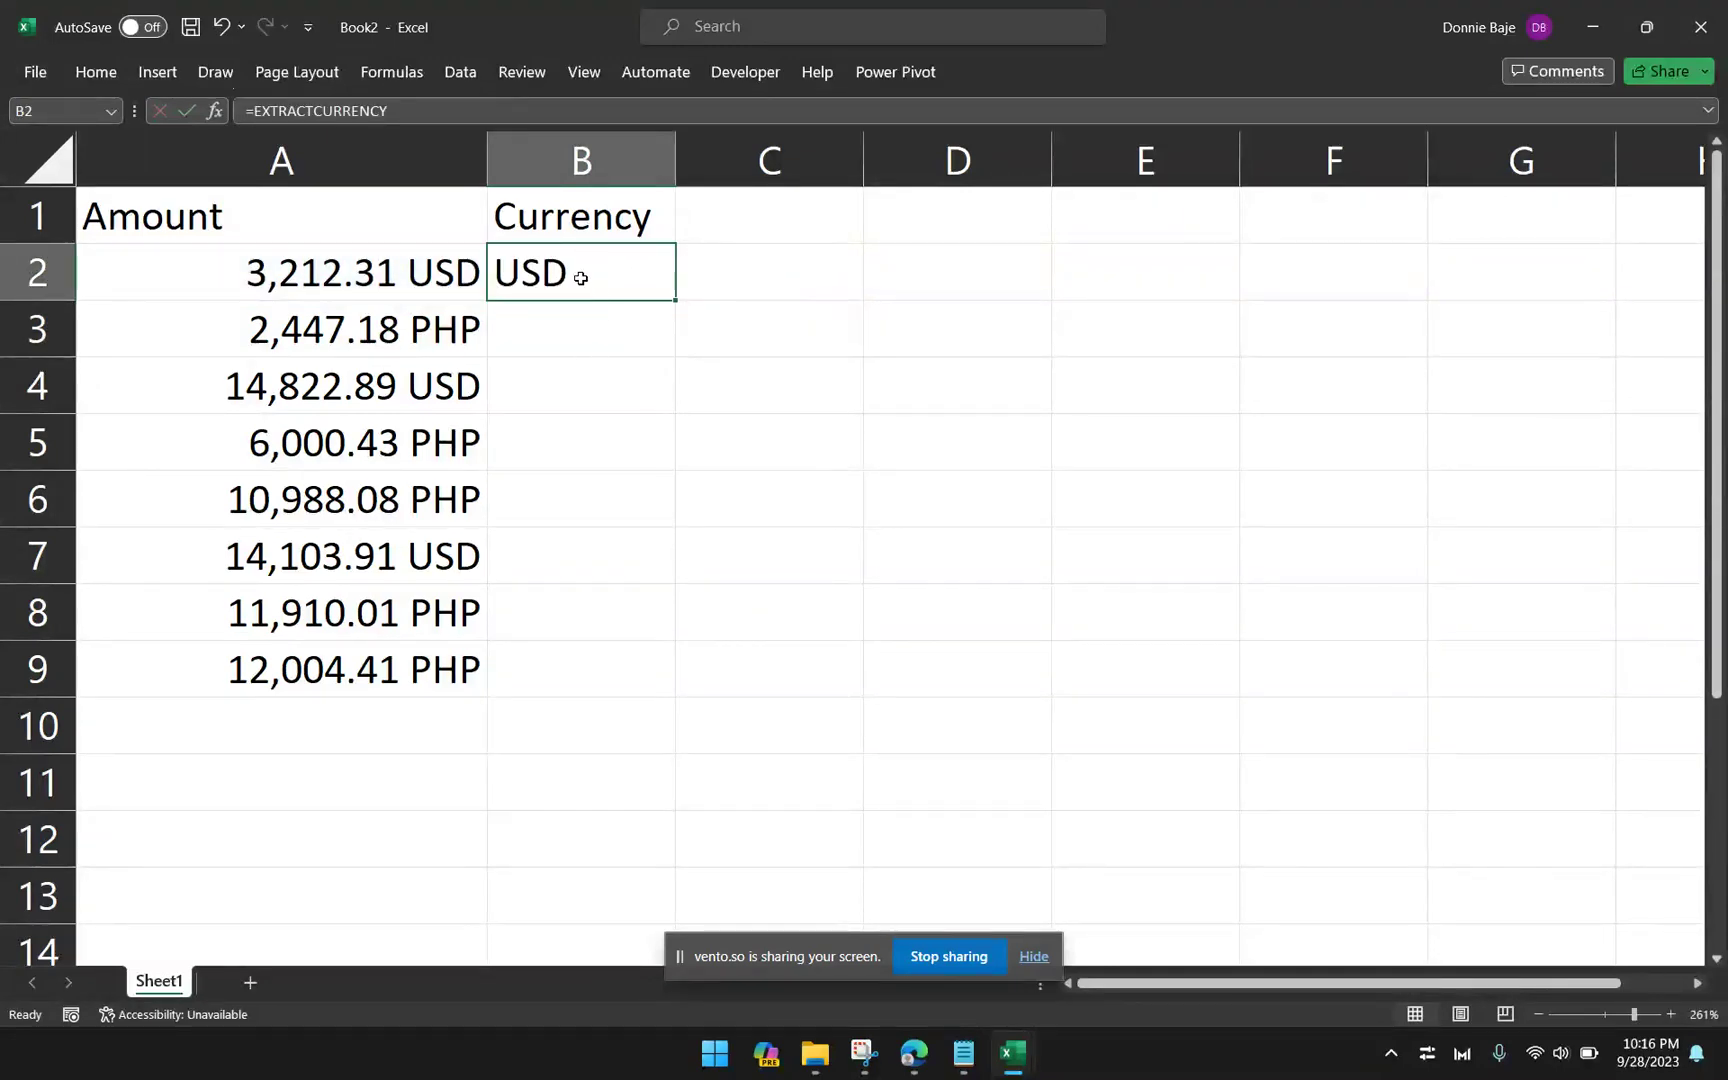
# Step: Fill the EXTRACTCURRENCY formula down to B9 and inspect the raw values in A5 and A3
pyautogui.doubleClick(679, 298)
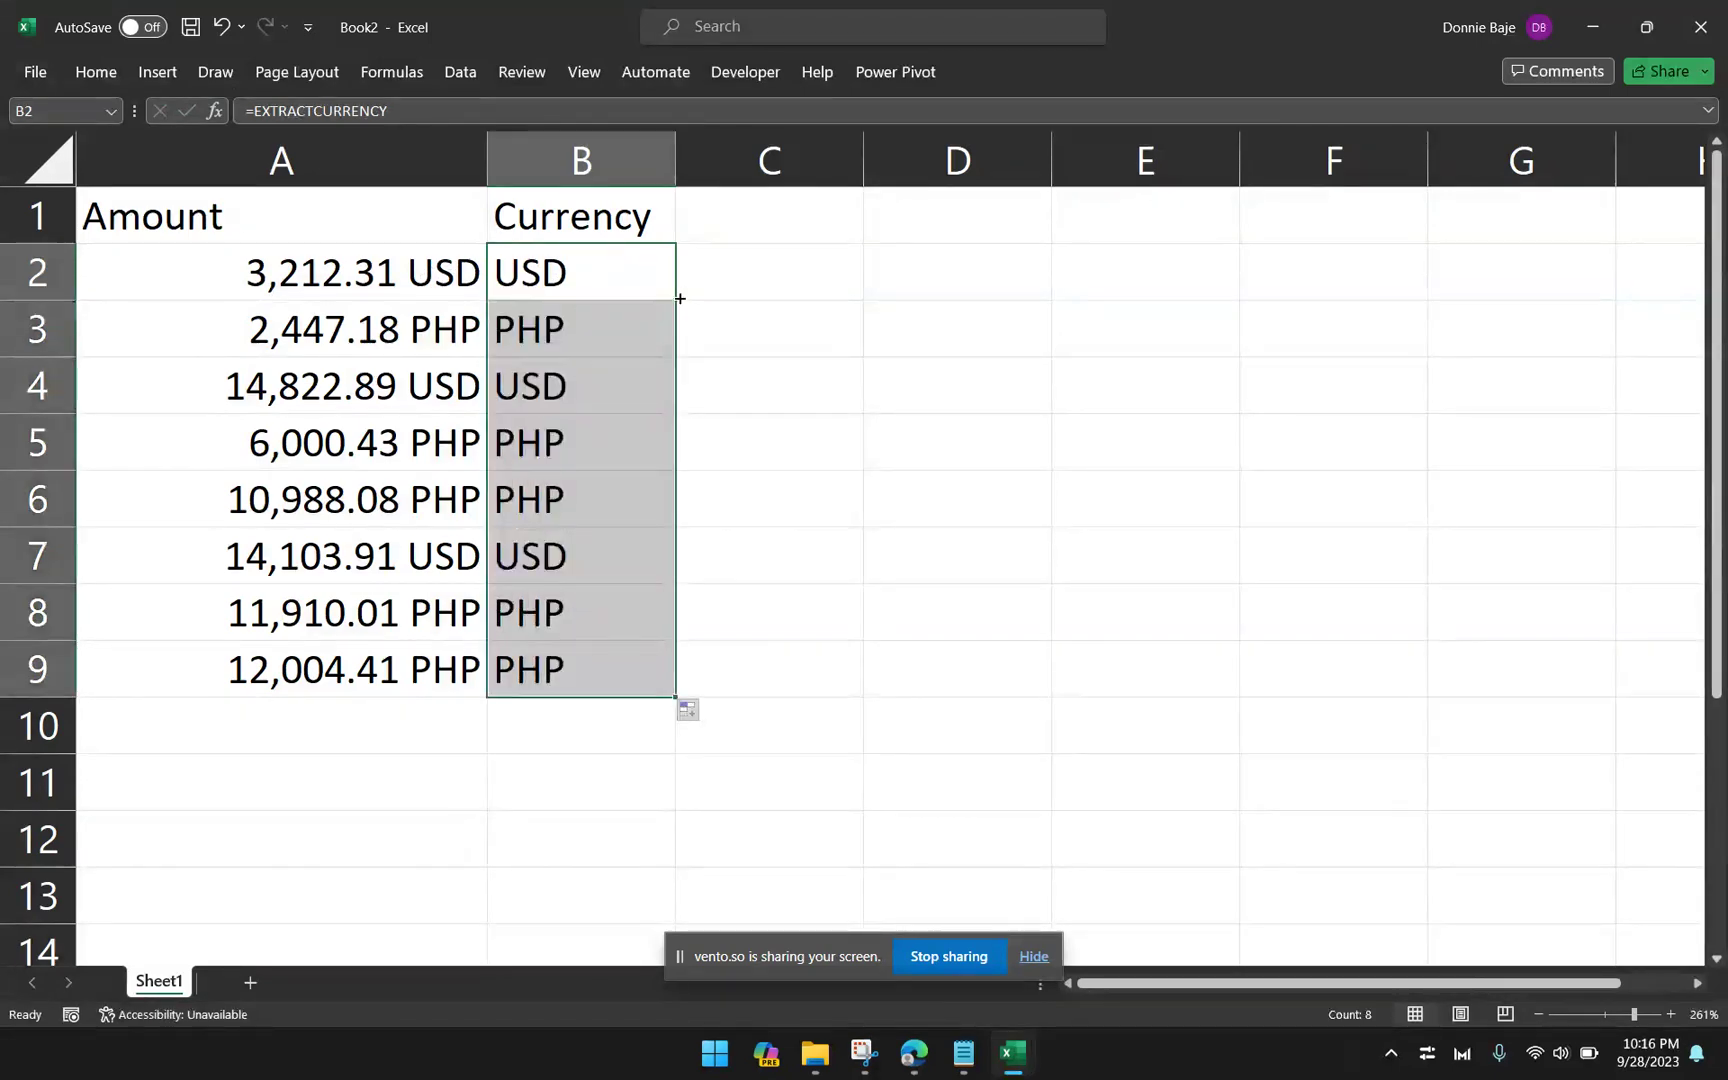
pyautogui.click(377, 461)
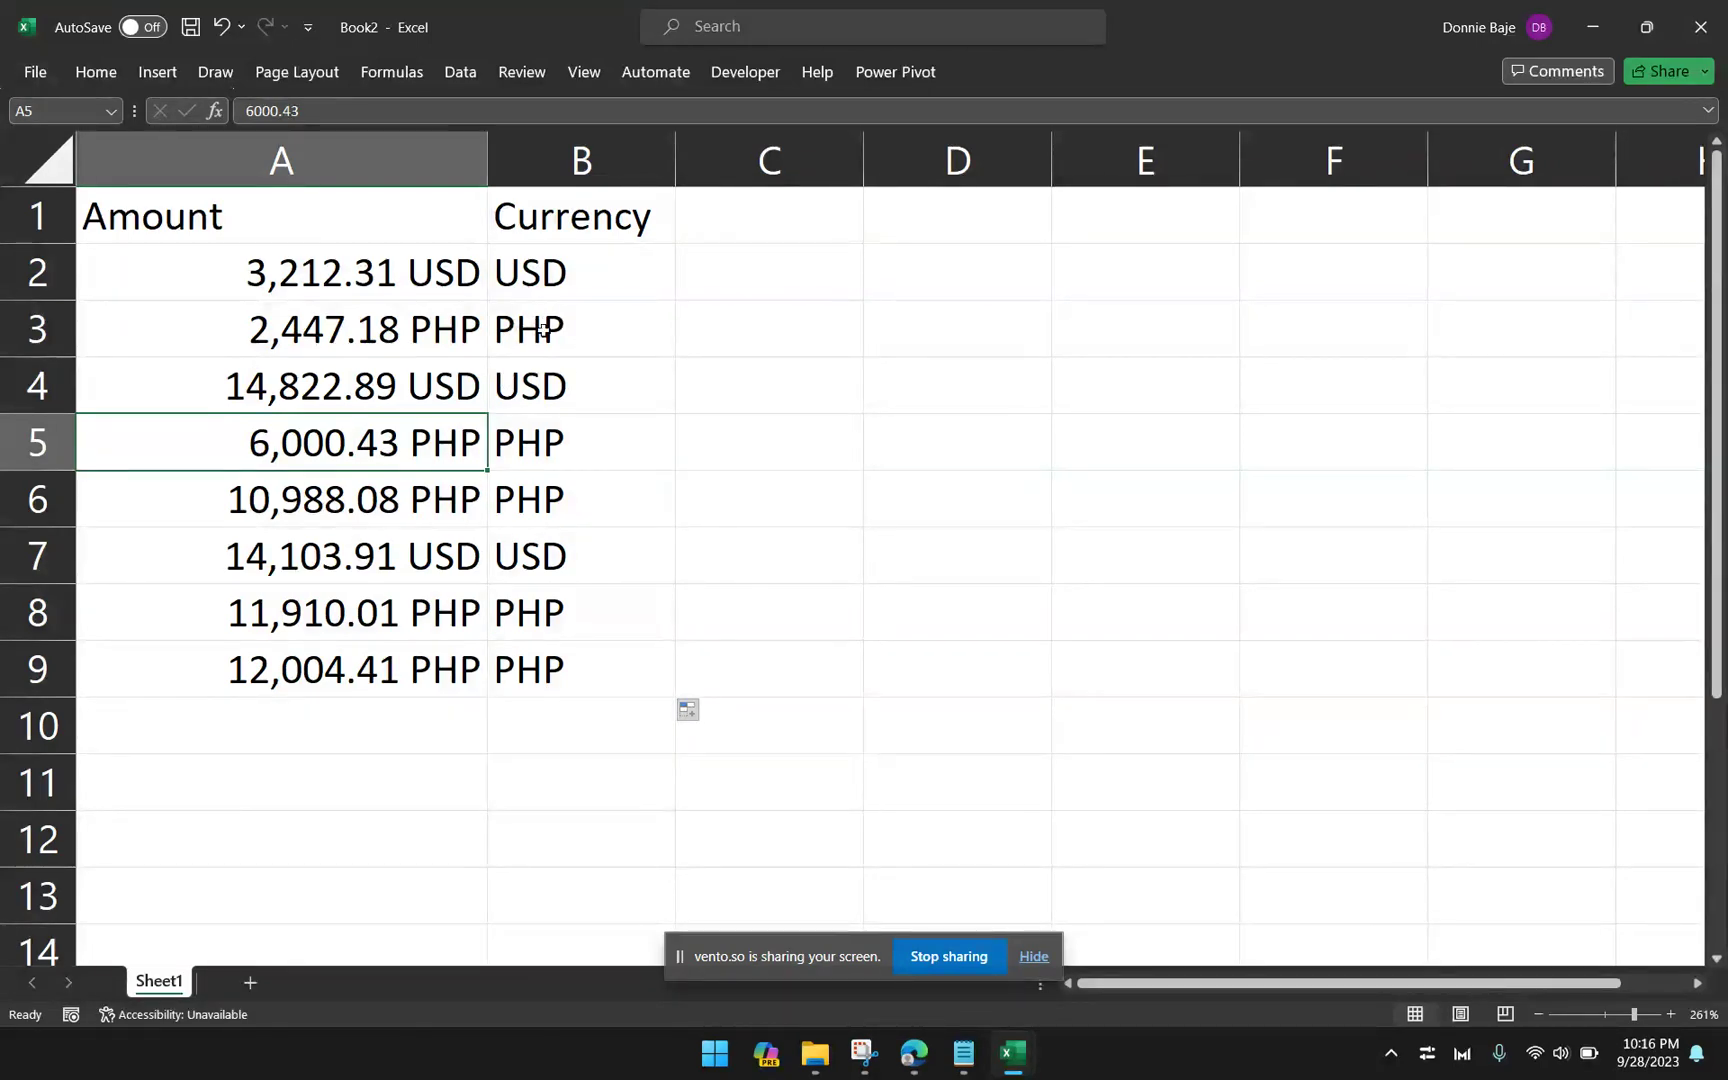
pyautogui.doubleClick(451, 334)
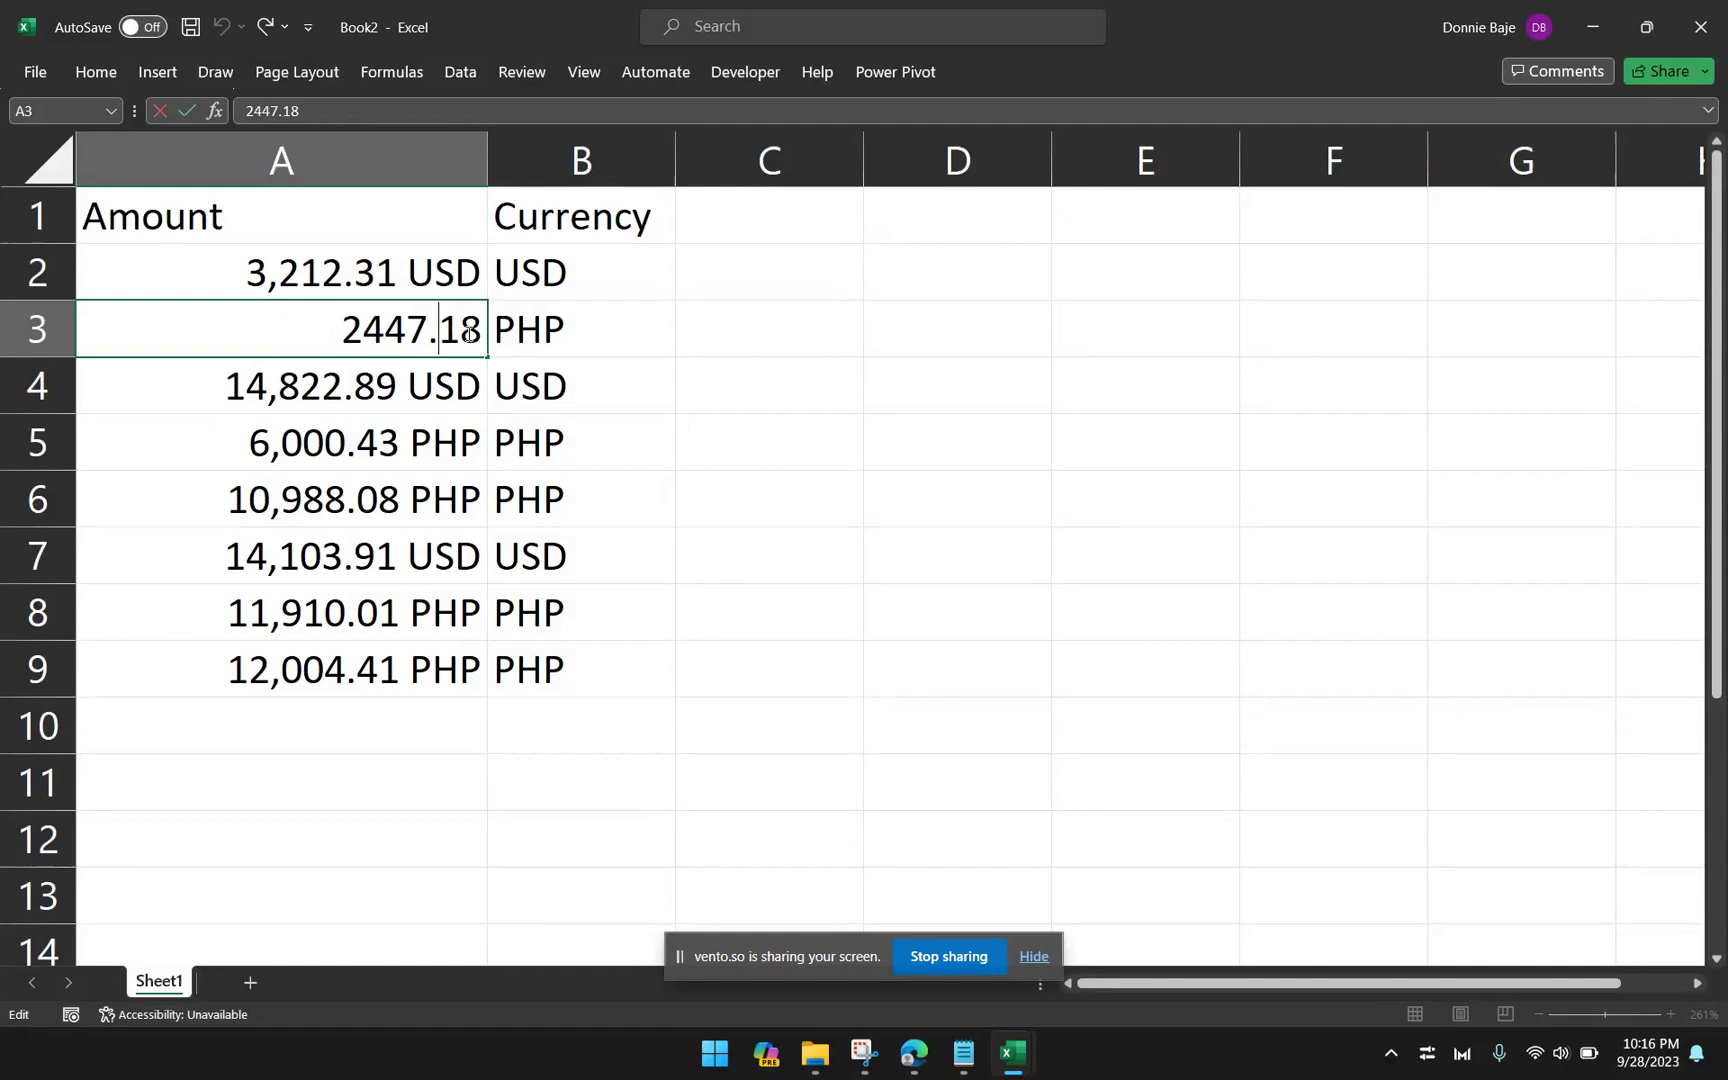
pyautogui.press('Escape')
# Step: Copy A2's USD number format onto A3 with Format Painter
pyautogui.click(478, 279)
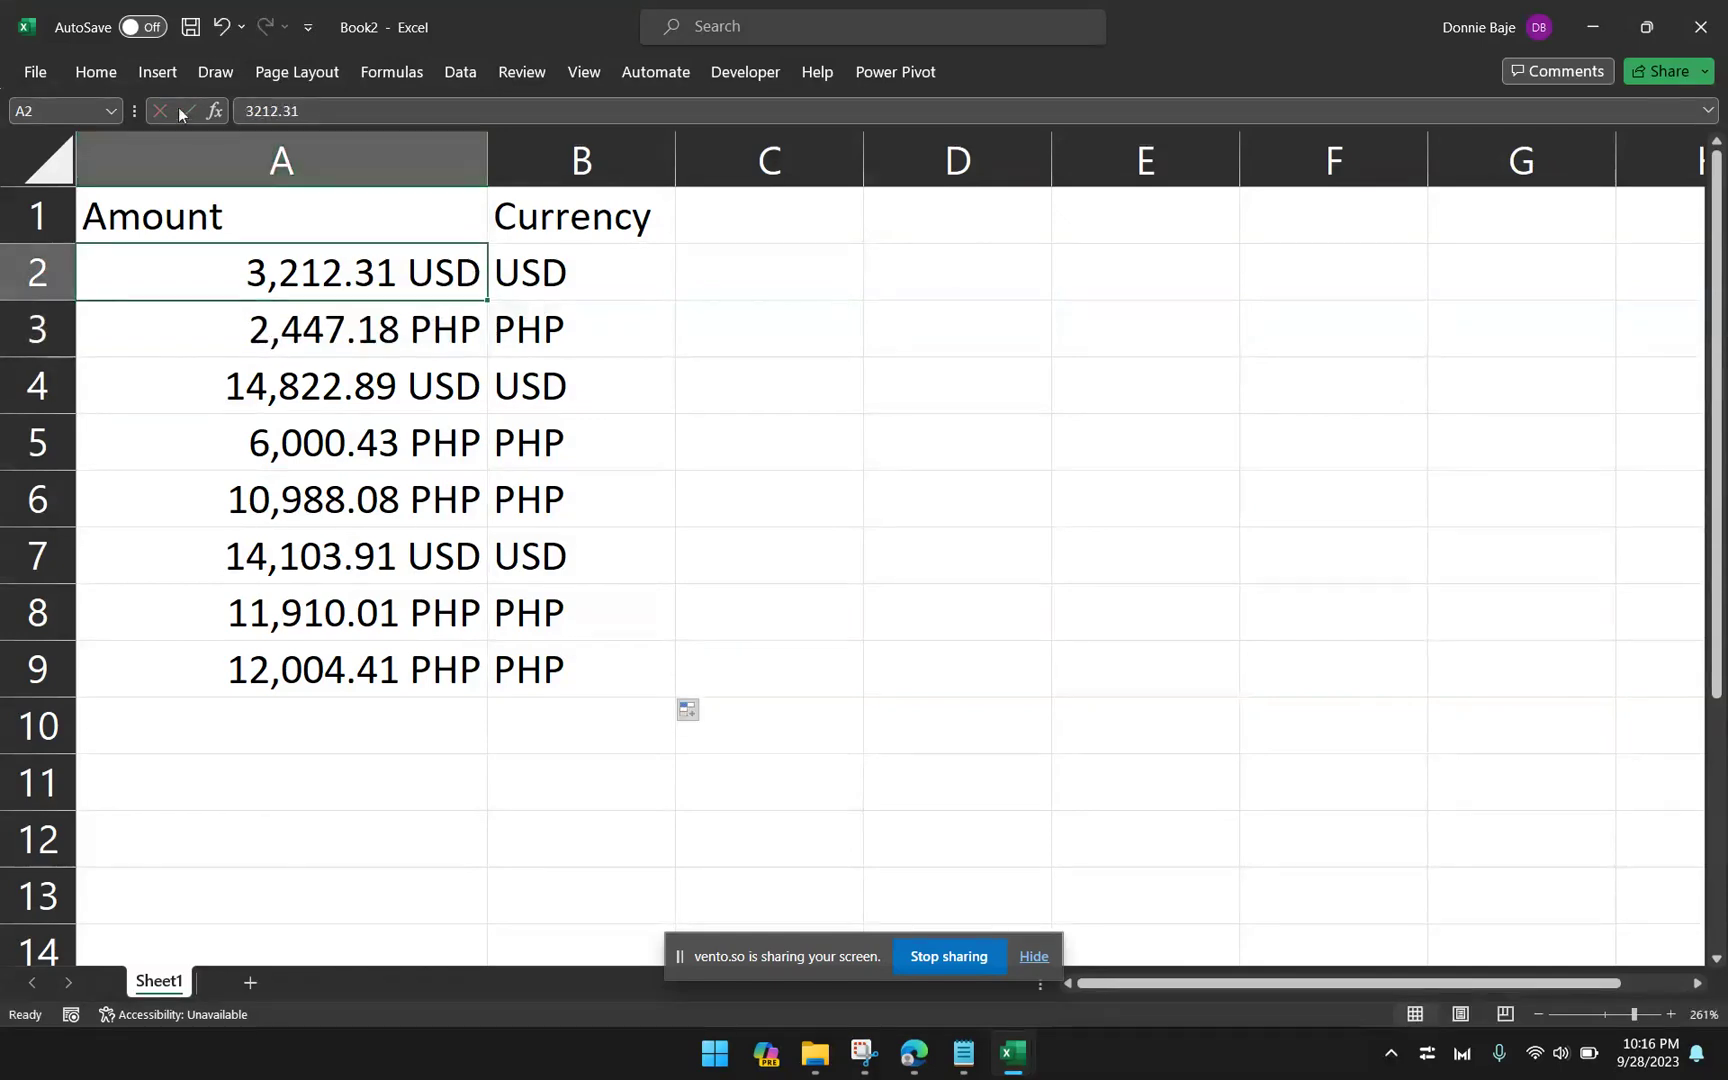
pyautogui.click(88, 78)
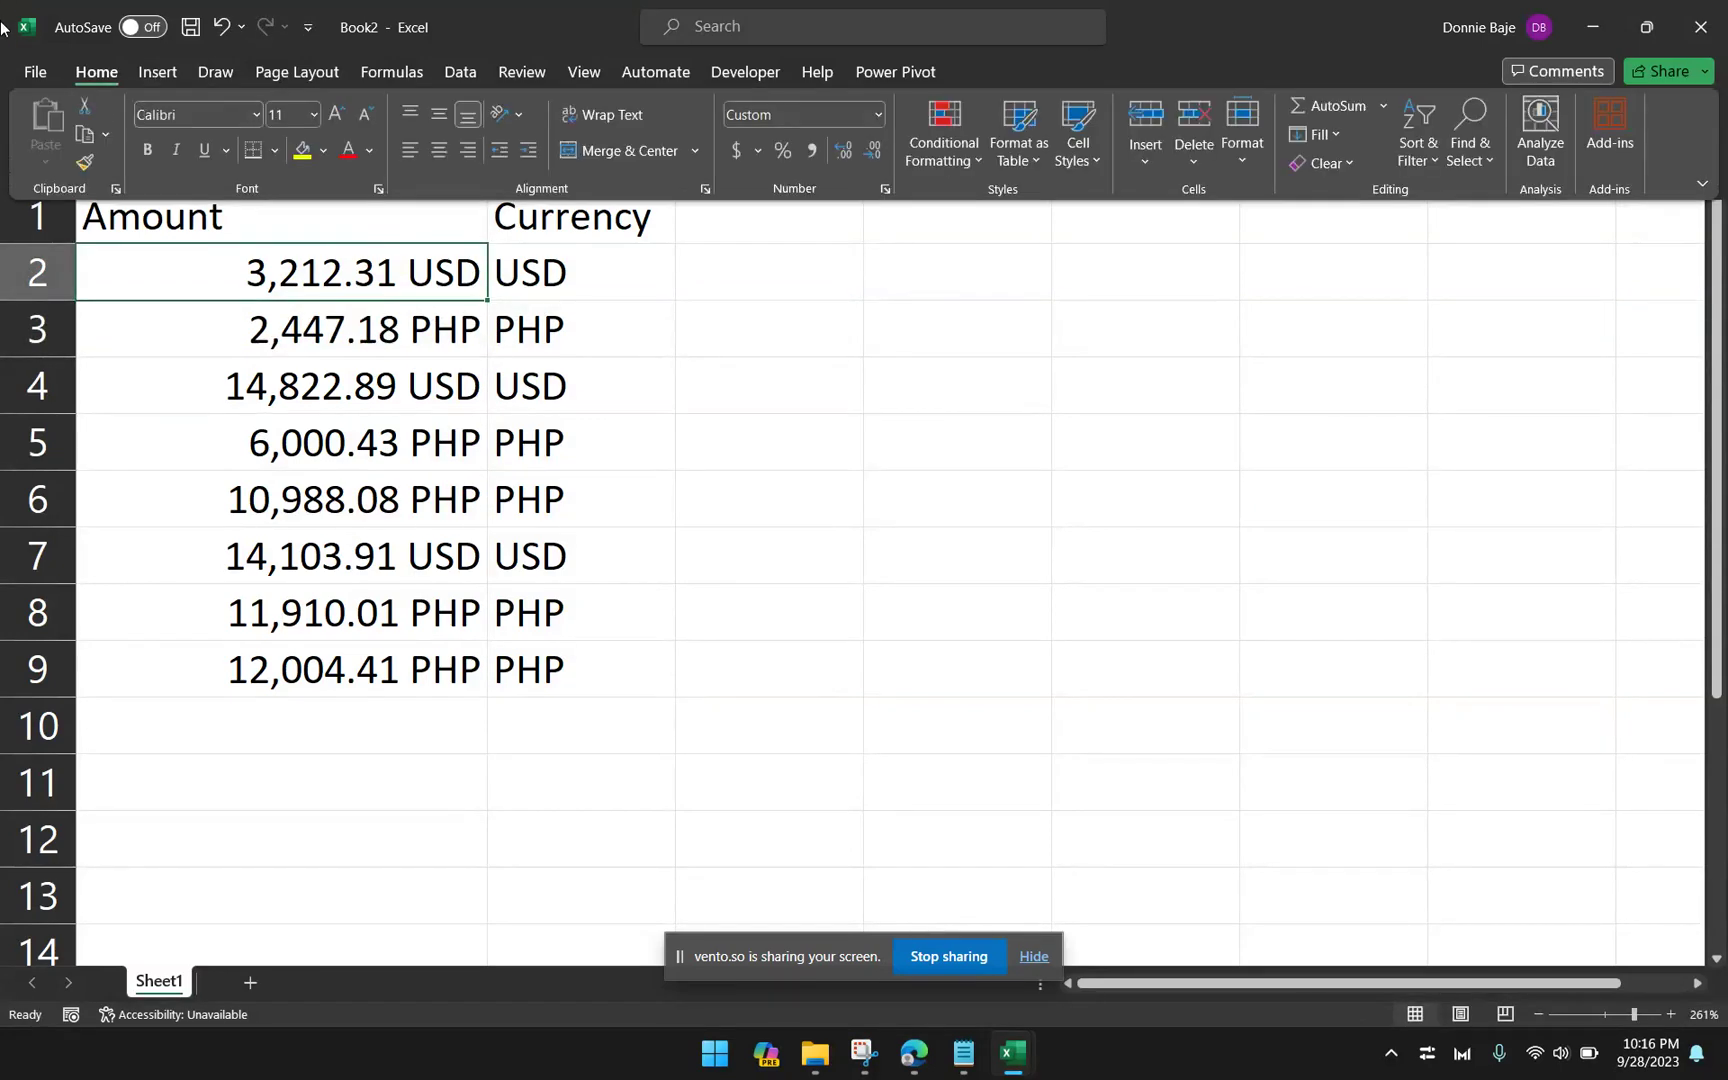
pyautogui.click(84, 162)
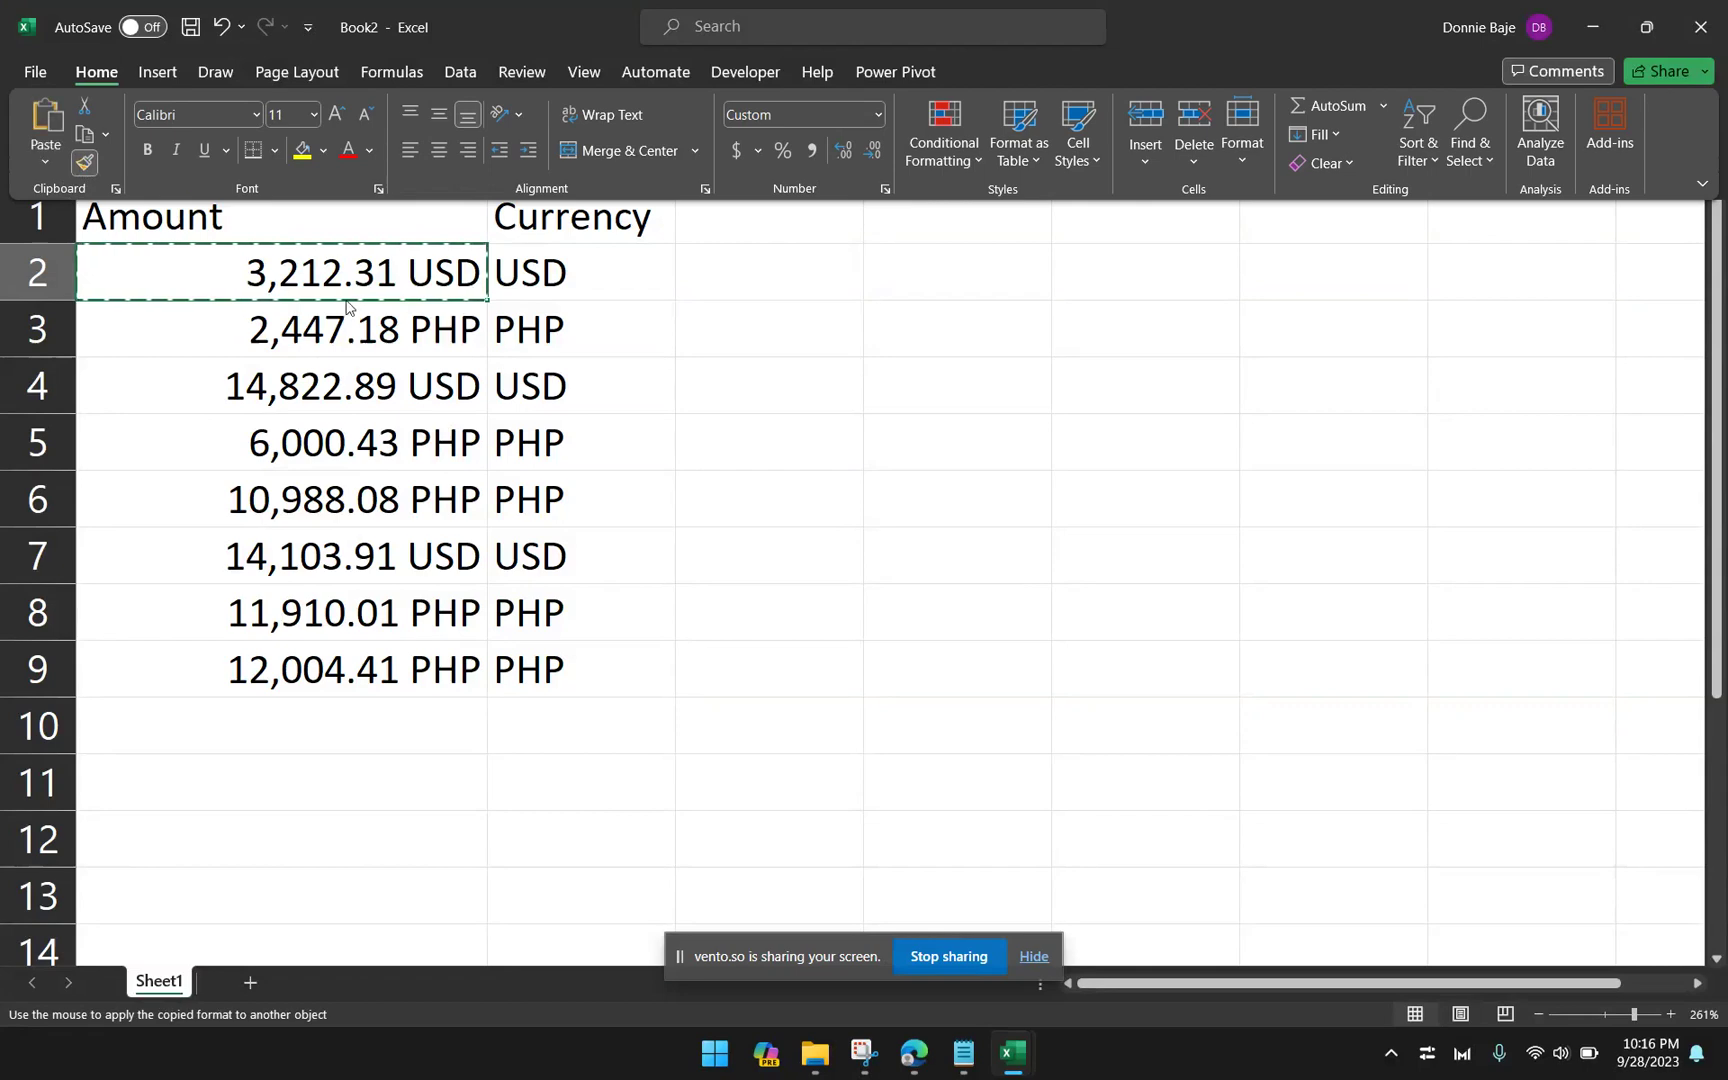
pyautogui.click(405, 326)
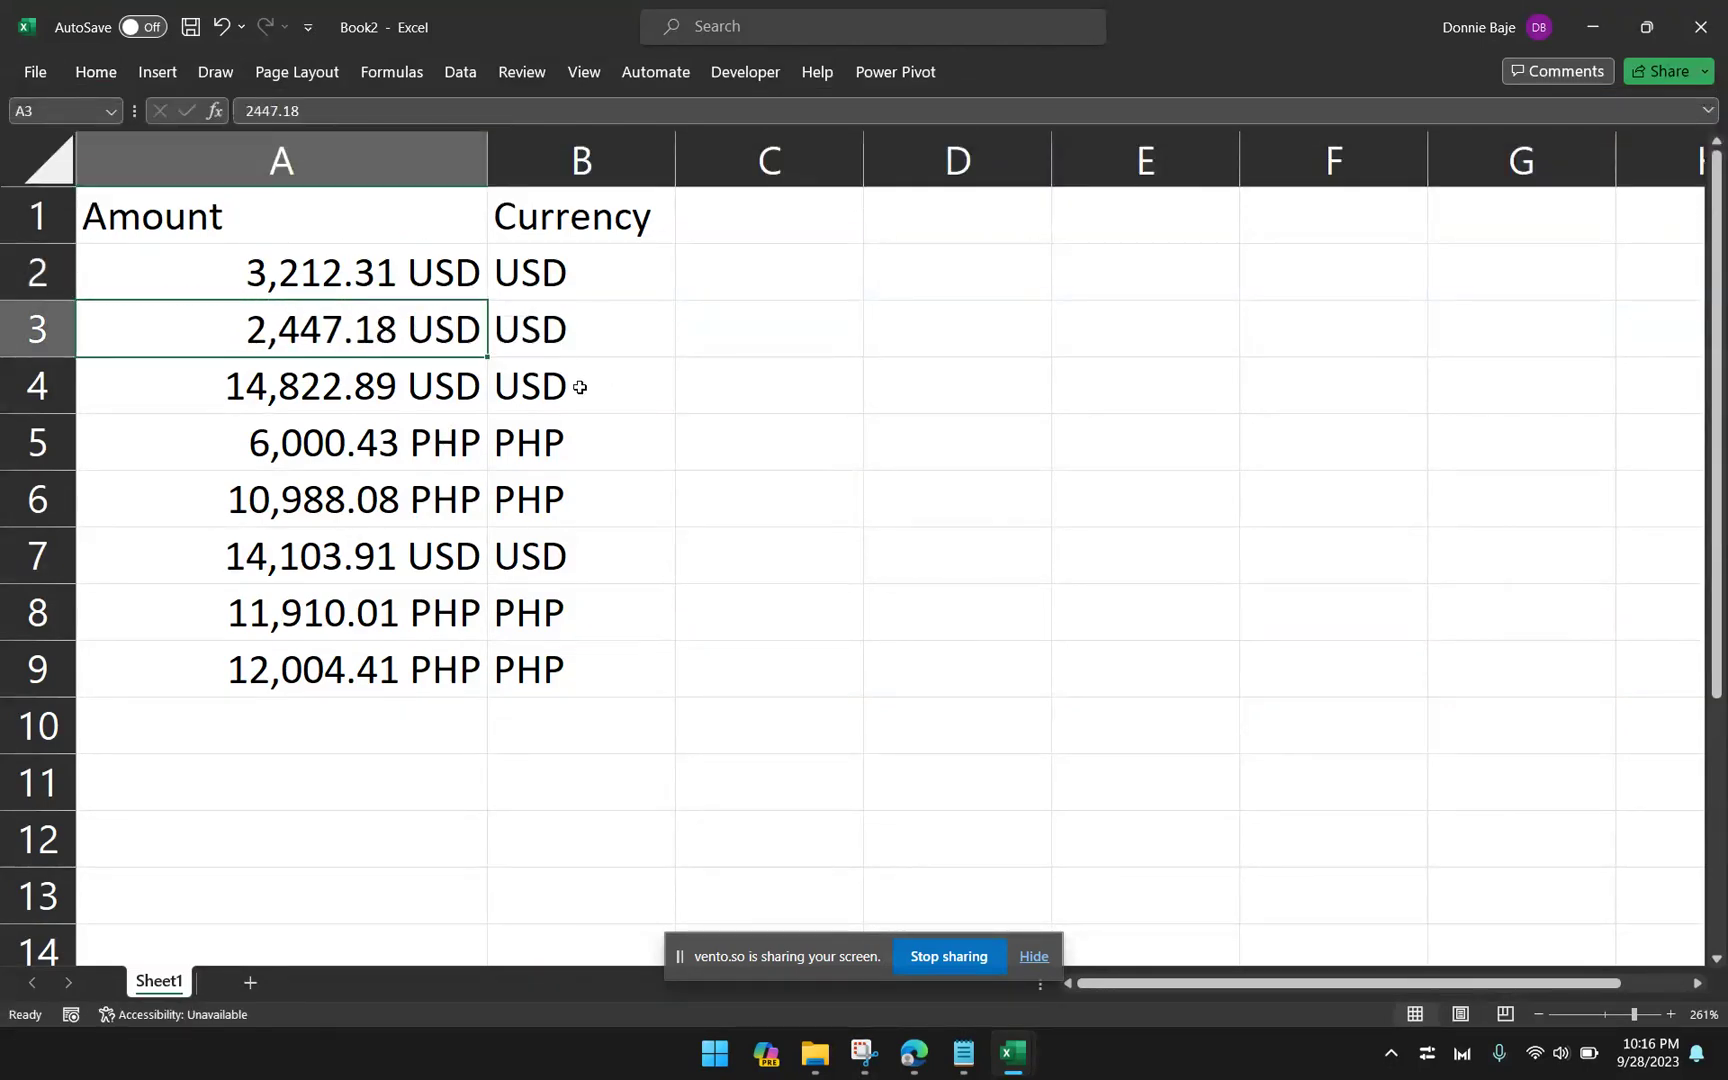
# Step: Turn on AutoFilter for the table and filter Currency to show only PHP rows
pyautogui.click(597, 312)
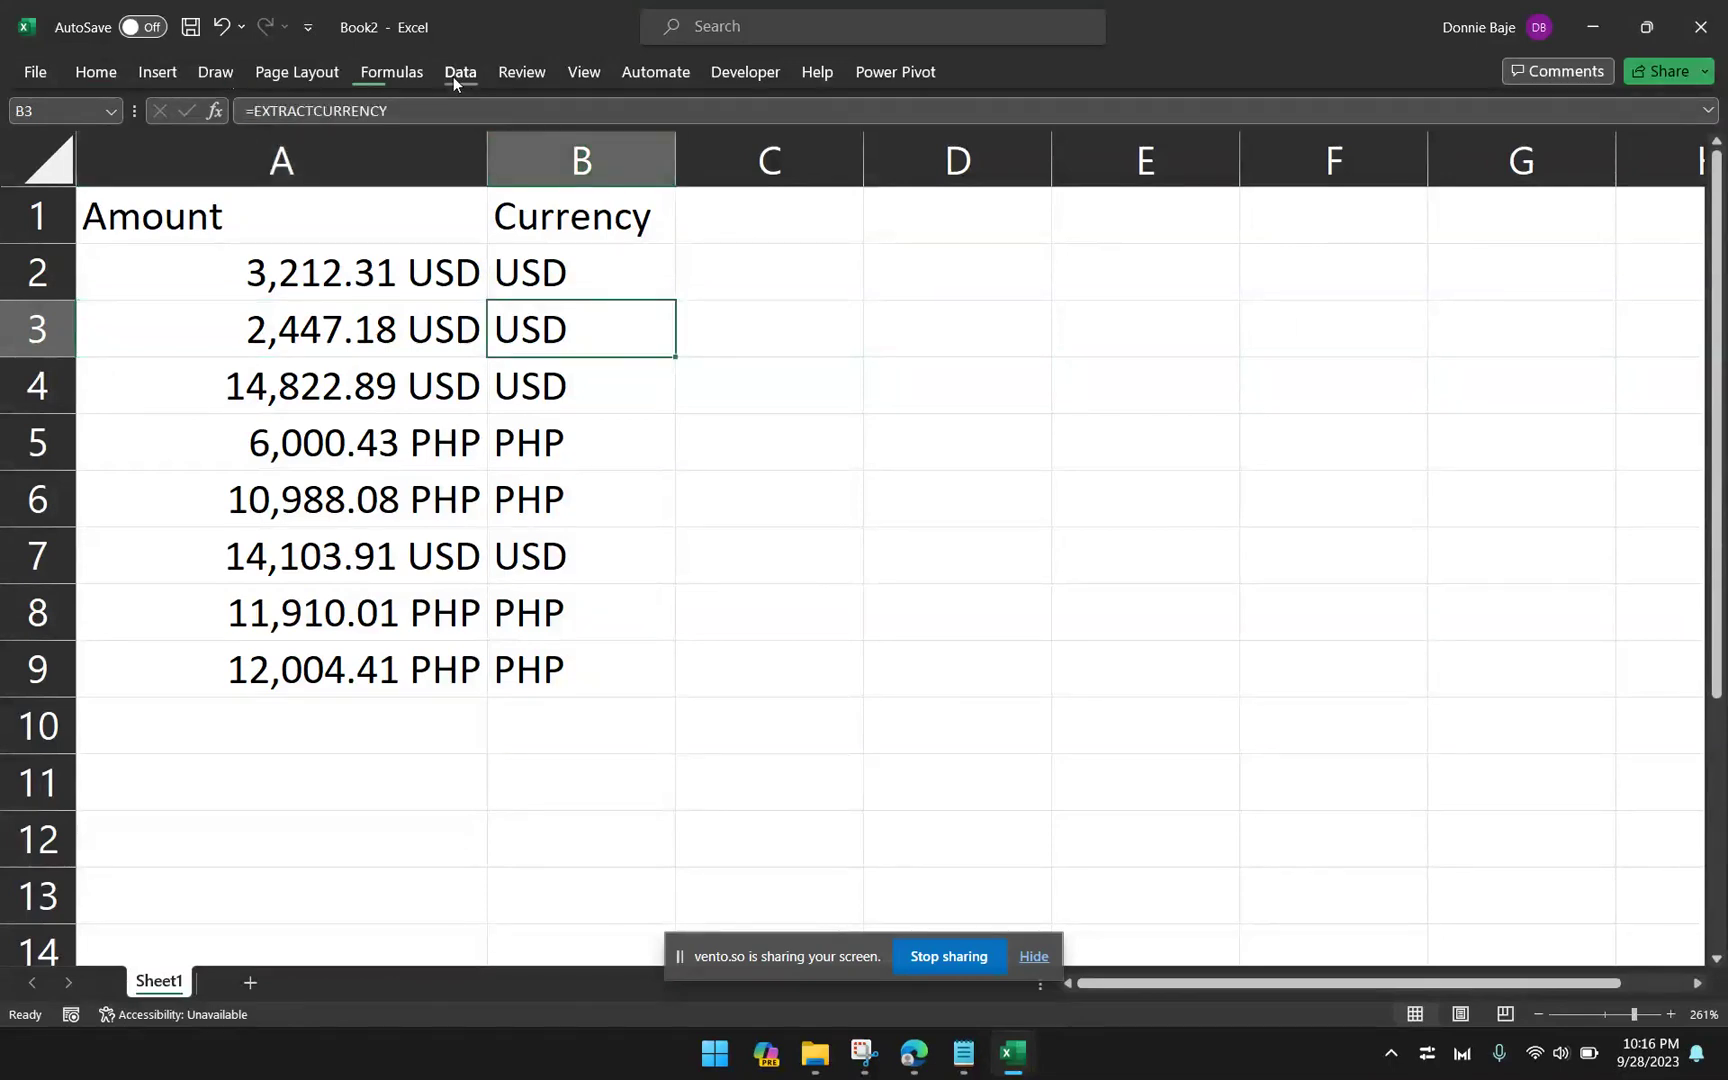
pyautogui.click(454, 77)
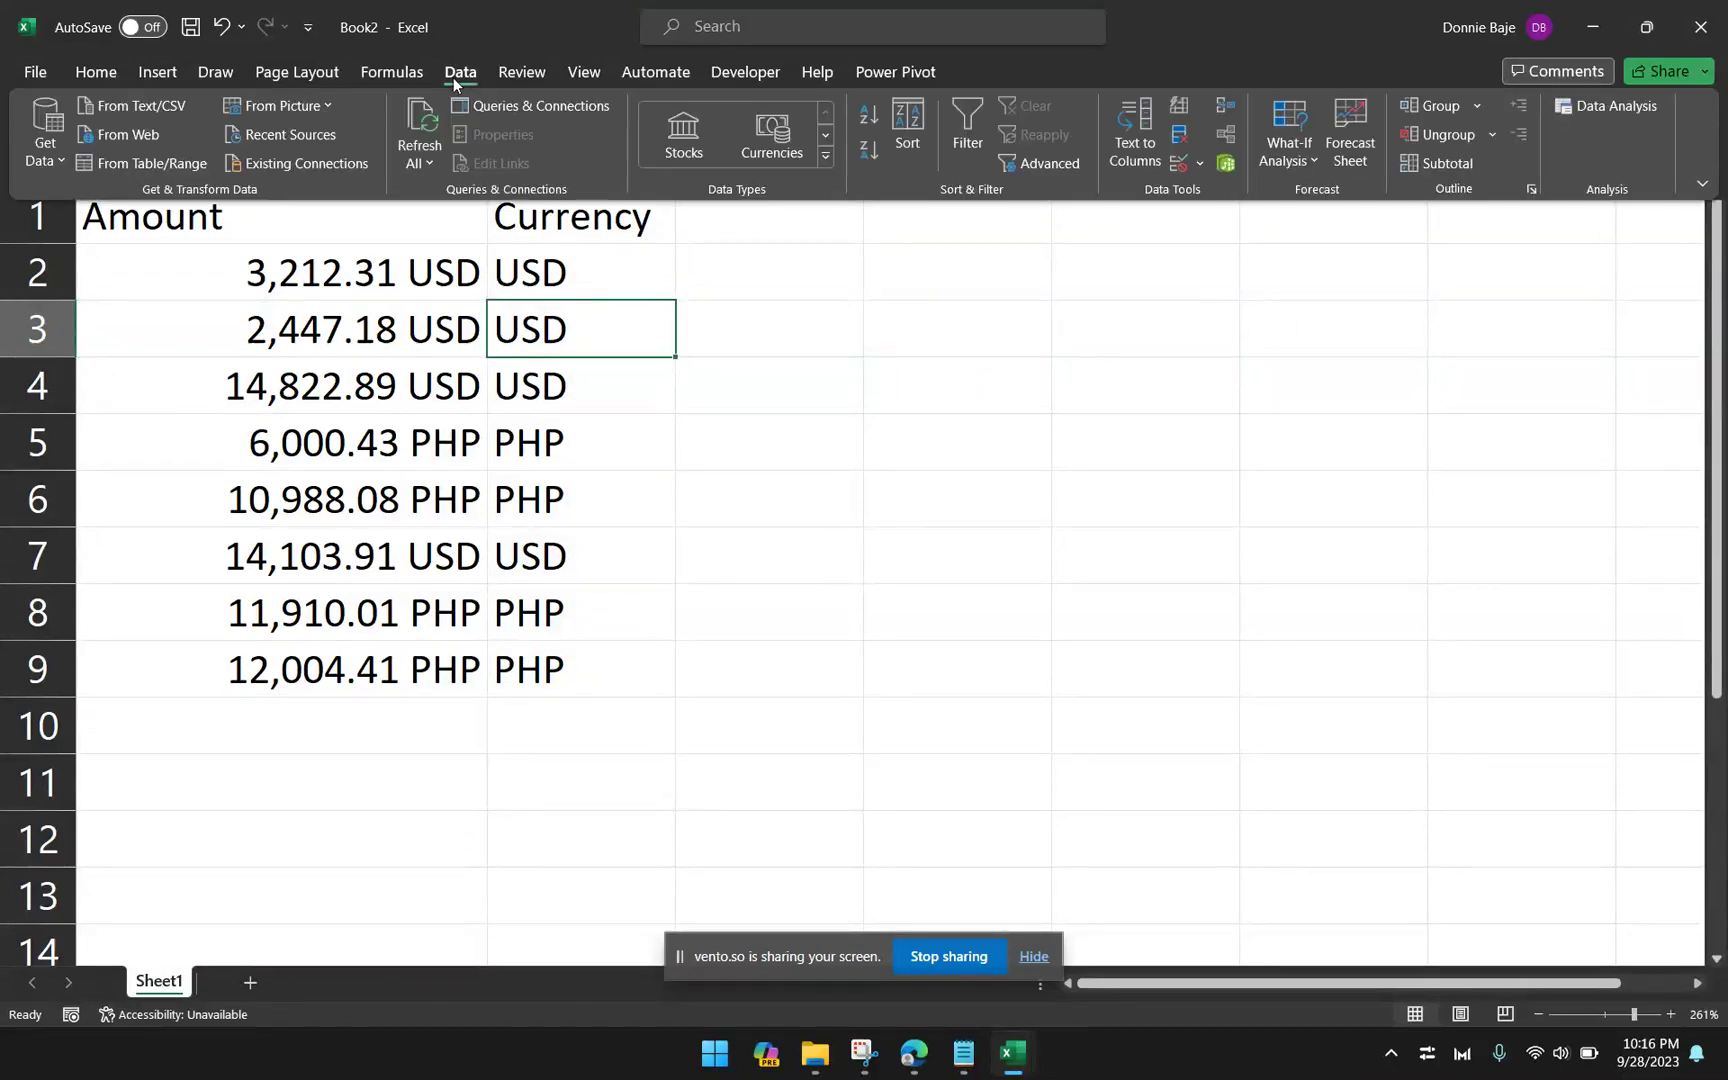
pyautogui.click(968, 145)
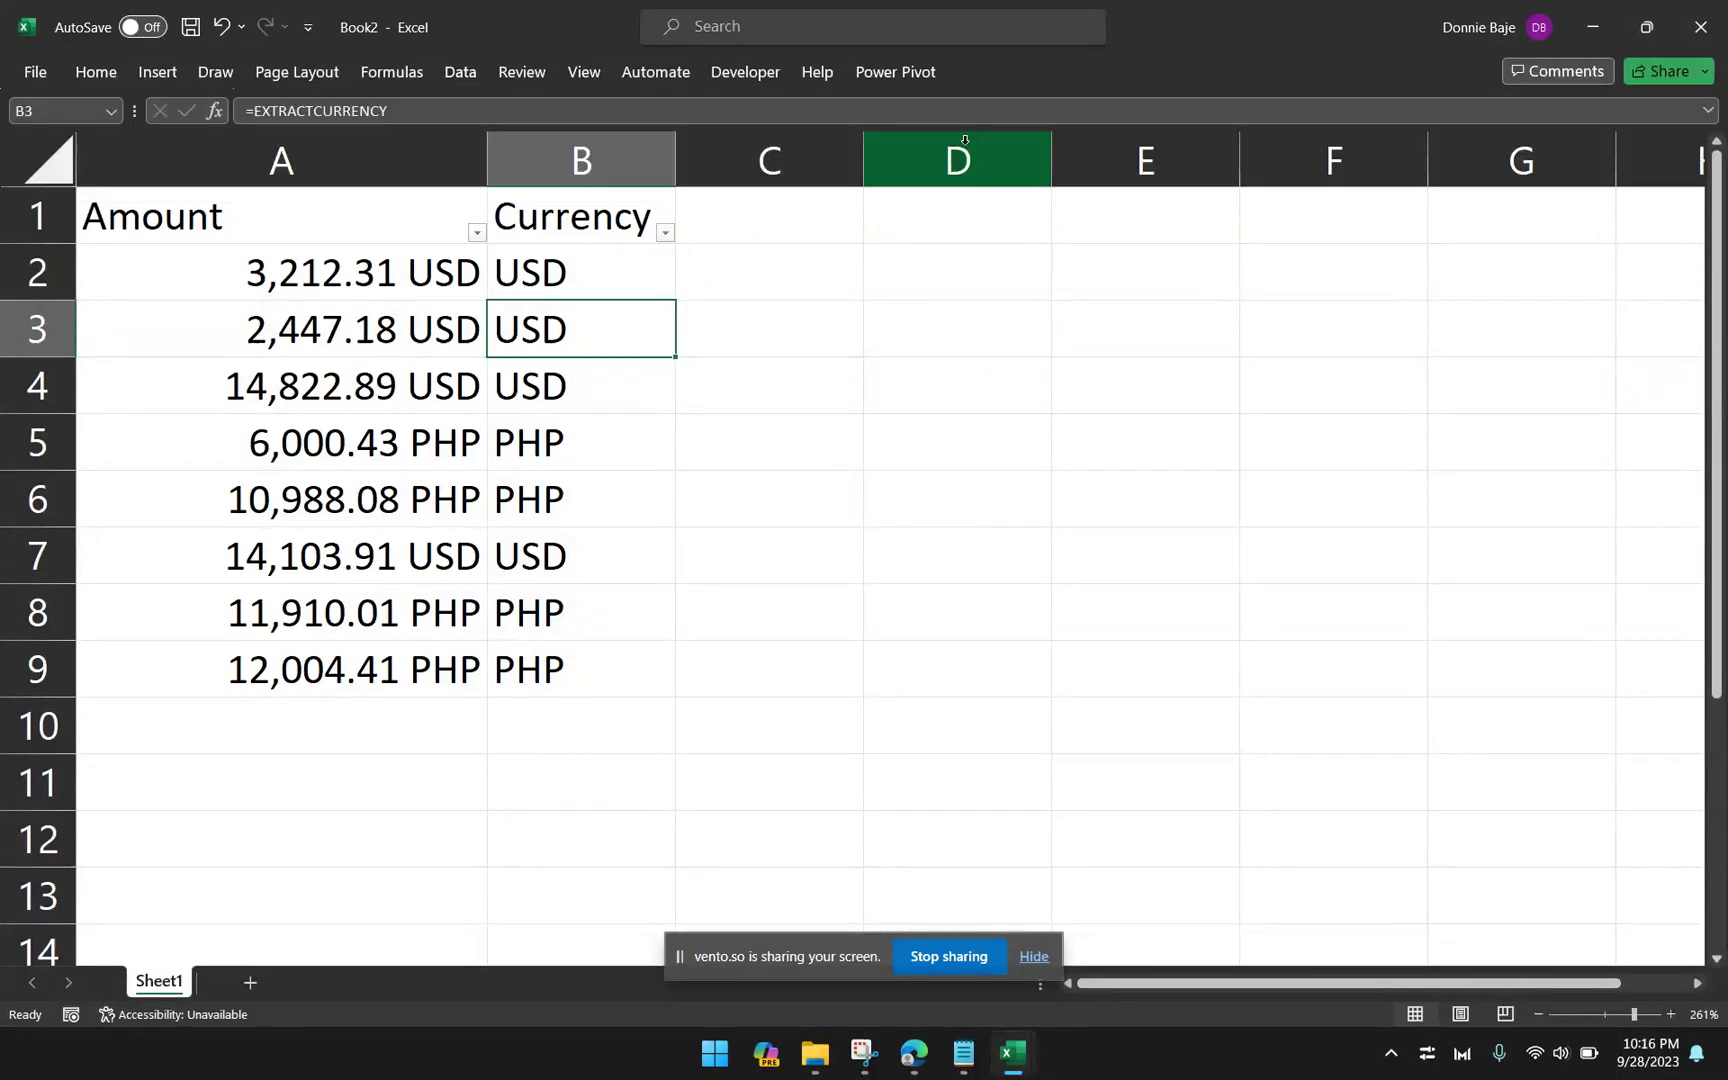
pyautogui.click(664, 232)
pyautogui.click(436, 524)
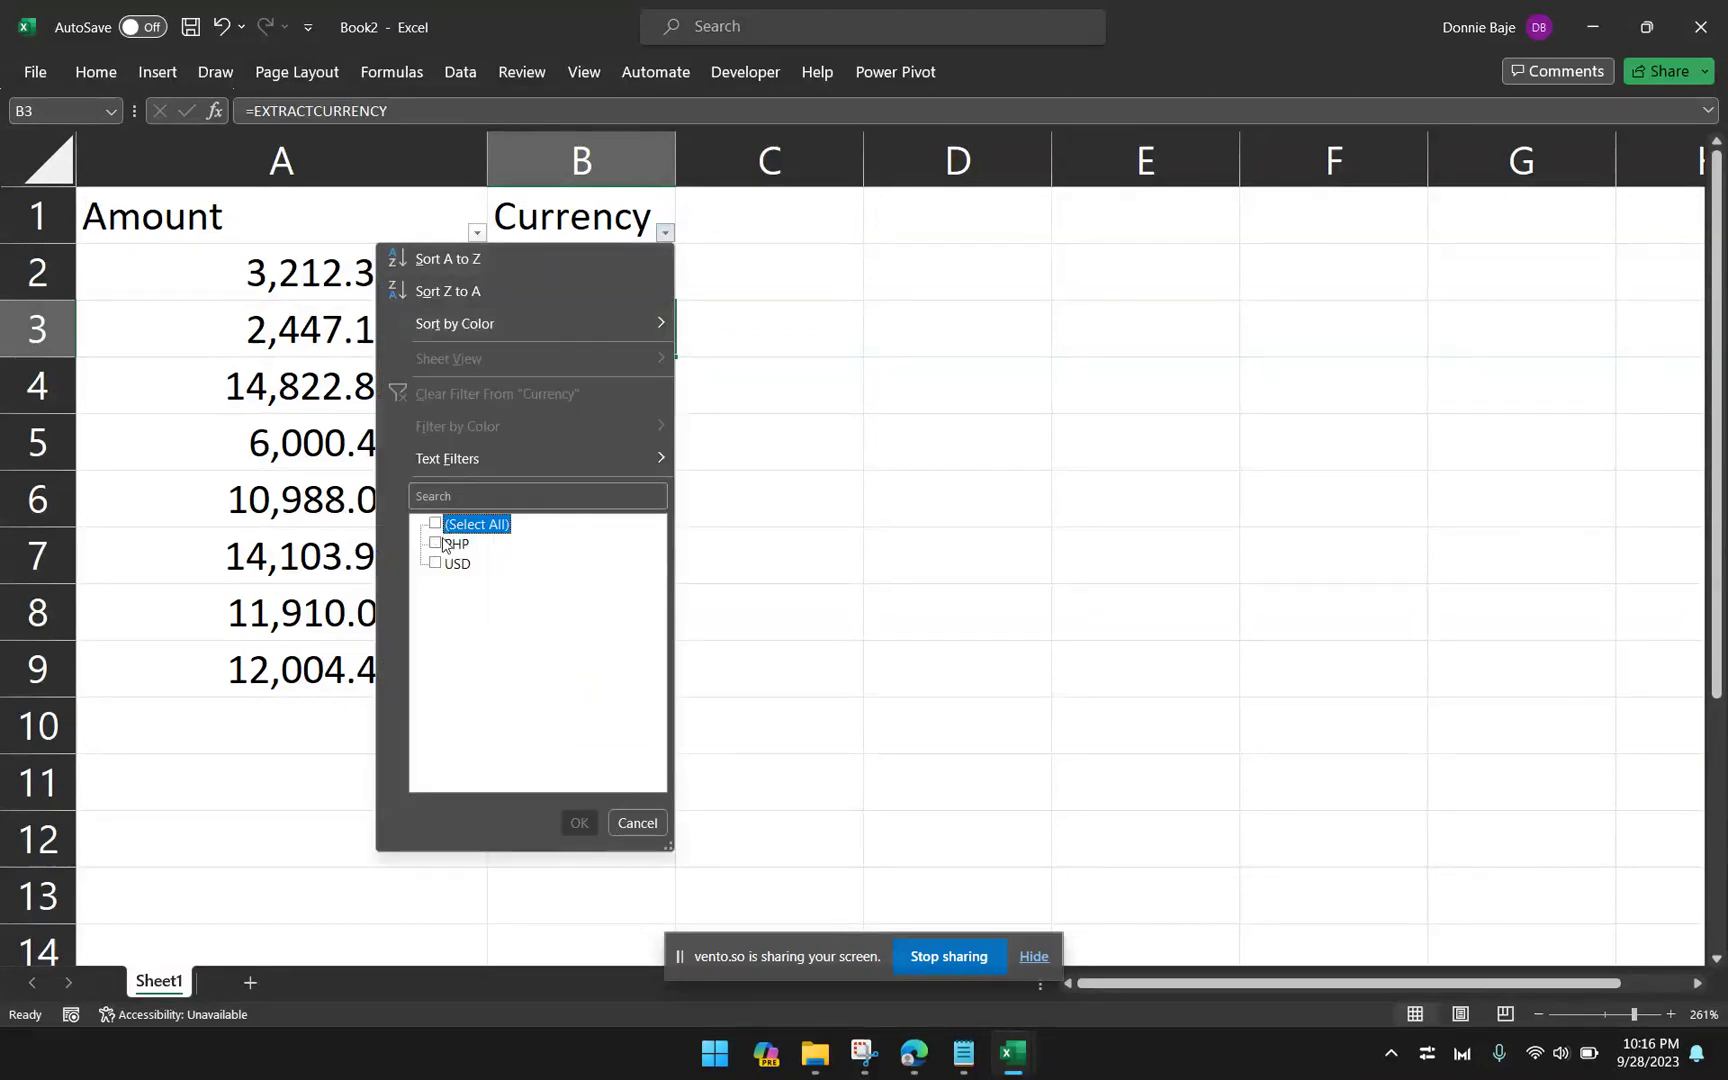
pyautogui.click(436, 545)
pyautogui.click(578, 822)
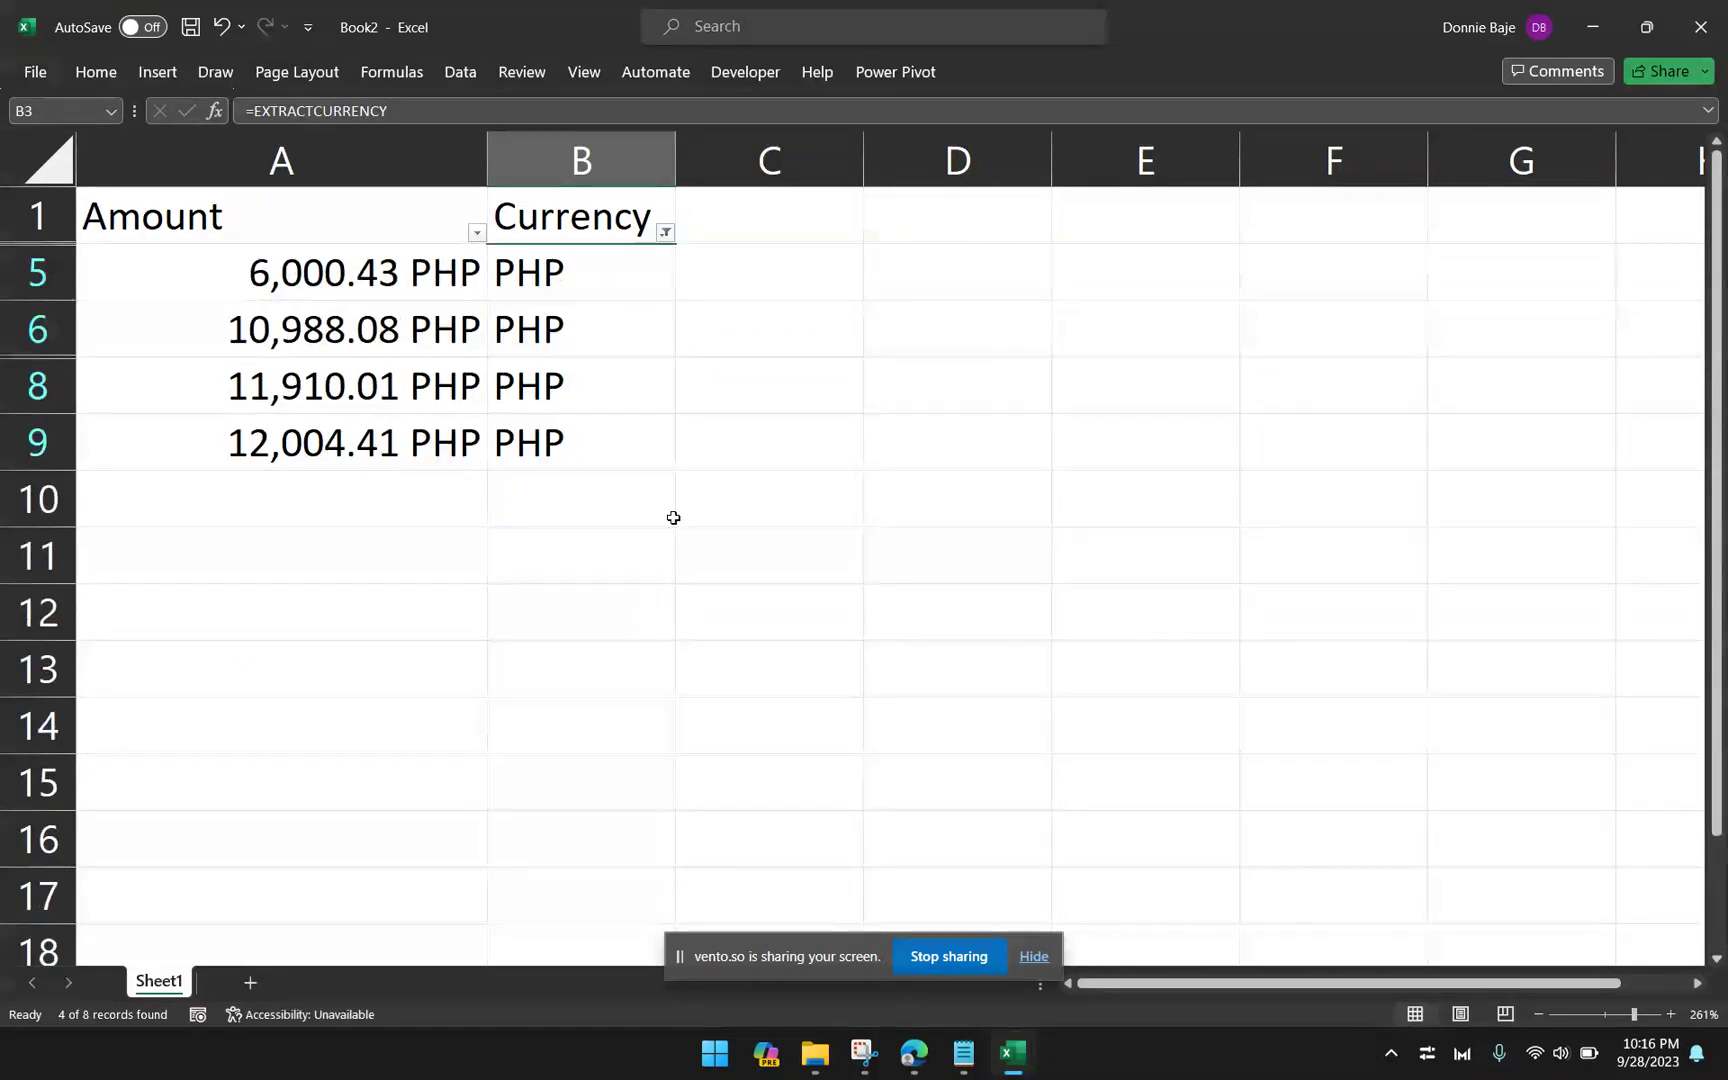
# Step: Filter Currency to USD only, then reselect all currencies to show all eight rows
pyautogui.click(664, 232)
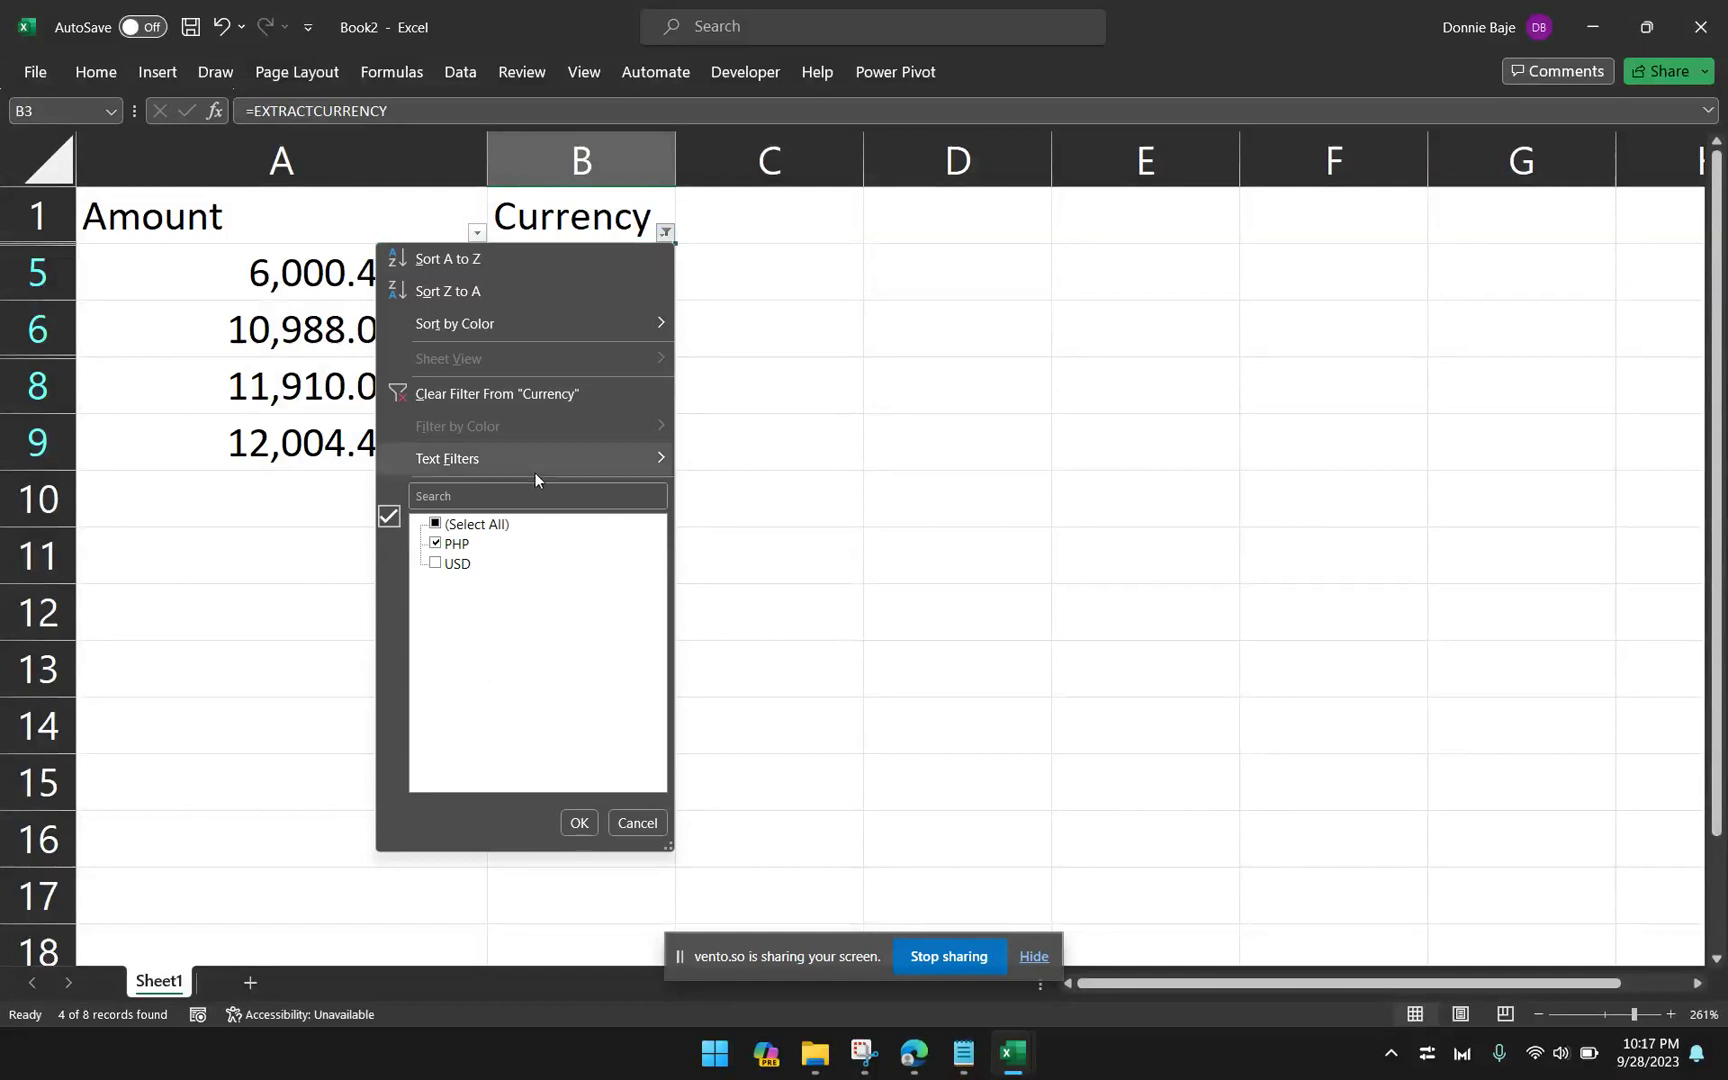
pyautogui.click(436, 562)
pyautogui.click(436, 543)
pyautogui.click(578, 822)
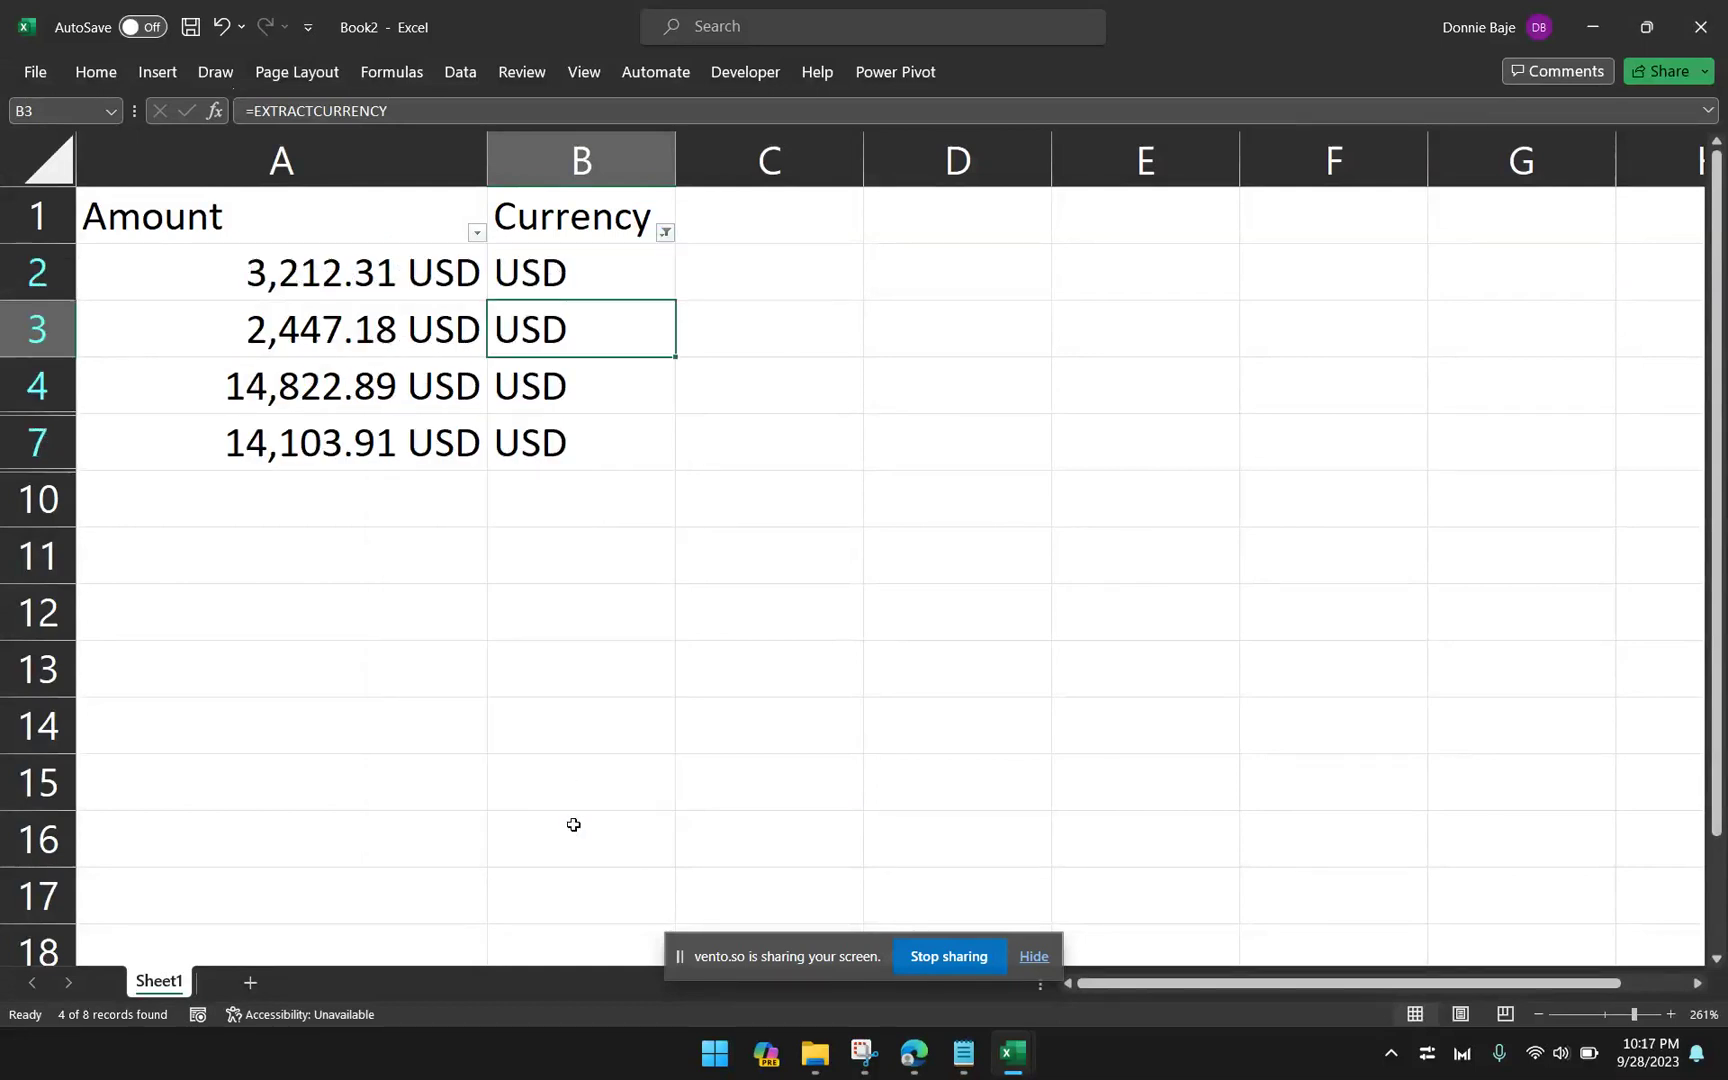
pyautogui.click(664, 232)
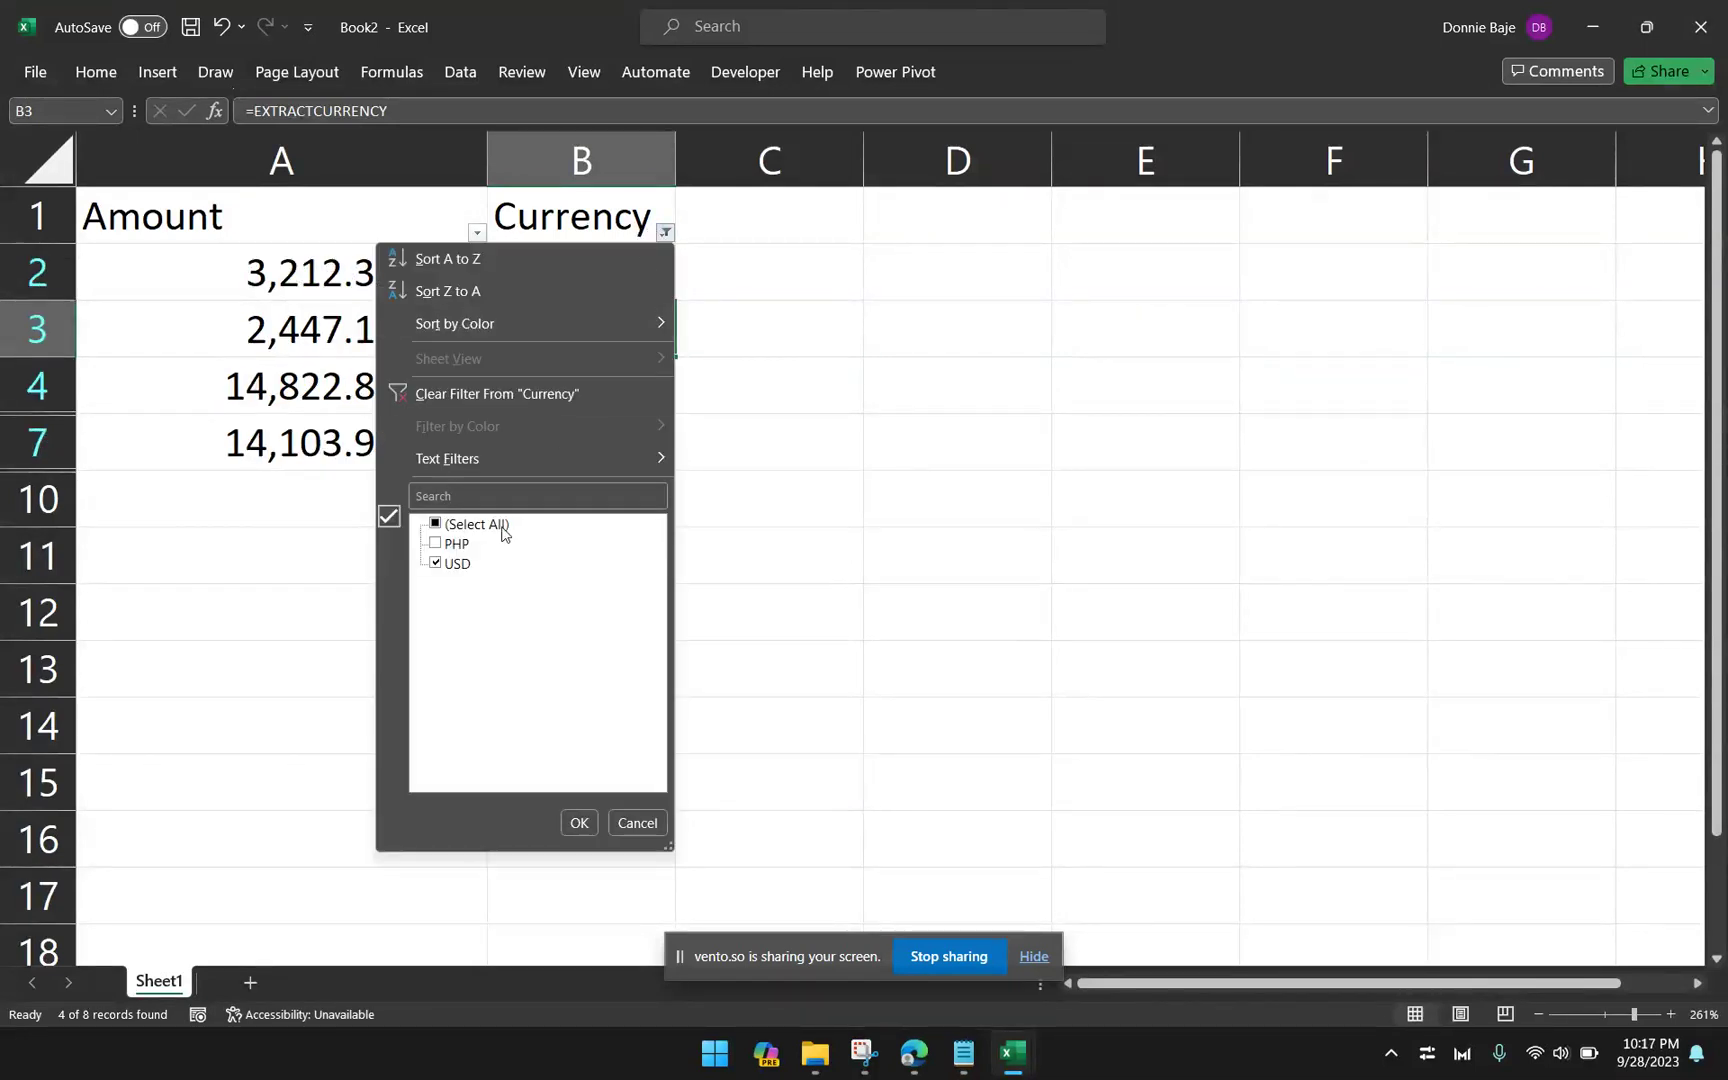
pyautogui.click(436, 523)
pyautogui.click(578, 822)
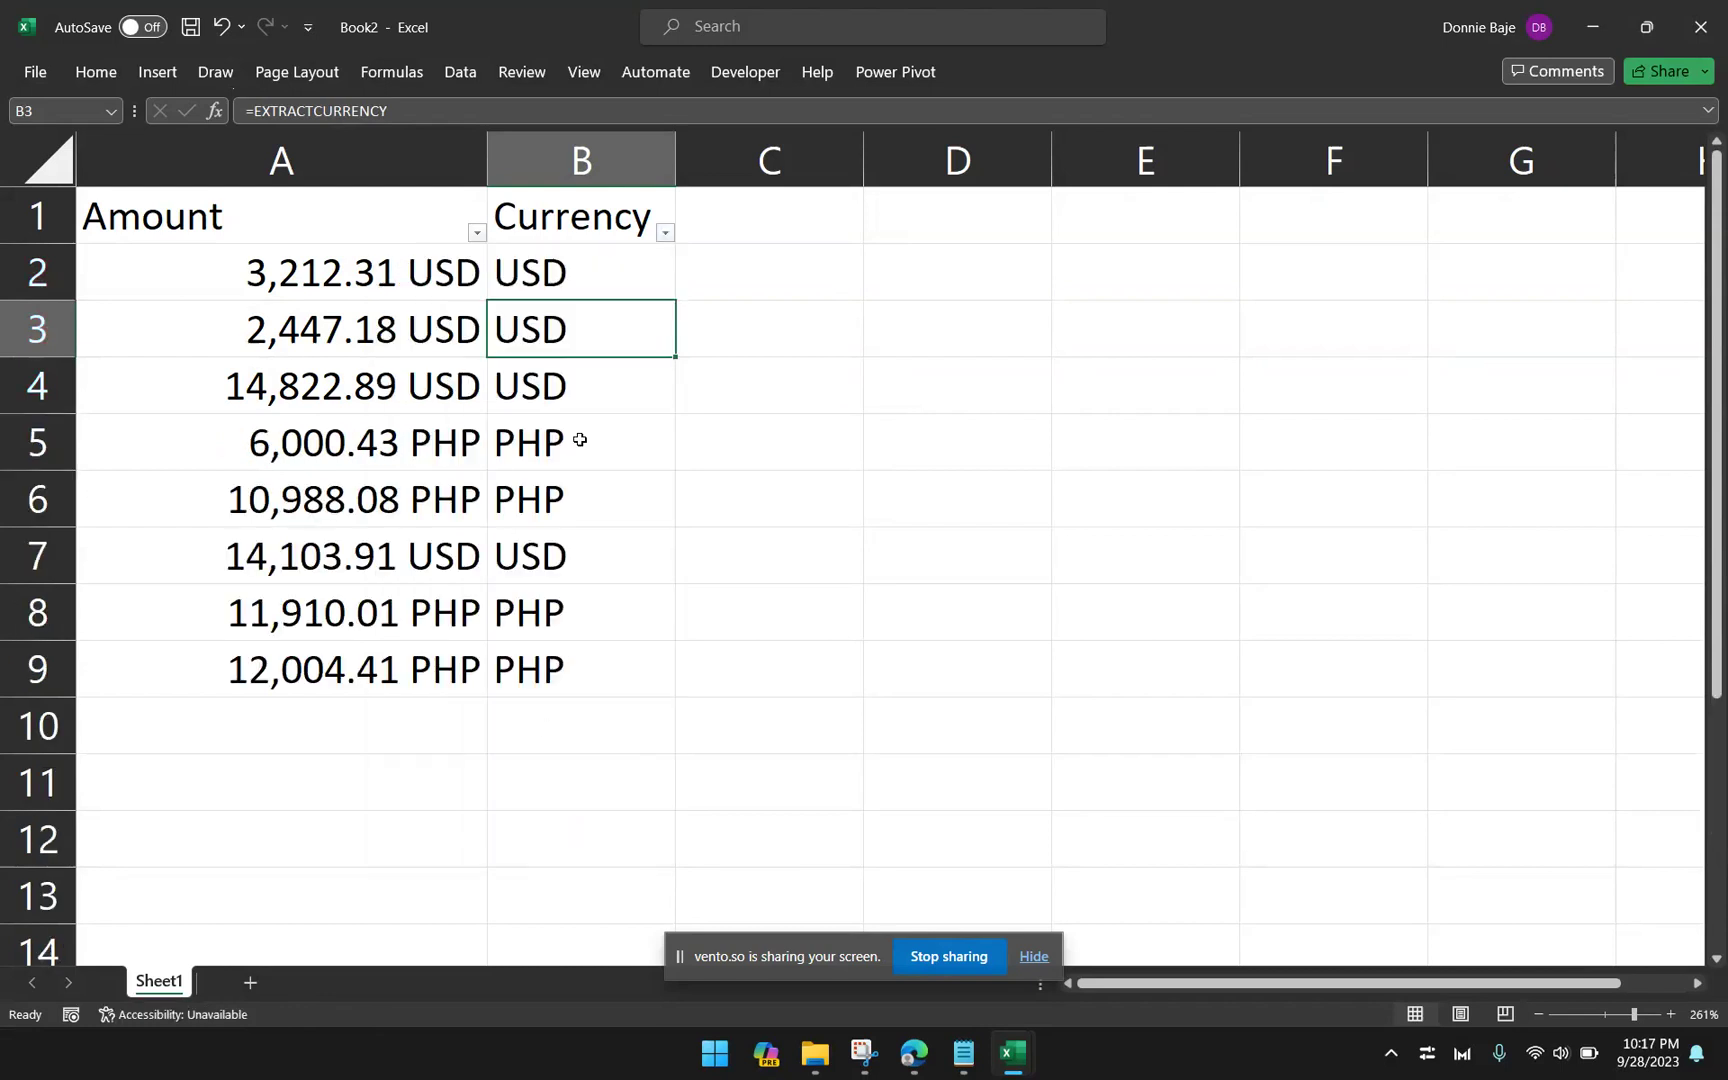
pyautogui.click(587, 377)
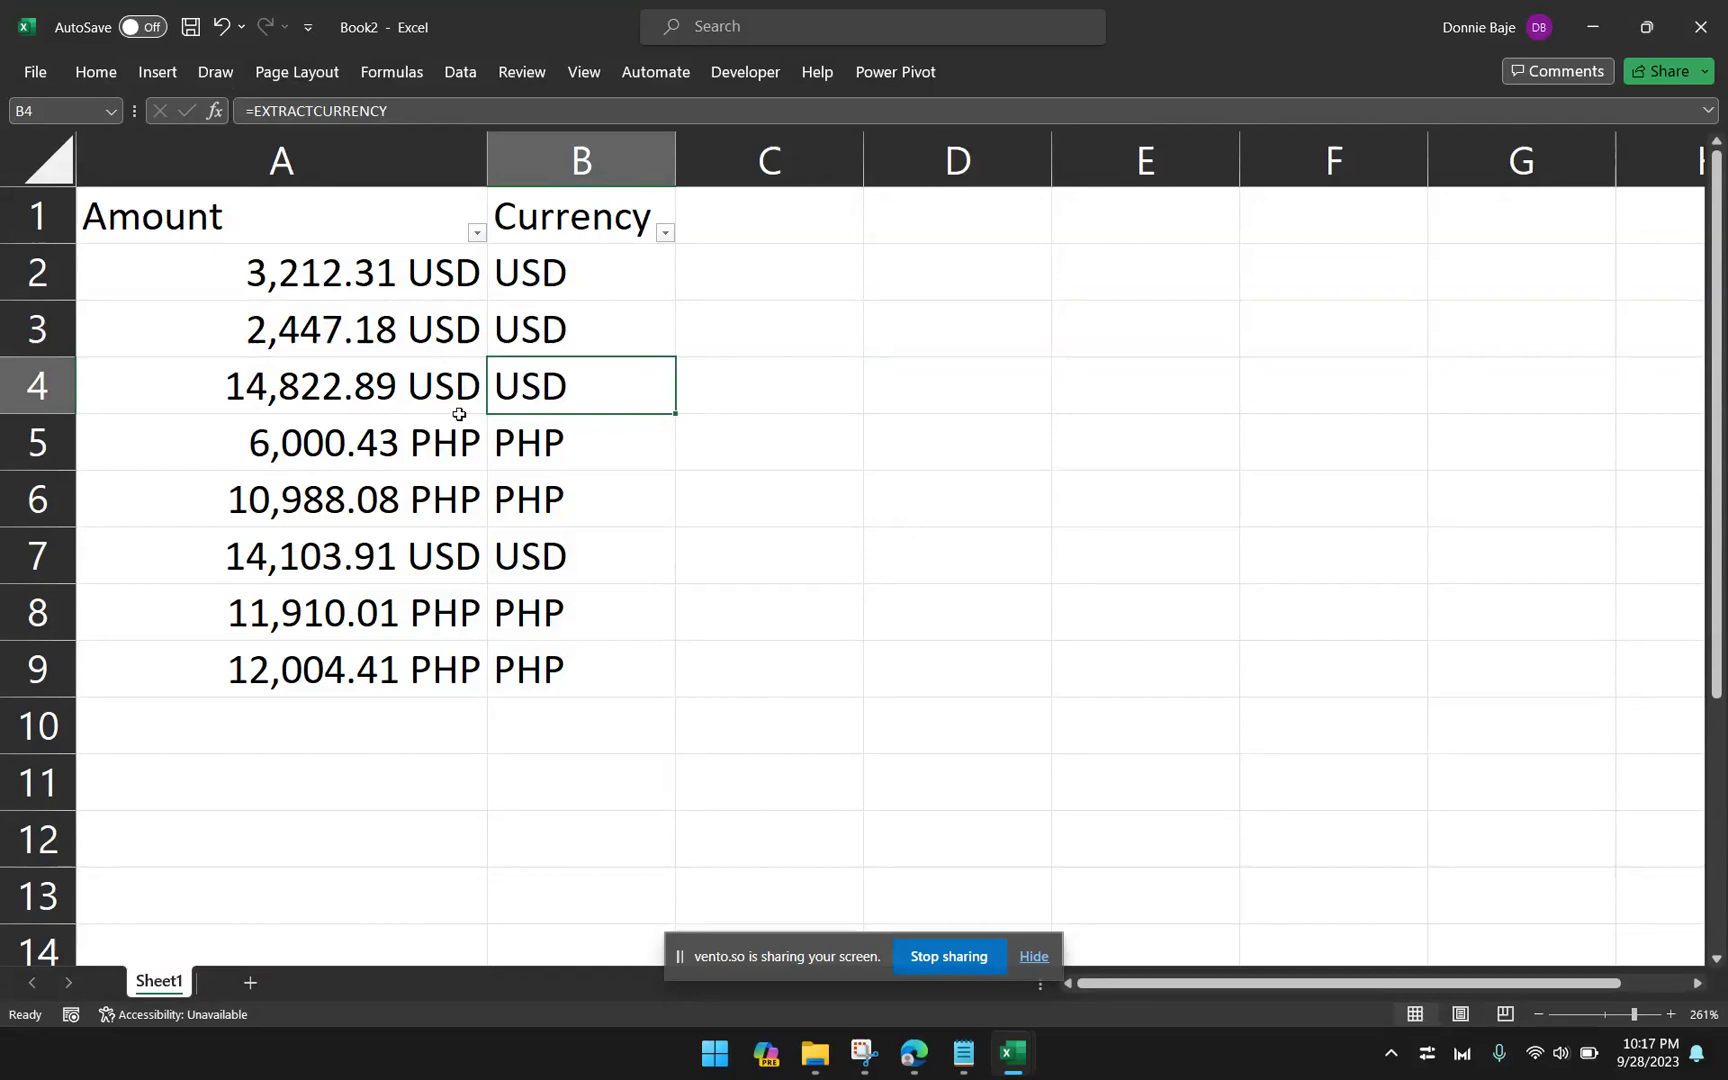
# Step: Copy the amounts in A5:A7 into D3:D5, widen column D and narrow column C
pyautogui.moveTo(416, 465); pyautogui.dragTo(410, 583)
pyautogui.hotkey('ctrl', 'c')
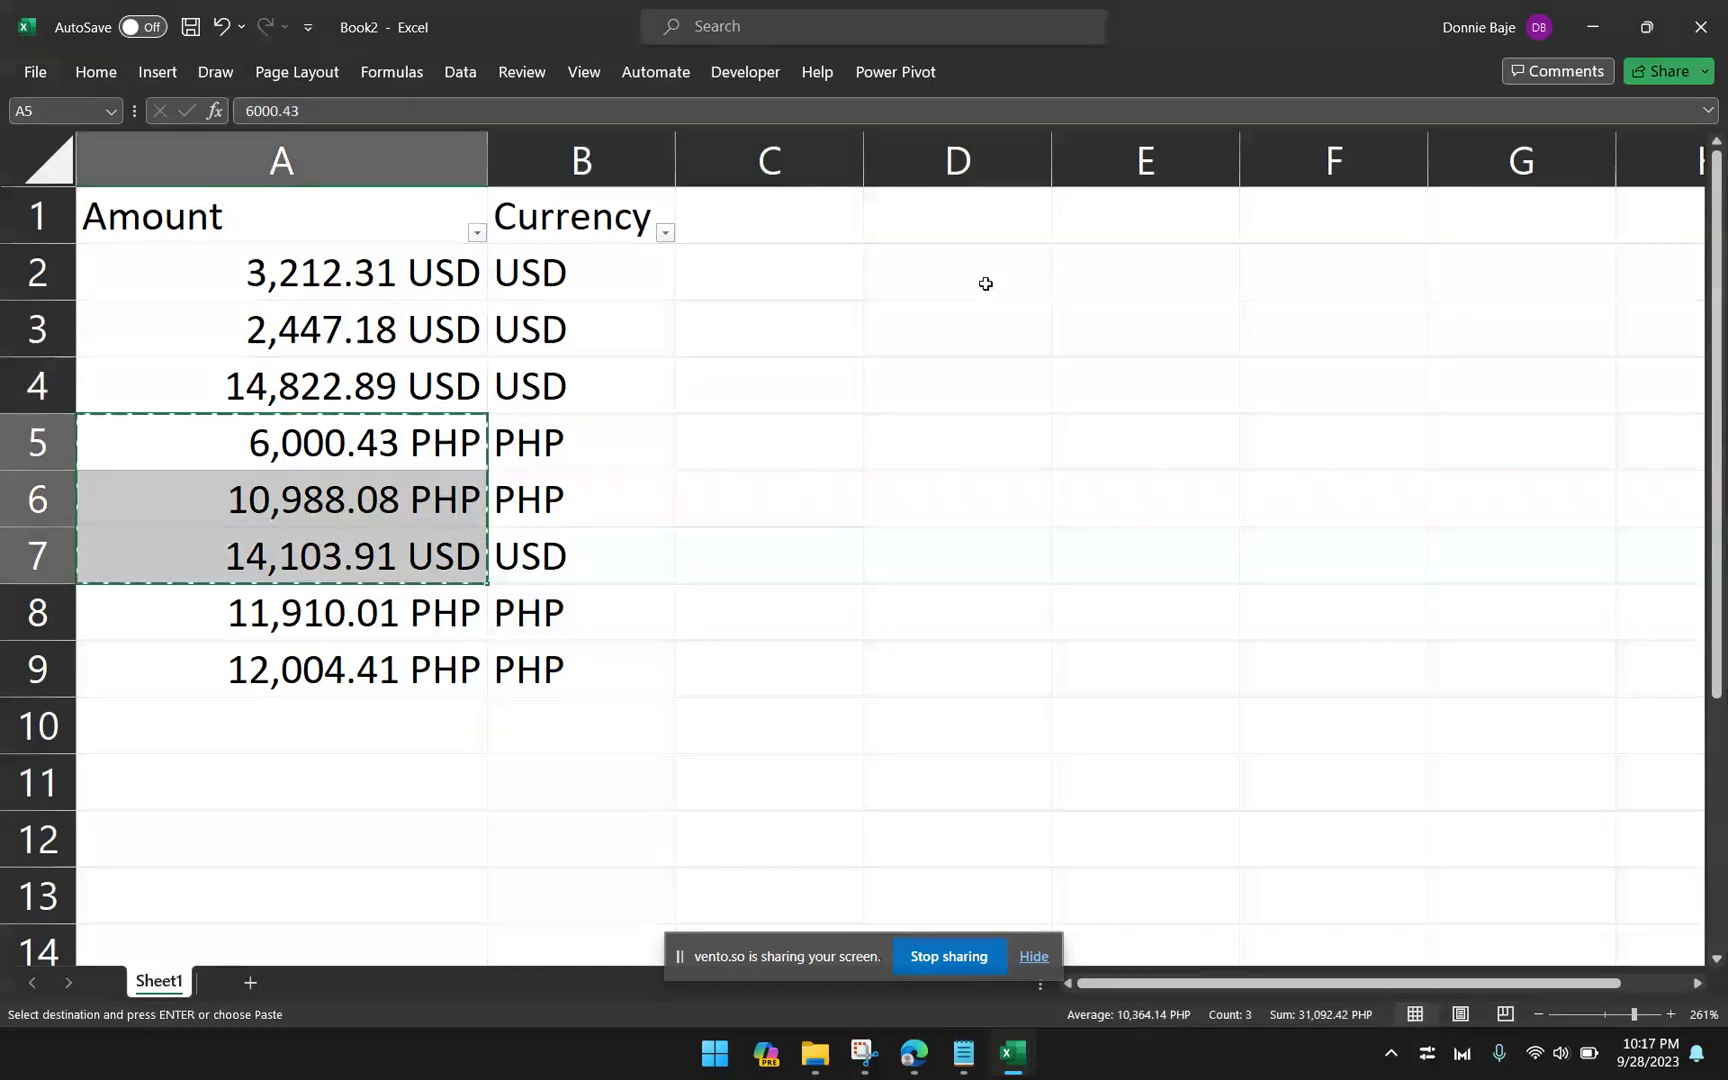
pyautogui.click(1016, 334)
pyautogui.hotkey('ctrl', 'v')
pyautogui.press('Escape')
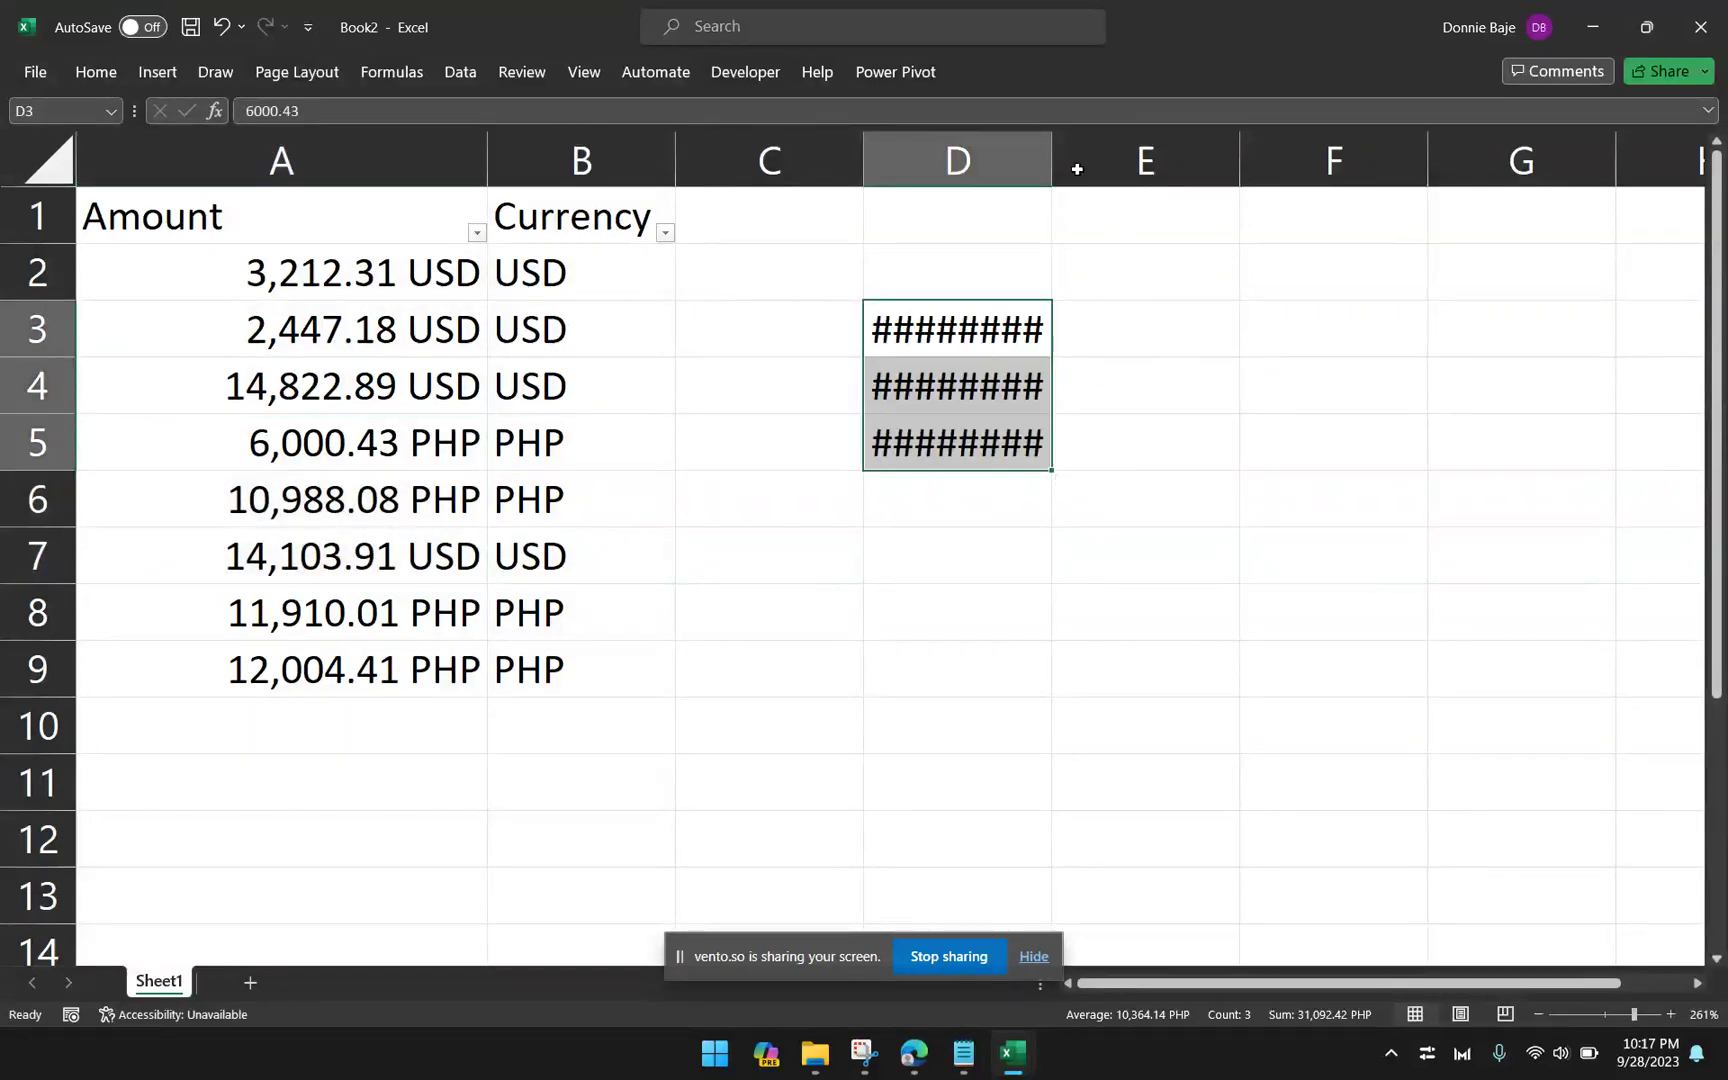
pyautogui.moveTo(1052, 138); pyautogui.dragTo(1168, 136)
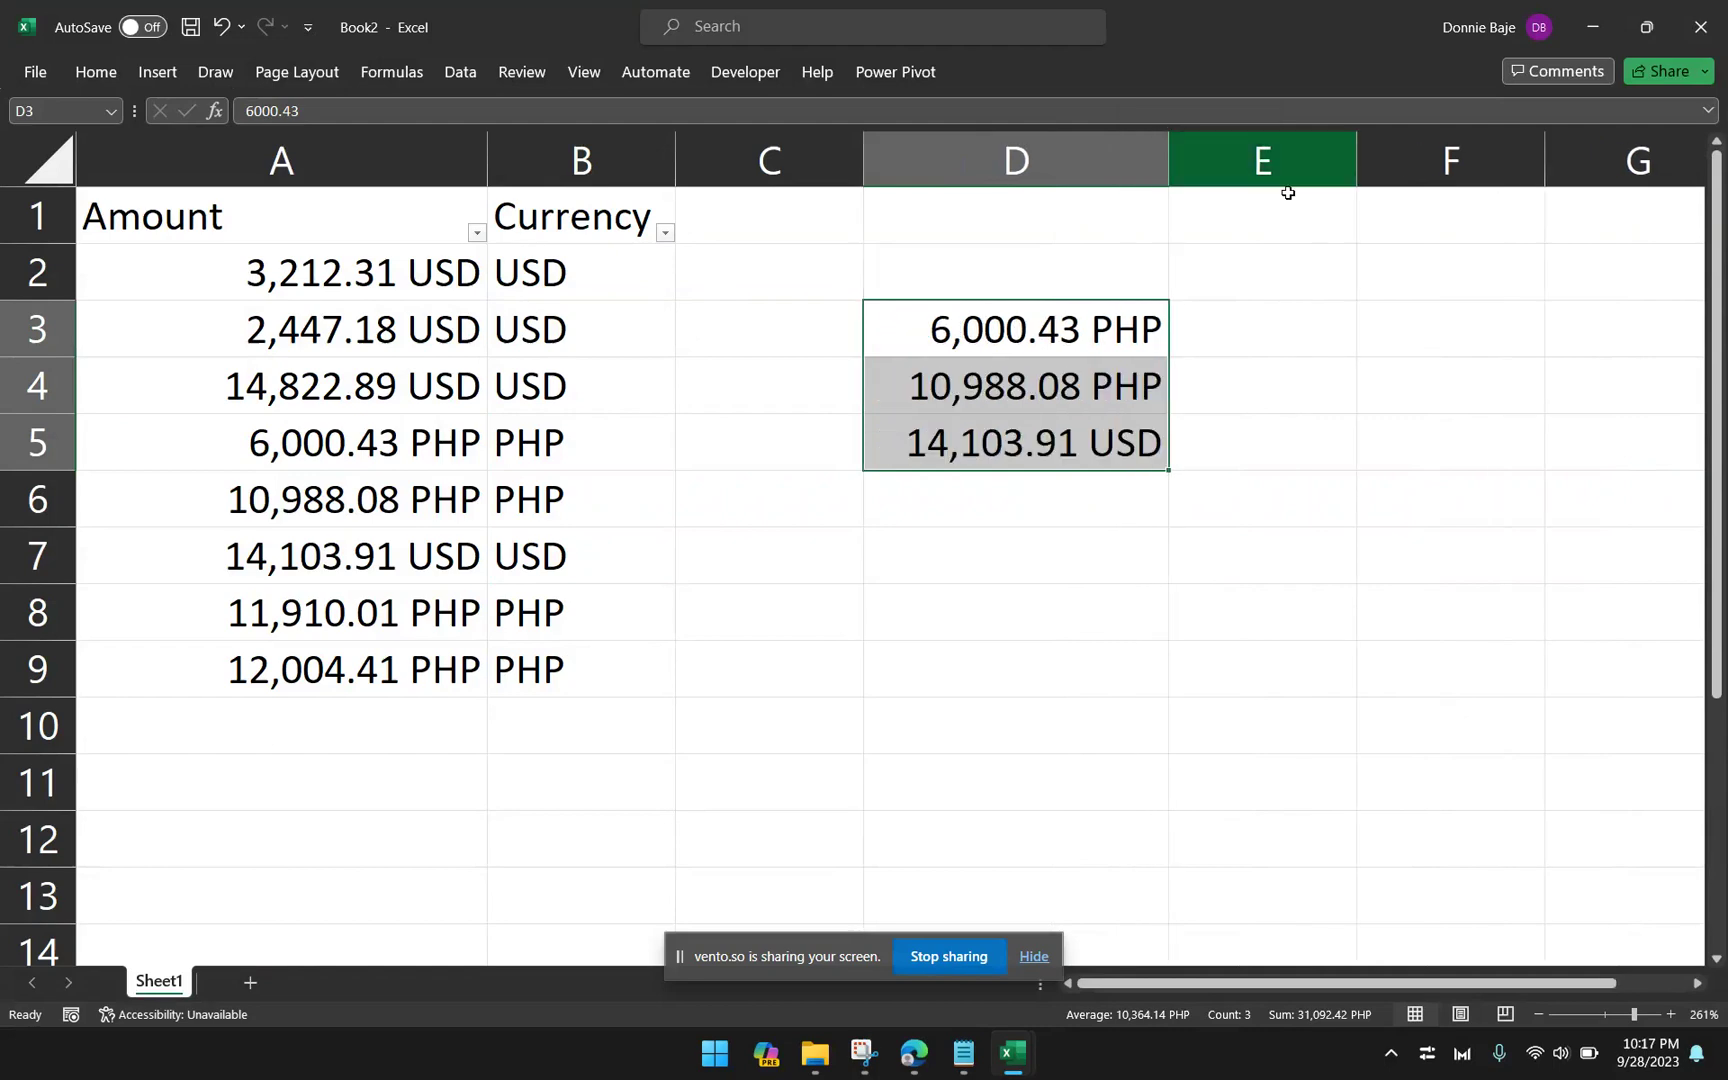
pyautogui.moveTo(863, 140); pyautogui.dragTo(732, 140)
# Step: Begin an =EXTRACTCURRENCY formula in F3 from the function suggestions
pyautogui.click(1152, 266)
pyautogui.click(1281, 267)
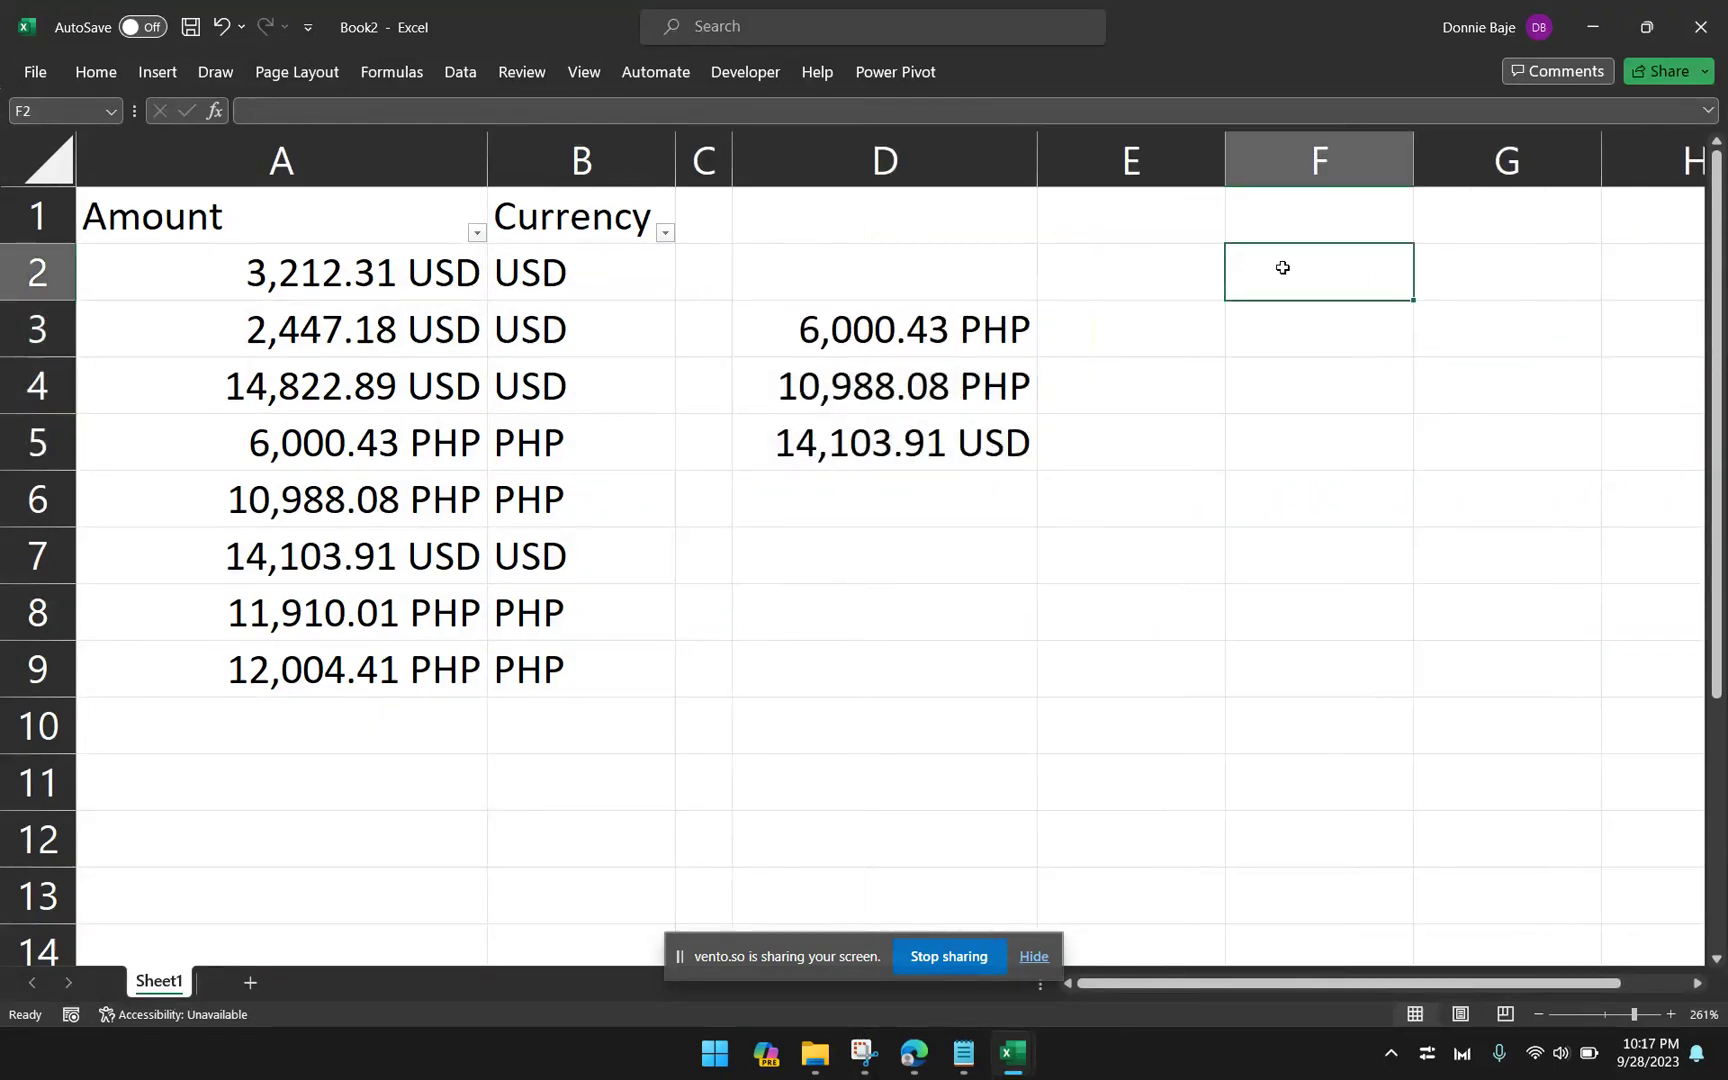
pyautogui.press('Down')
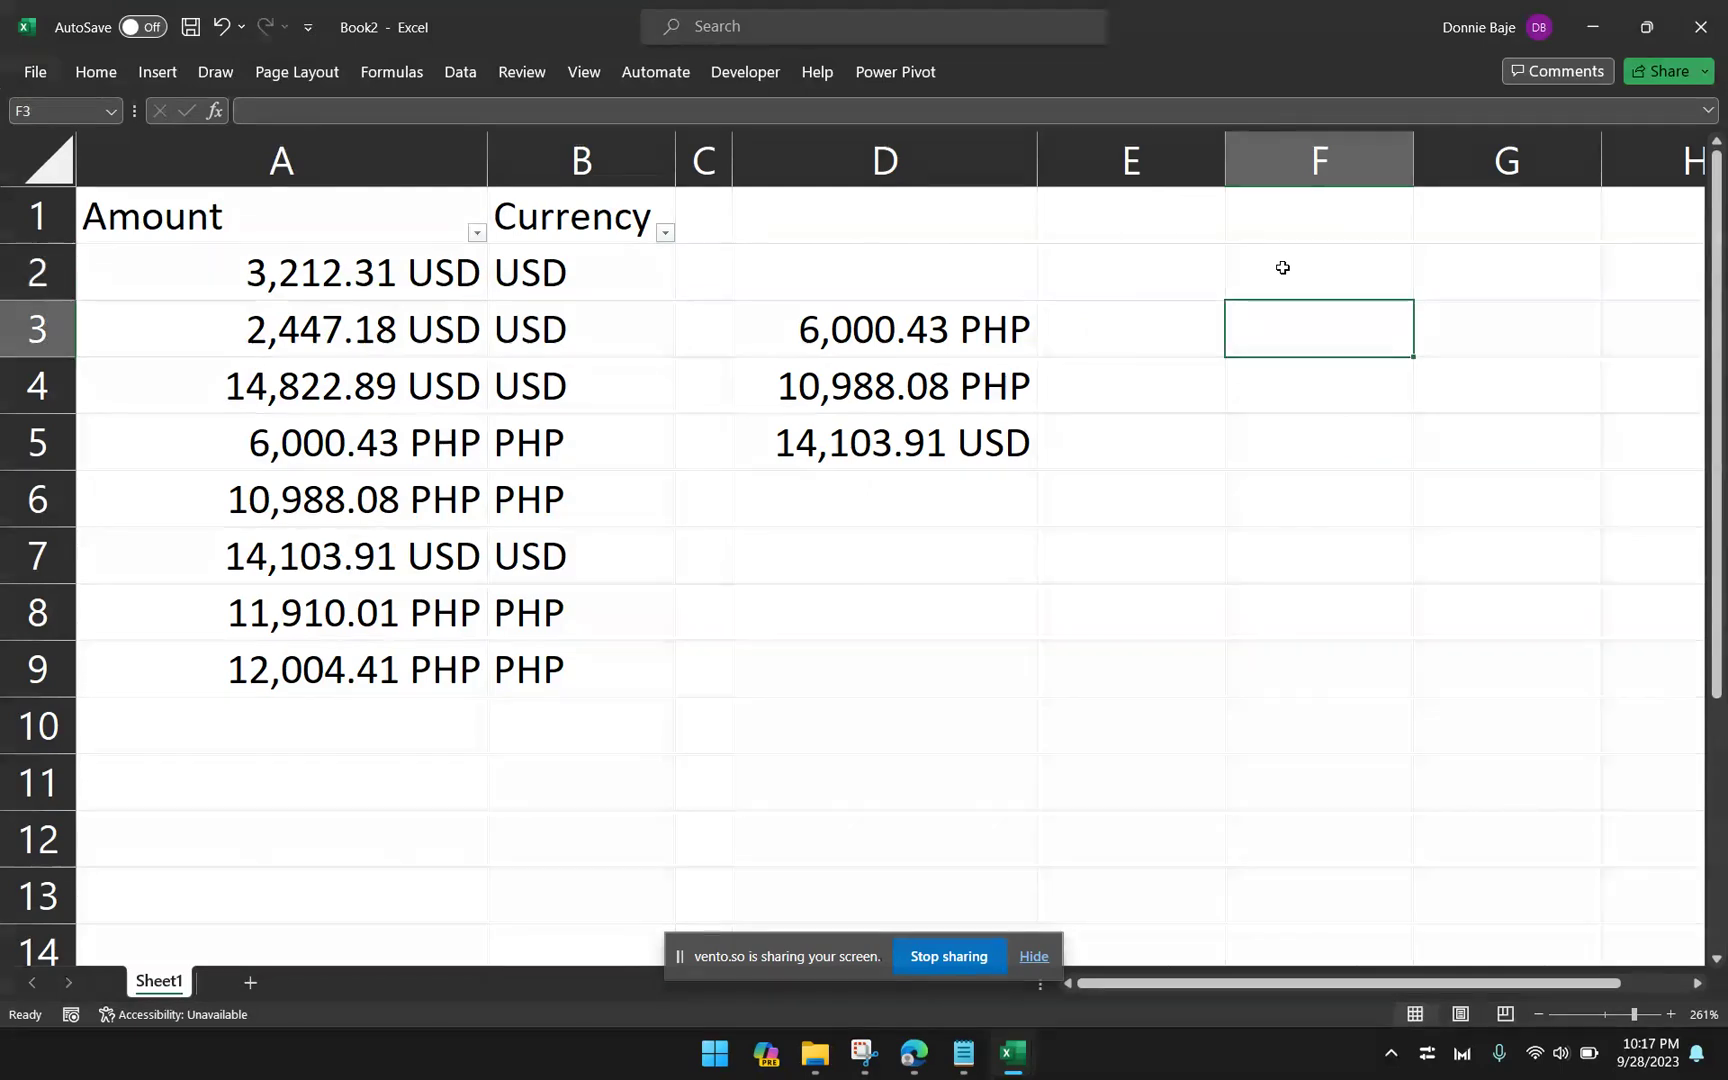
pyautogui.write('=EX')
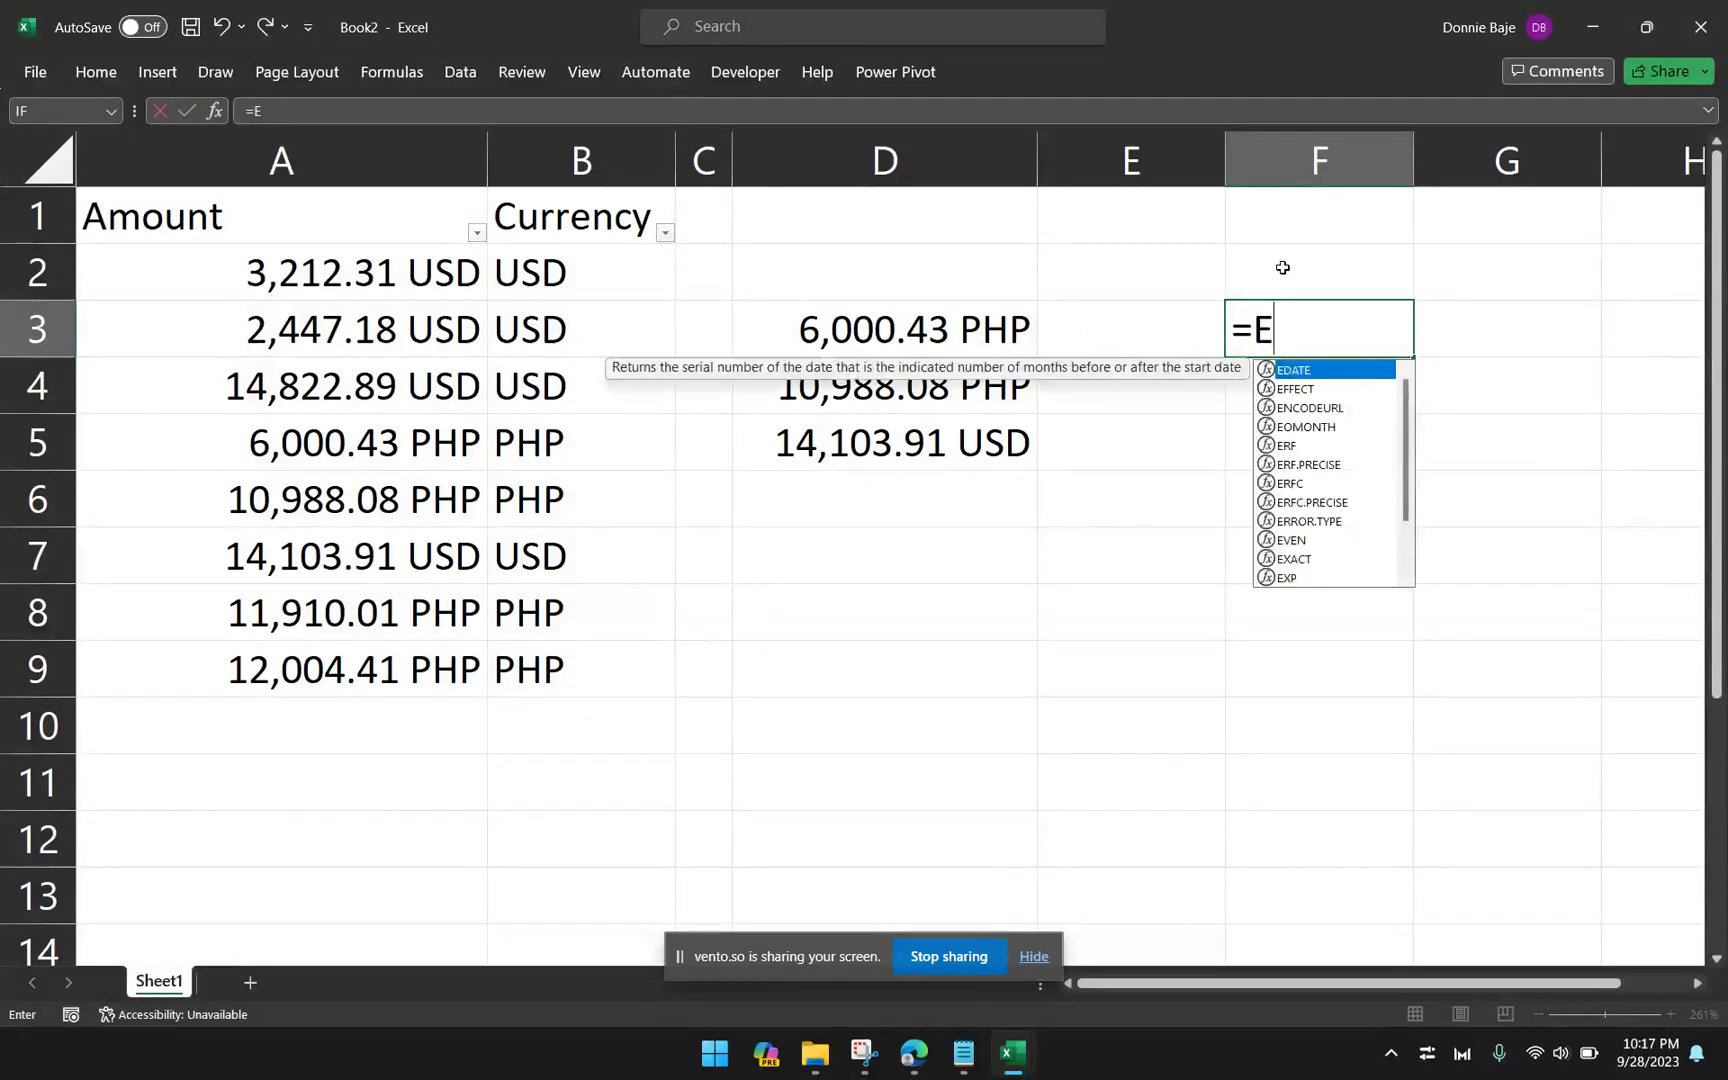
pyautogui.press('Down')
pyautogui.press('Down')
pyautogui.press('Down')
pyautogui.press('Down')
pyautogui.press('Tab')
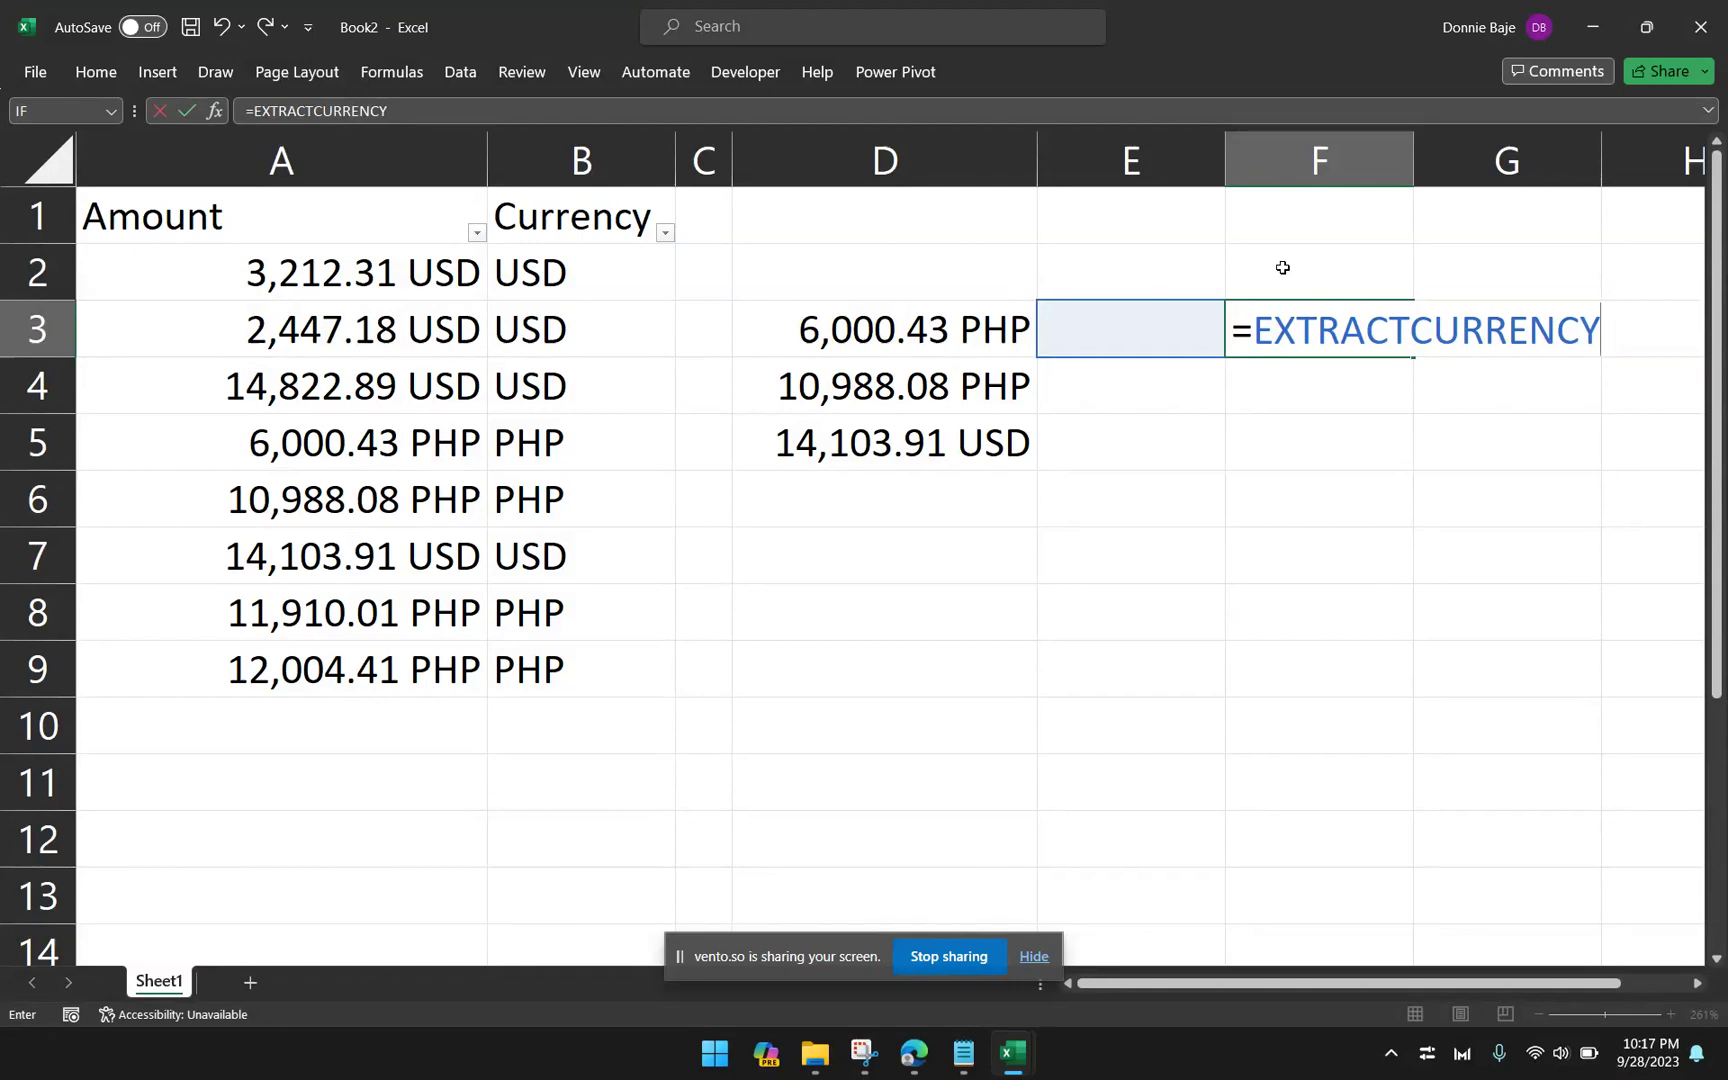
# Step: Cancel the F3 entry and keep B2 as plain =EXTRACTCURRENCY, without an (A2) argument
pyautogui.press('Escape')
pyautogui.click(578, 270)
pyautogui.doubleClick(580, 270)
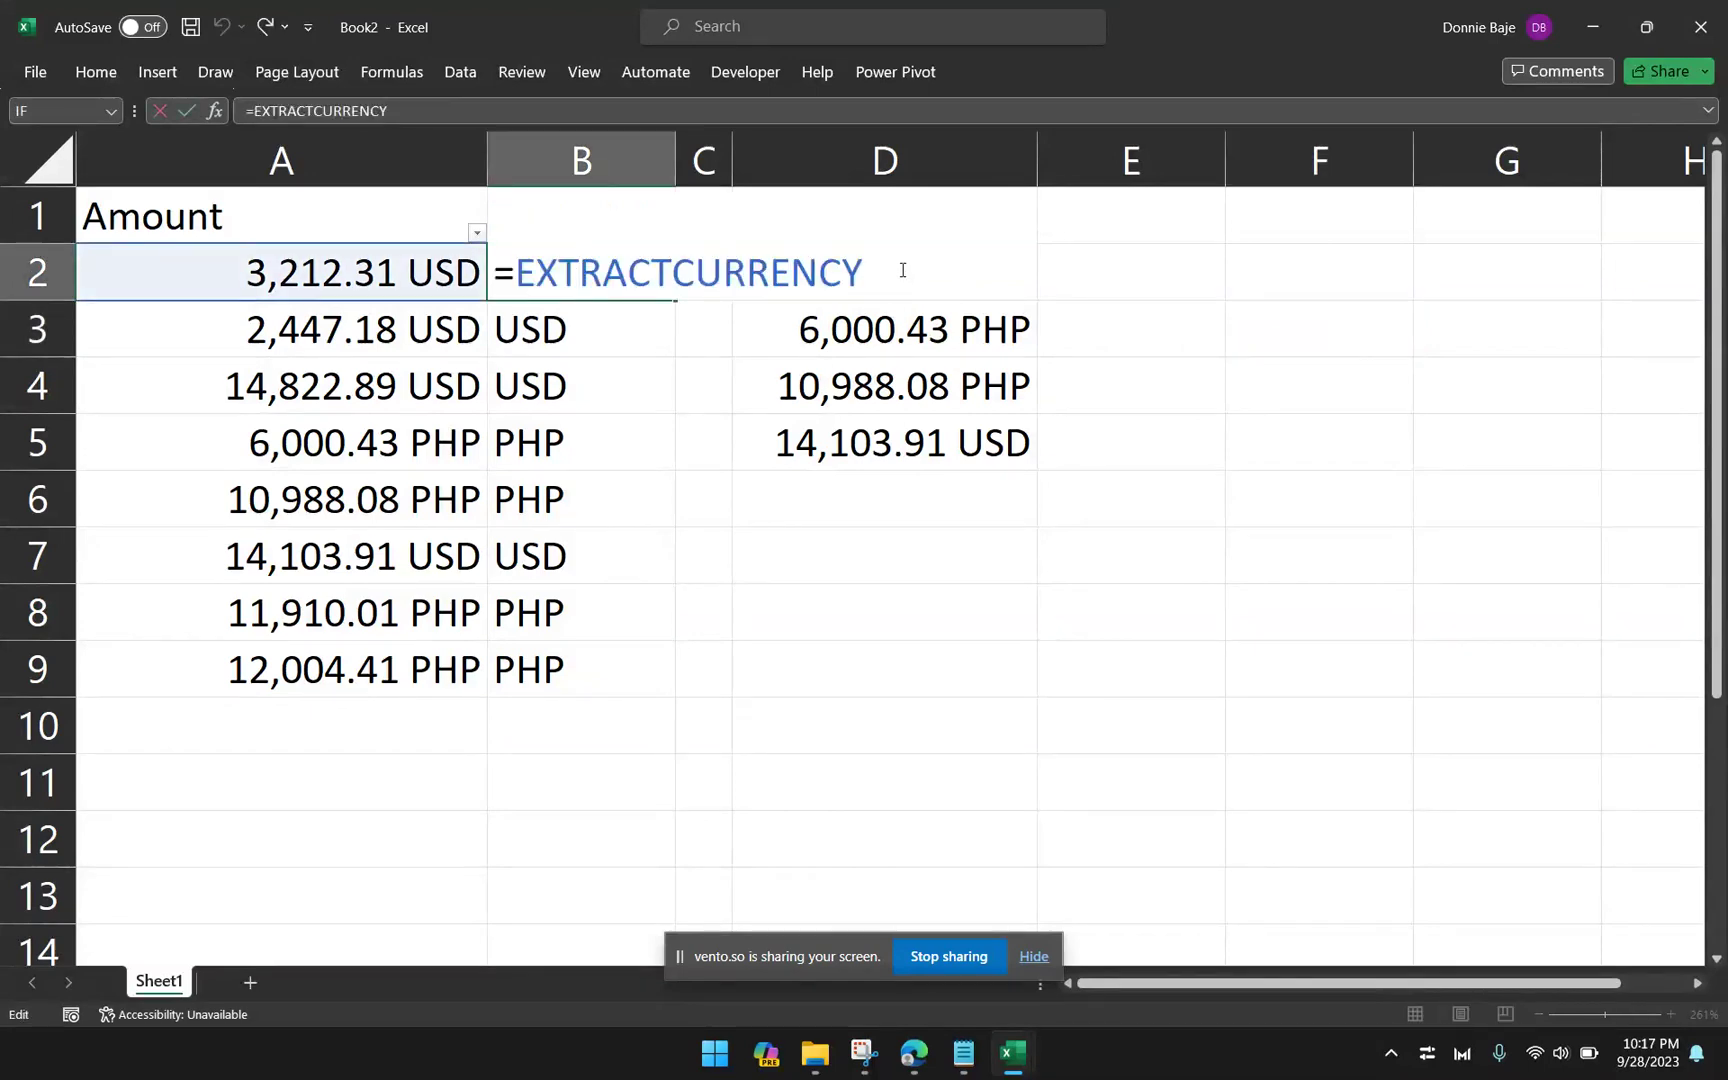
pyautogui.click(902, 270)
pyautogui.write('(A2')
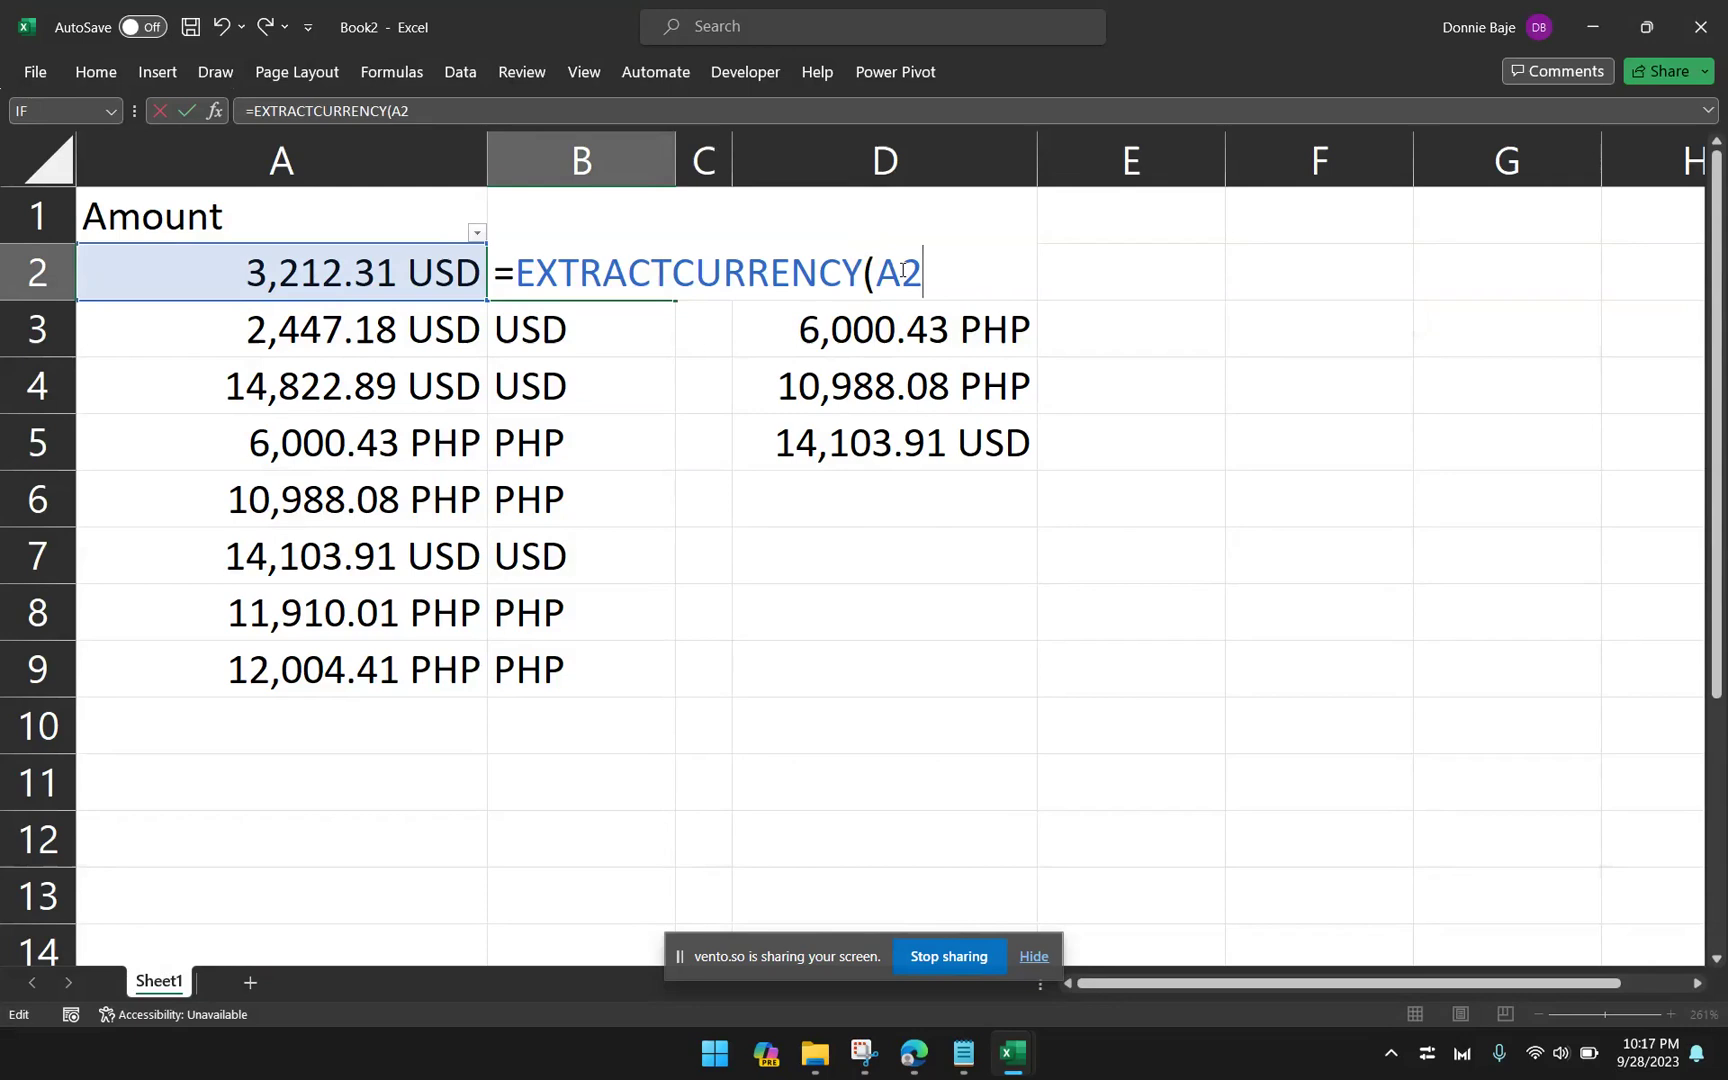
pyautogui.press('BackSpace')
pyautogui.press('BackSpace')
pyautogui.press('BackSpace')
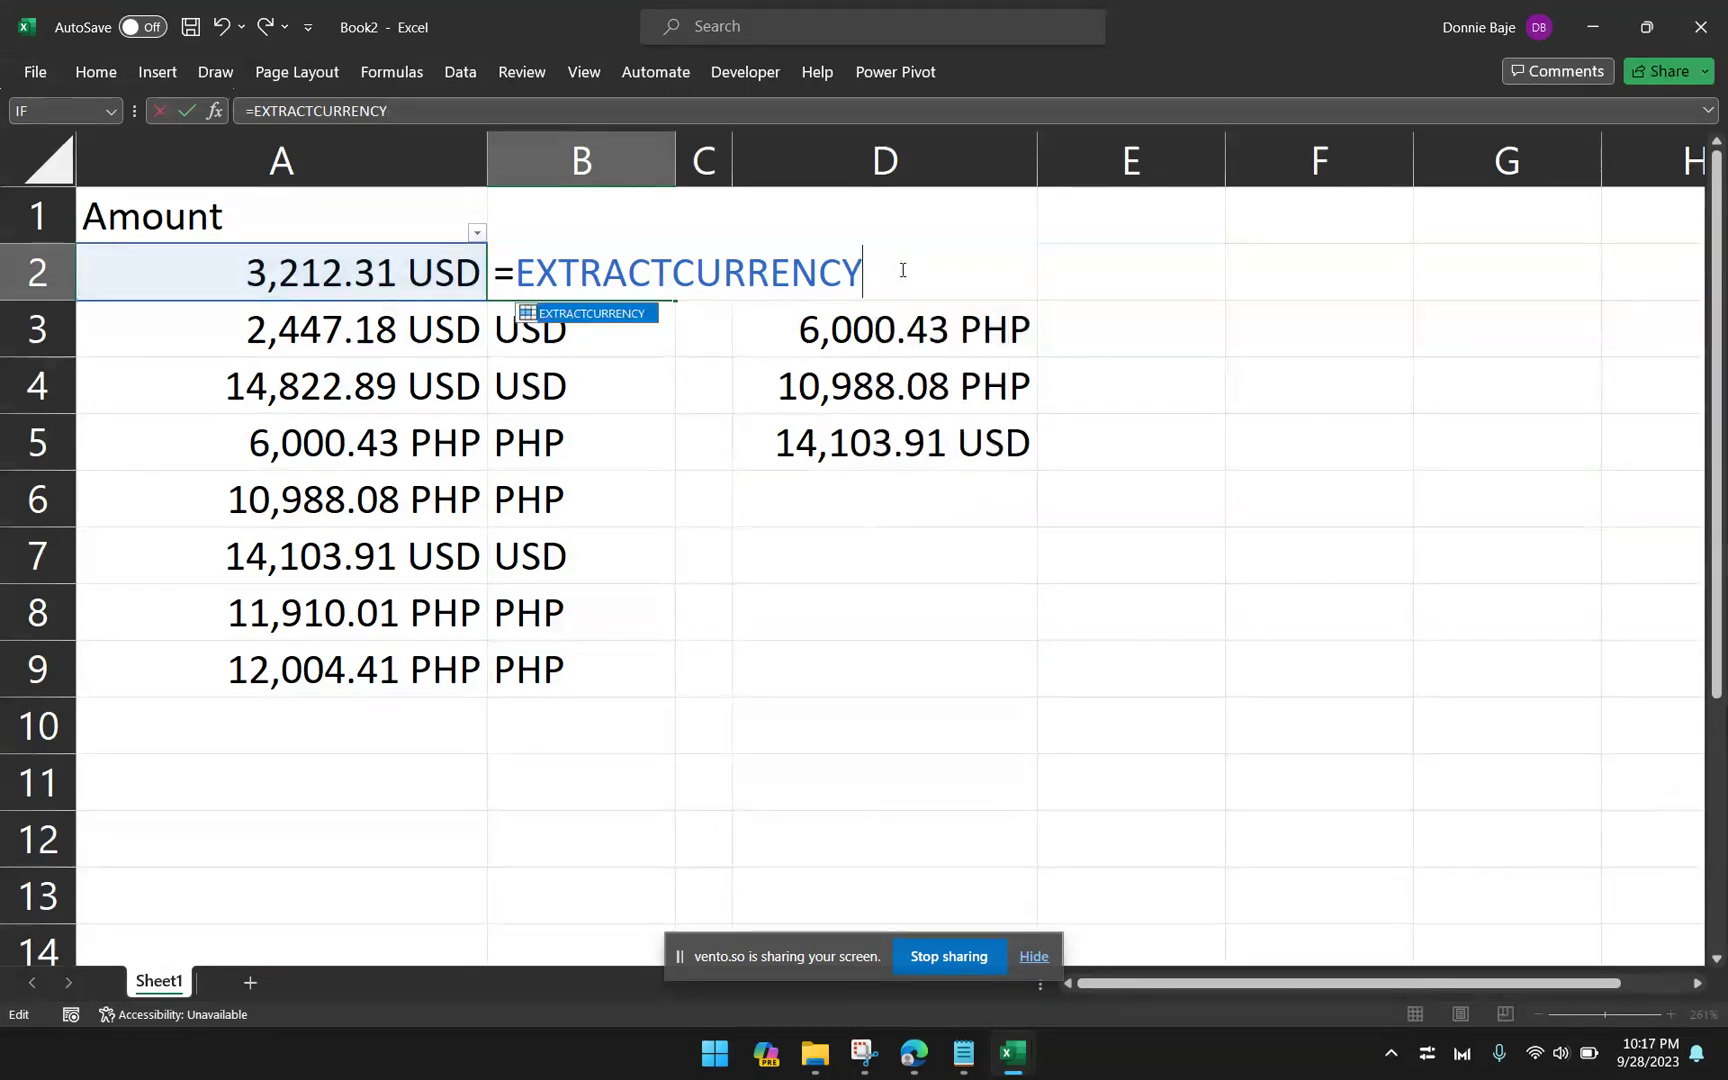
pyautogui.write('(A2')
pyautogui.press('BackSpace')
pyautogui.press('BackSpace')
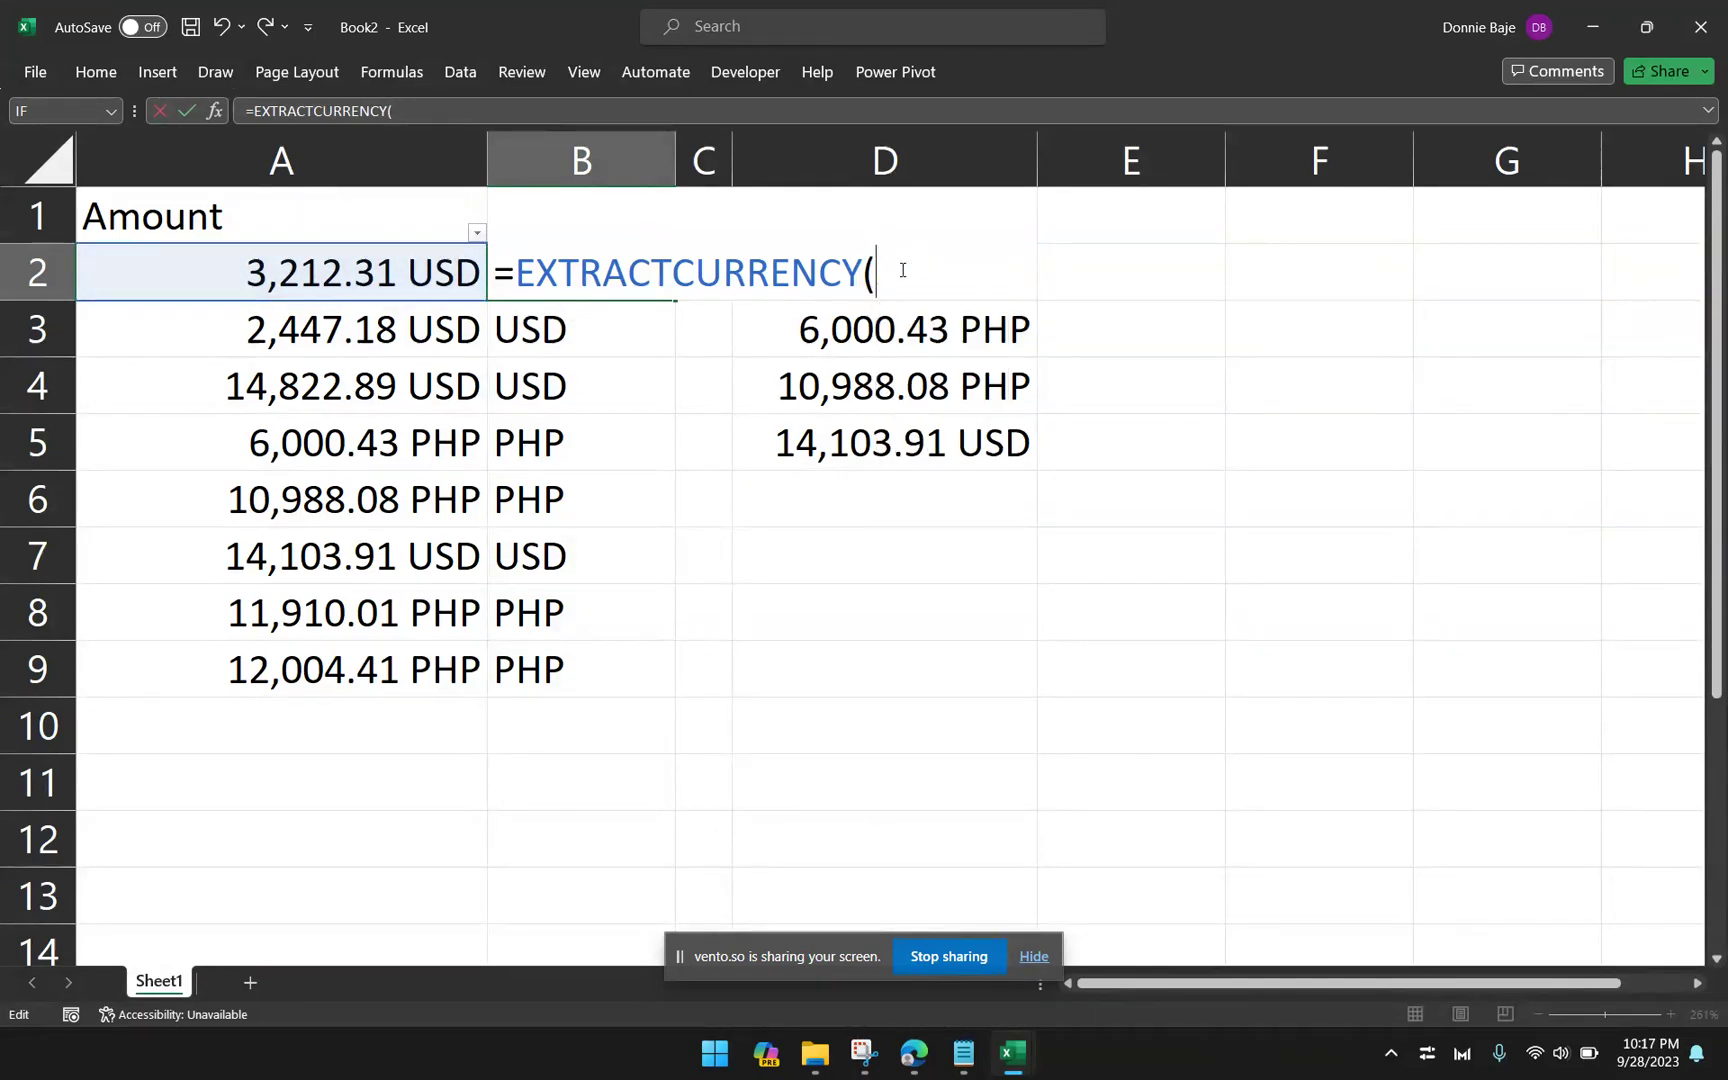
pyautogui.press('BackSpace')
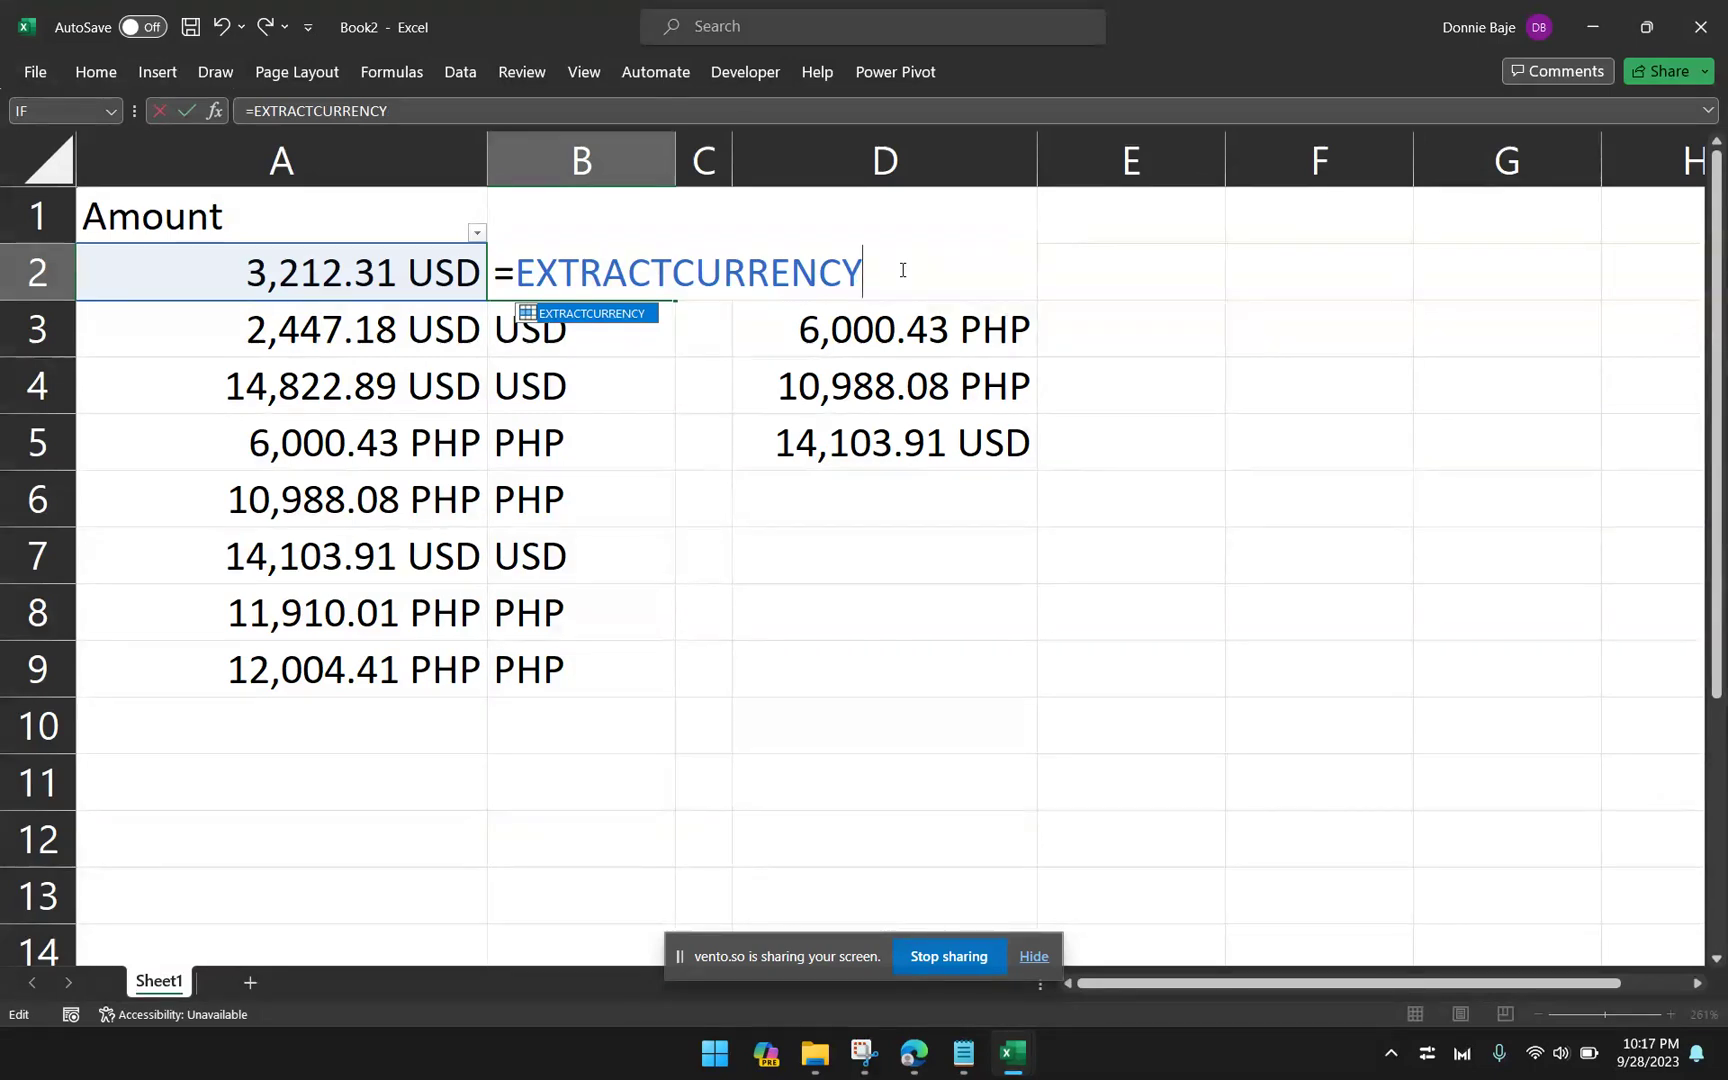
pyautogui.press('Return')
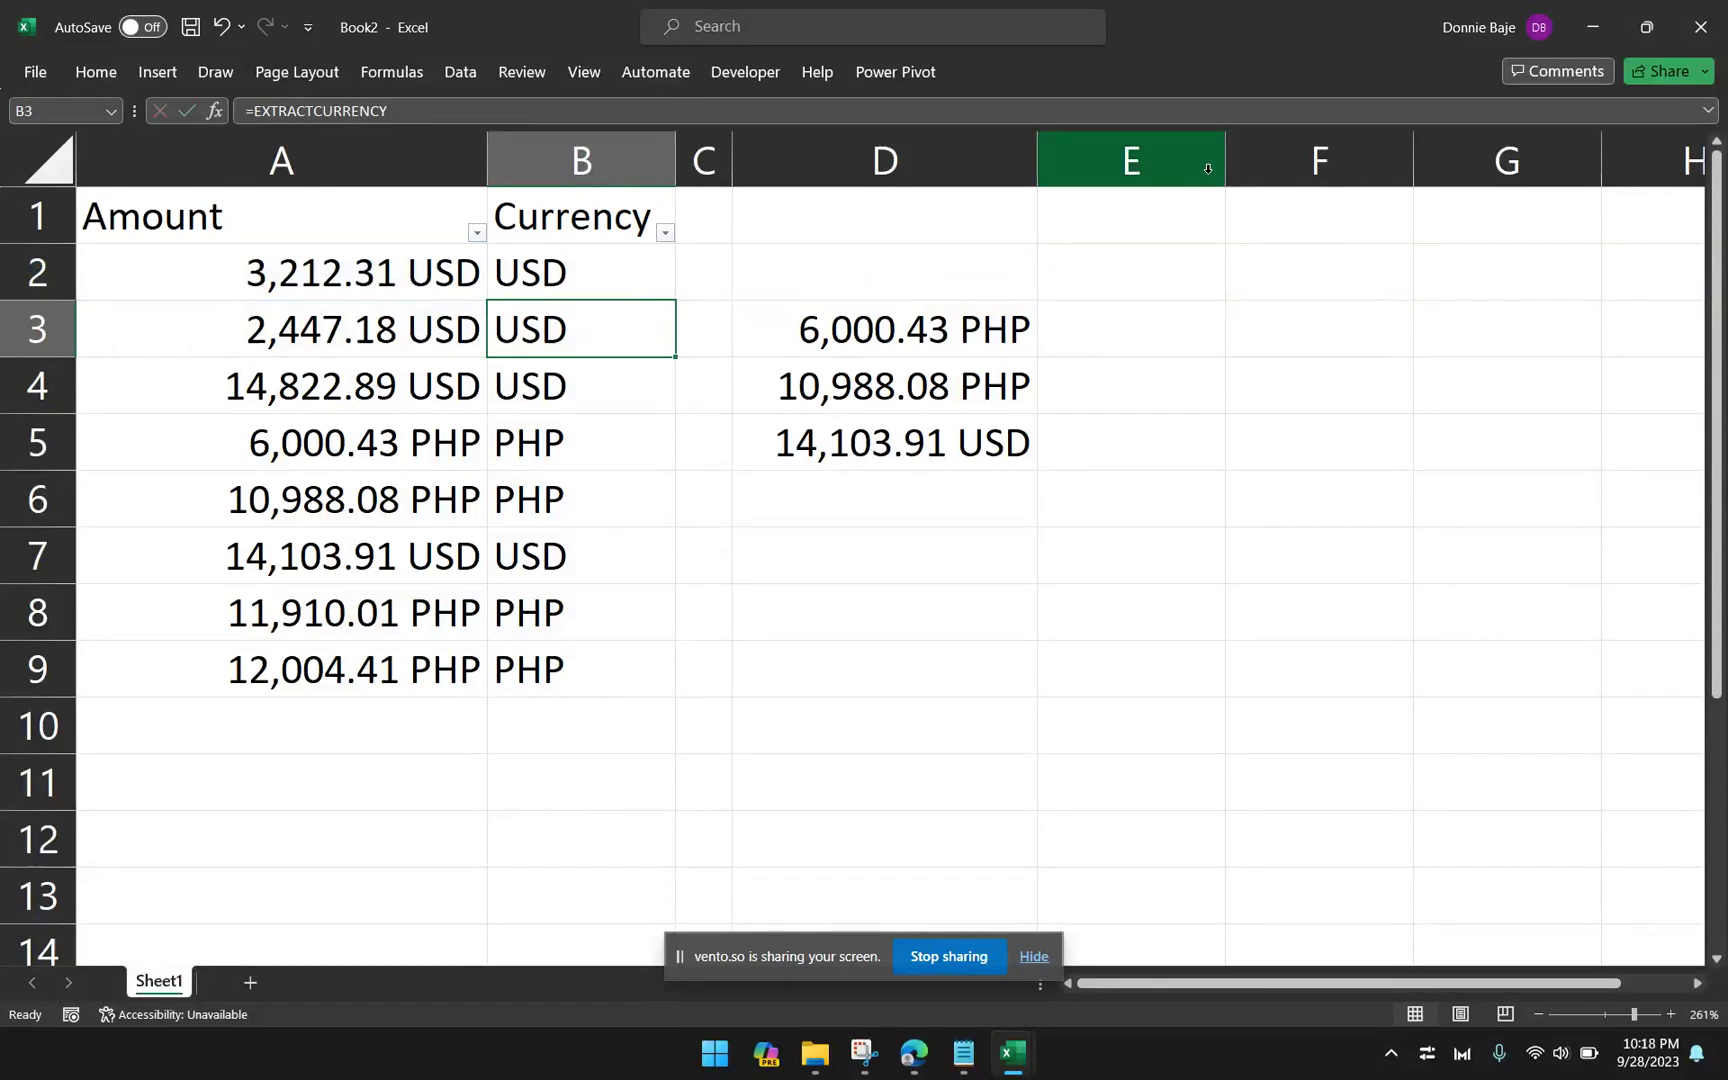
# Step: Narrow column E and enter =EXTRACTCURRENCY(D3) in F3
pyautogui.moveTo(1226, 160); pyautogui.dragTo(1124, 165)
pyautogui.click(1196, 332)
pyautogui.write('=')
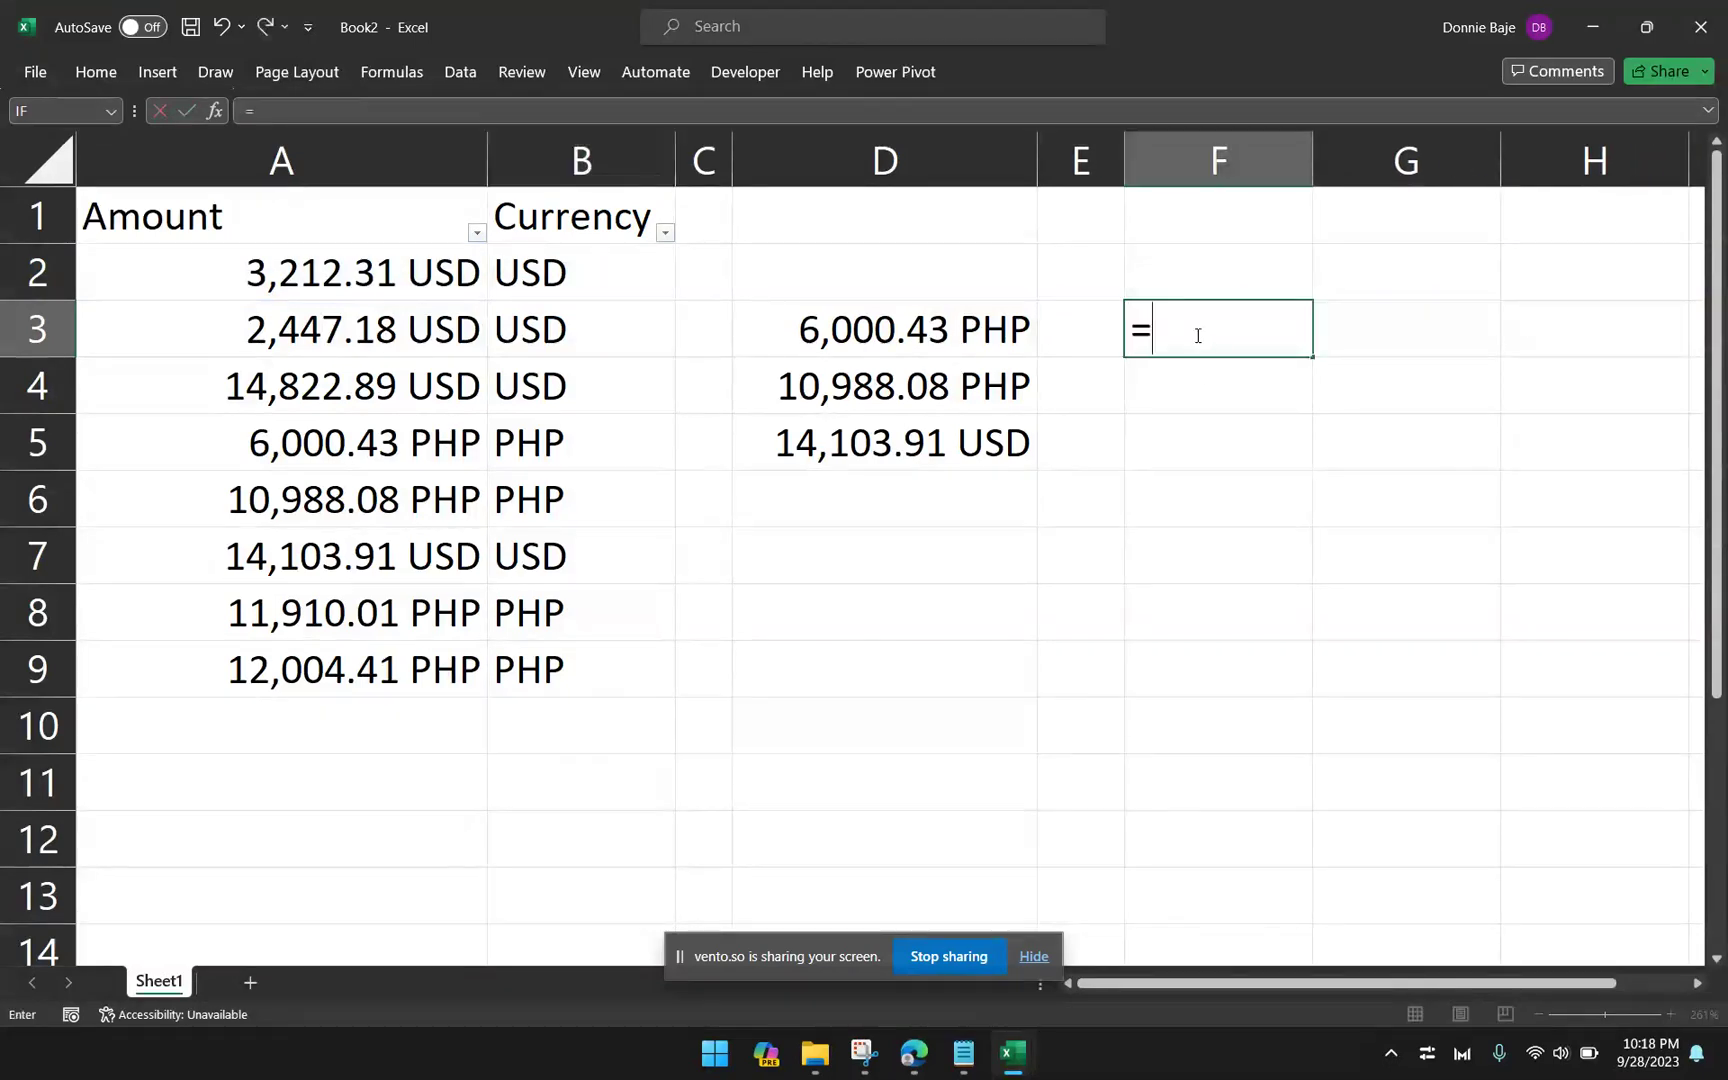
pyautogui.write('EX')
pyautogui.press('Down')
pyautogui.press('Down')
pyautogui.press('Down')
pyautogui.press('Down')
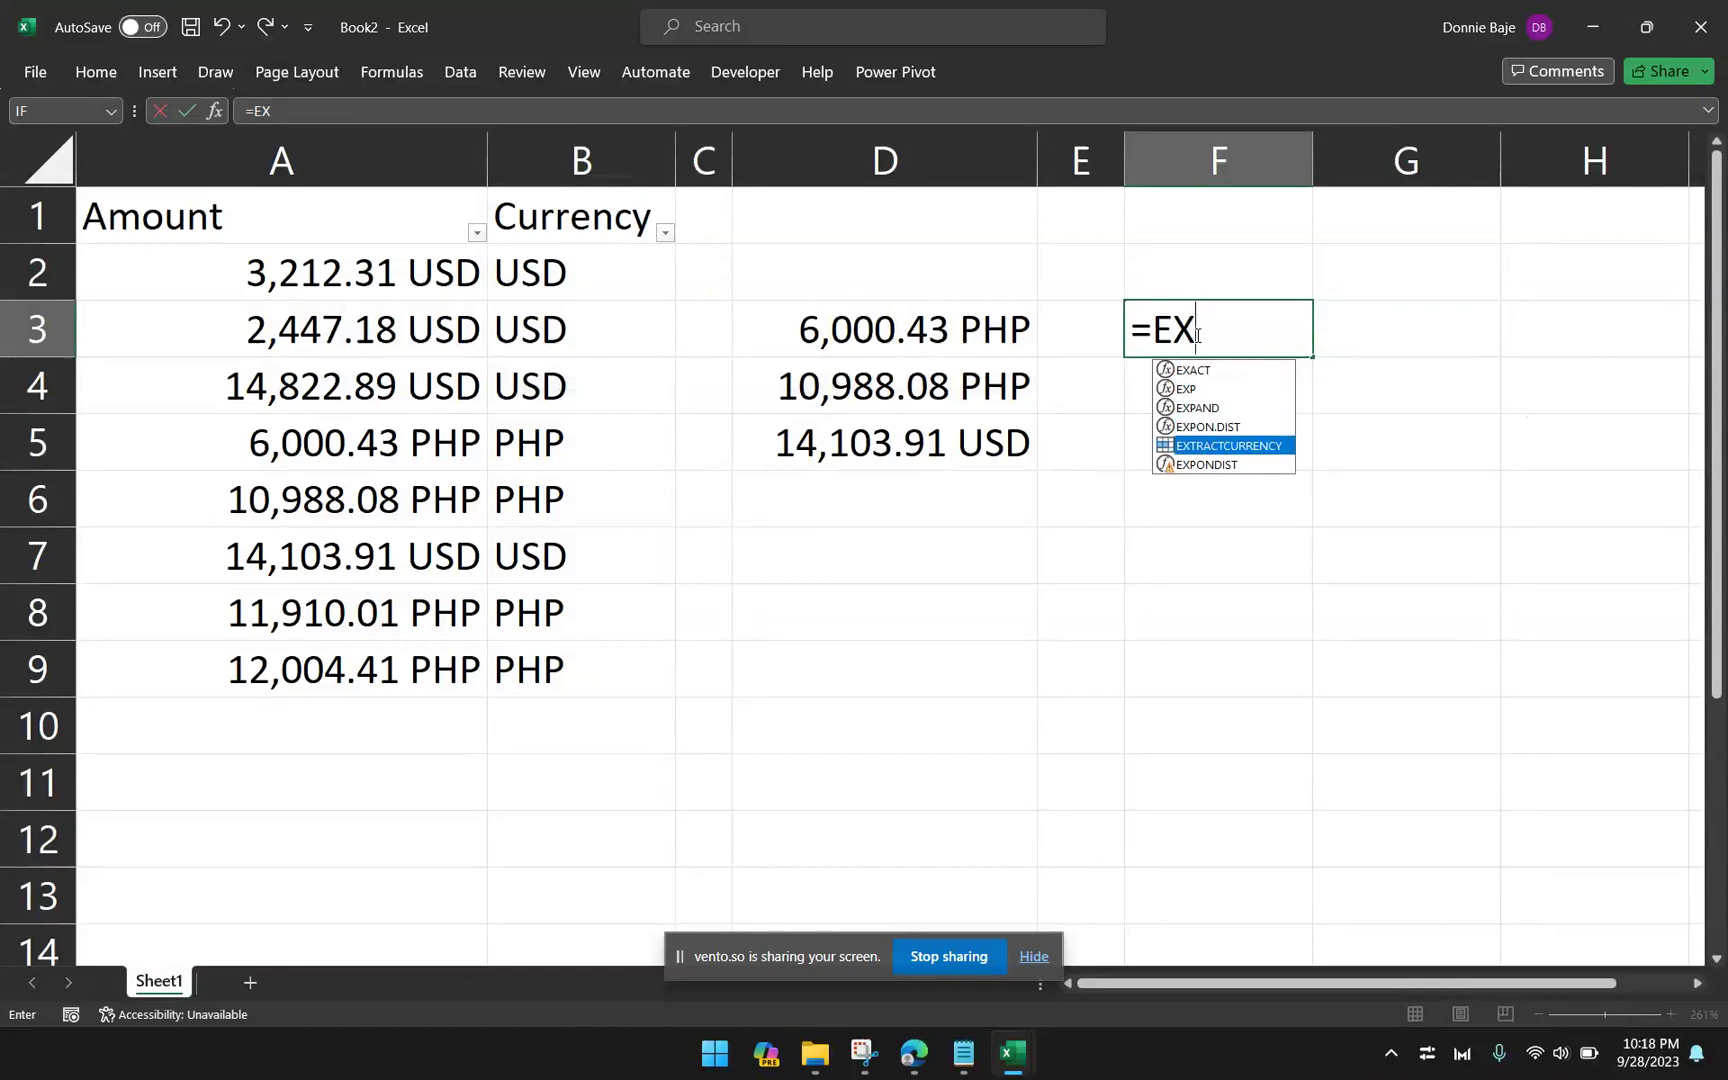
pyautogui.press('Tab')
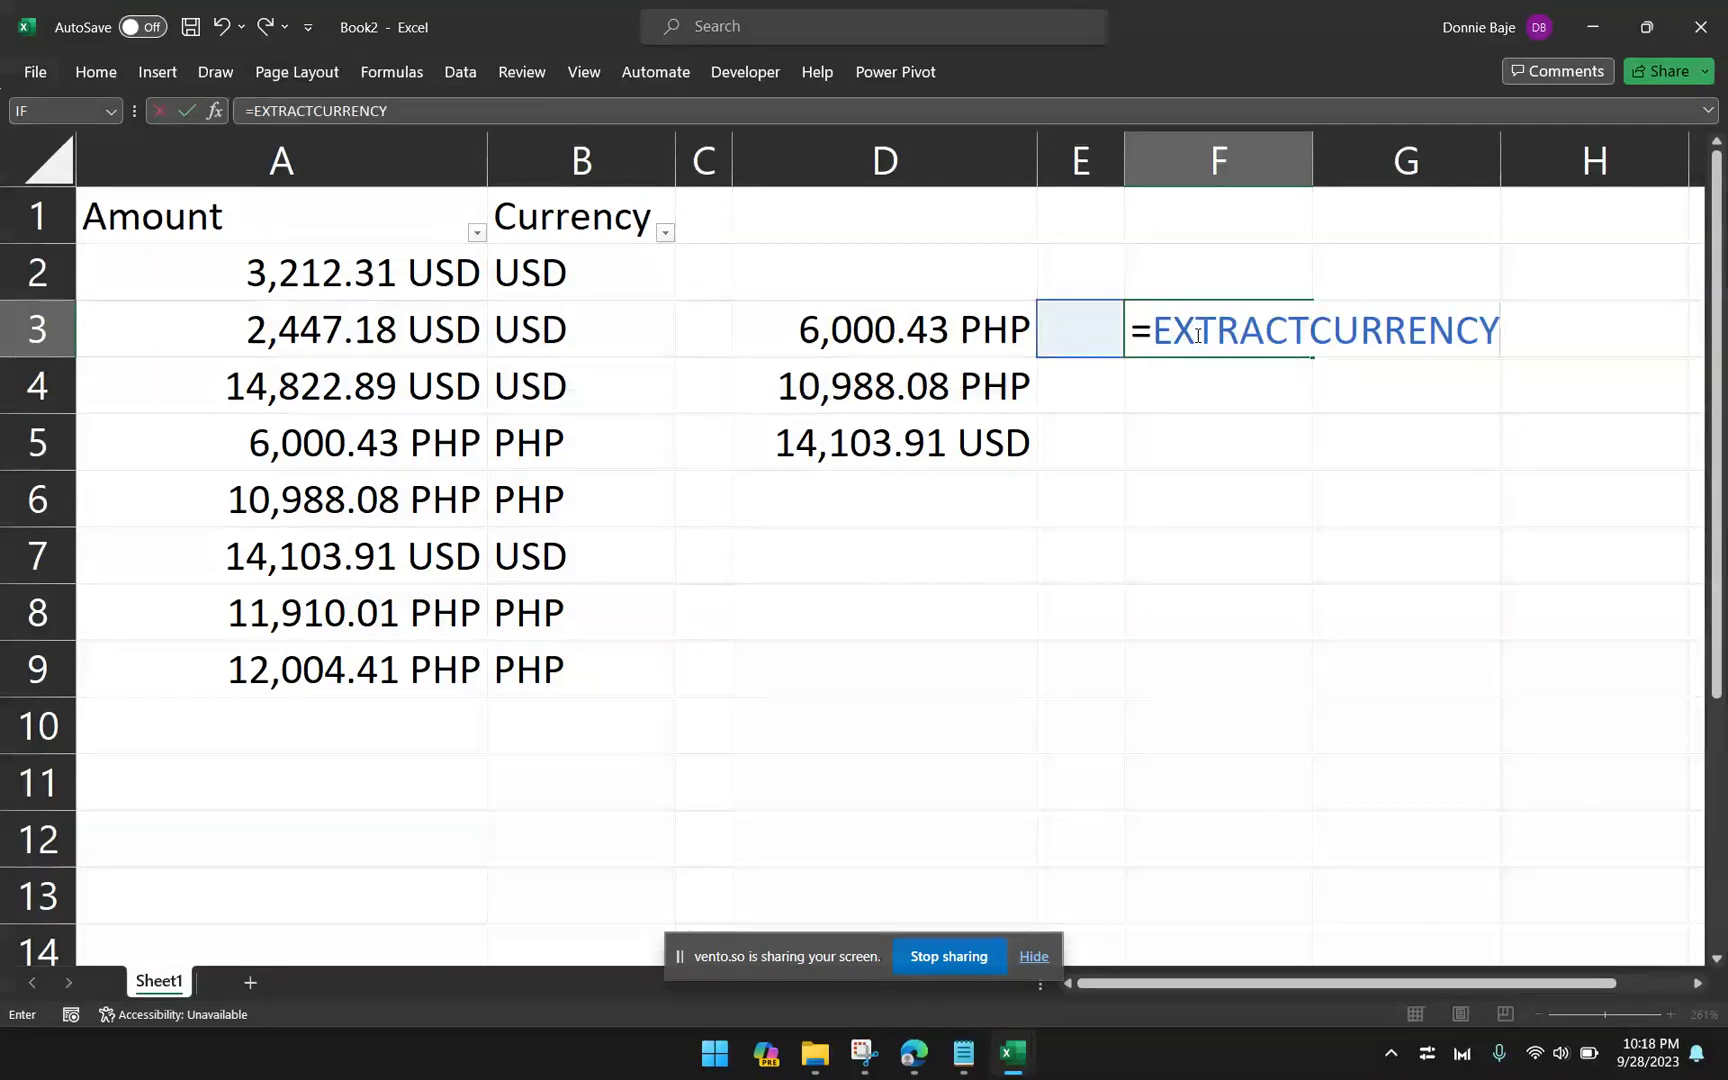
pyautogui.write('(')
pyautogui.click(841, 332)
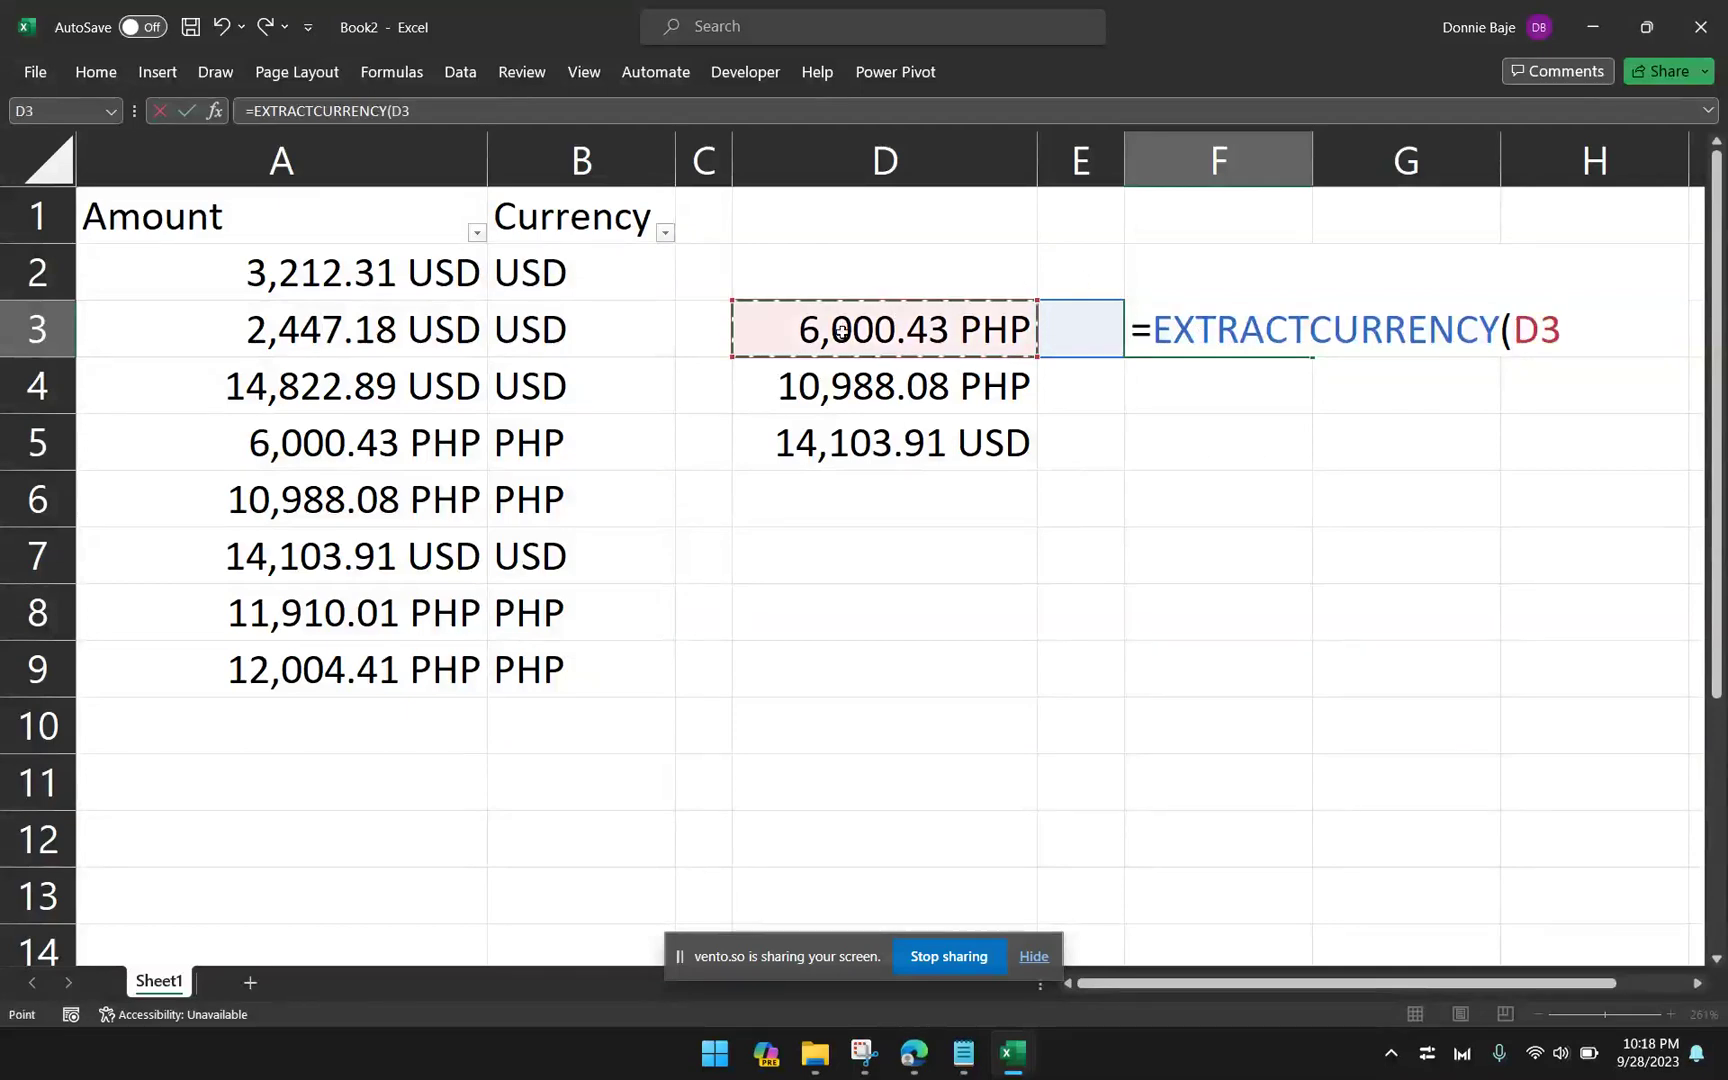
pyautogui.write(')')
pyautogui.press('Return')
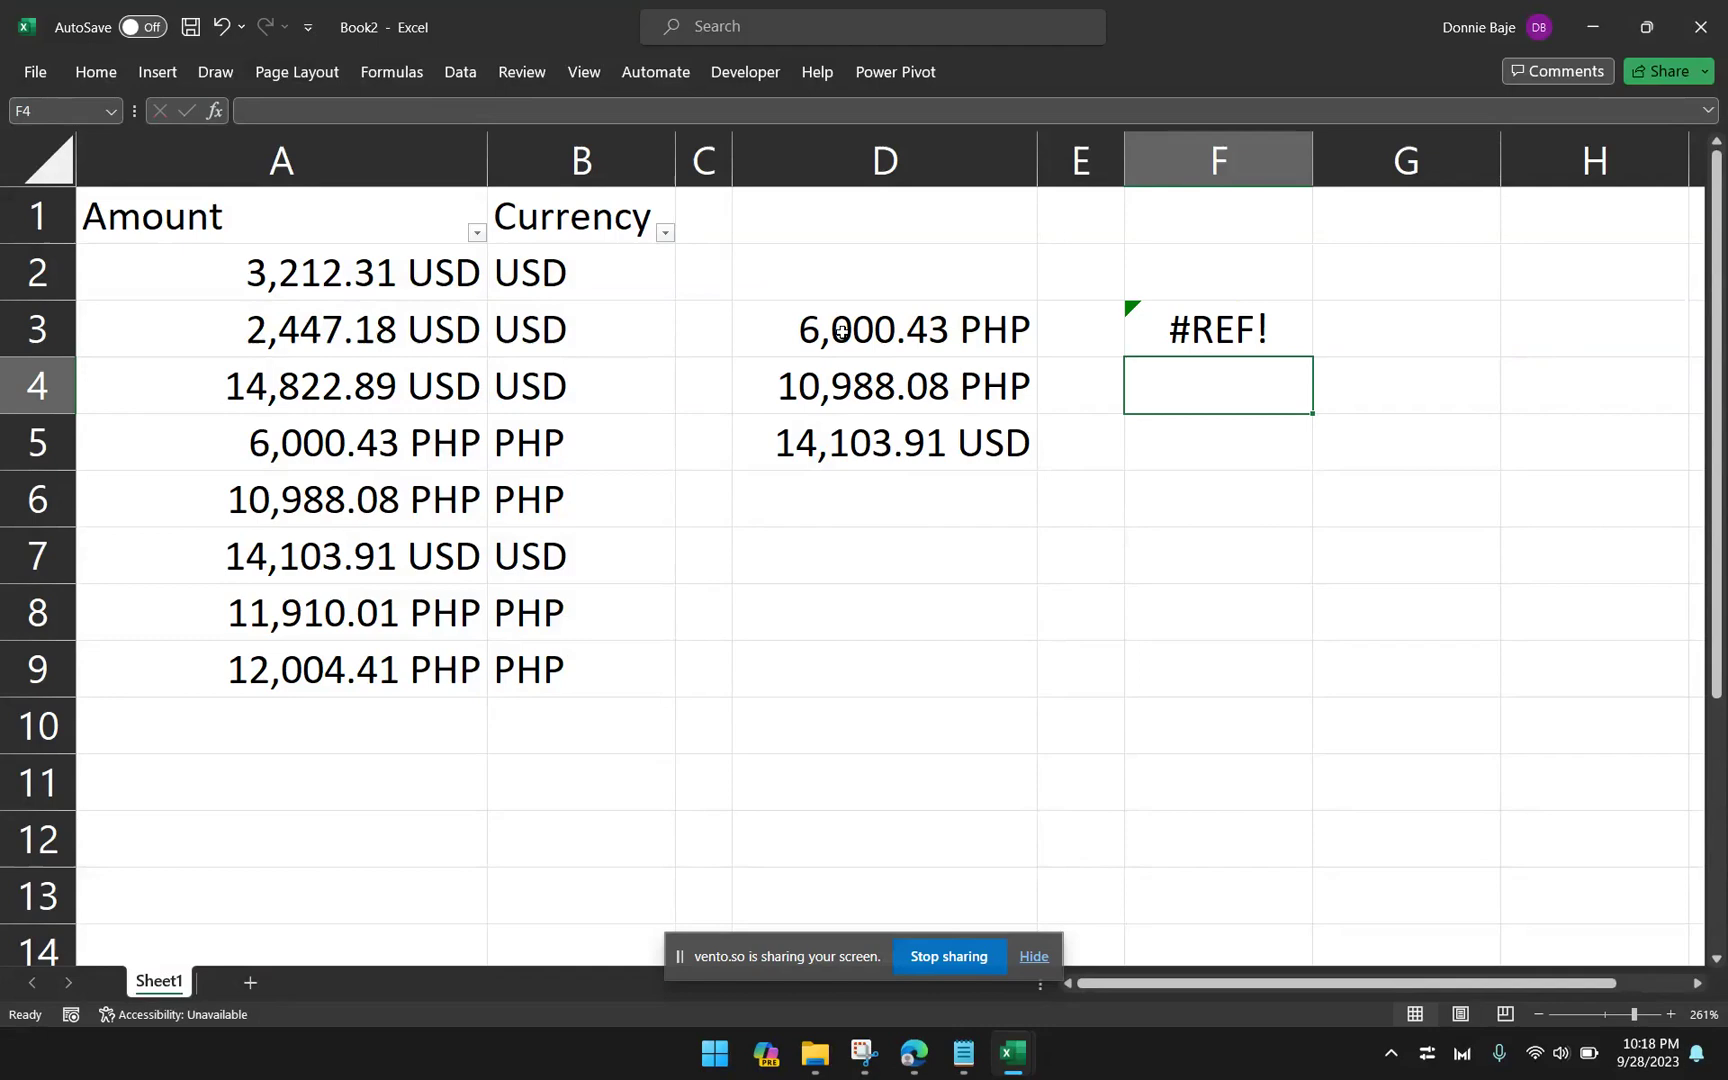
# Step: Clear the #REF! result from F3, leave B2 unchanged, and show the Formulas tab
pyautogui.press('Up')
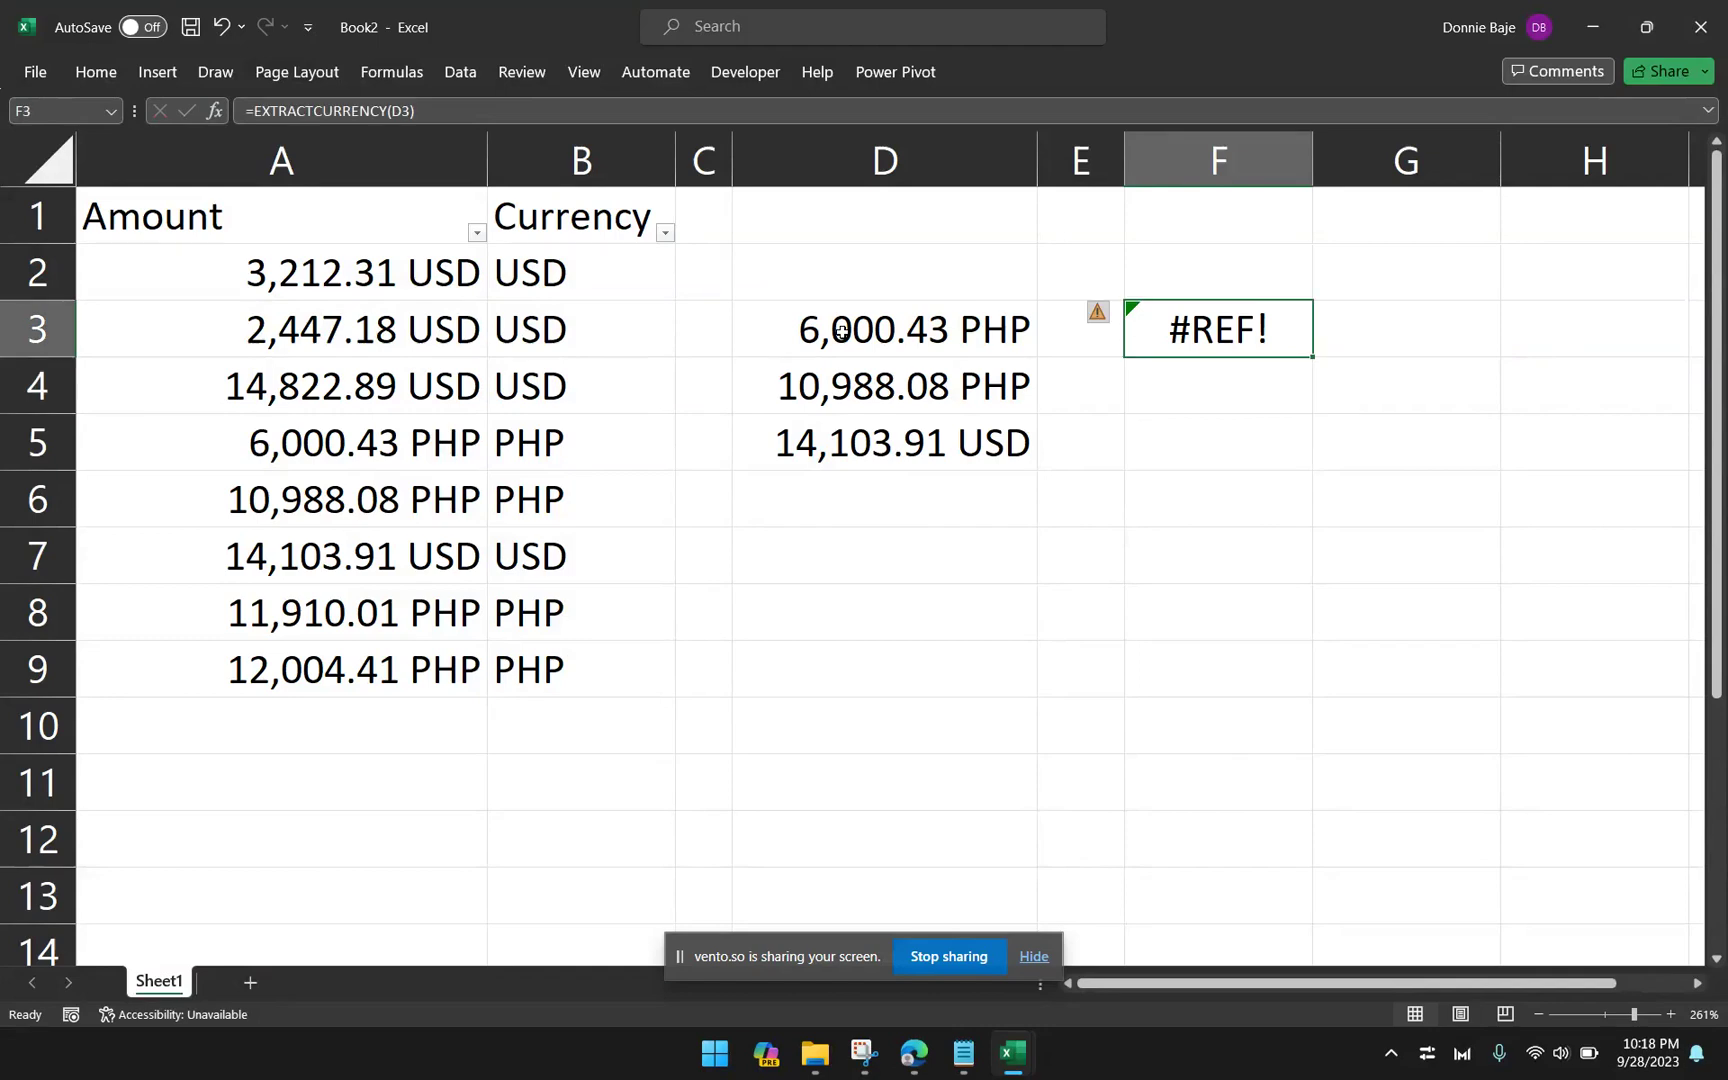
pyautogui.press('Delete')
pyautogui.doubleClick(575, 285)
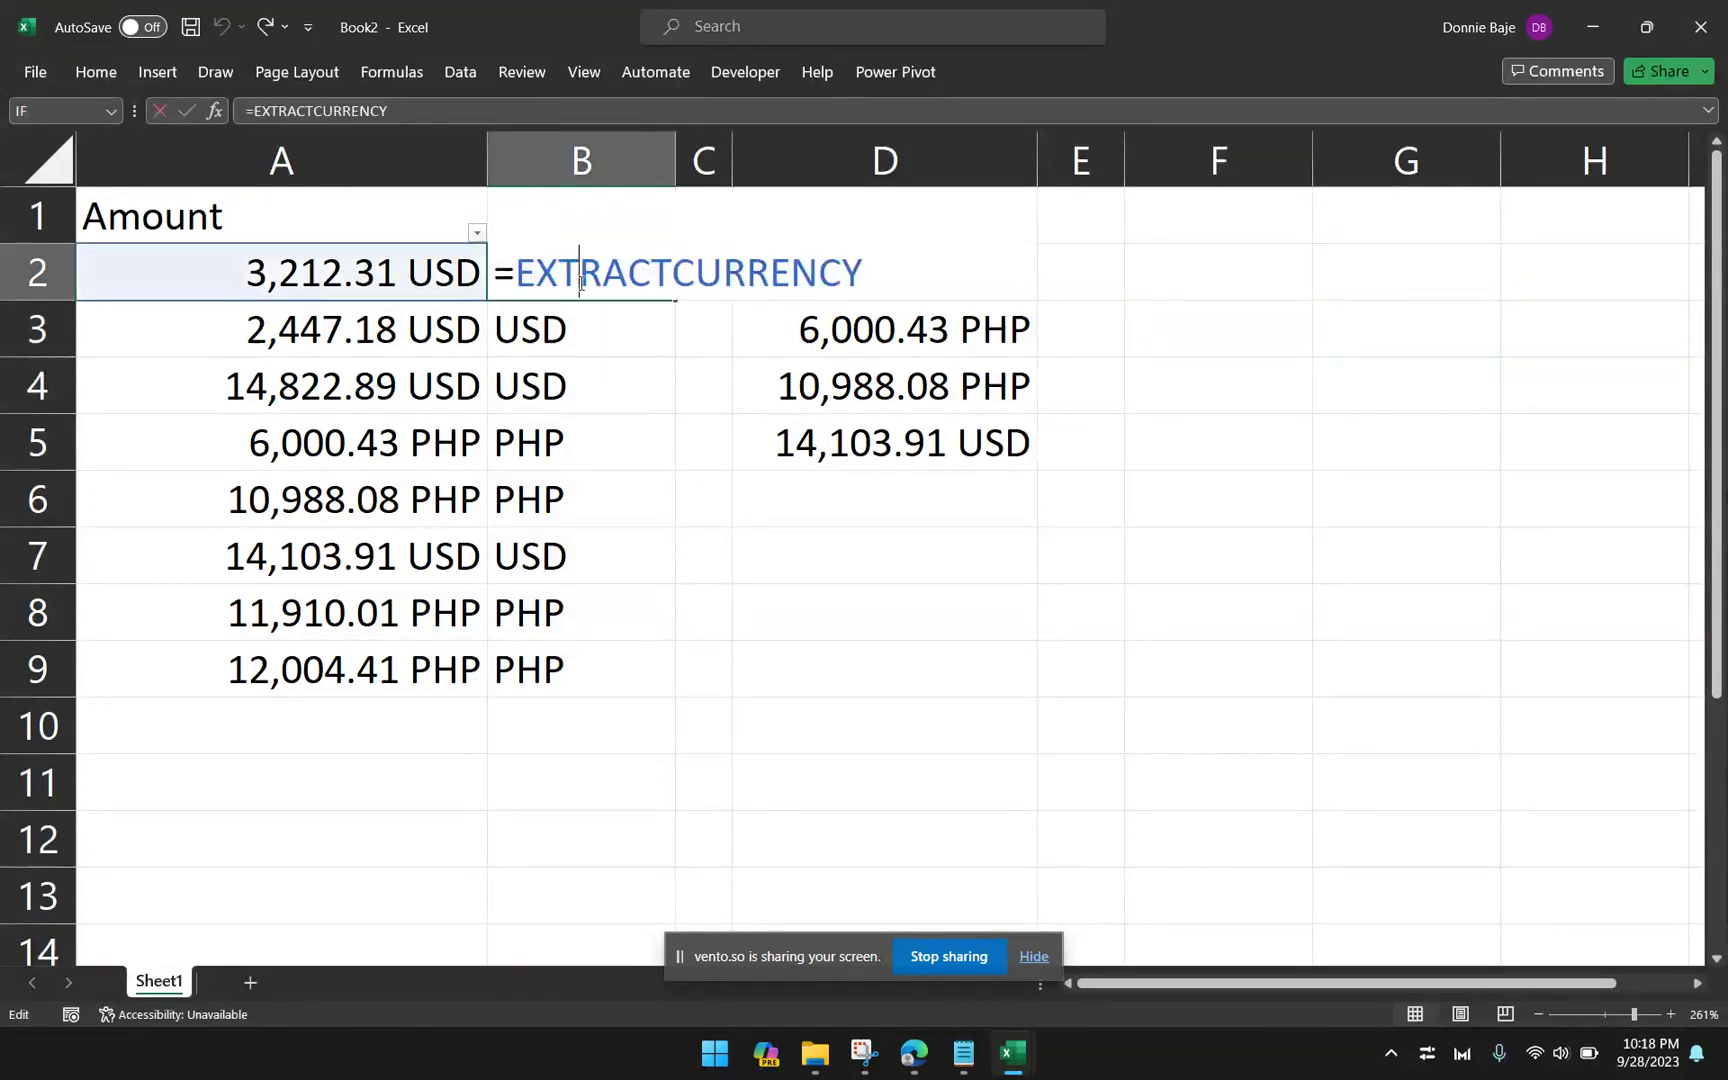
pyautogui.press('Escape')
pyautogui.click(420, 71)
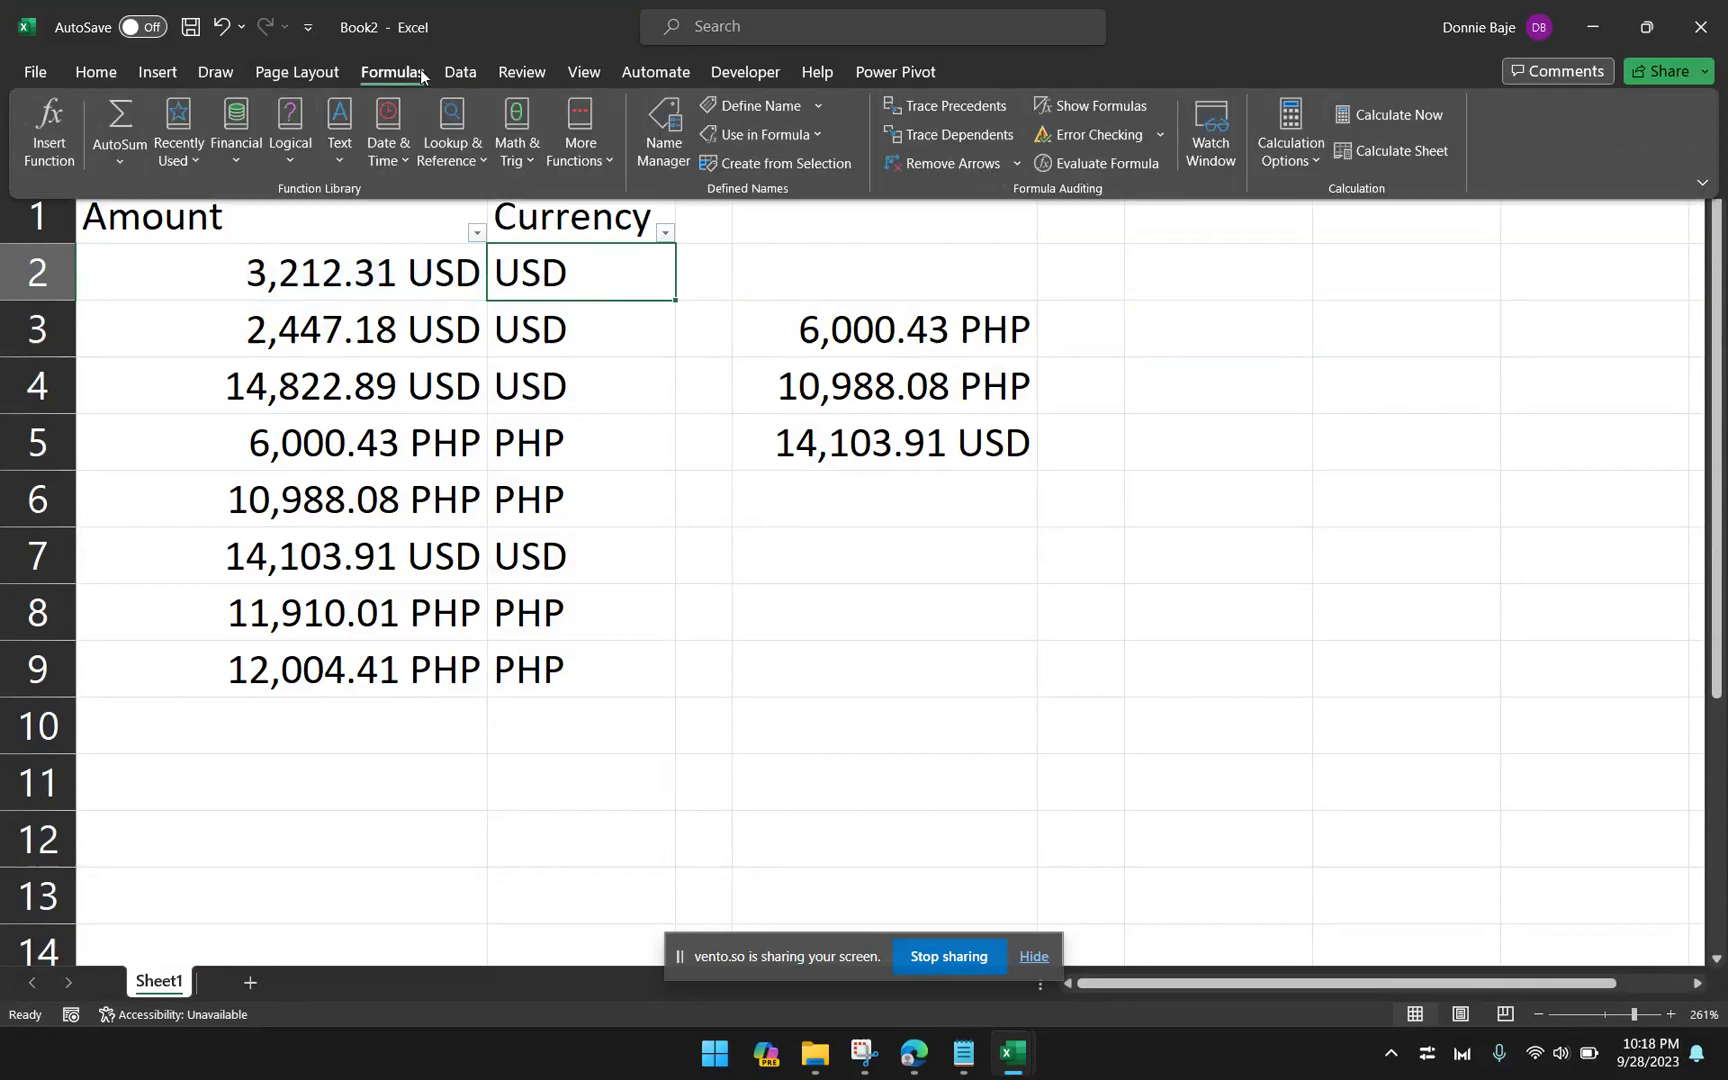
# Step: Review the EXTRACTCURRENCY definition in Name Manager
pyautogui.click(670, 140)
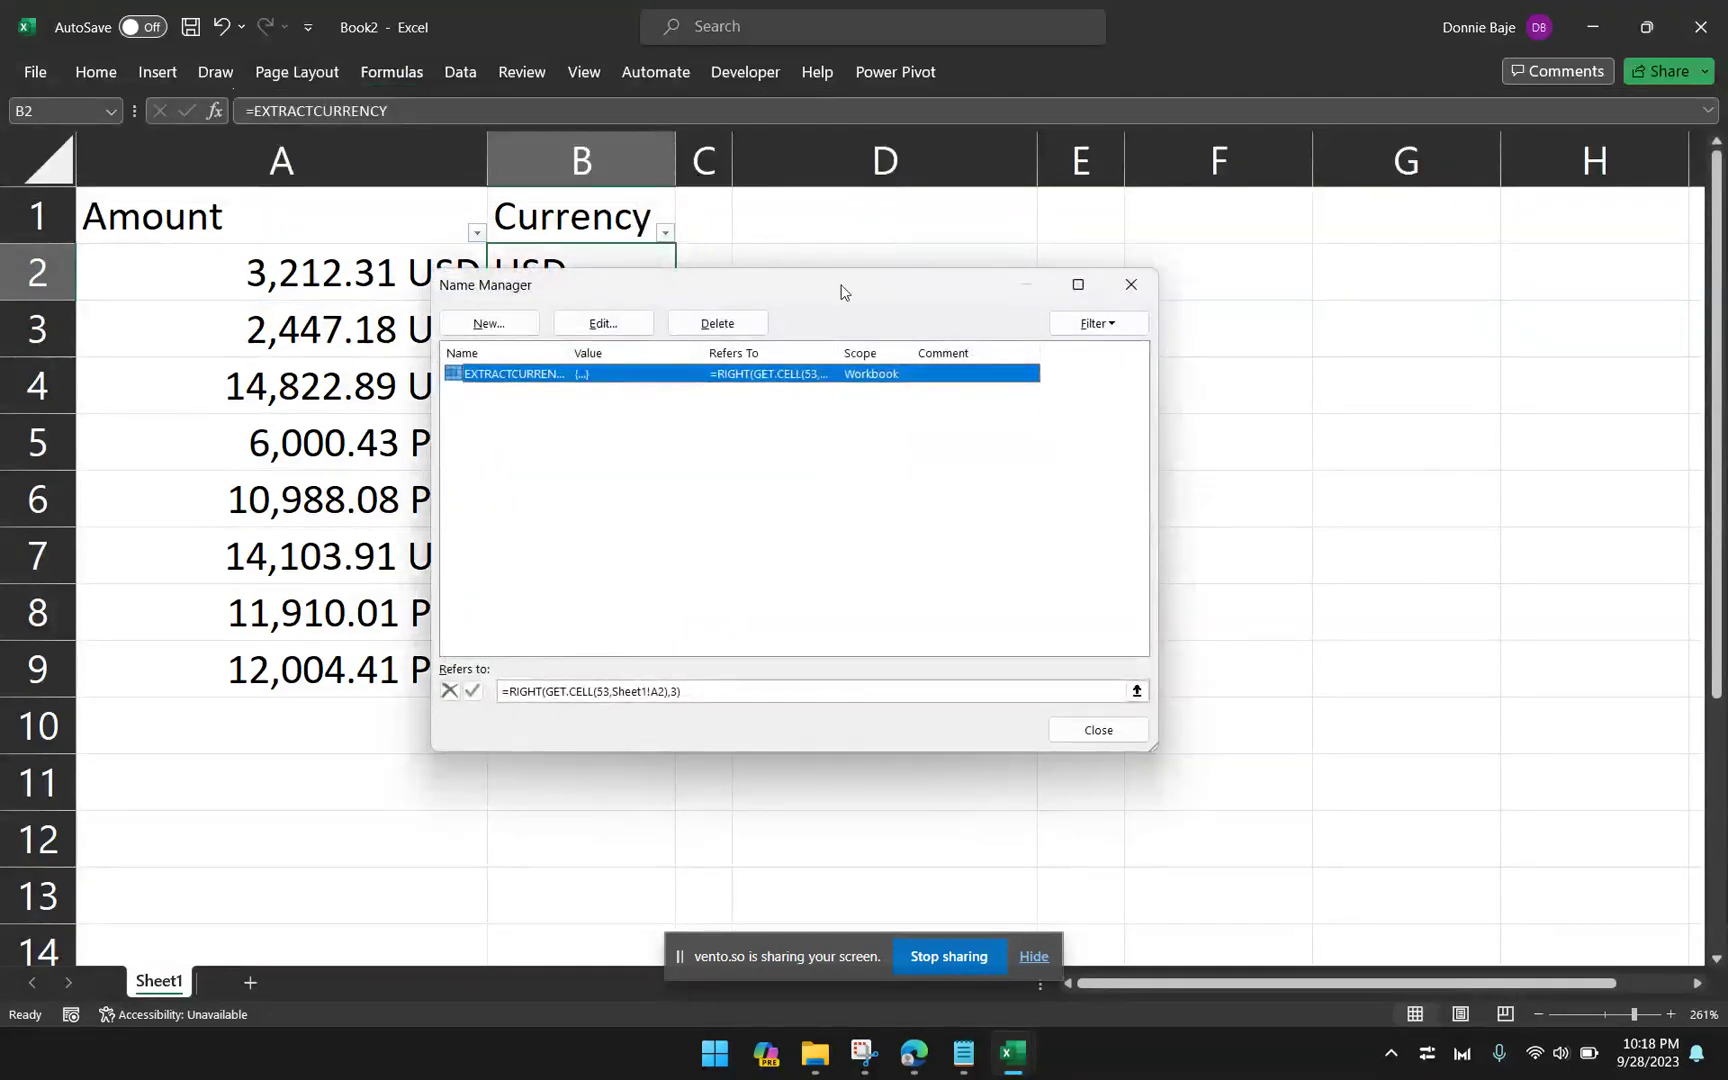
pyautogui.moveTo(958, 284); pyautogui.dragTo(903, 371)
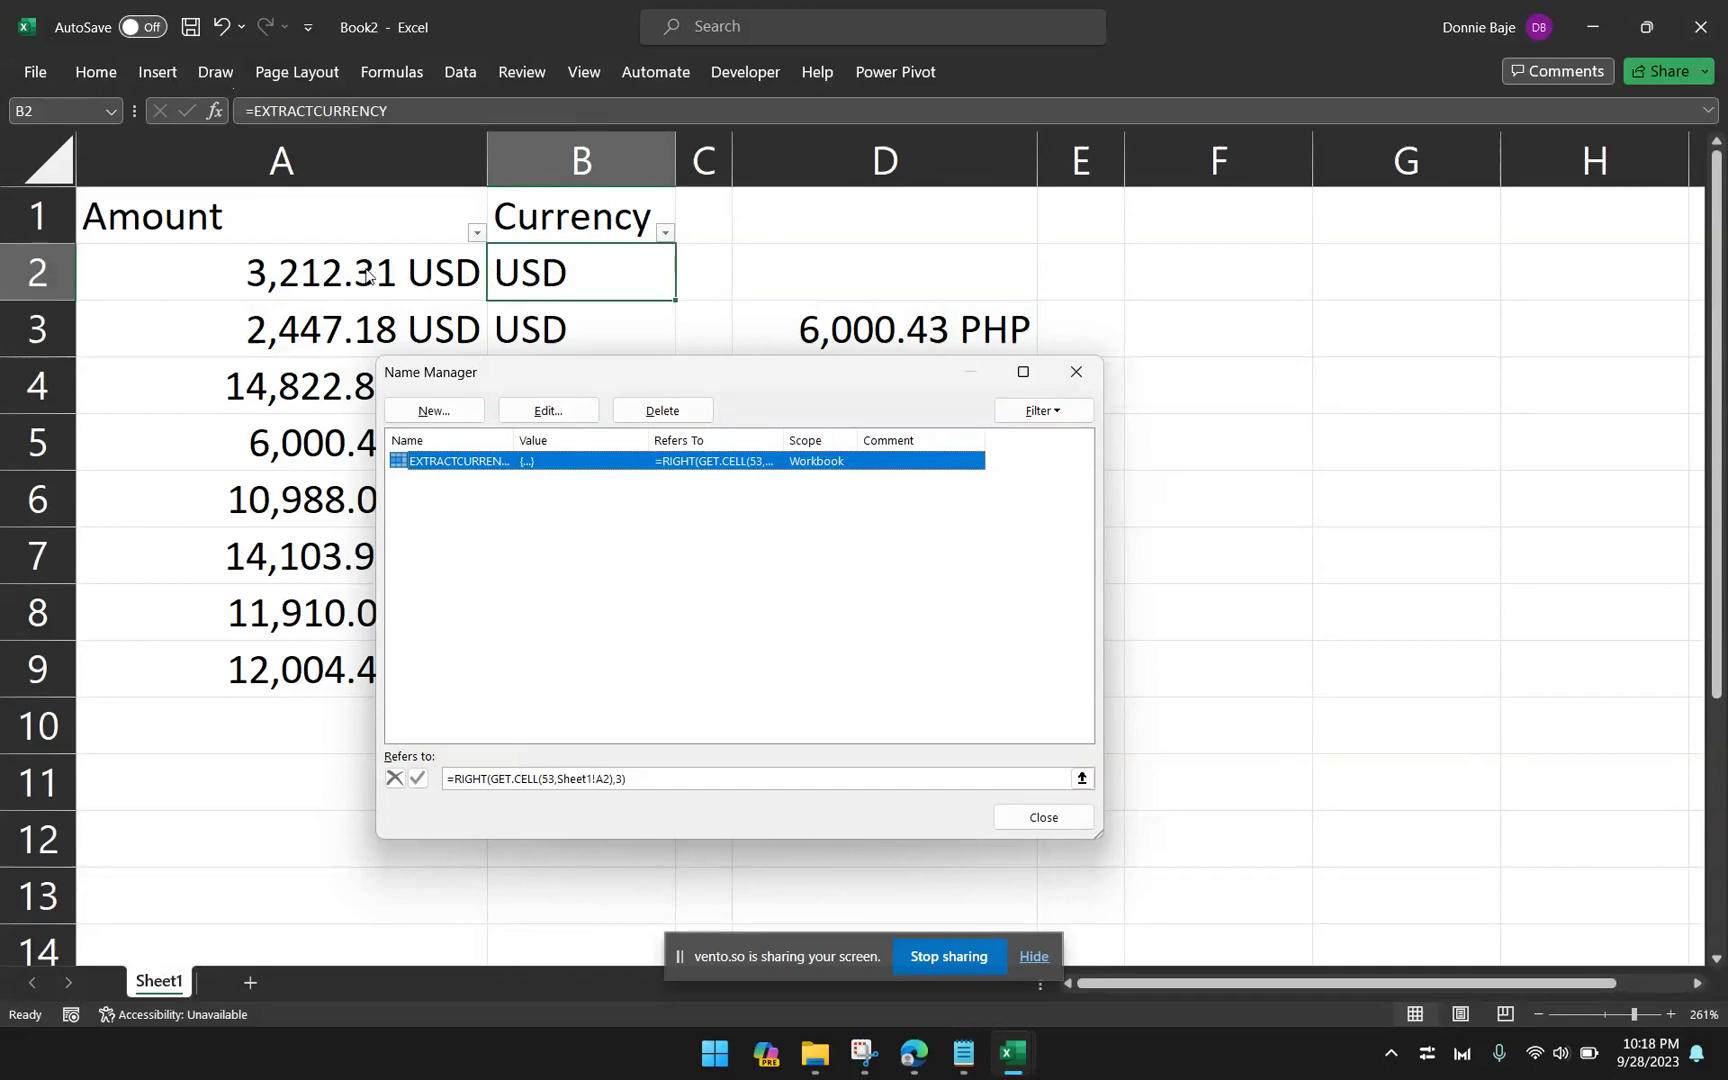
pyautogui.click(1076, 371)
# Step: Widen column E and fill =EXTRACTCURRENCY into E3:E5, giving PHP, PHP and USD
pyautogui.moveTo(1125, 160); pyautogui.dragTo(1291, 162)
pyautogui.click(1160, 332)
pyautogui.write('=E')
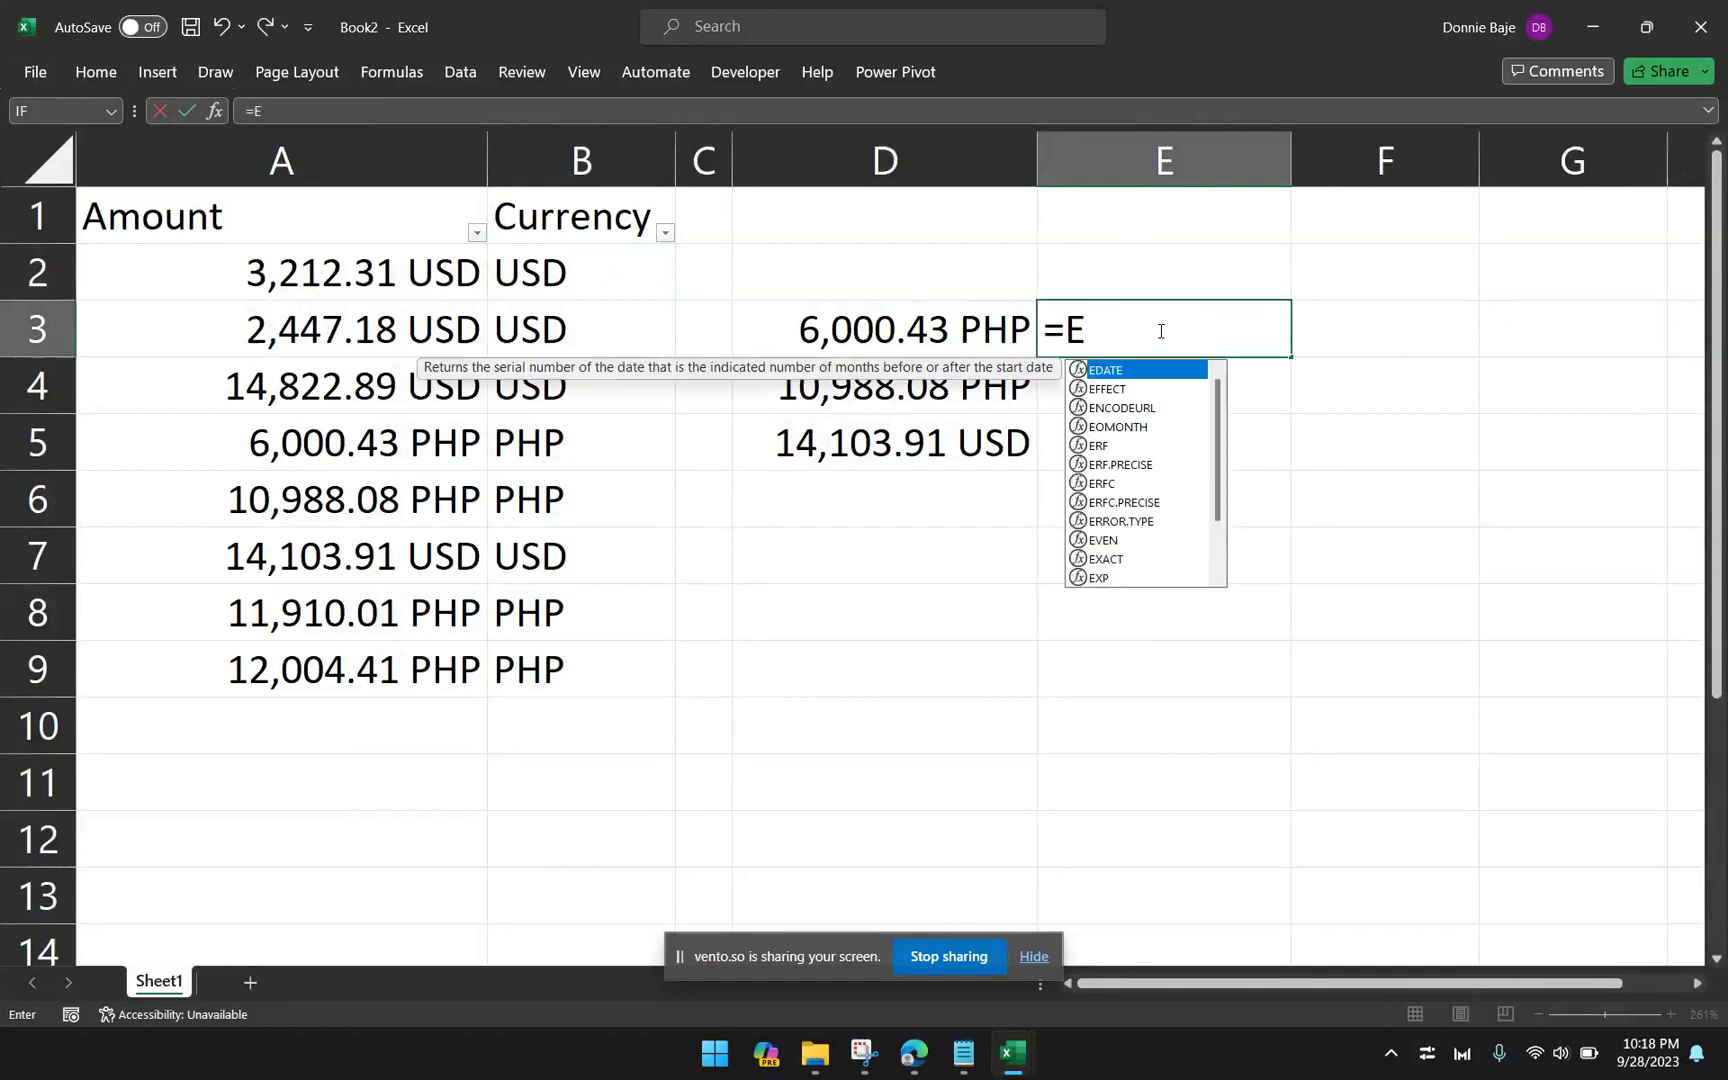
pyautogui.write('XT')
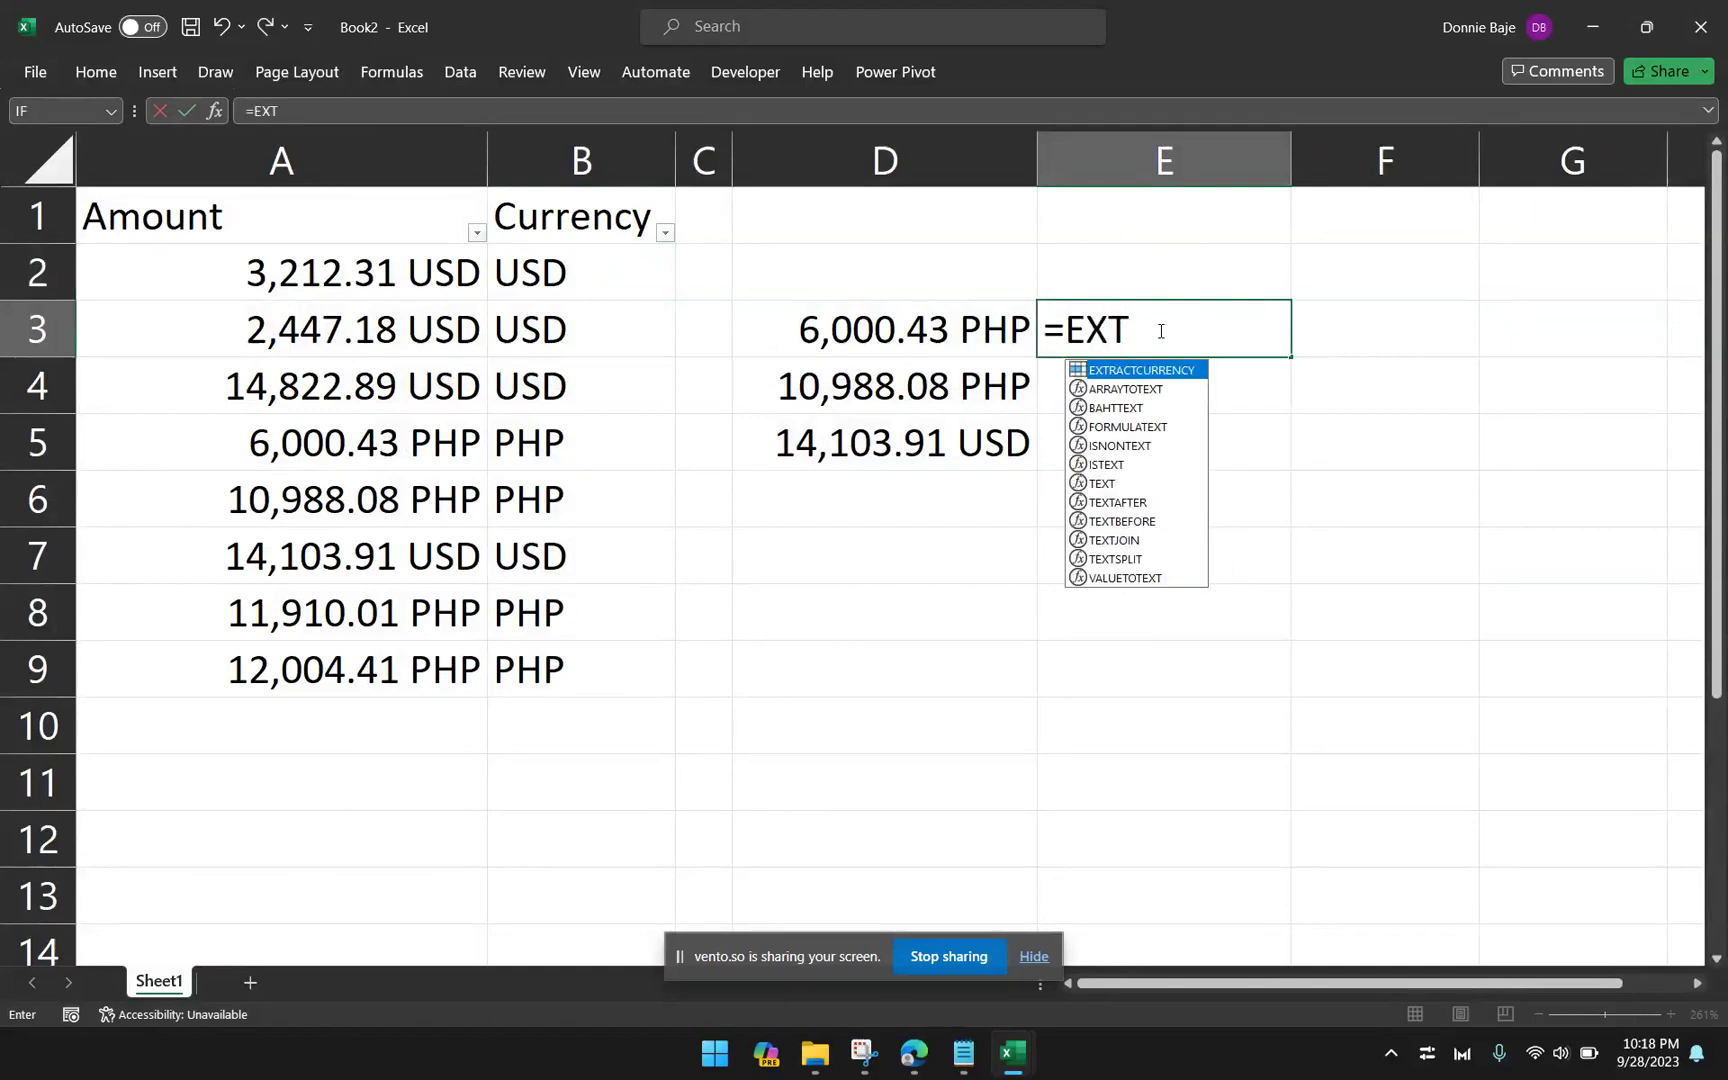
pyautogui.write('R')
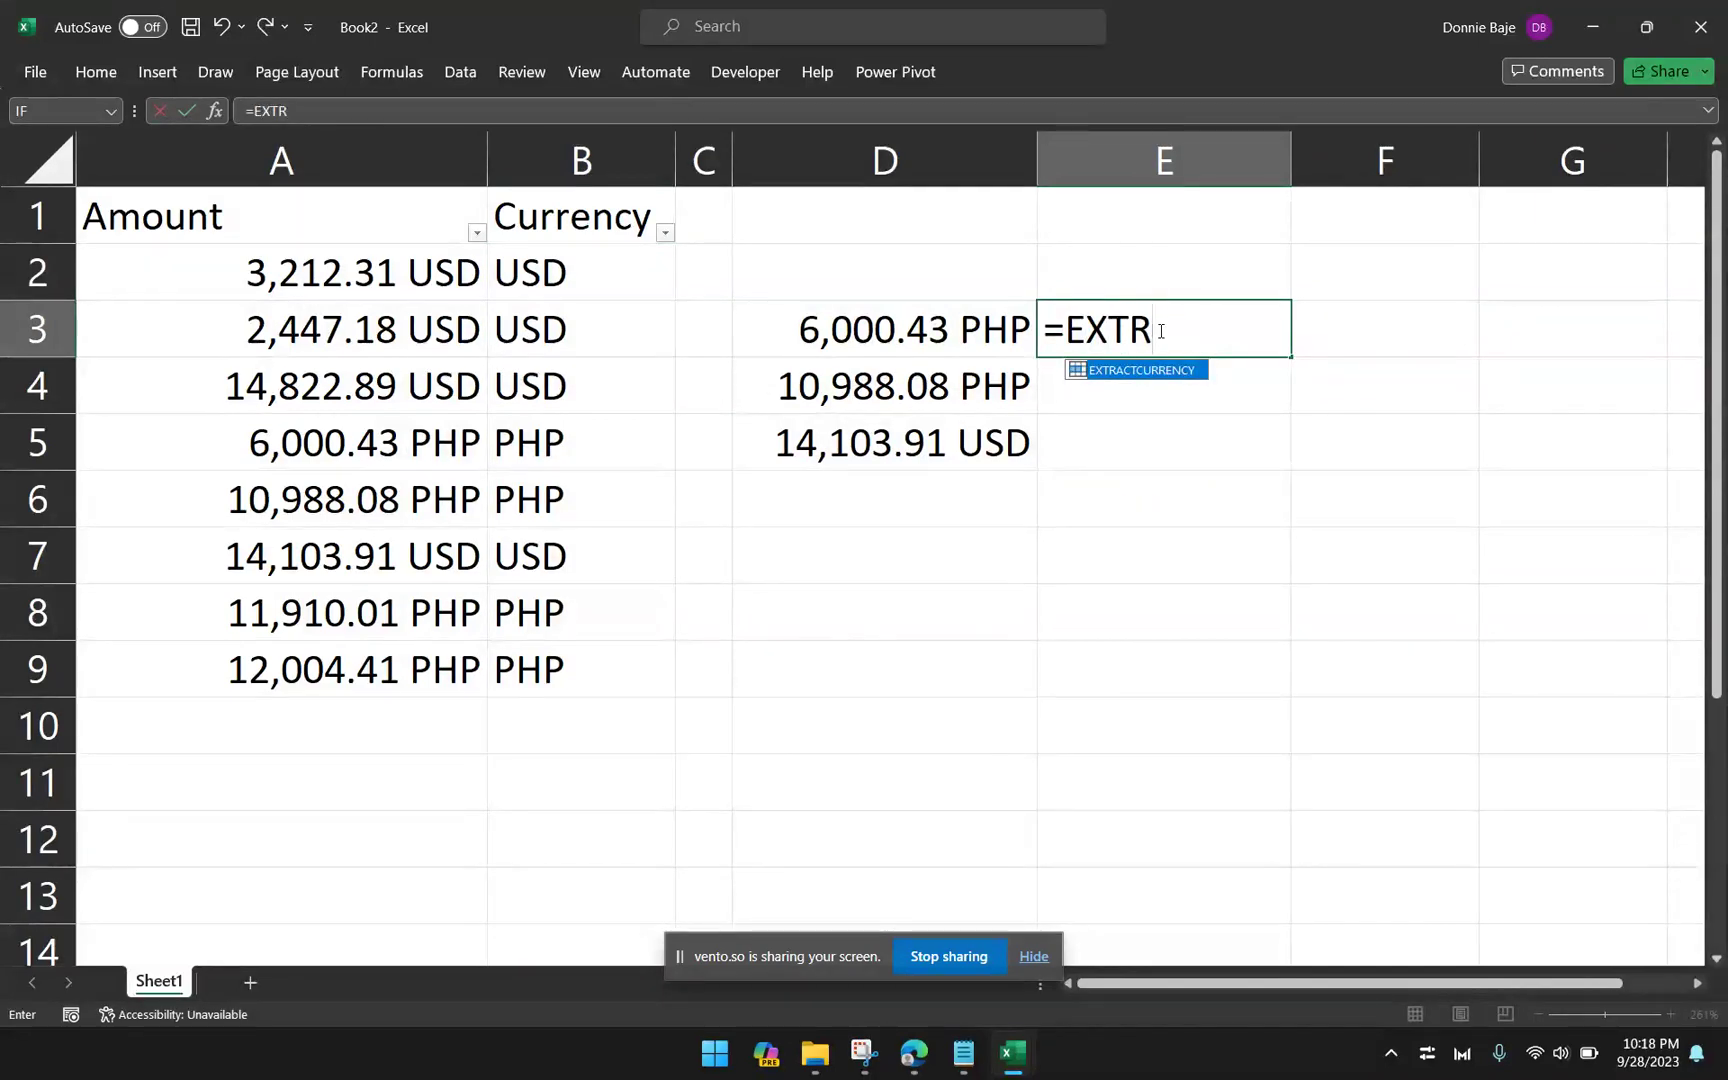
pyautogui.press('Tab')
pyautogui.press('Left')
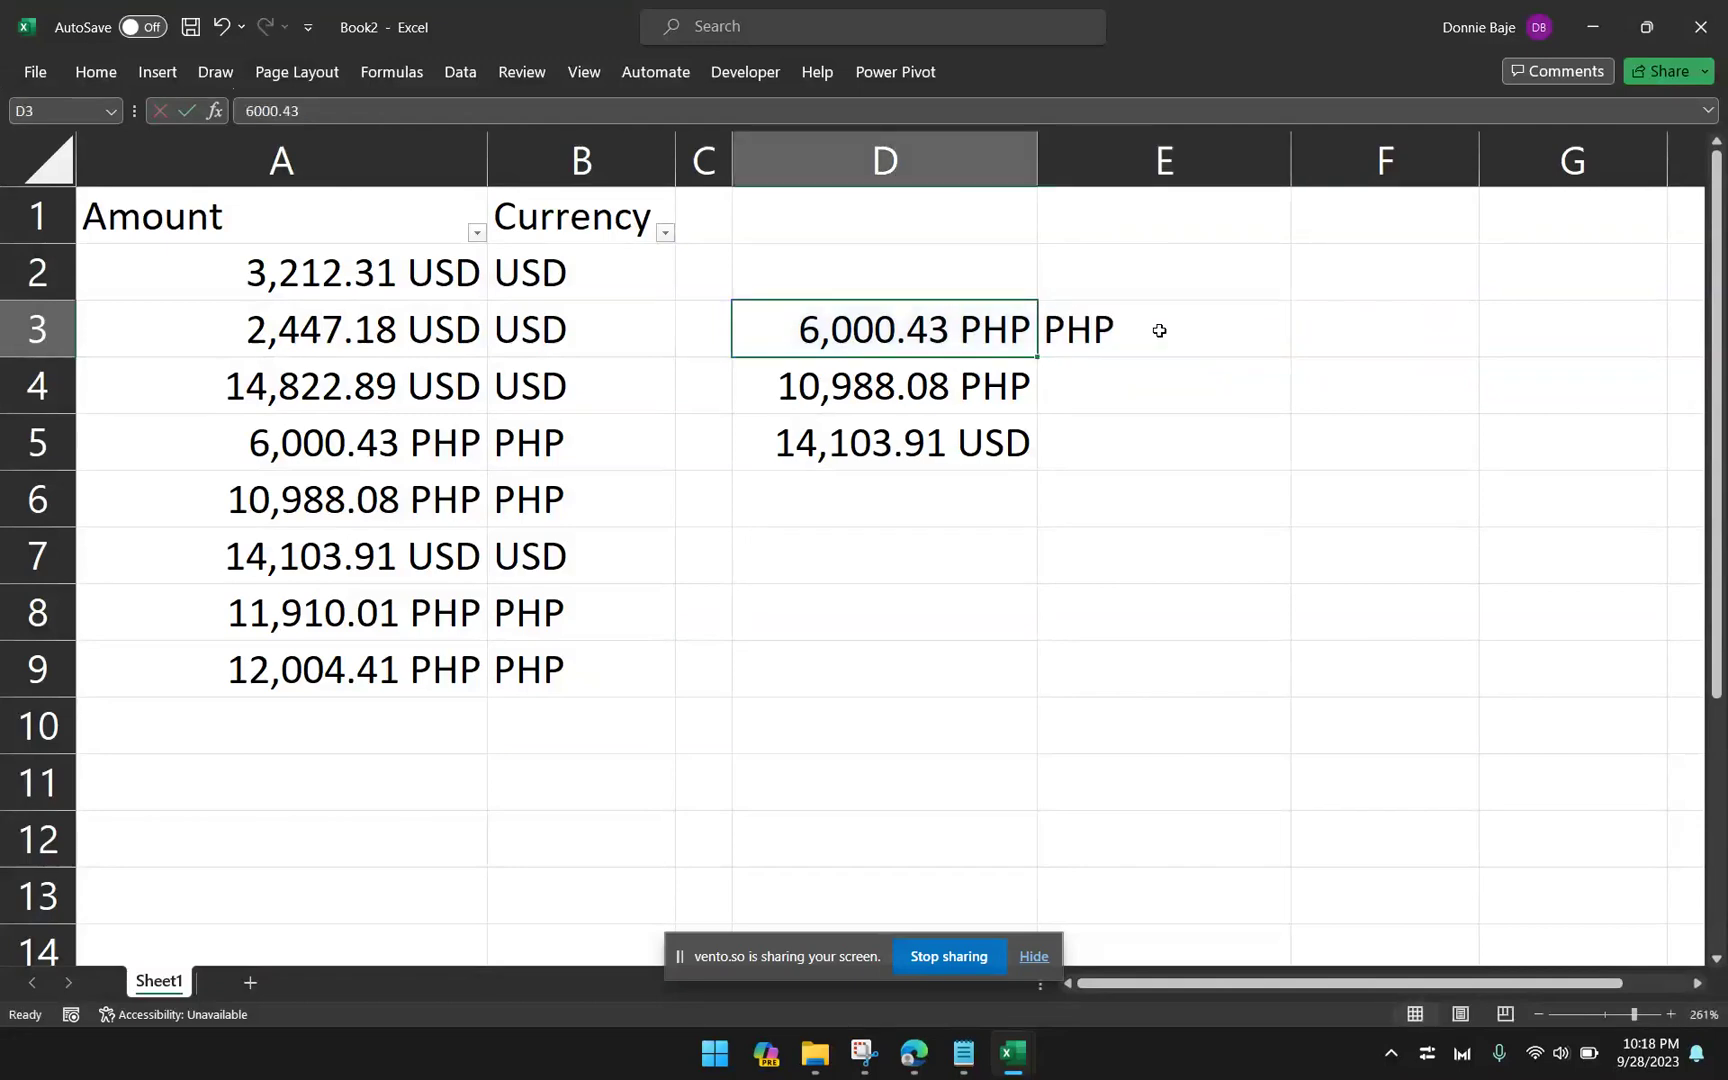
pyautogui.click(1159, 331)
pyautogui.moveTo(1290, 357); pyautogui.dragTo(1237, 444)
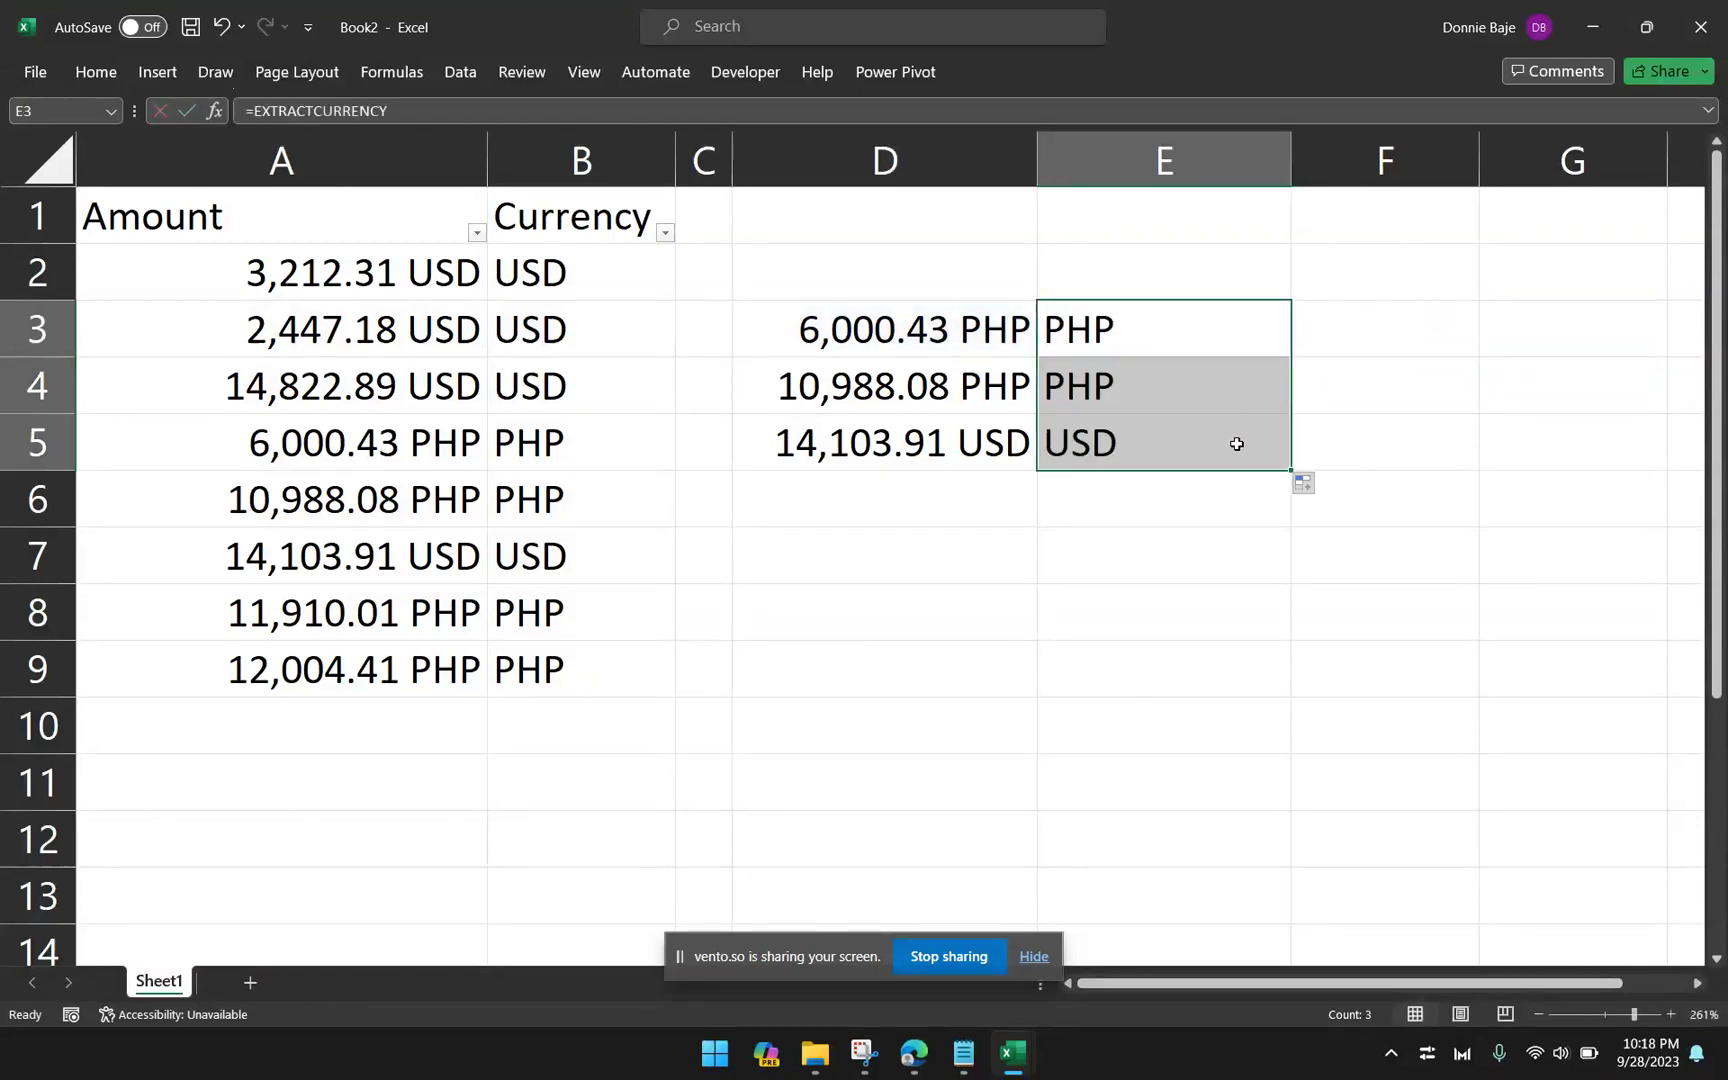
pyautogui.click(1157, 532)
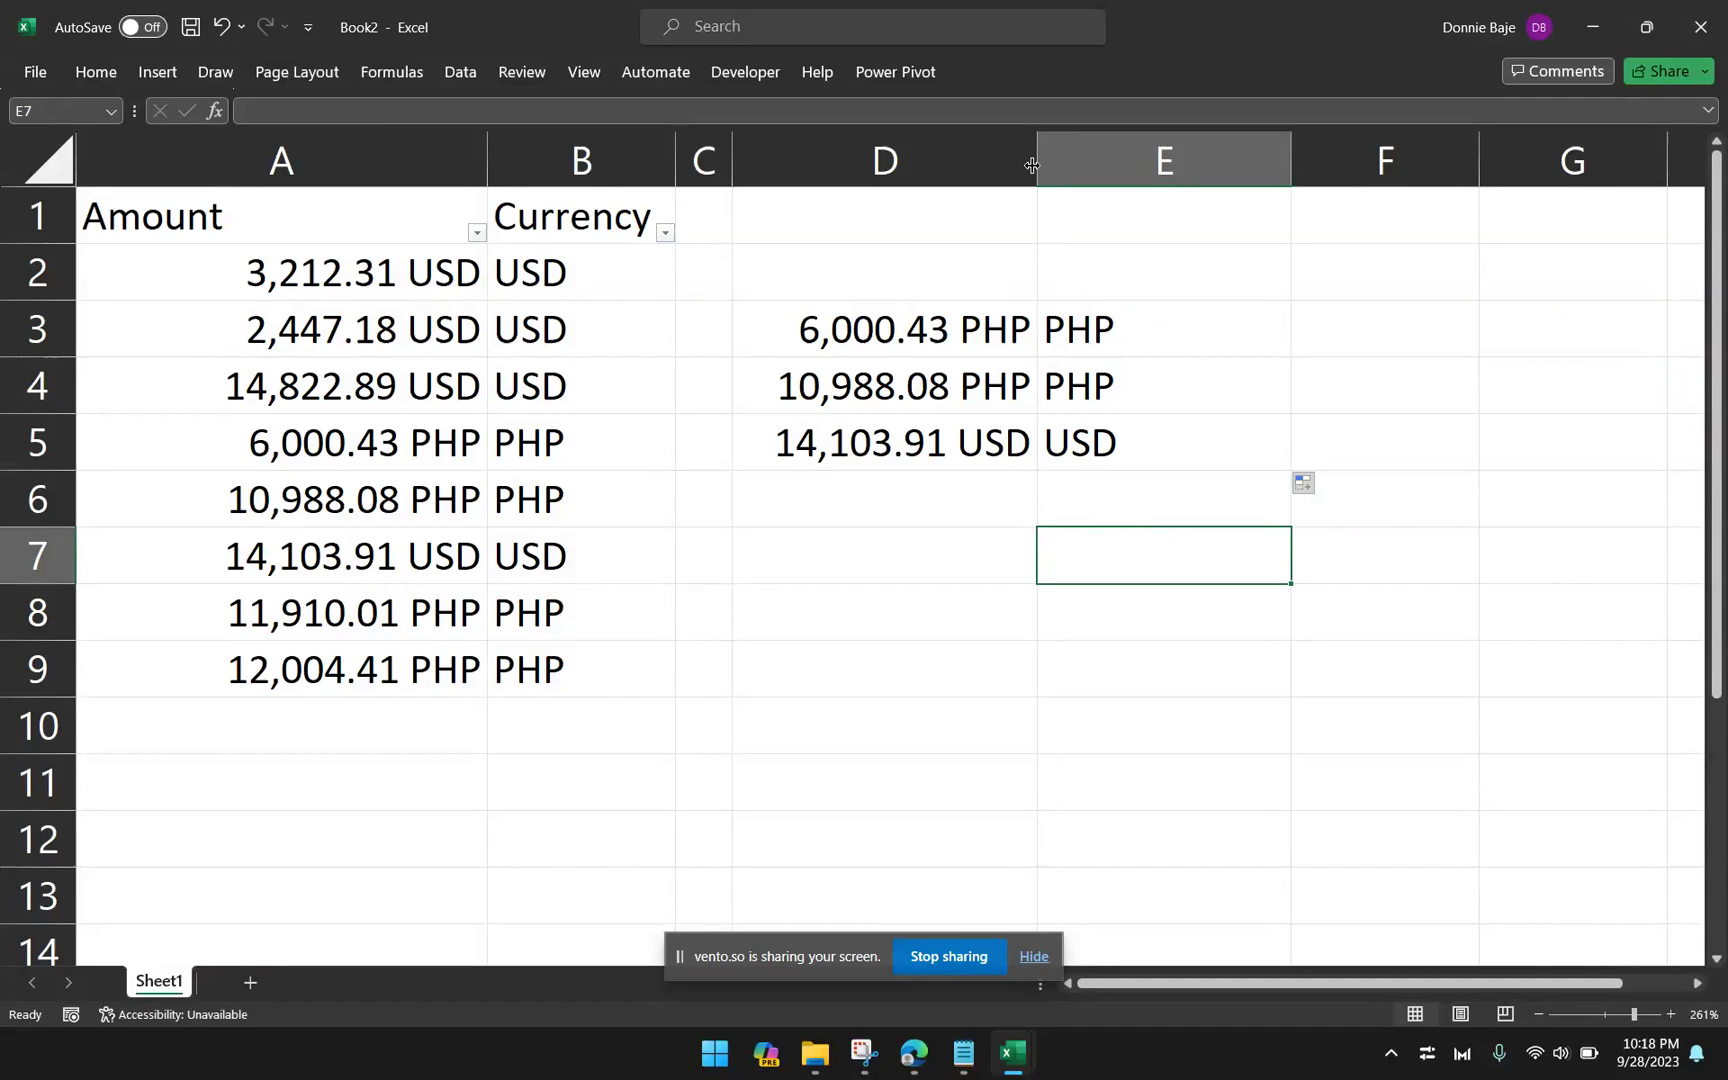
# Step: Narrow column D, re-enter E3's formula and fill it down through E5
pyautogui.moveTo(1032, 165); pyautogui.dragTo(906, 148)
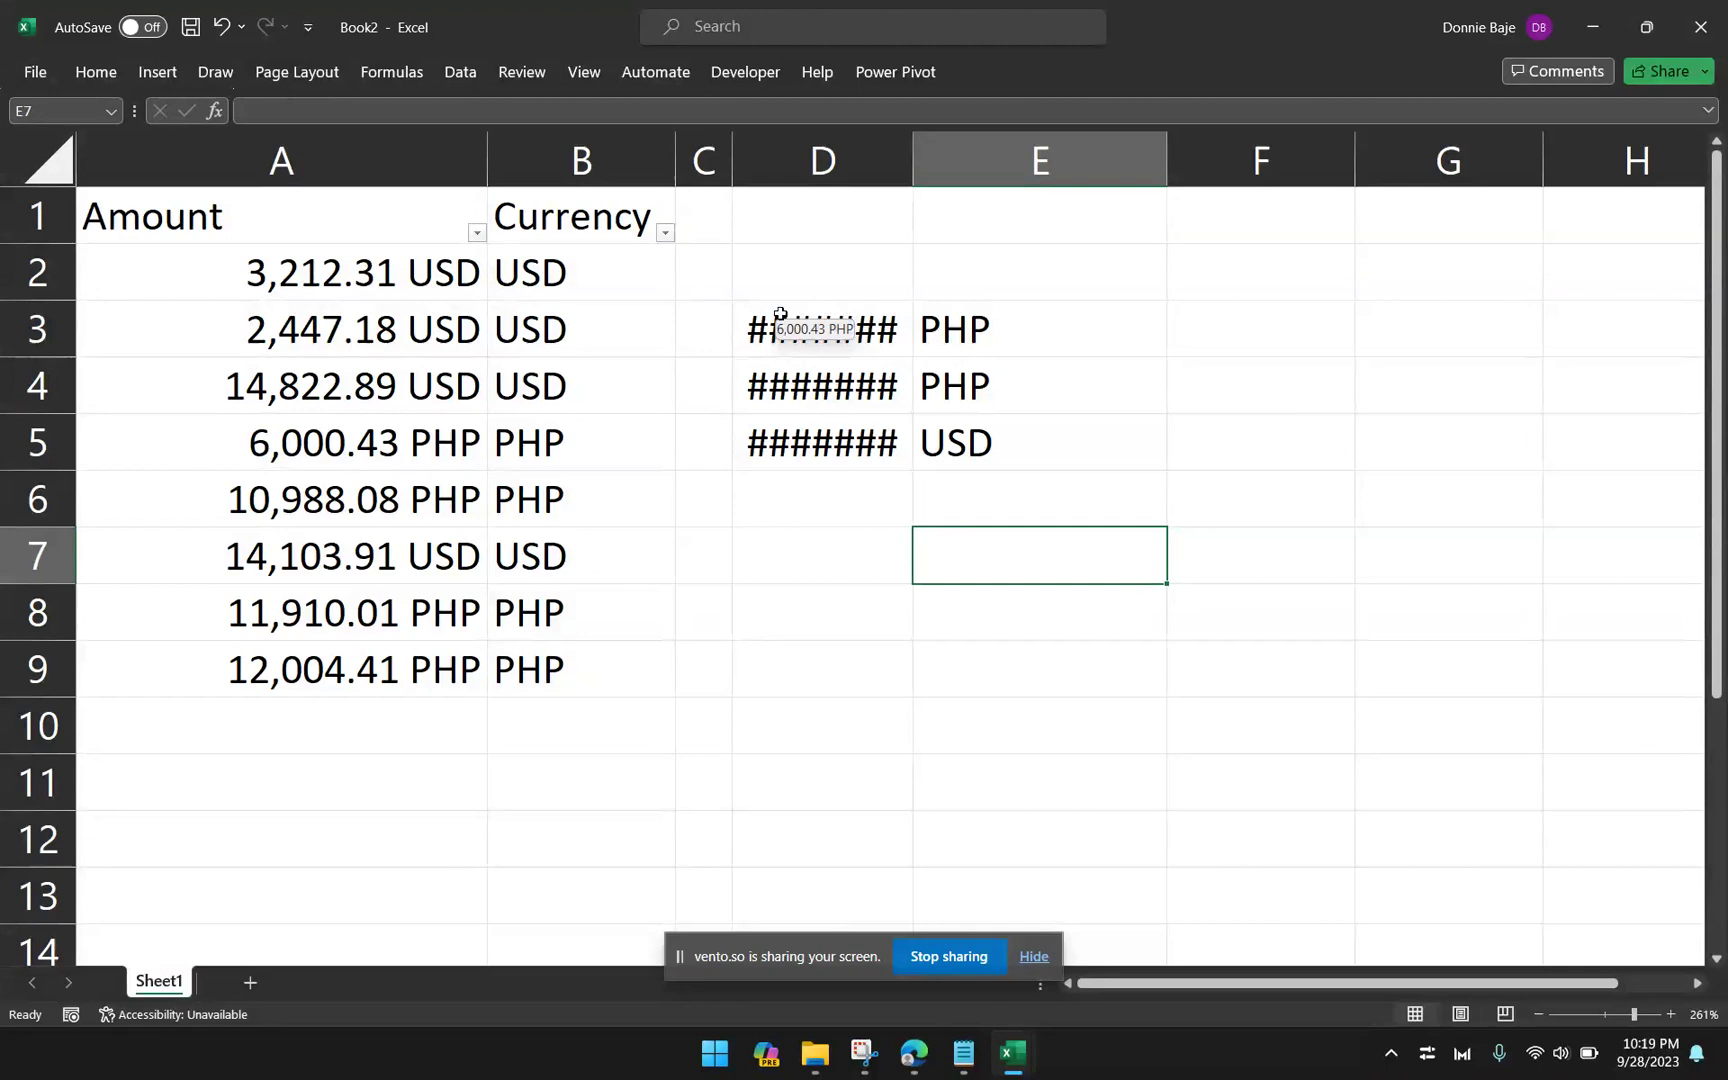
pyautogui.click(1040, 334)
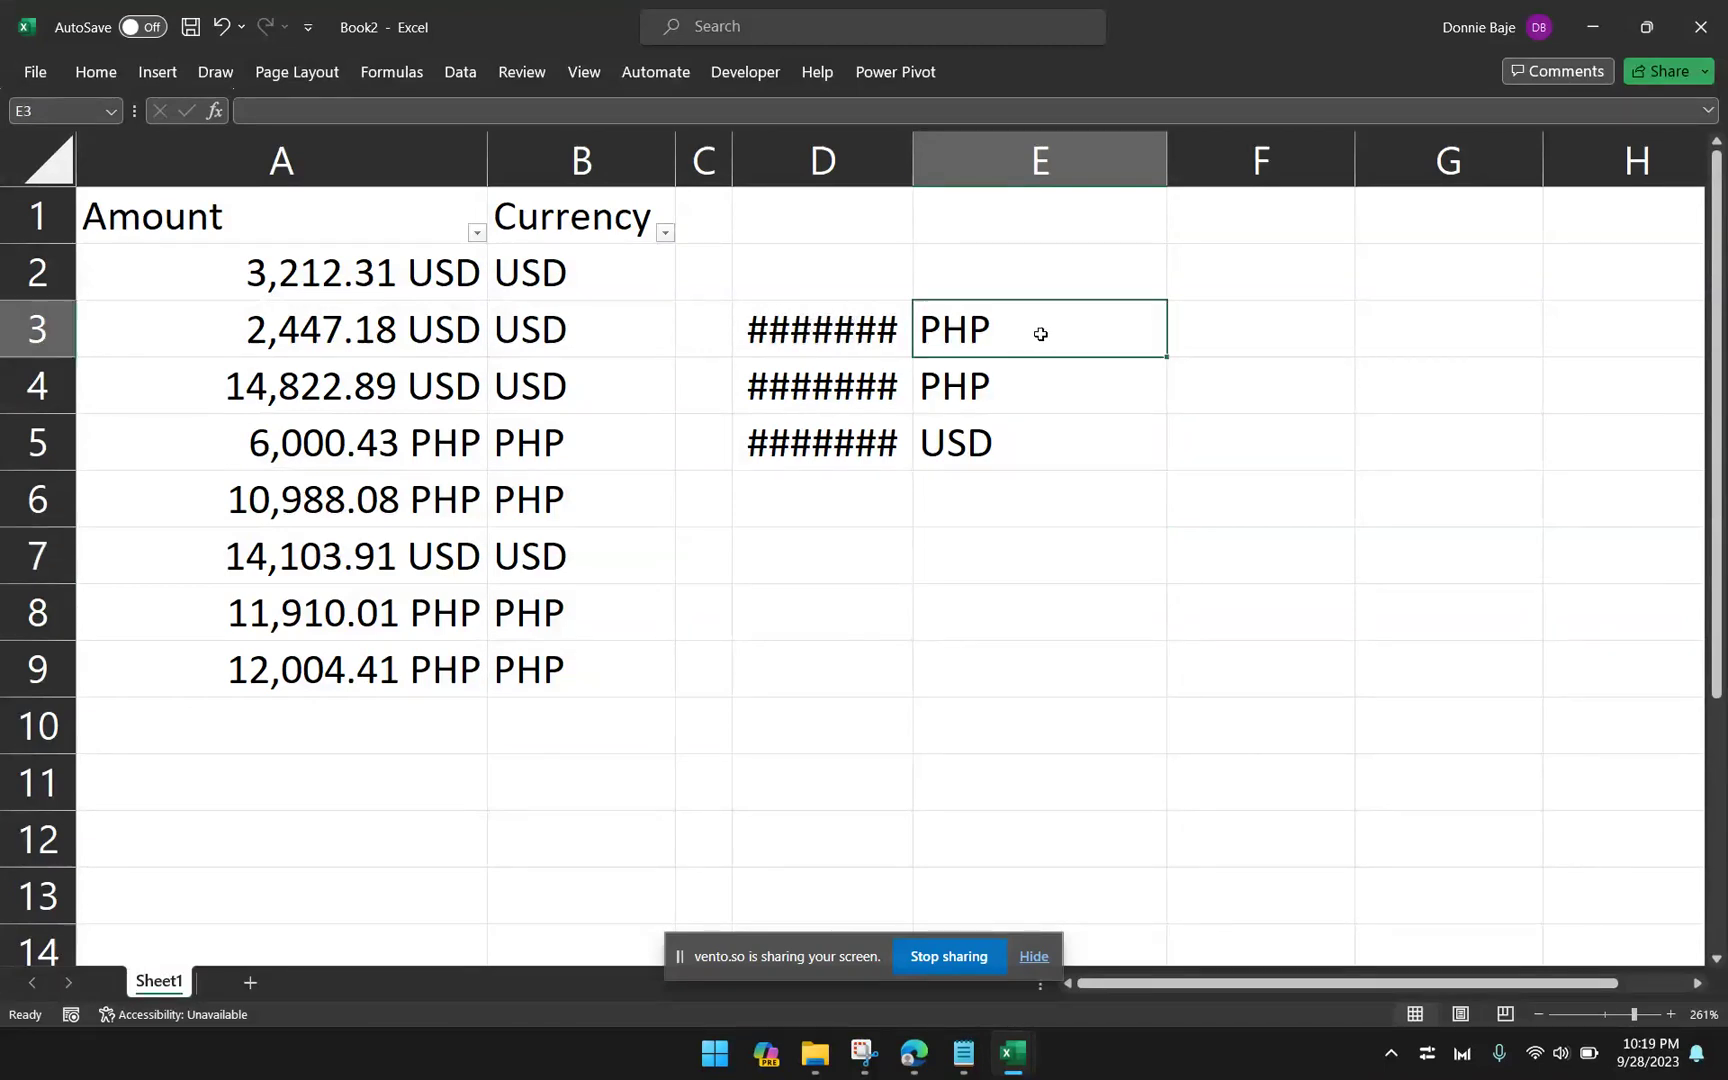
pyautogui.doubleClick(1041, 335)
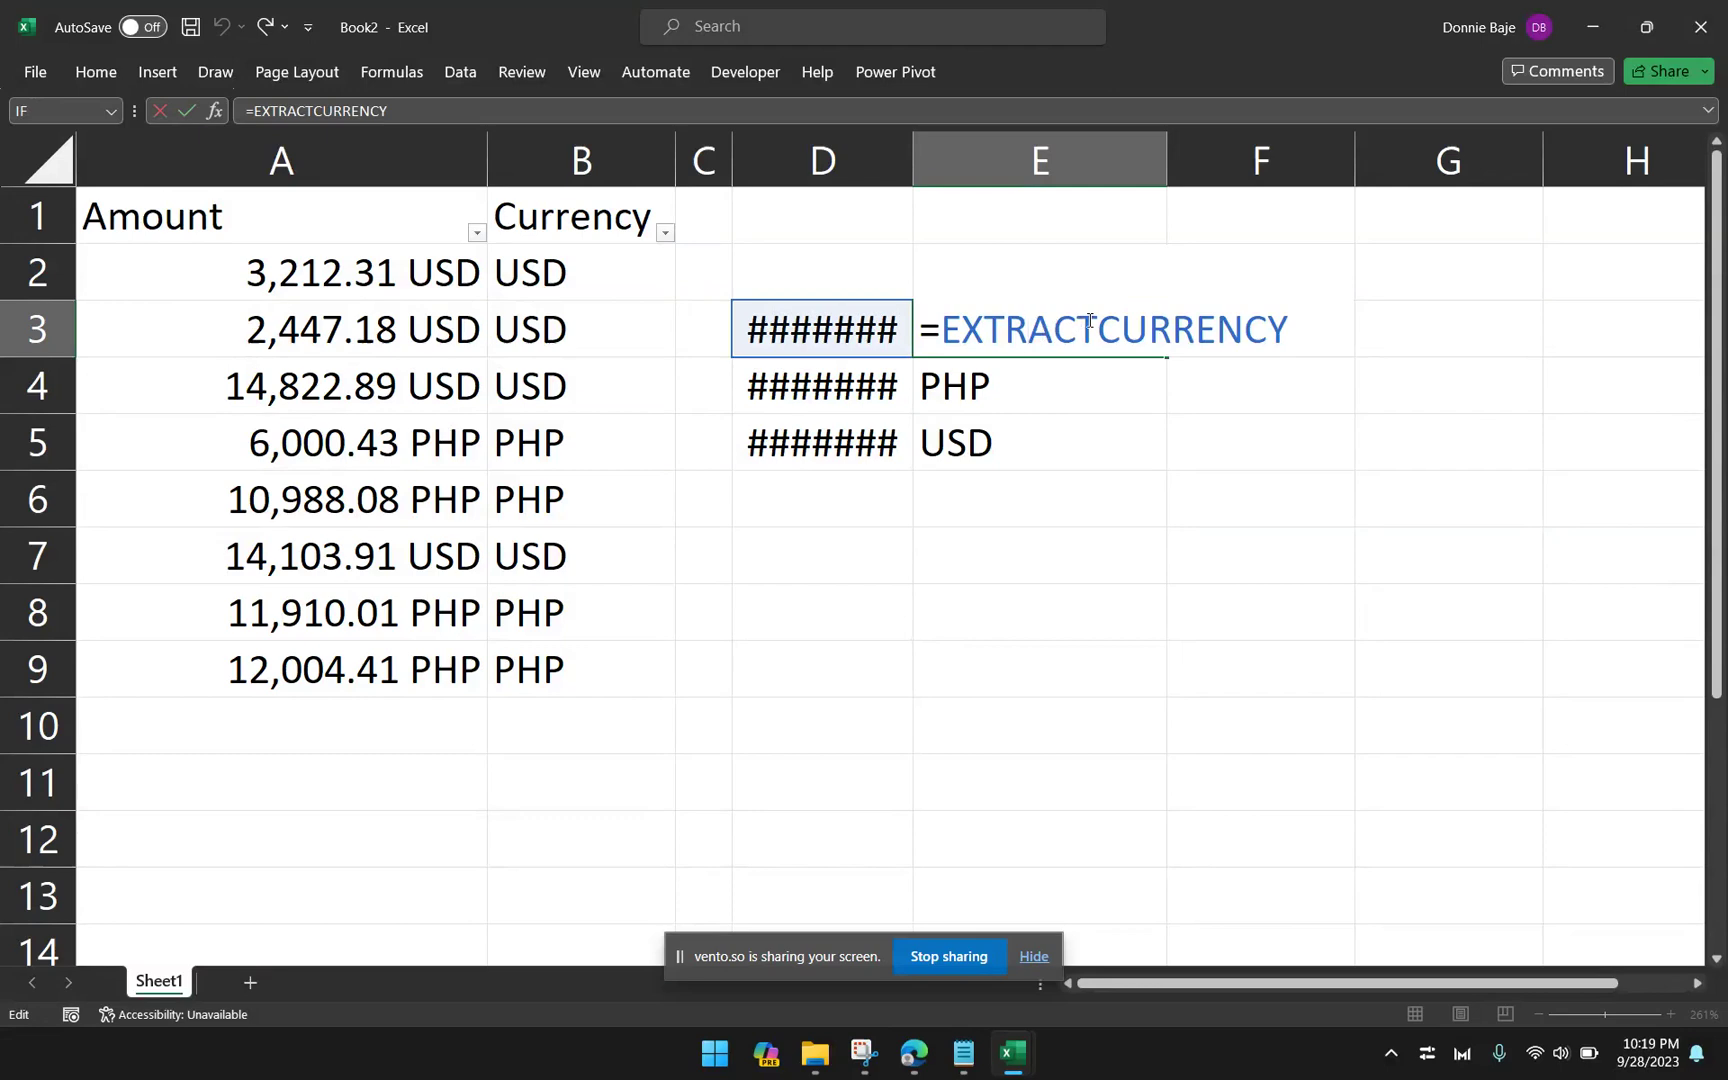
pyautogui.press('Return')
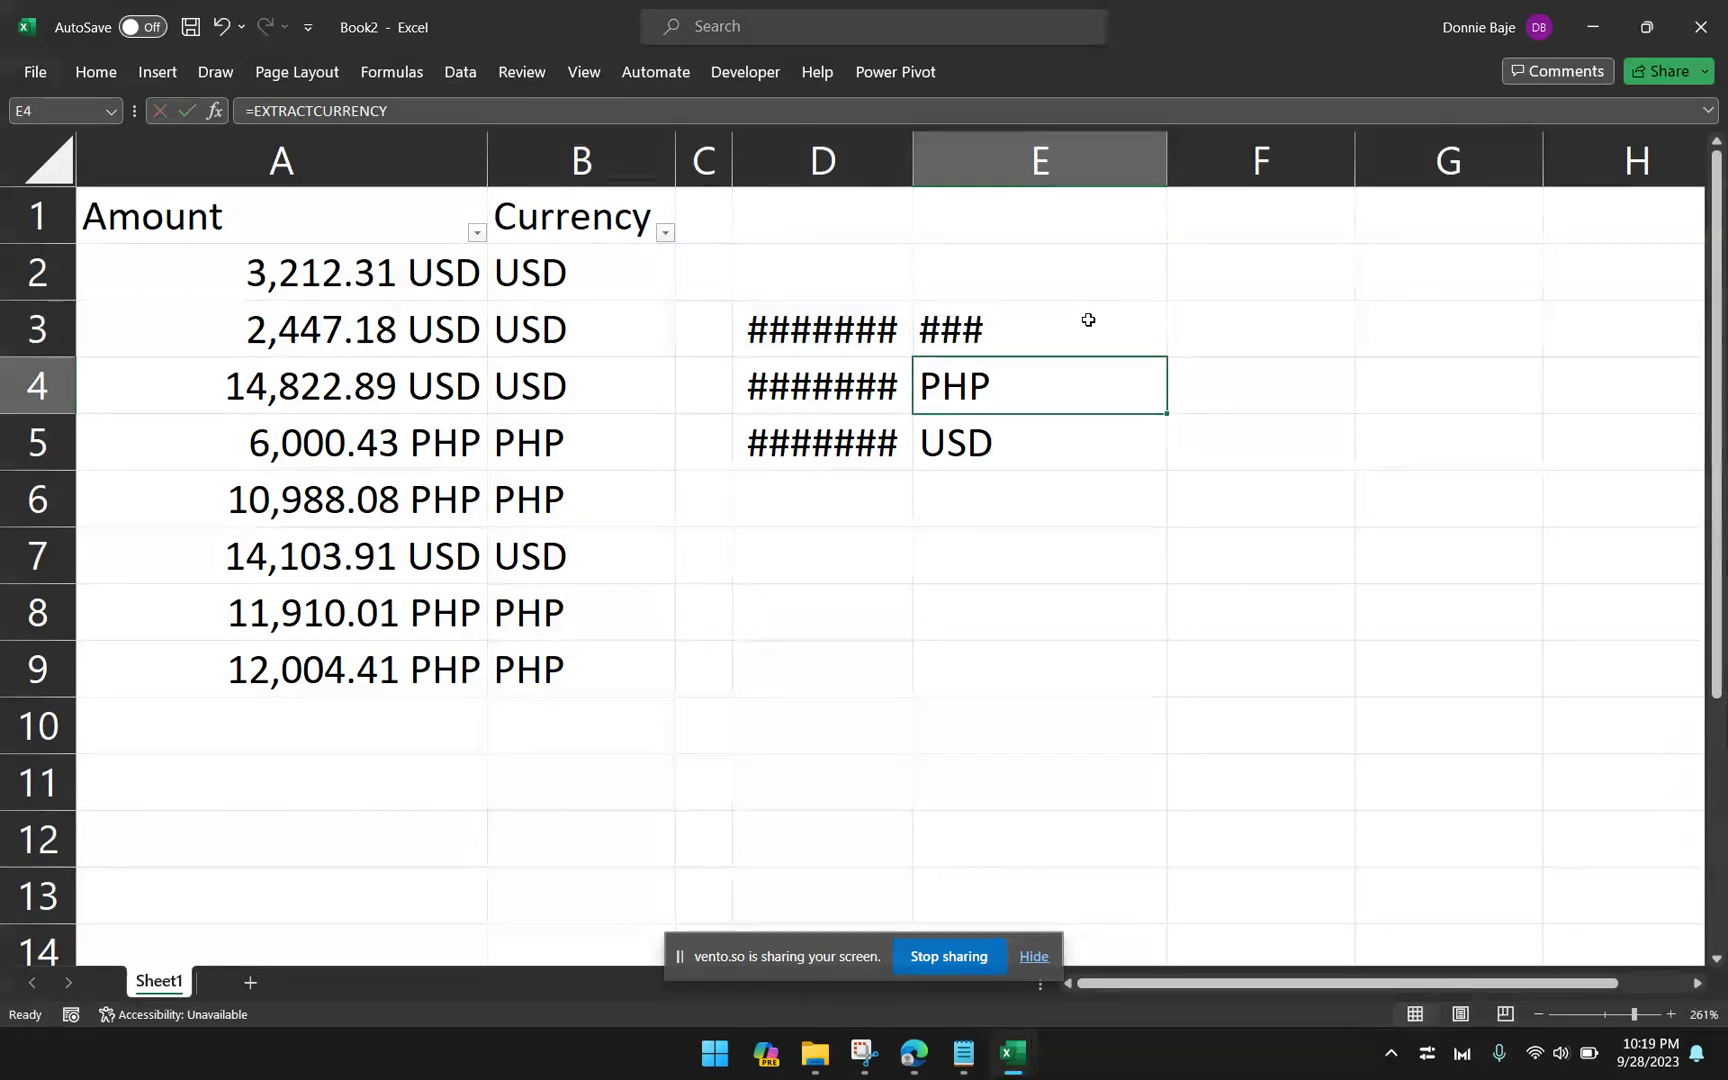
pyautogui.click(1090, 325)
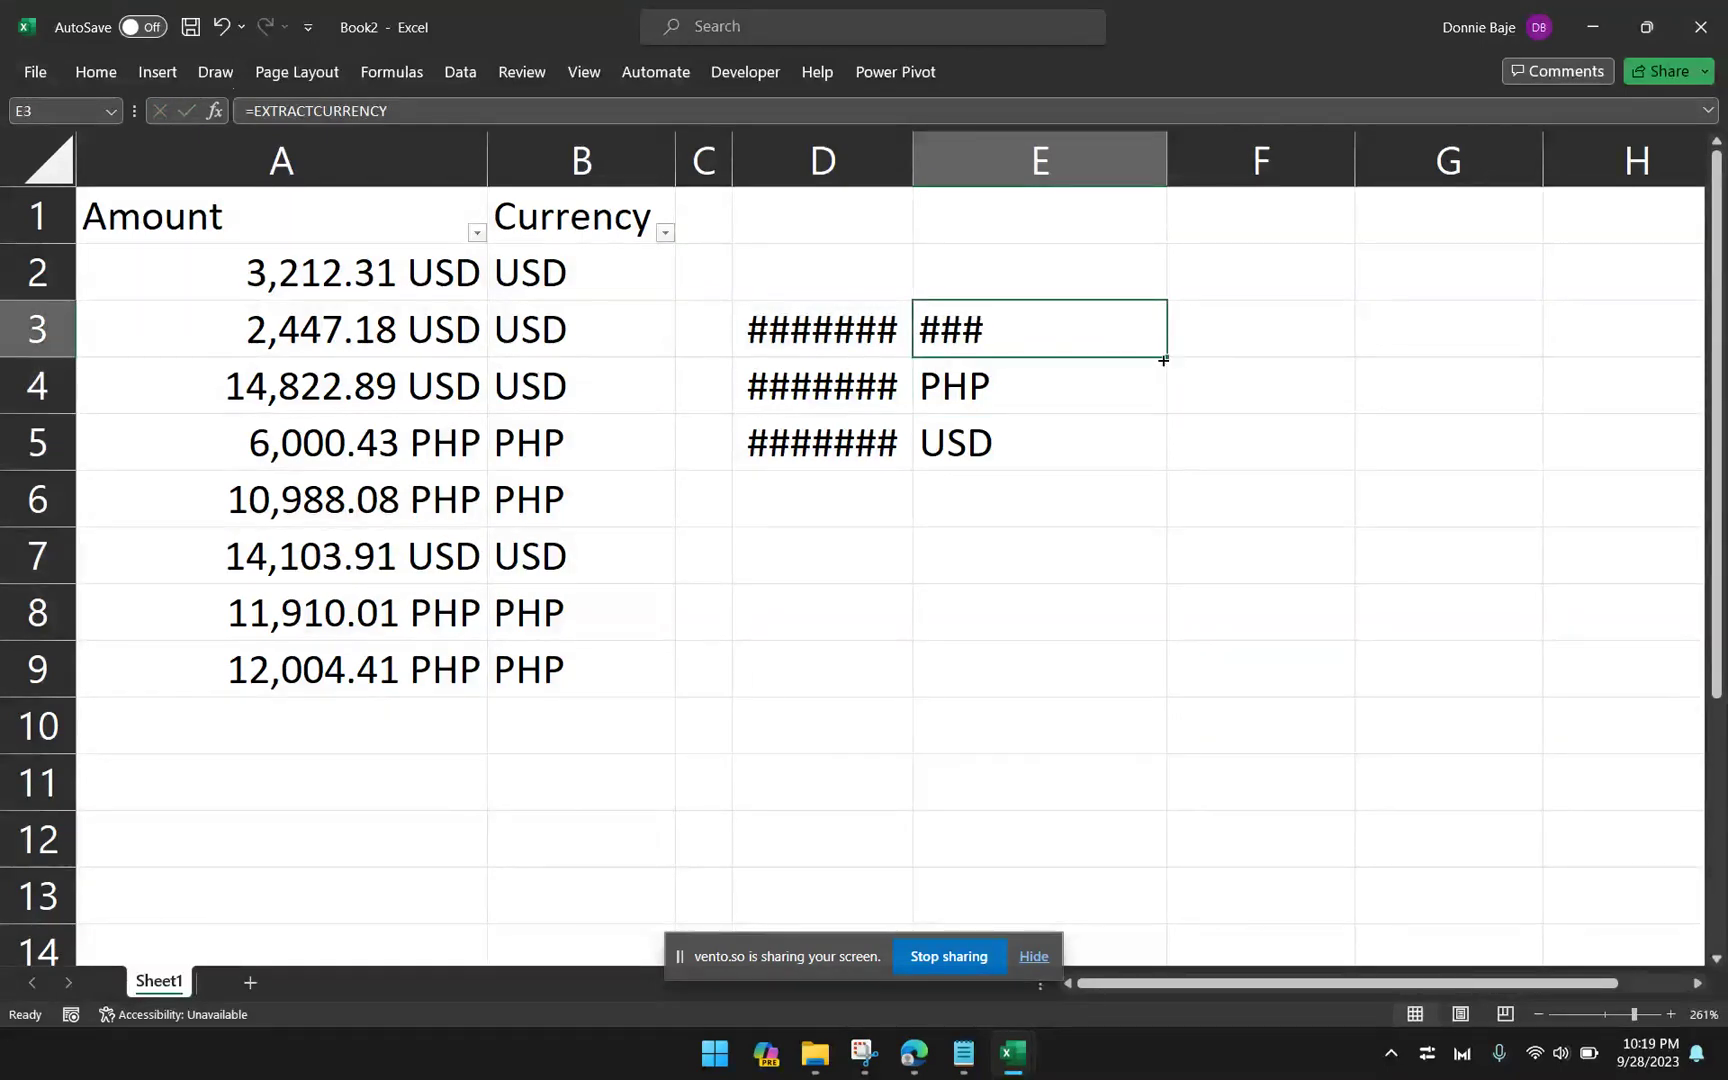
pyautogui.moveTo(1163, 360); pyautogui.dragTo(1164, 470)
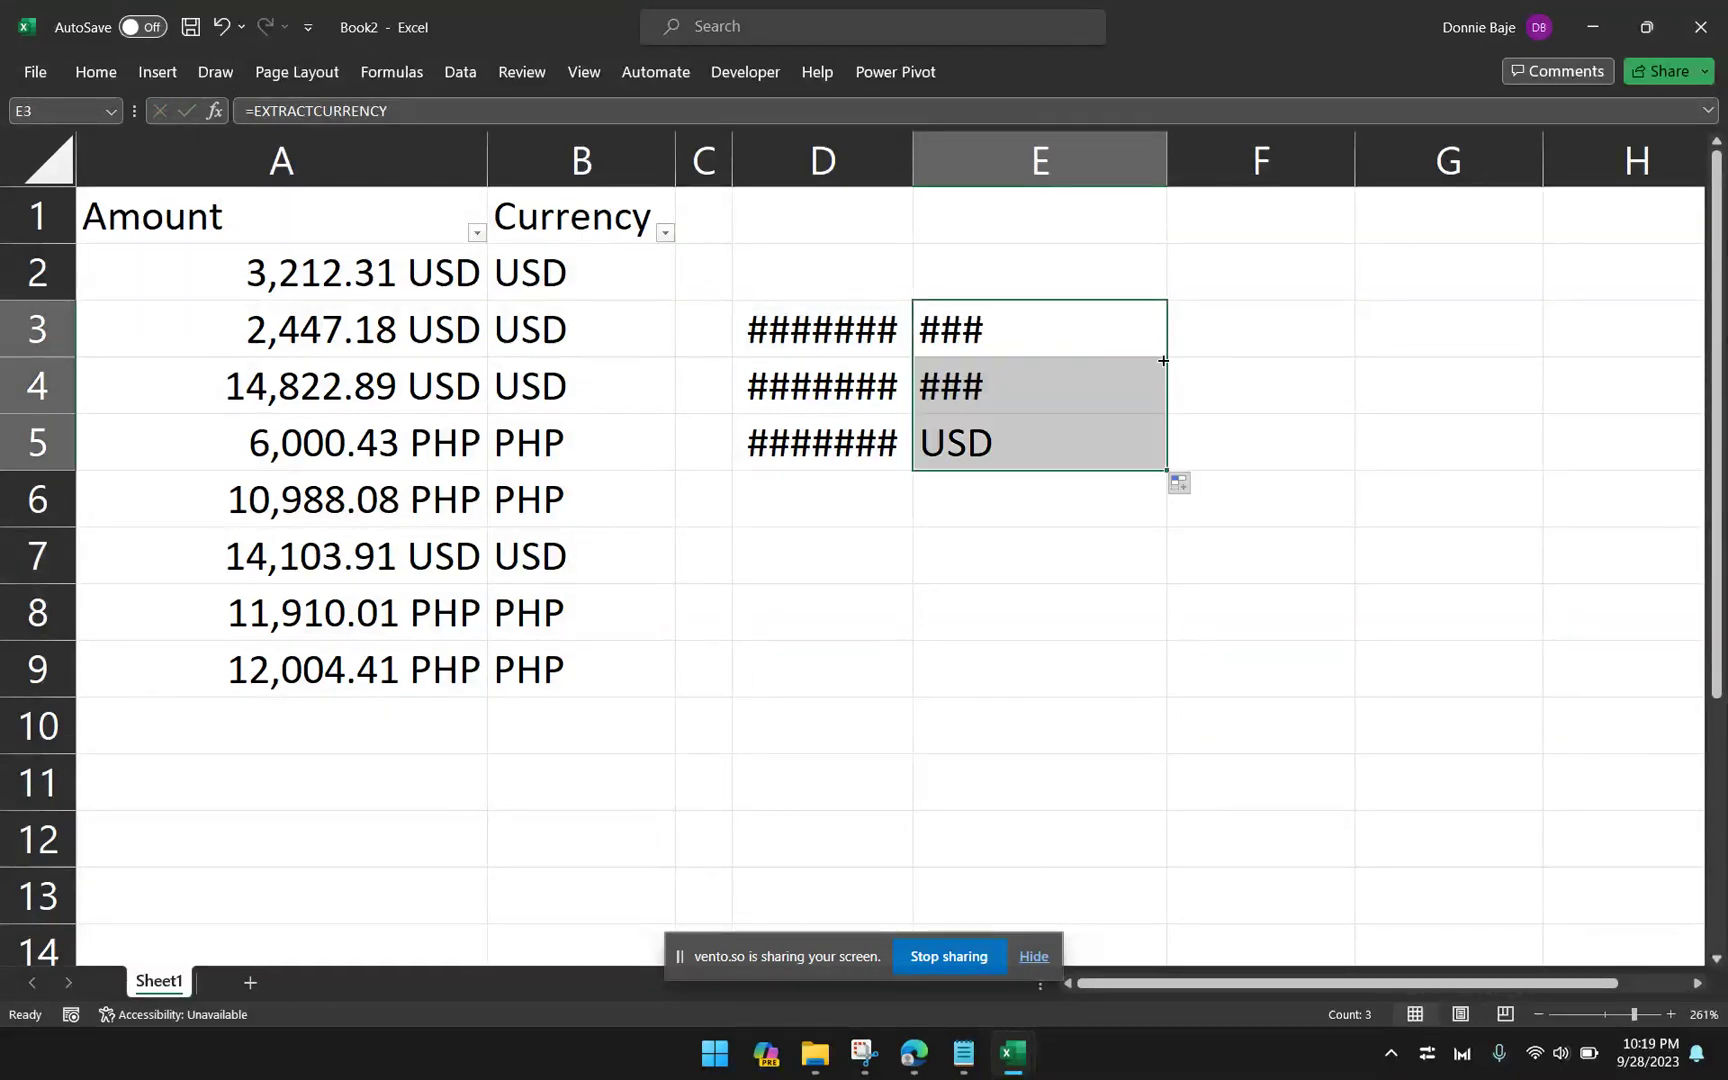
pyautogui.click(1028, 557)
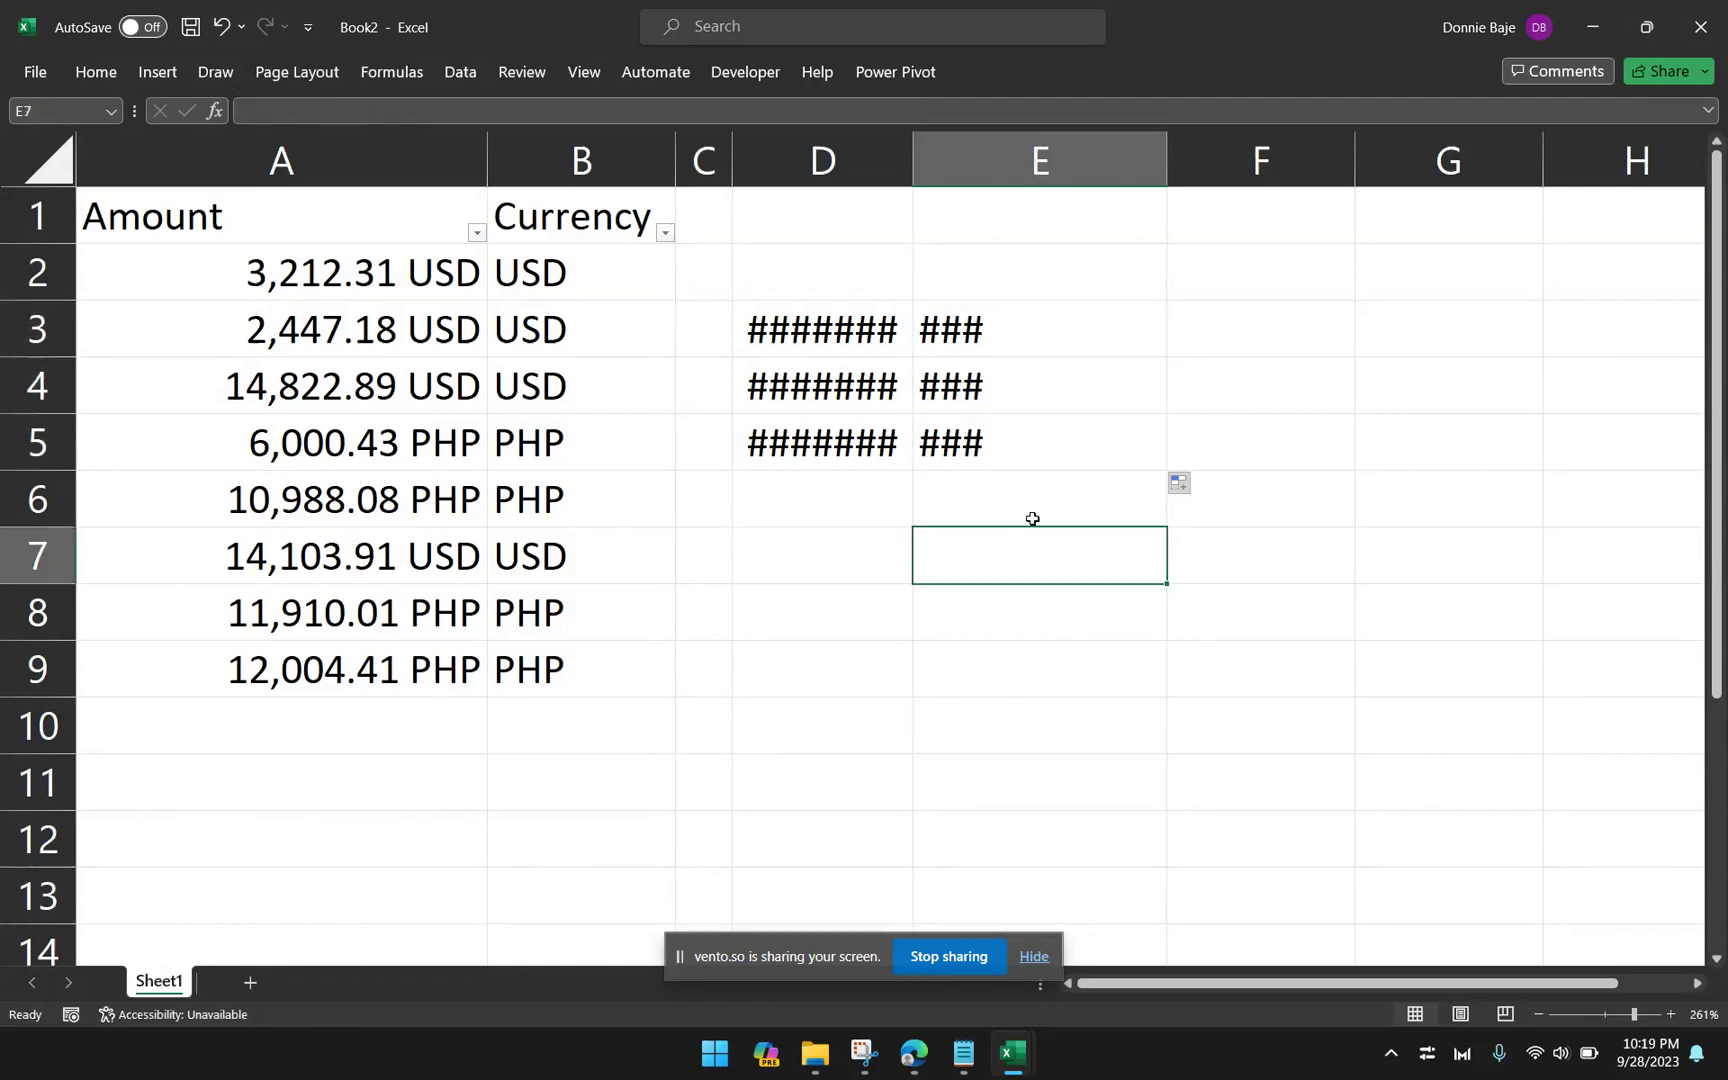
# Step: Inspect the formulas in E3, E4 and E5 and the value in D3
pyautogui.click(1040, 343)
pyautogui.click(1016, 399)
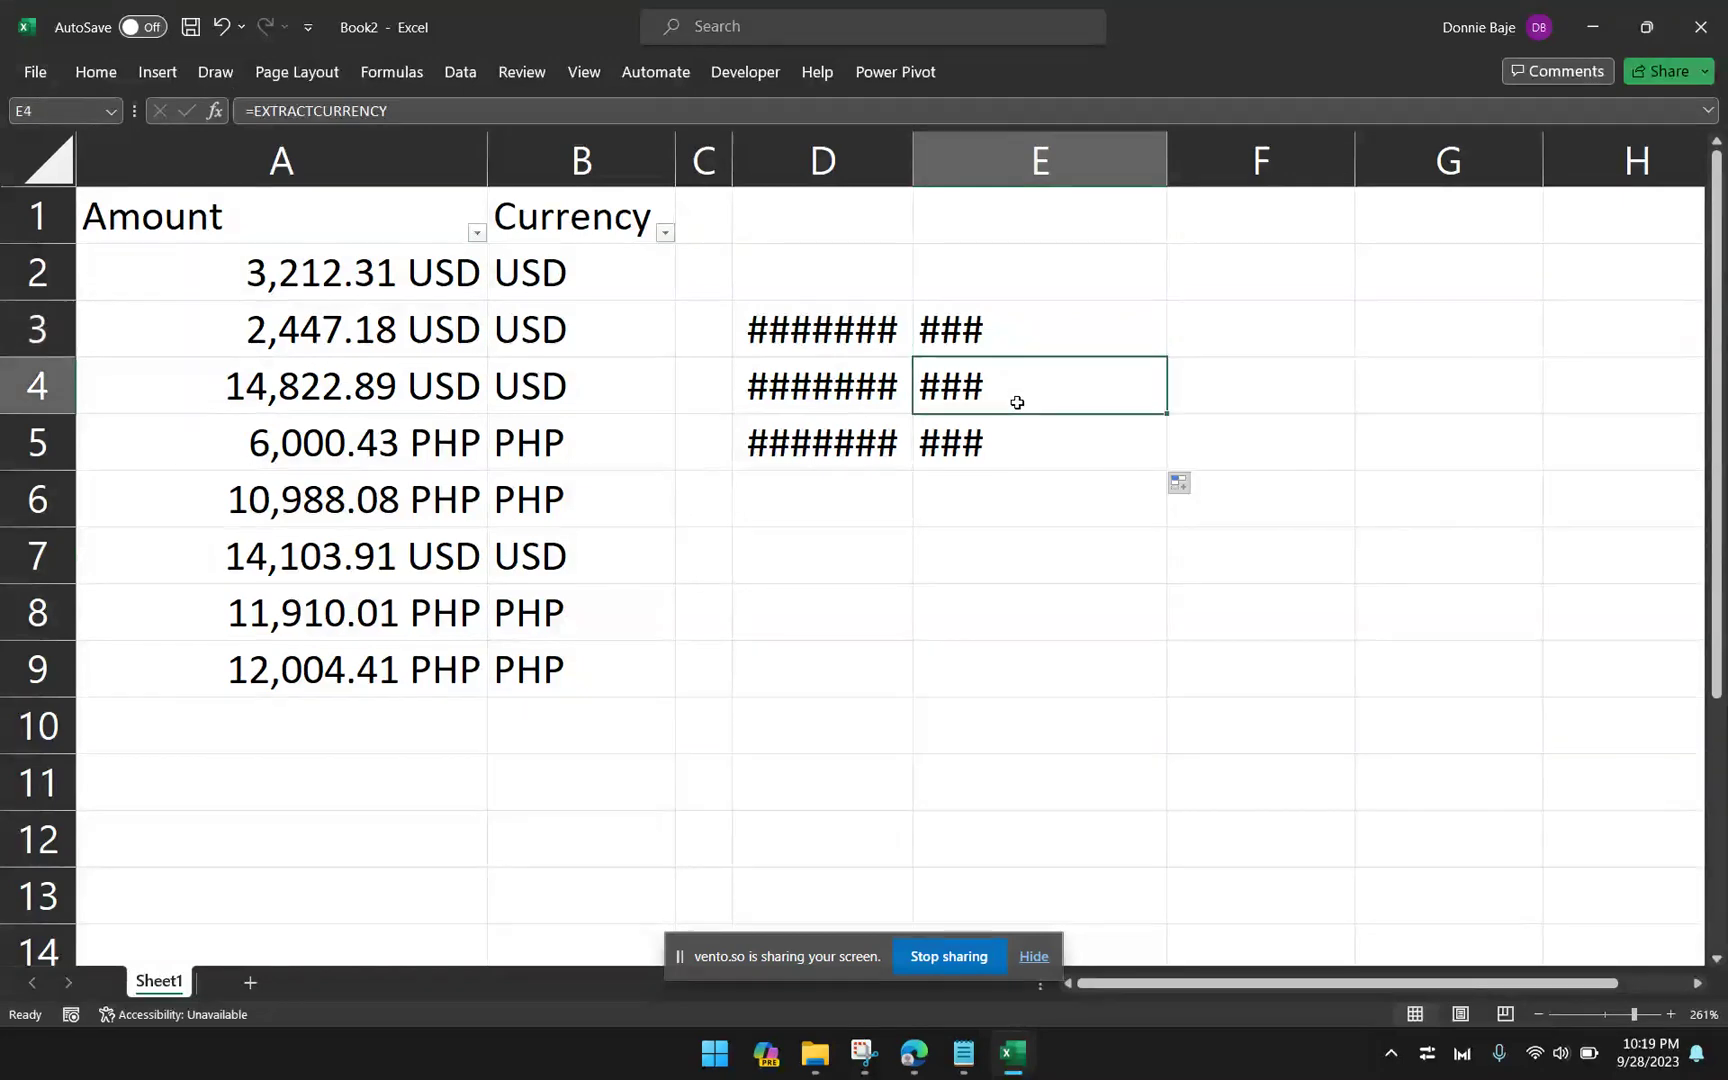
pyautogui.click(1010, 432)
pyautogui.click(862, 340)
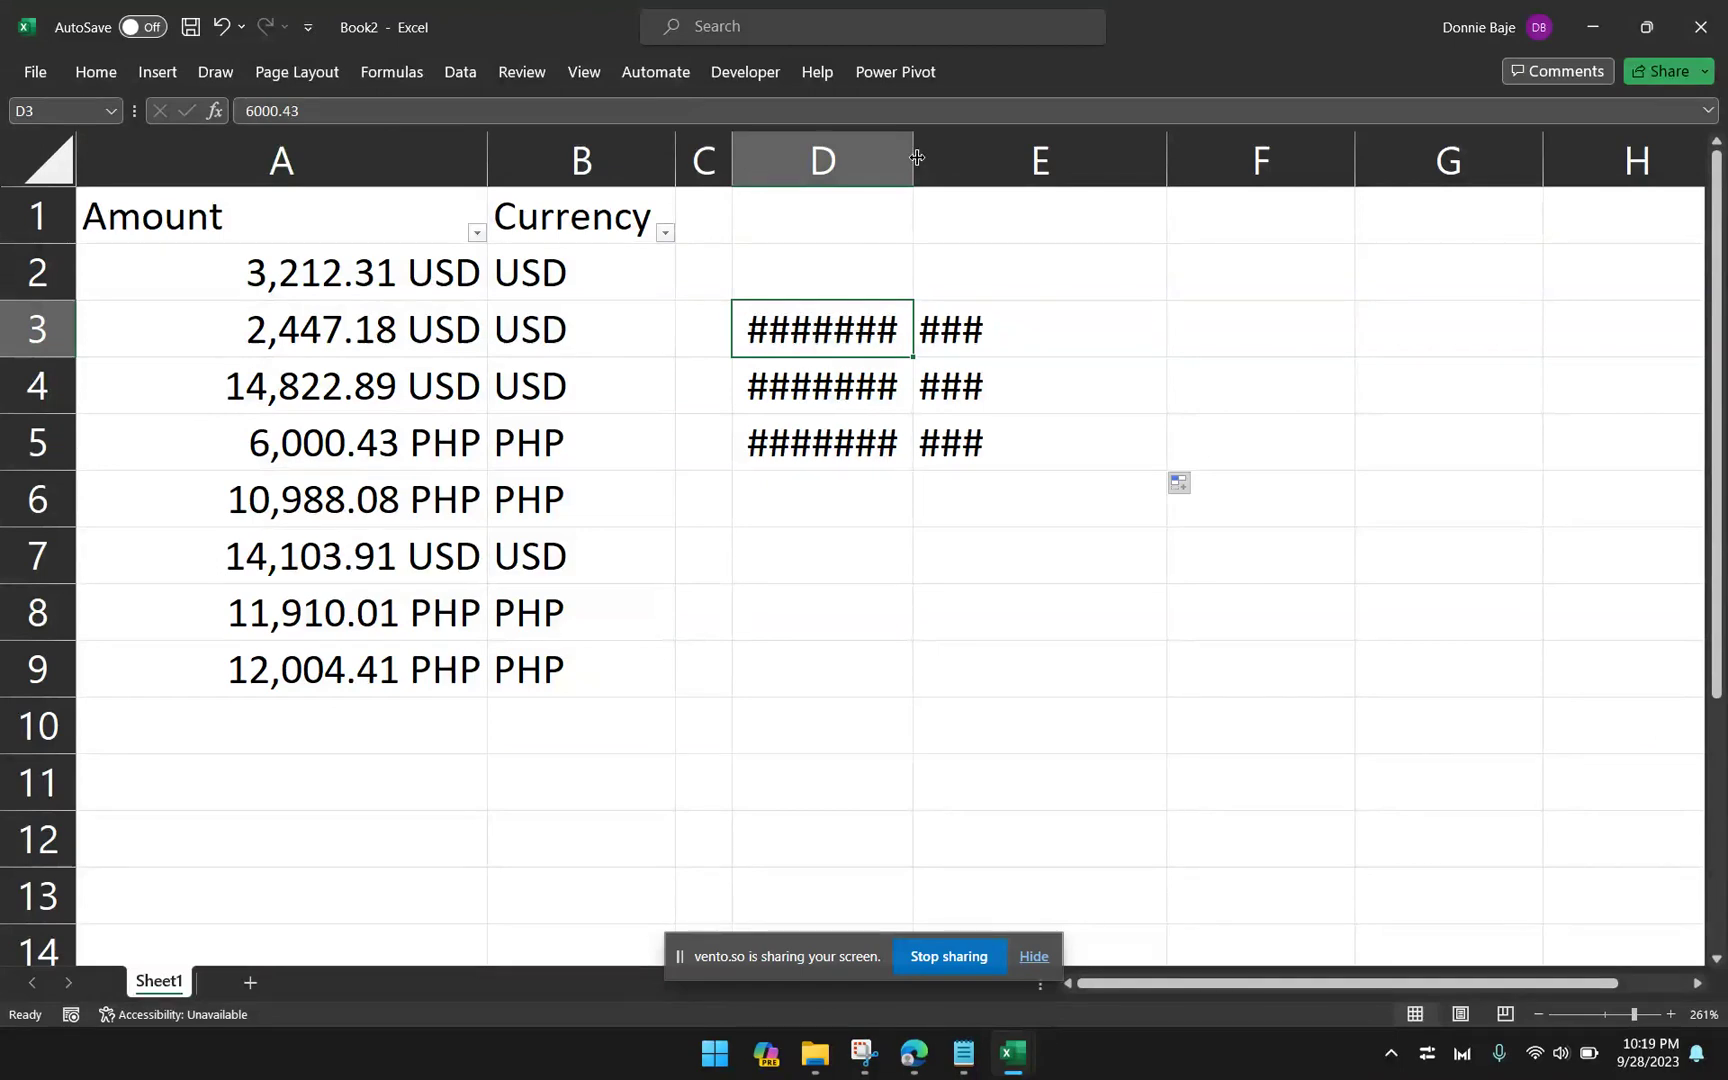
# Step: Widen column D, re-enter =EXTRACTCURRENCY in E3 and fill it to E5 for PHP, PHP, USD
pyautogui.moveTo(913, 160); pyautogui.dragTo(1053, 169)
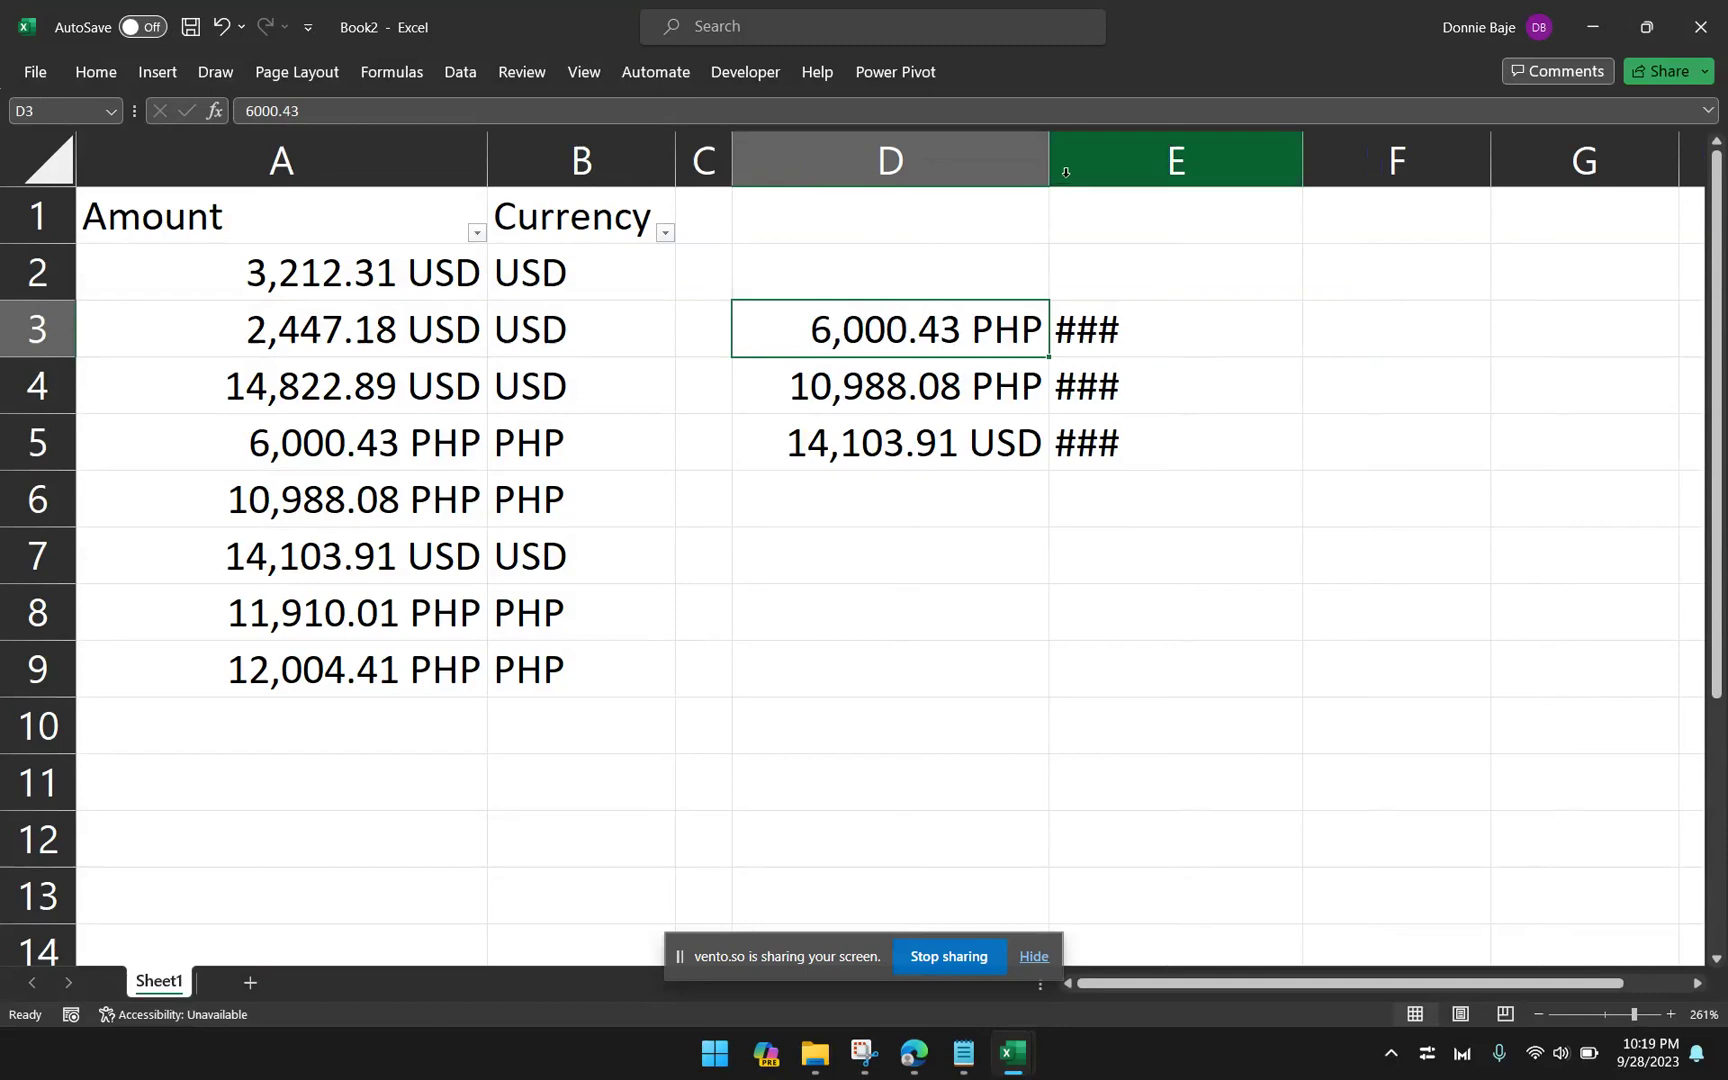
pyautogui.click(1133, 327)
pyautogui.write('=EXTRACTCURRENCY')
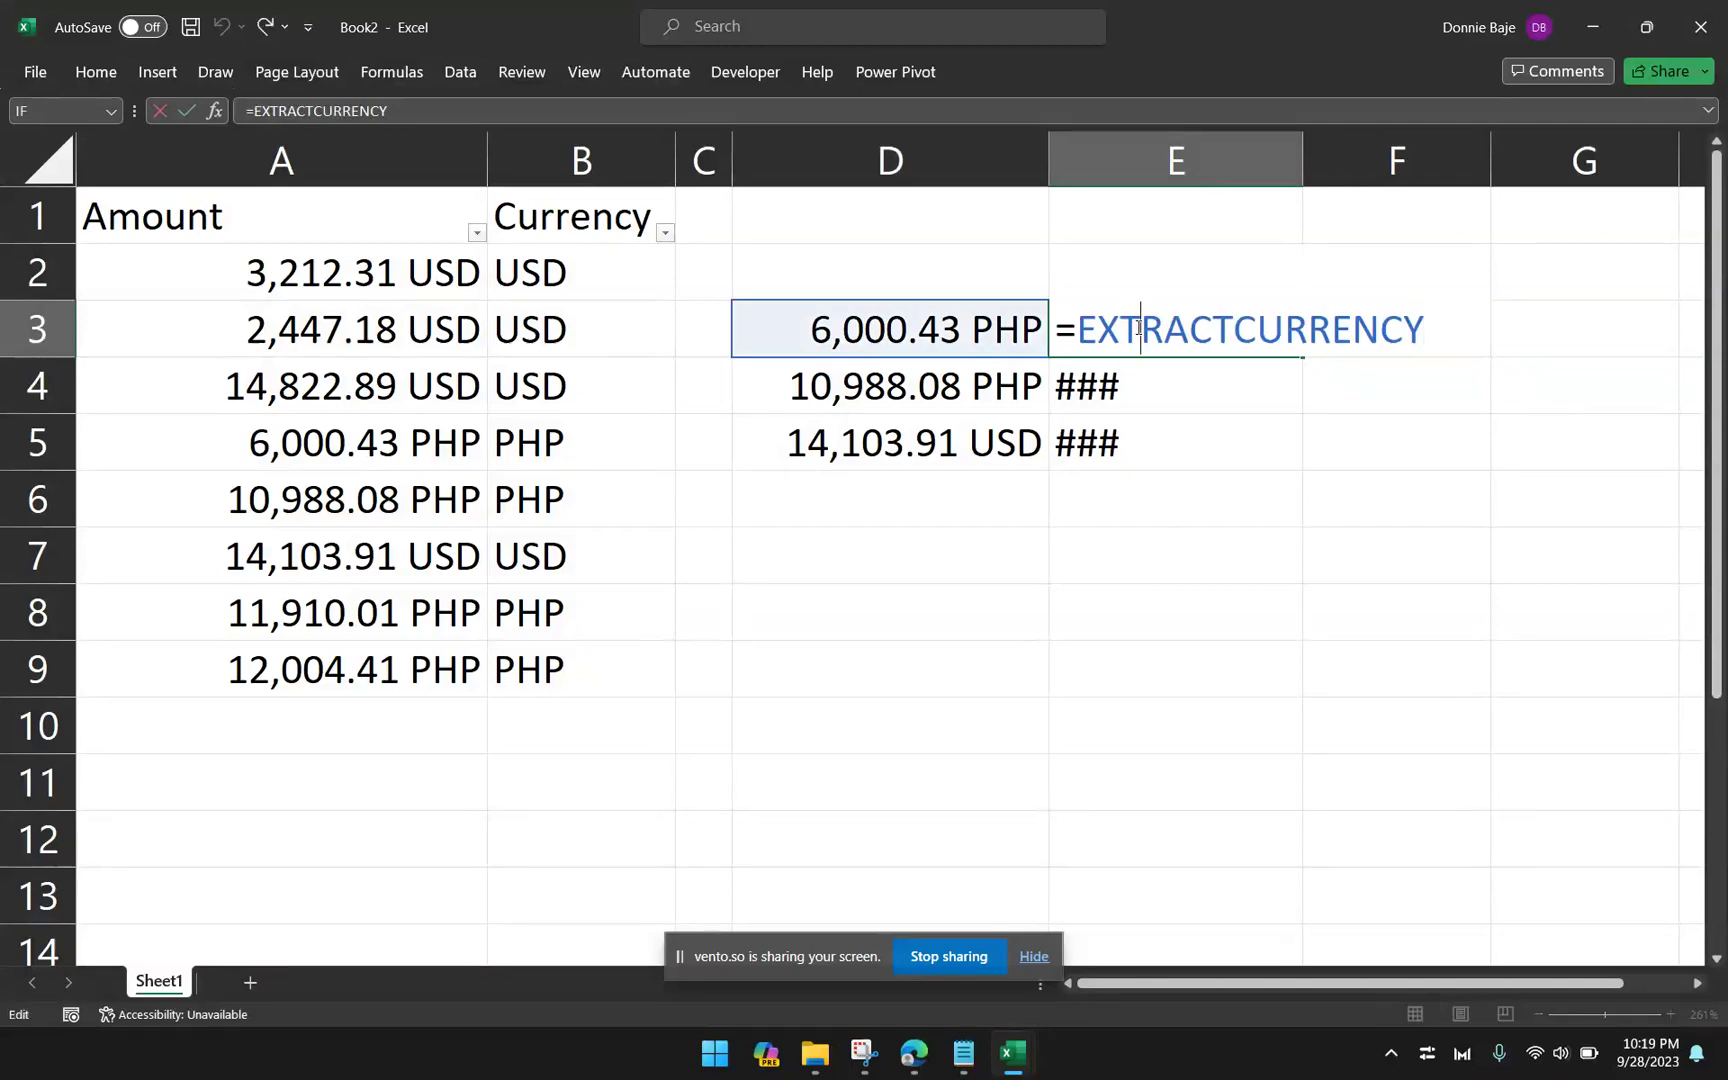
pyautogui.press('Return')
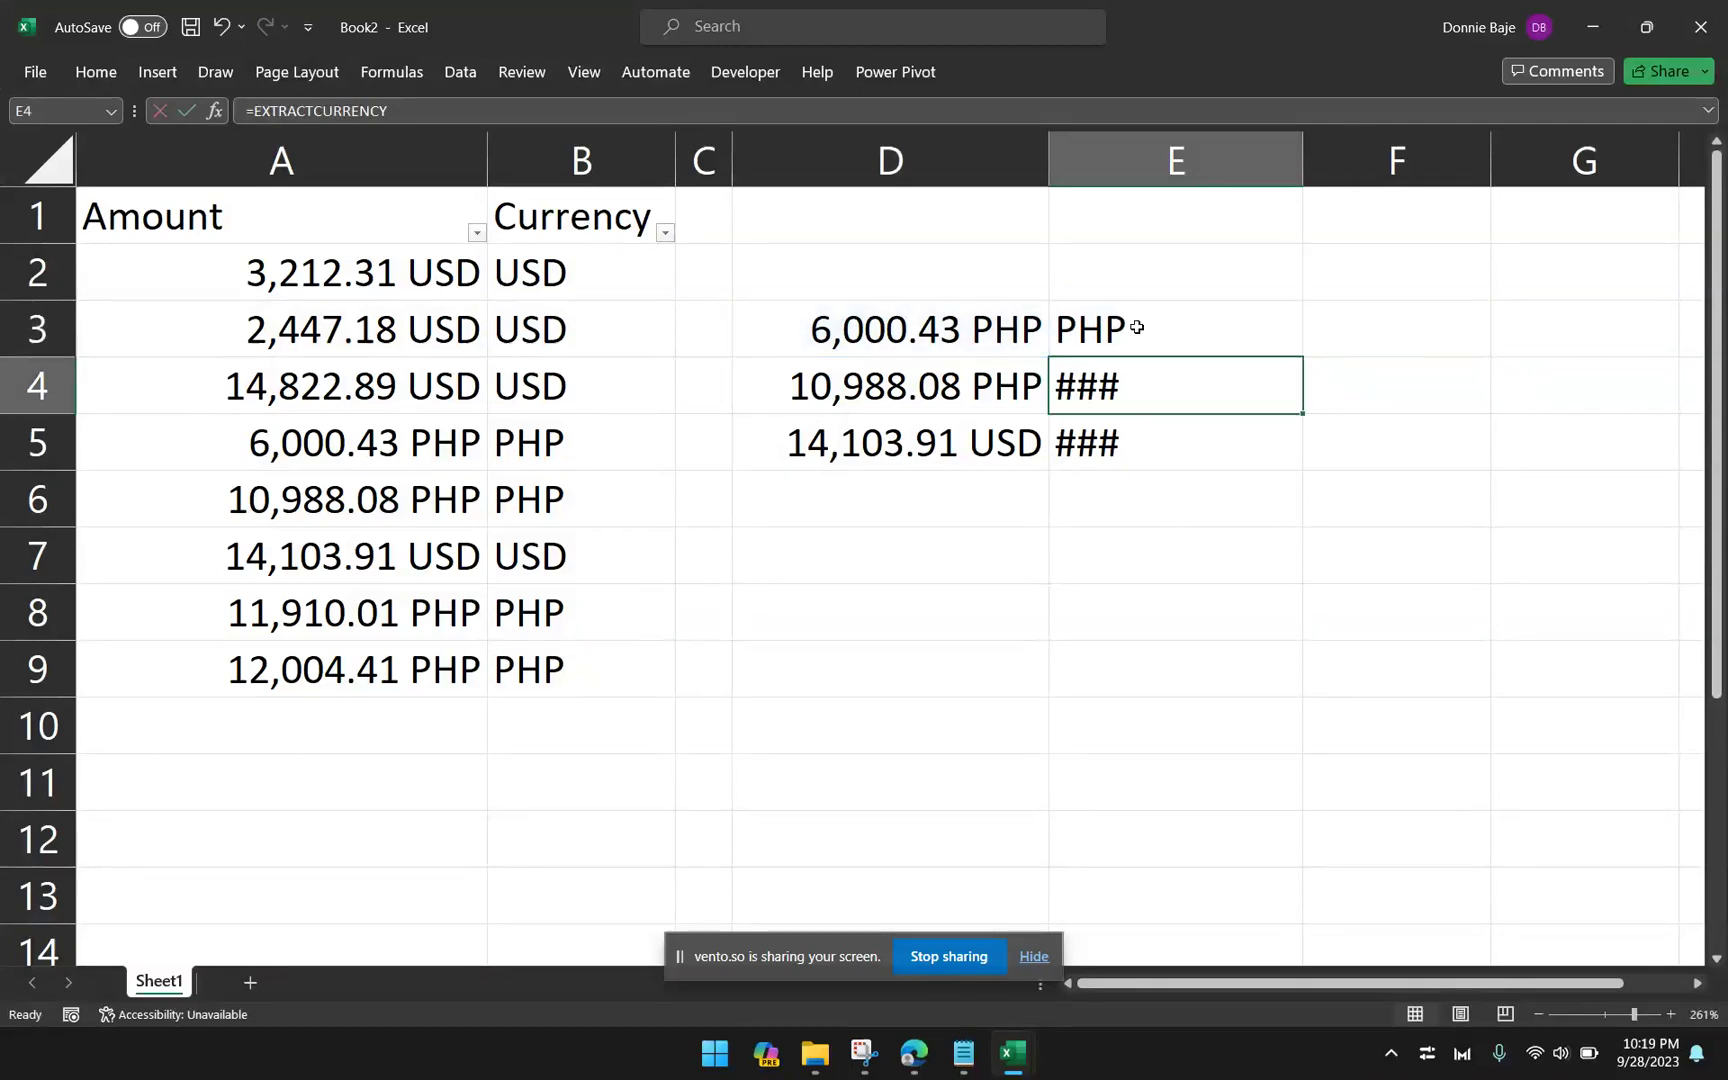
pyautogui.click(1138, 328)
pyautogui.doubleClick(1300, 357)
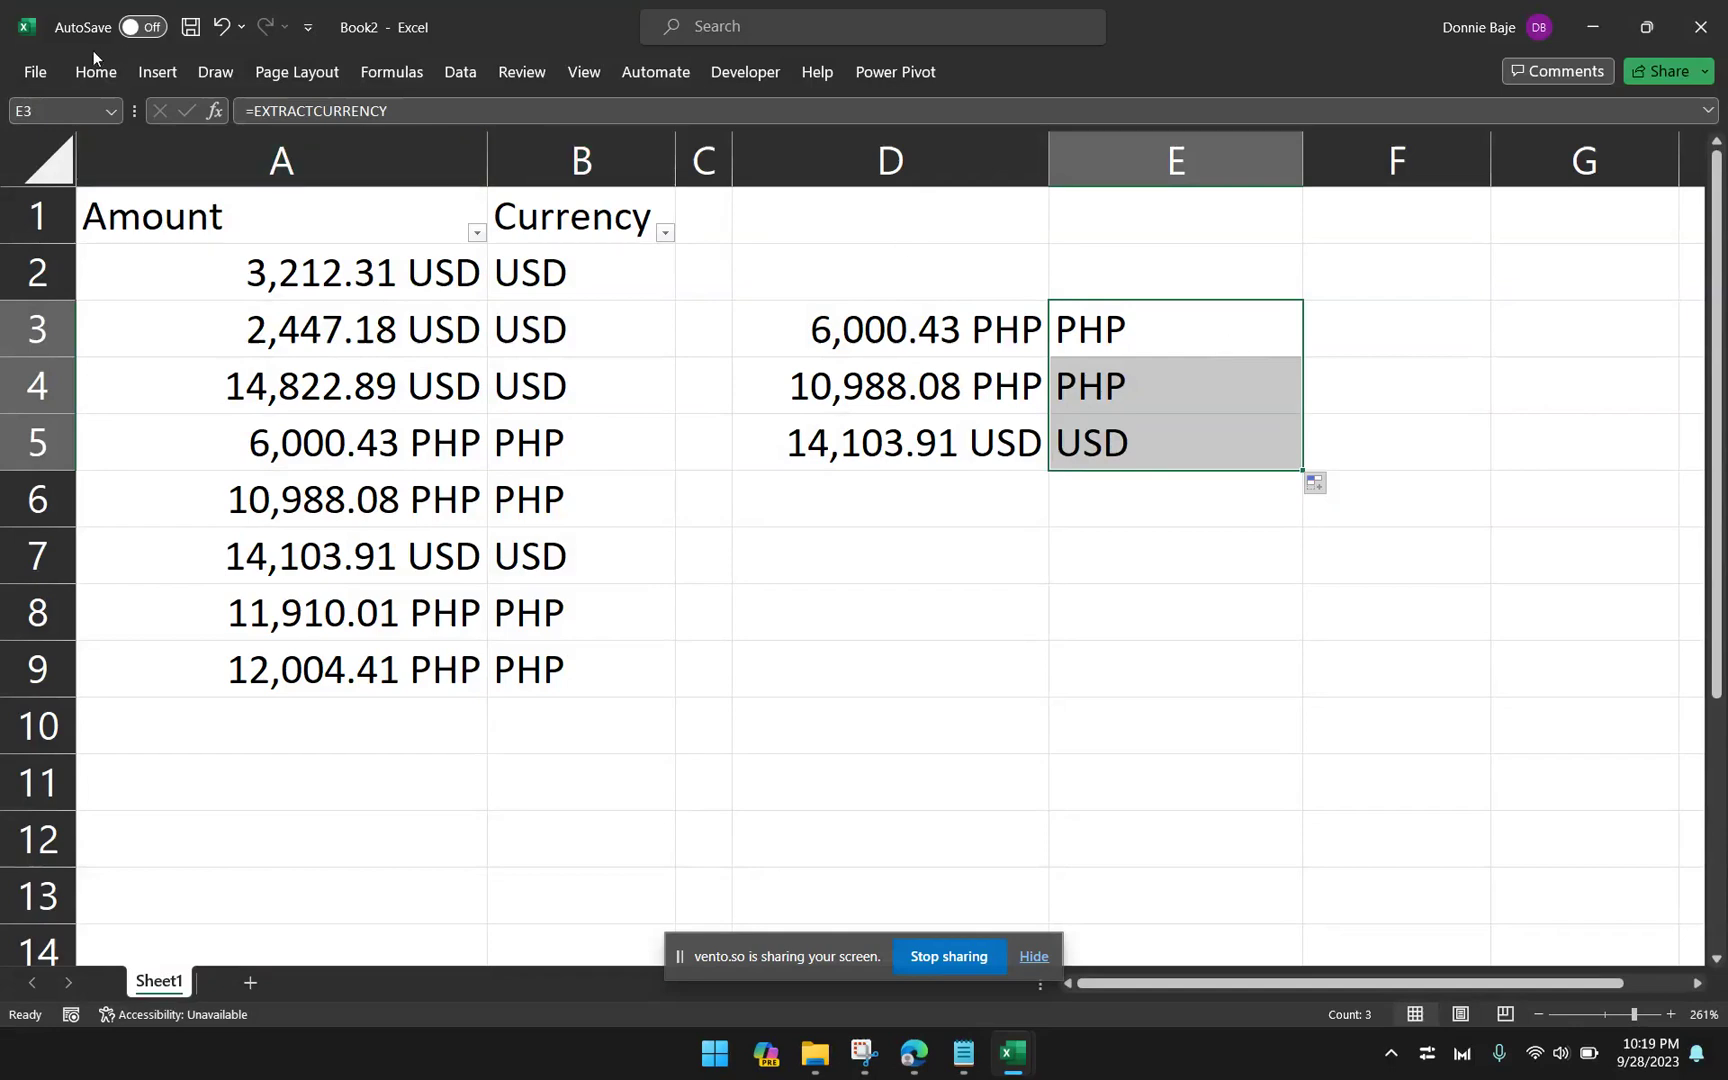
# Step: Copy A3:A6 and paste the amounts into H7 of a new blank workbook
pyautogui.moveTo(256, 312); pyautogui.dragTo(283, 468)
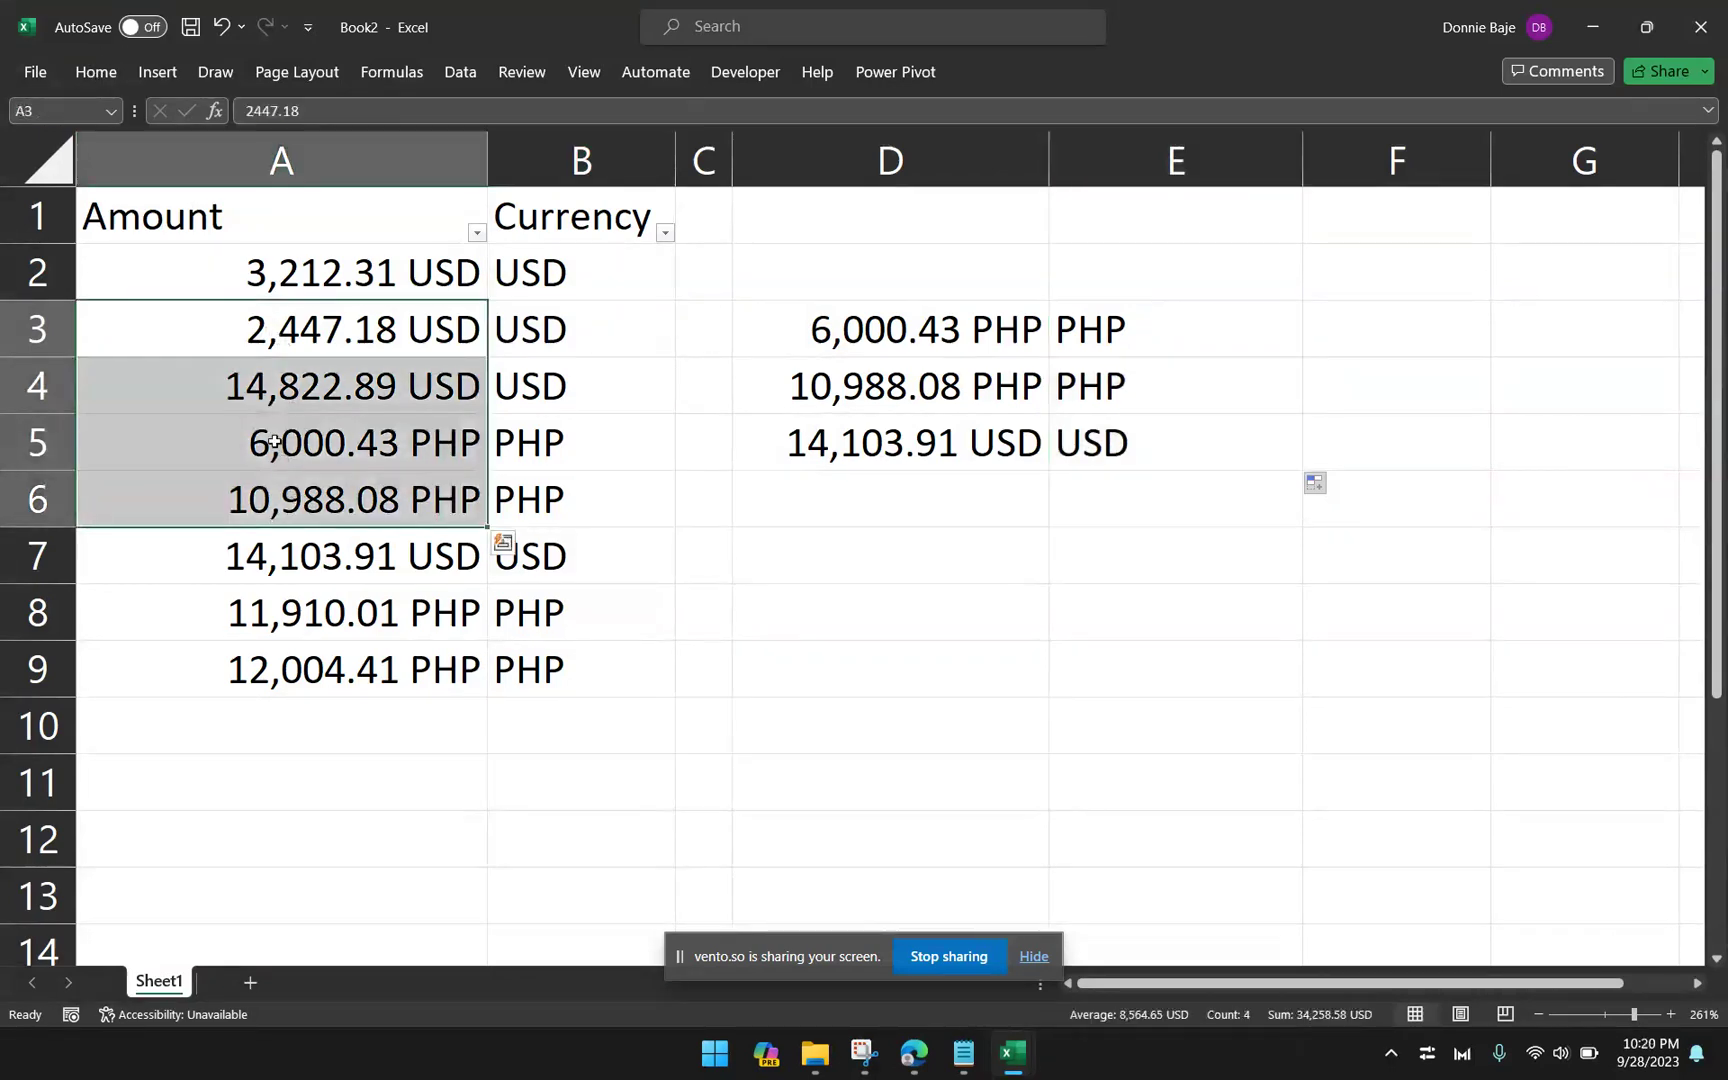
pyautogui.hotkey('ctrl', 'c')
pyautogui.click(96, 72)
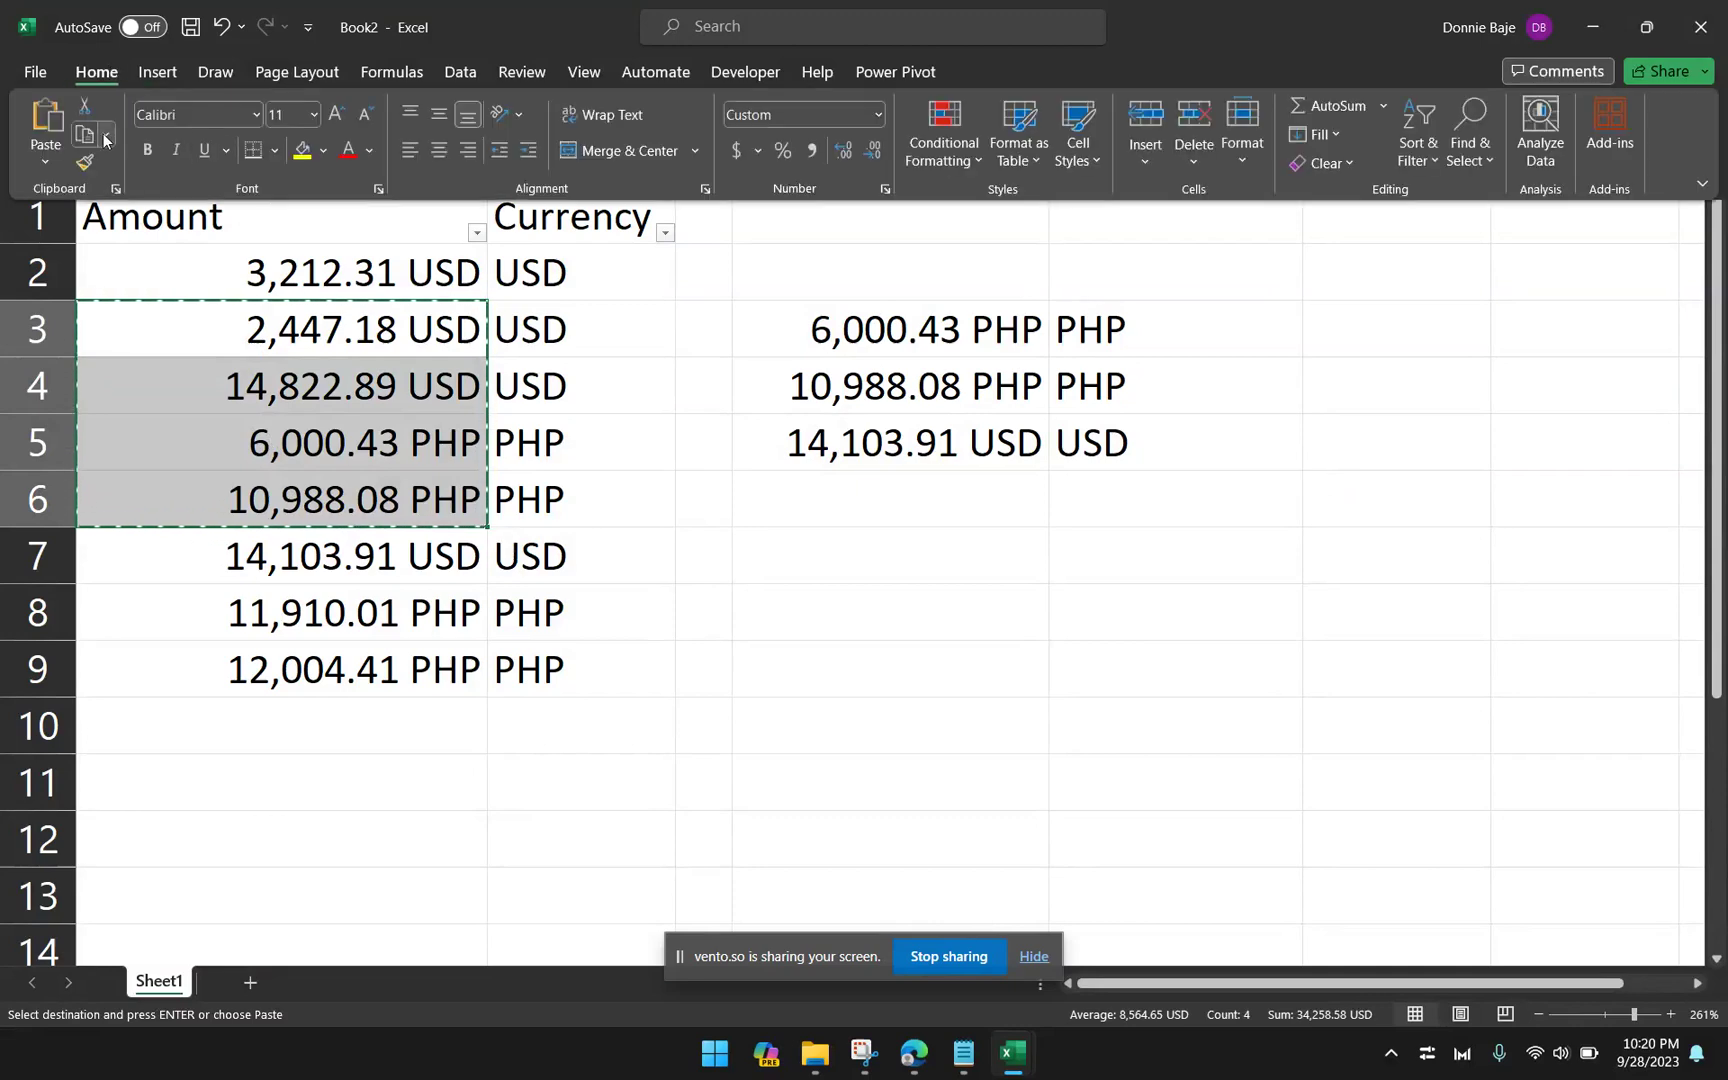
pyautogui.click(37, 72)
pyautogui.click(330, 255)
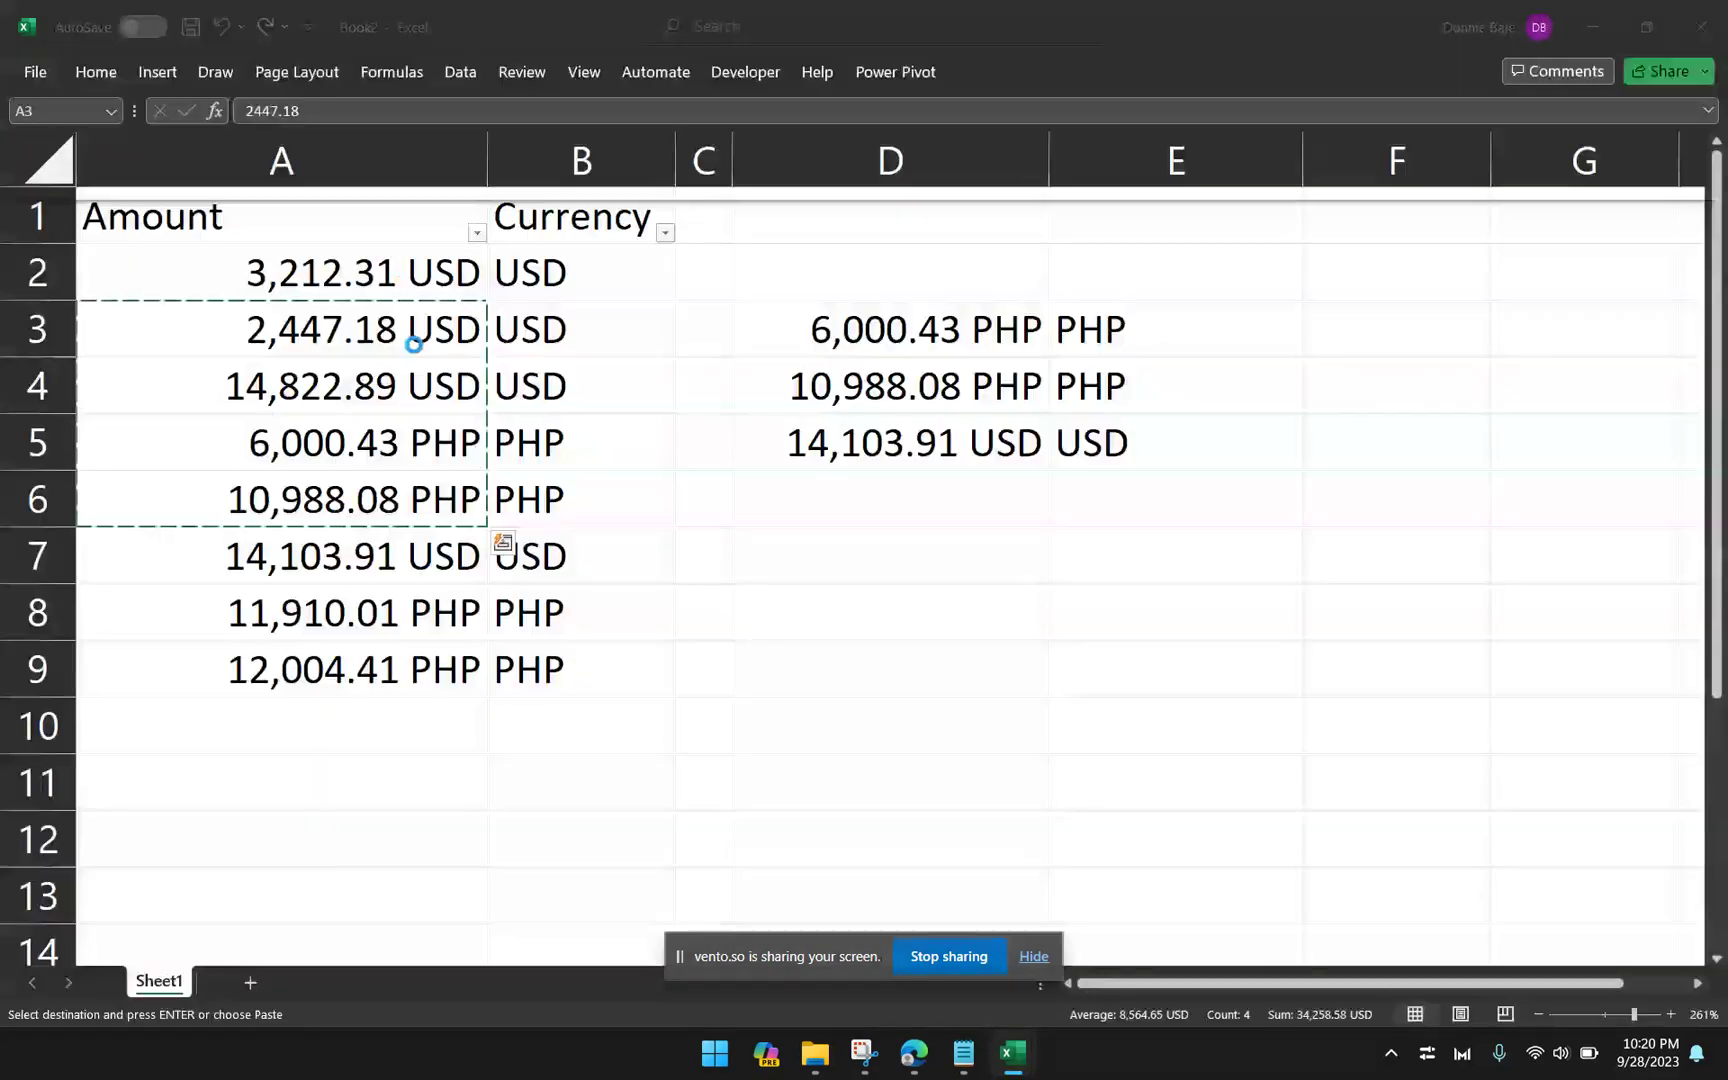
pyautogui.click(570, 293)
pyautogui.hotkey('ctrl', 'v')
# Step: Widen column H to show the pasted amounts and abandon an =EXTR entry in I7
pyautogui.click(652, 289)
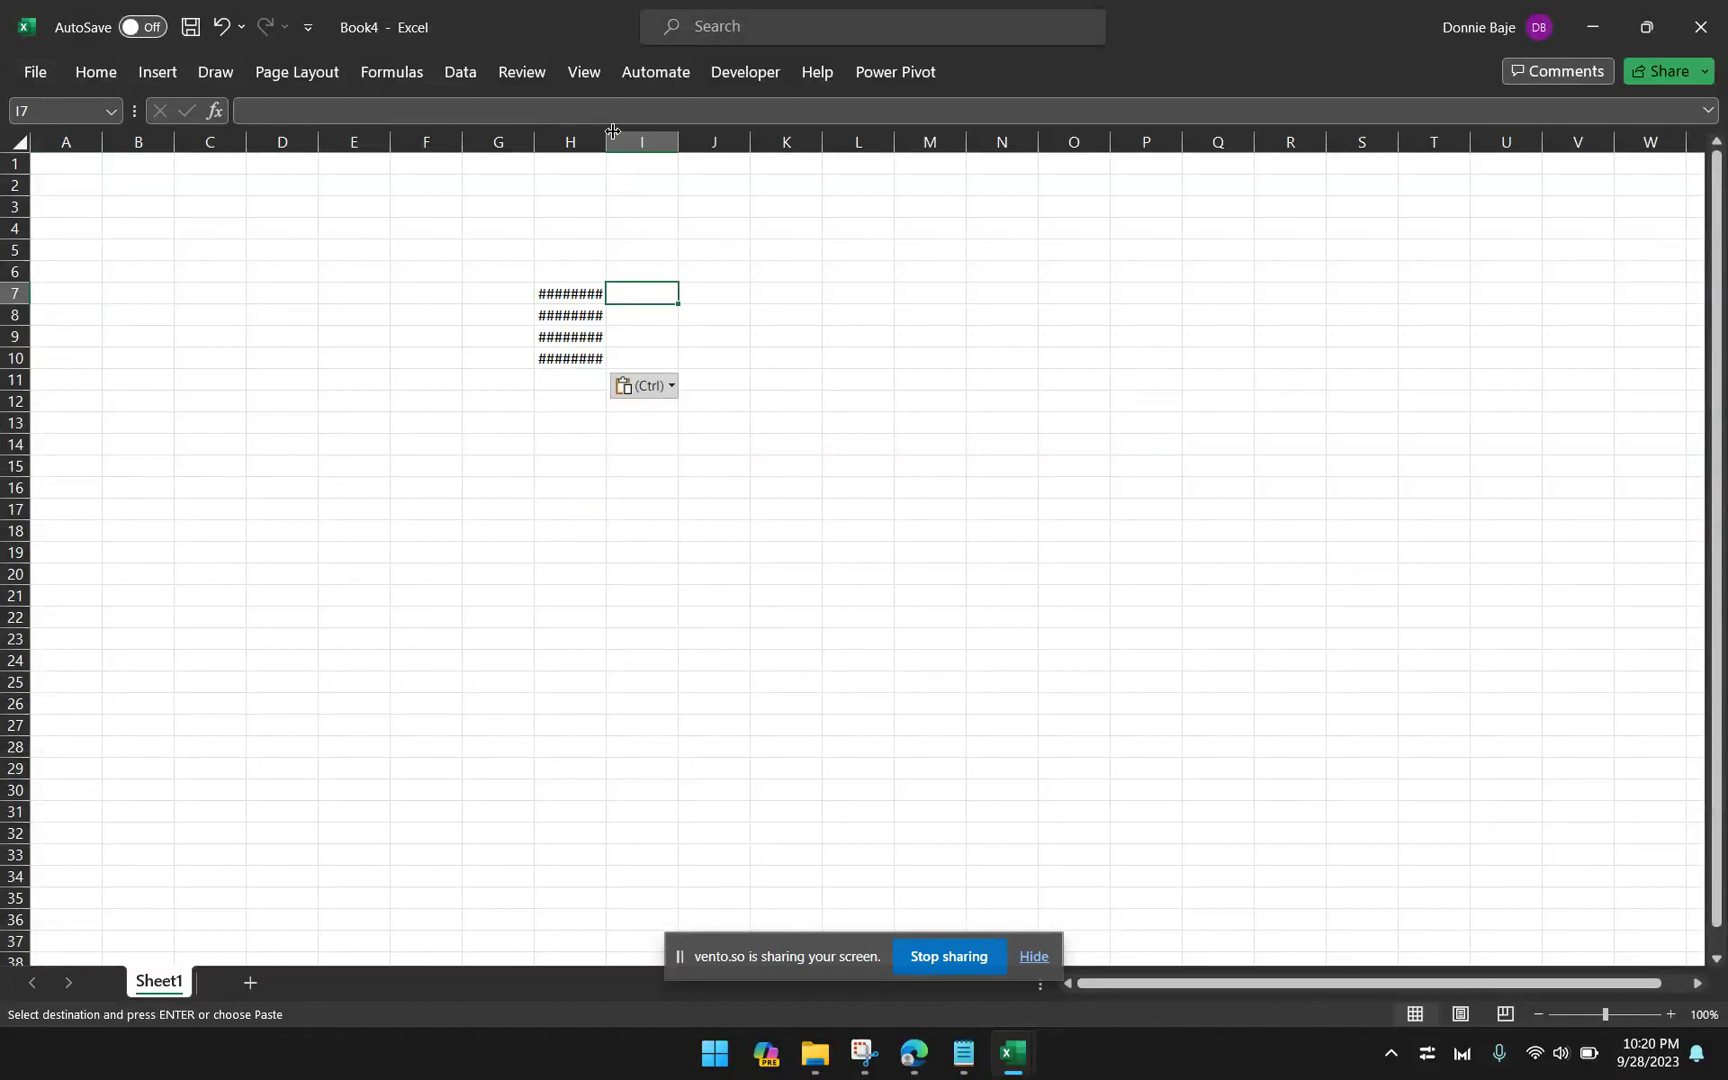
pyautogui.moveTo(610, 131); pyautogui.dragTo(629, 131)
pyautogui.keyDown('ctrl'); pyautogui.scroll(5, 1384, 779); pyautogui.keyUp('ctrl')
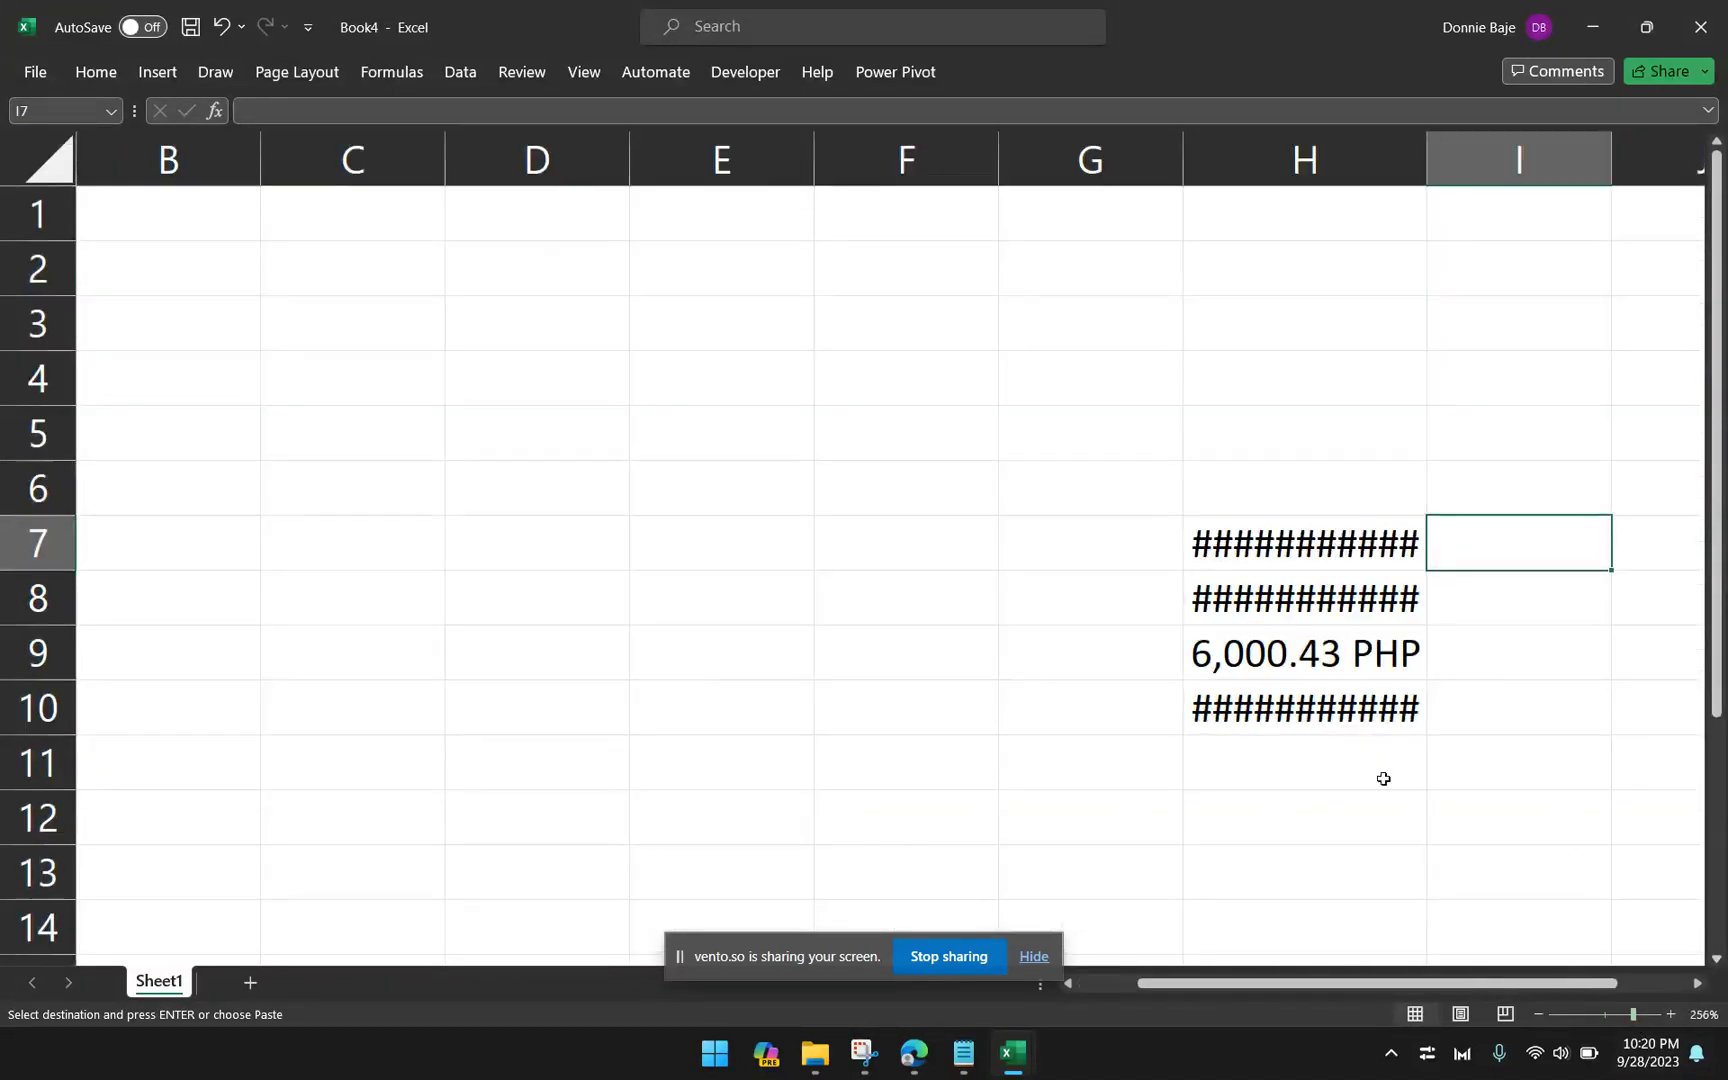
pyautogui.moveTo(1426, 131); pyautogui.dragTo(1527, 131)
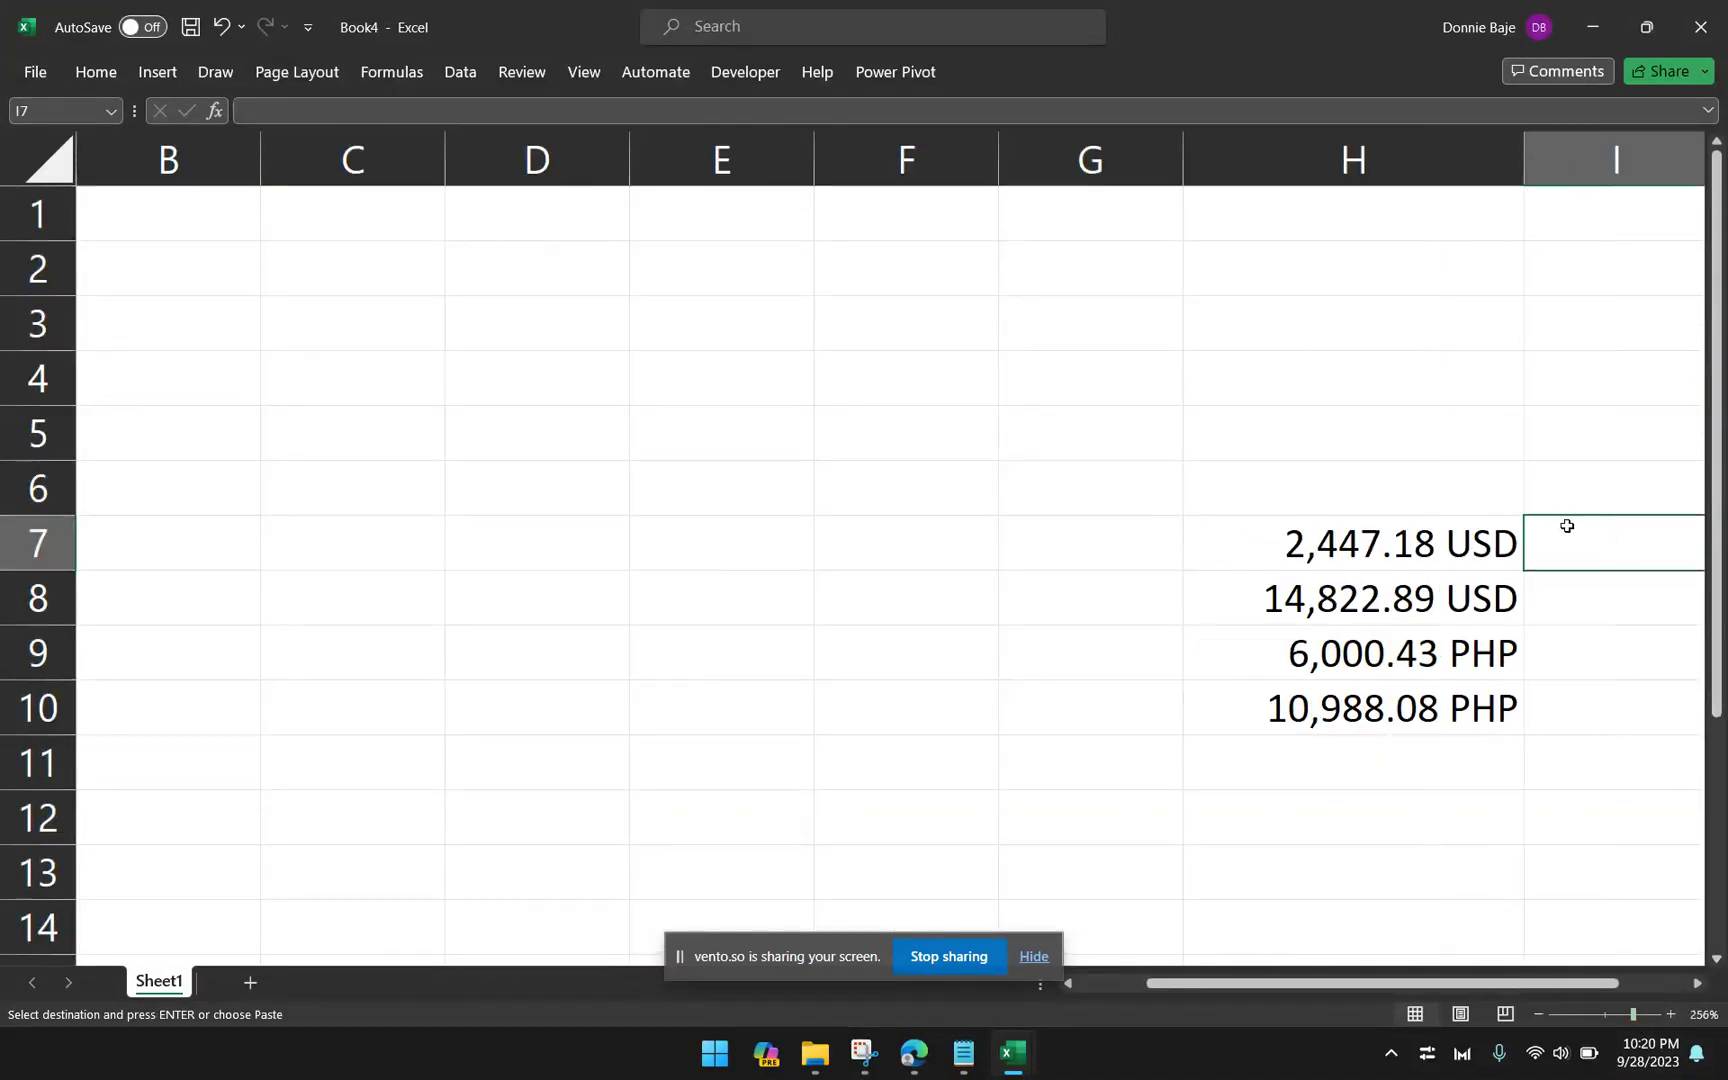
pyautogui.press('Right')
pyautogui.press('Left')
pyautogui.write('=')
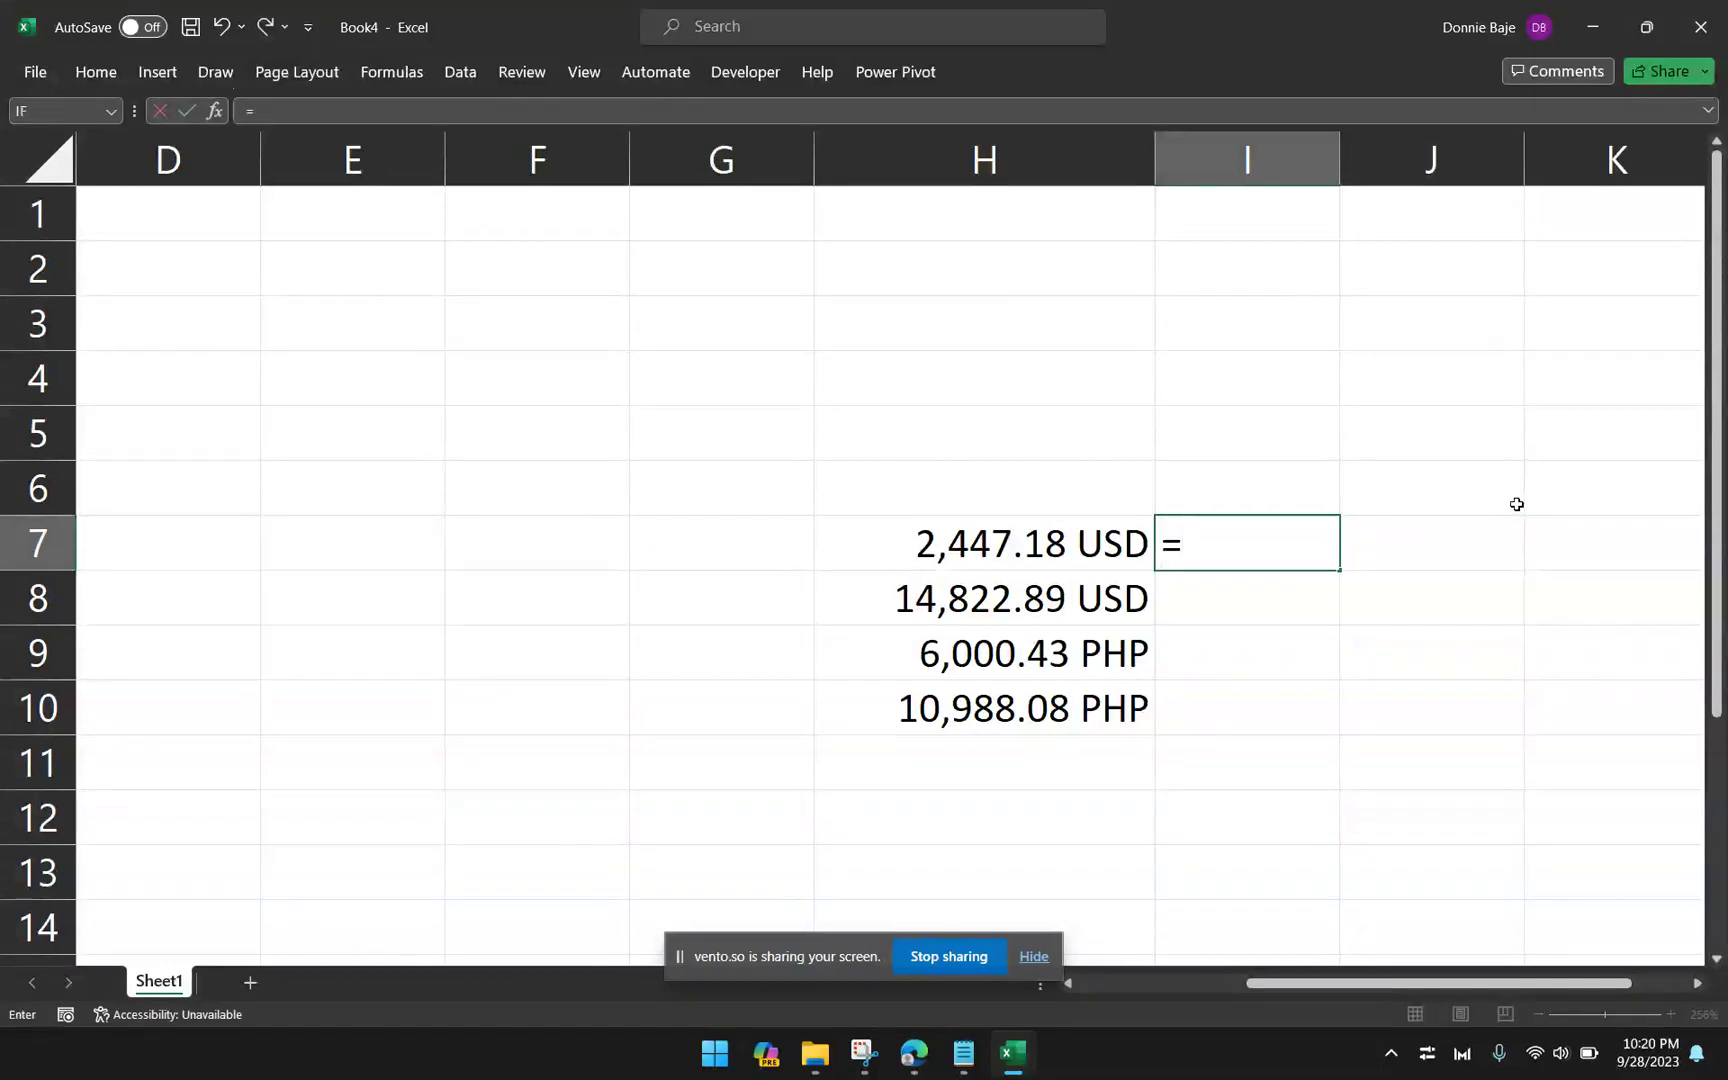
pyautogui.write('EXT')
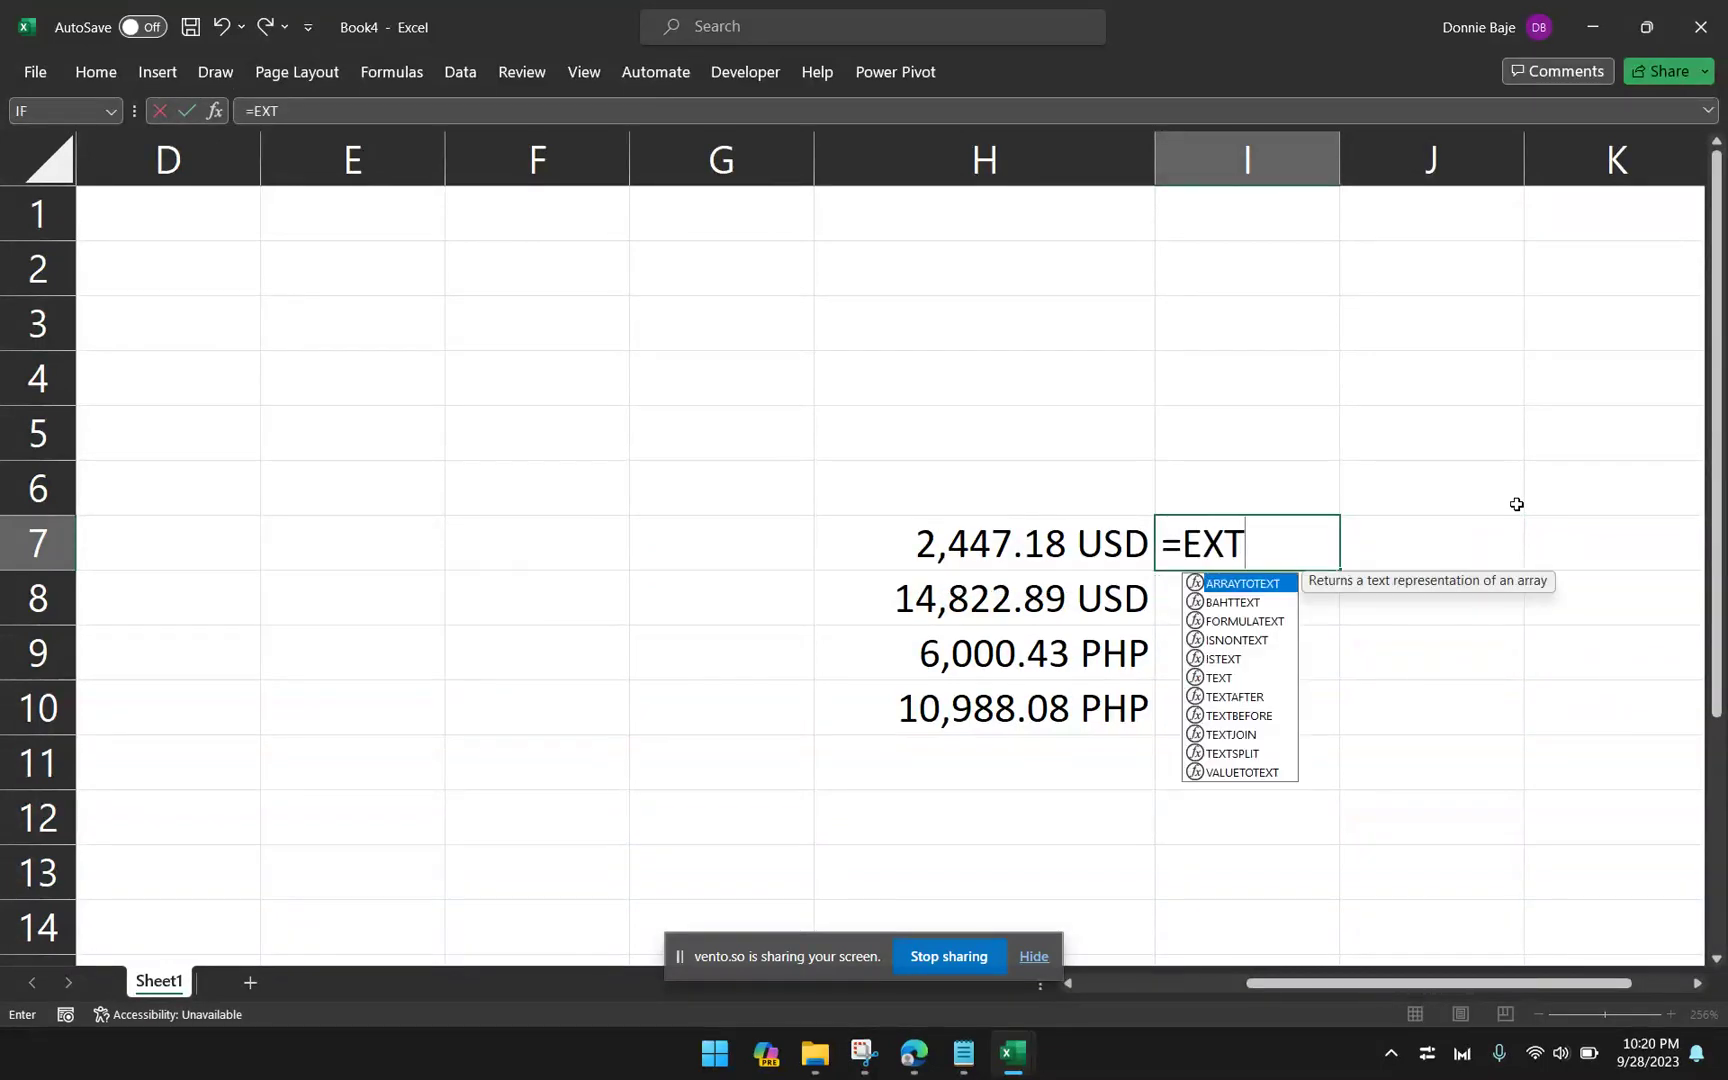
pyautogui.write('R')
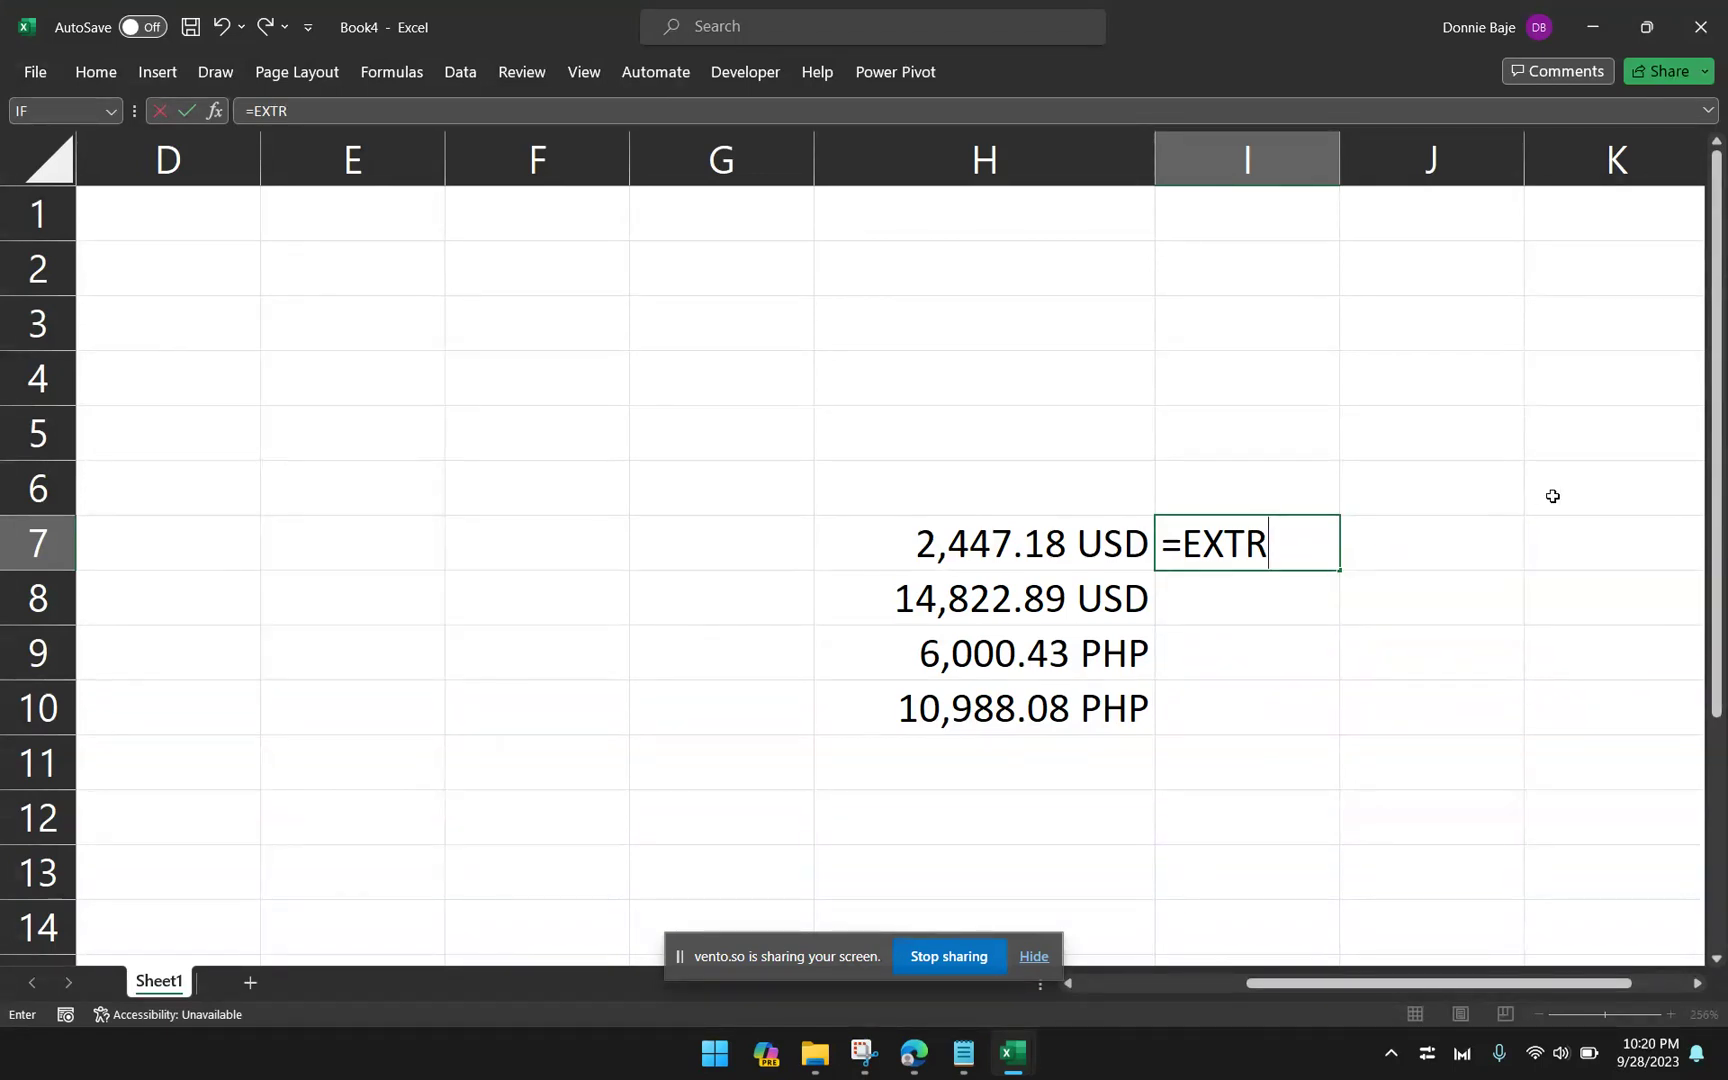
pyautogui.press('Escape')
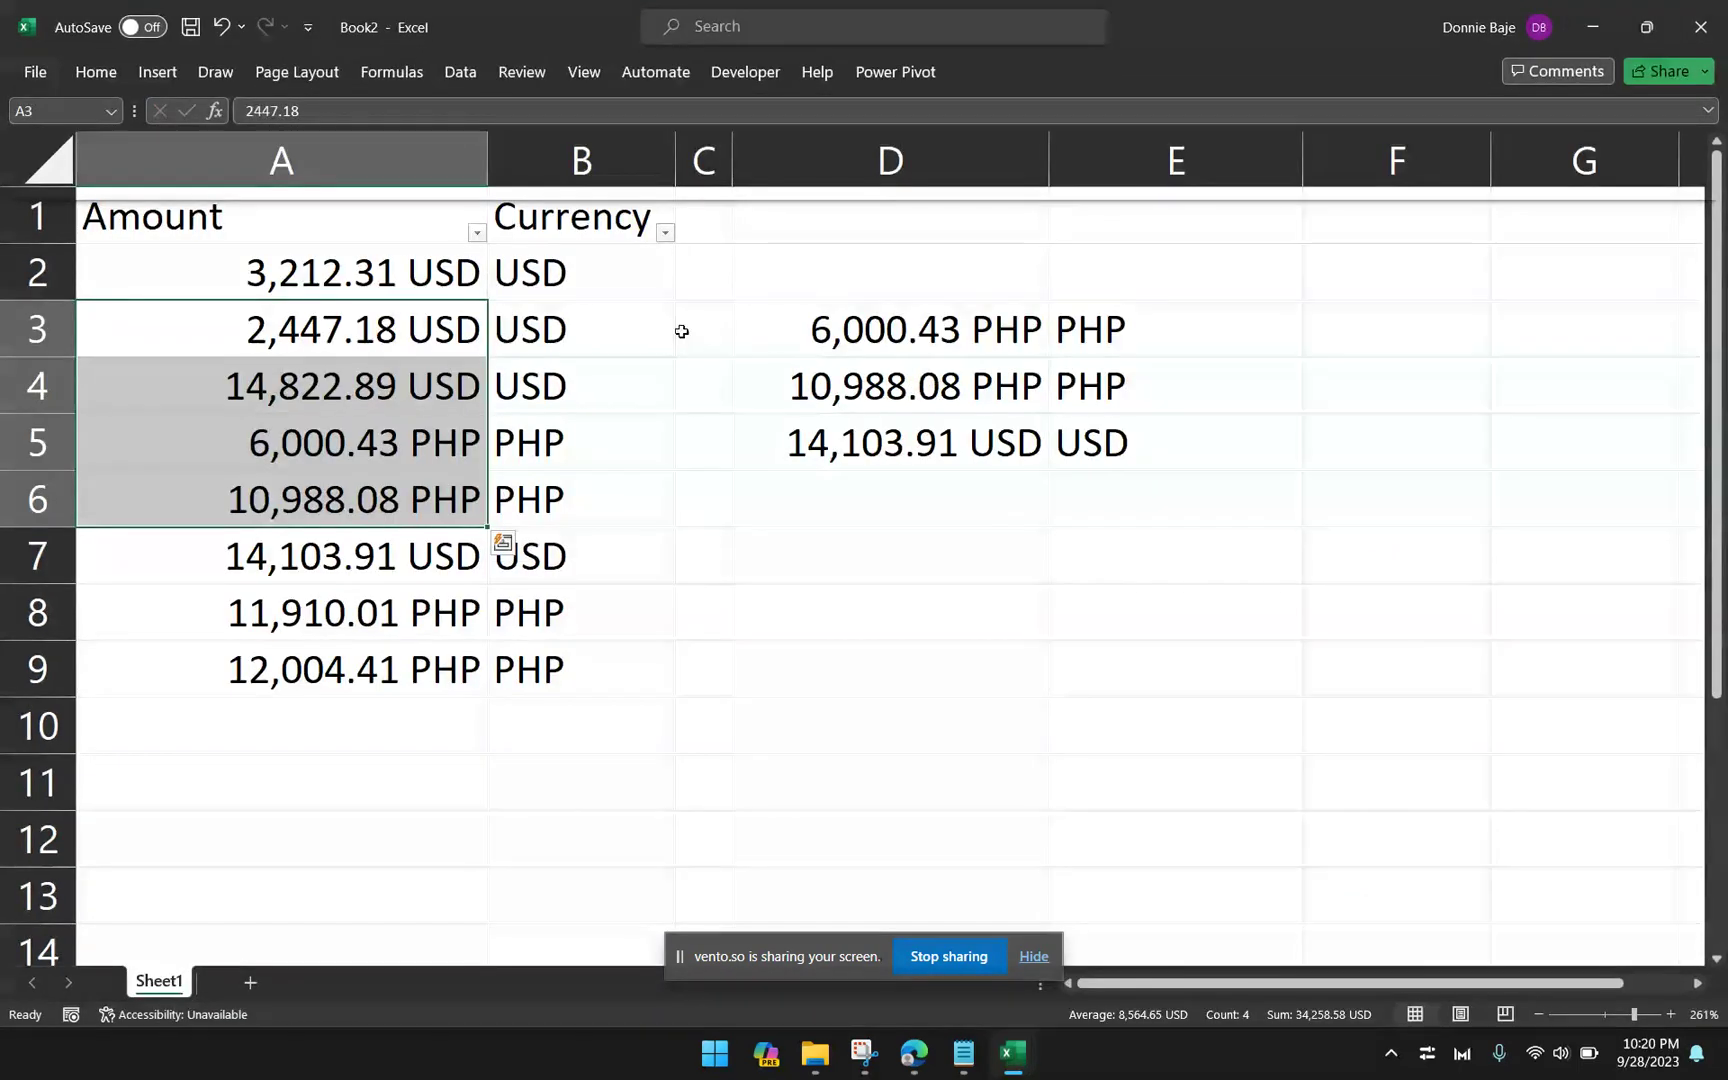
# Step: Re-commit B2's formula, then add Sheet2 and zoom it to 266%
pyautogui.click(613, 274)
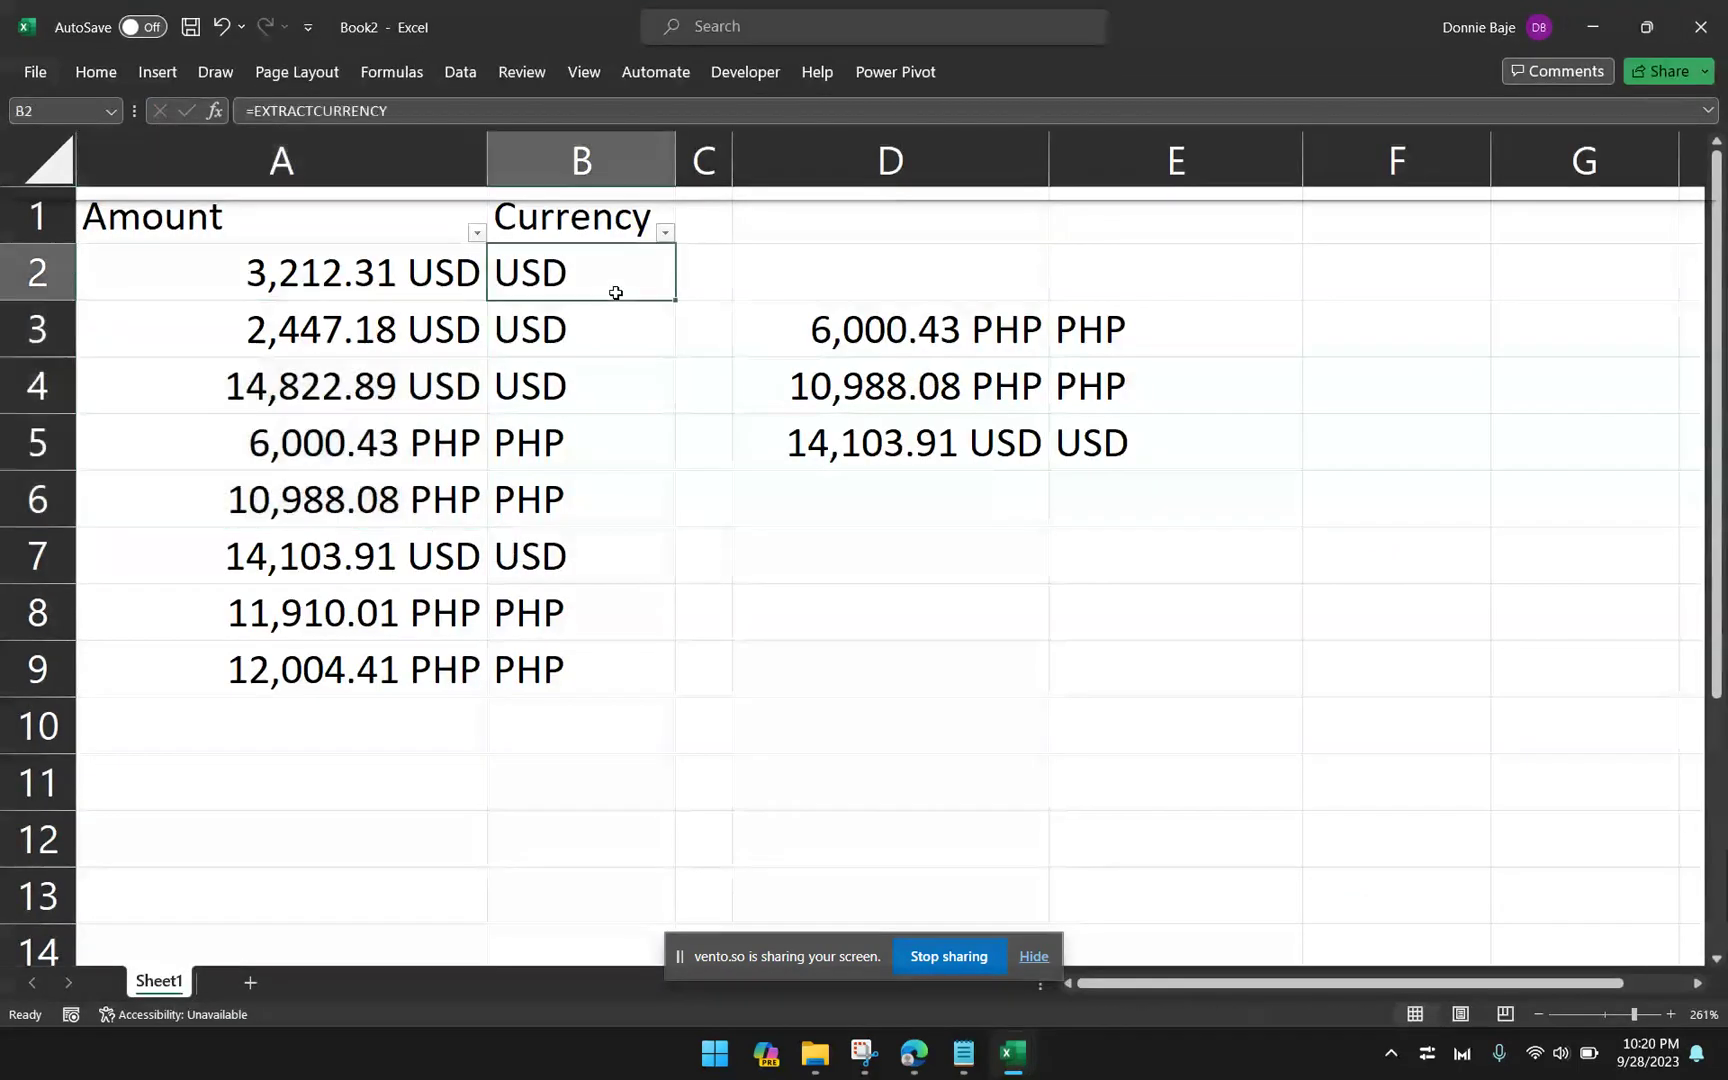
pyautogui.doubleClick(613, 272)
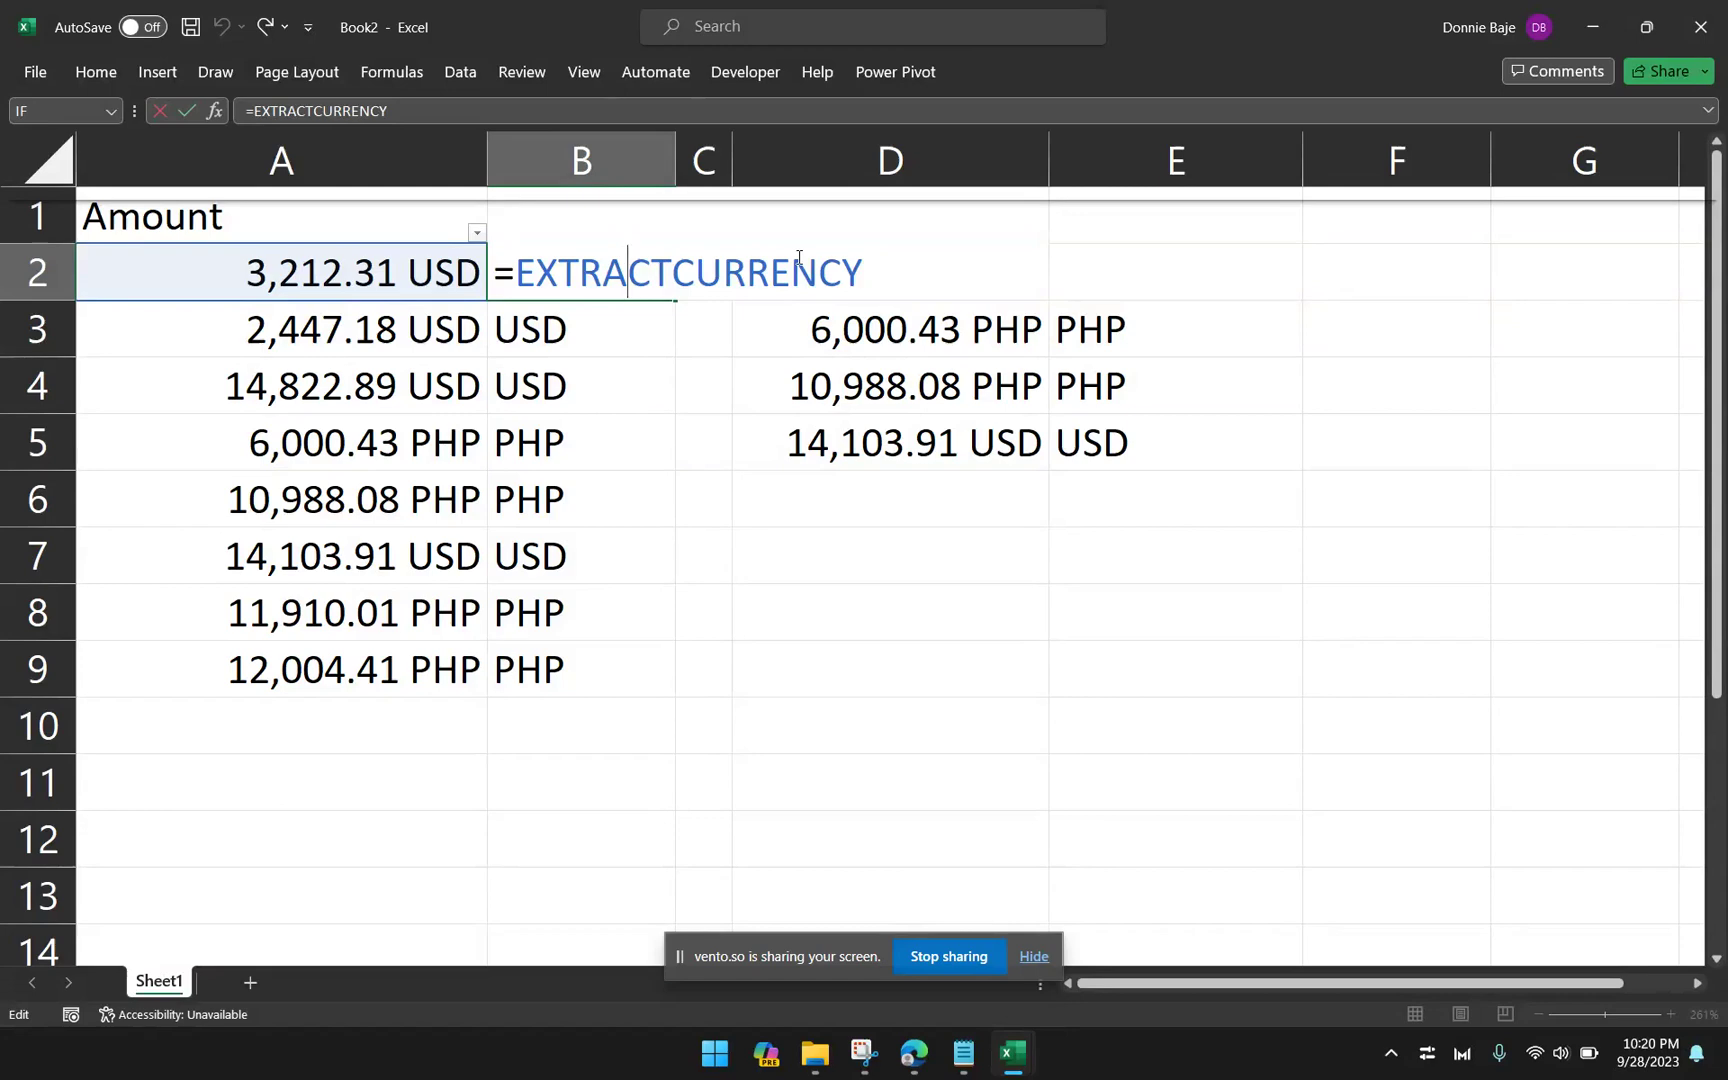
pyautogui.press('Return')
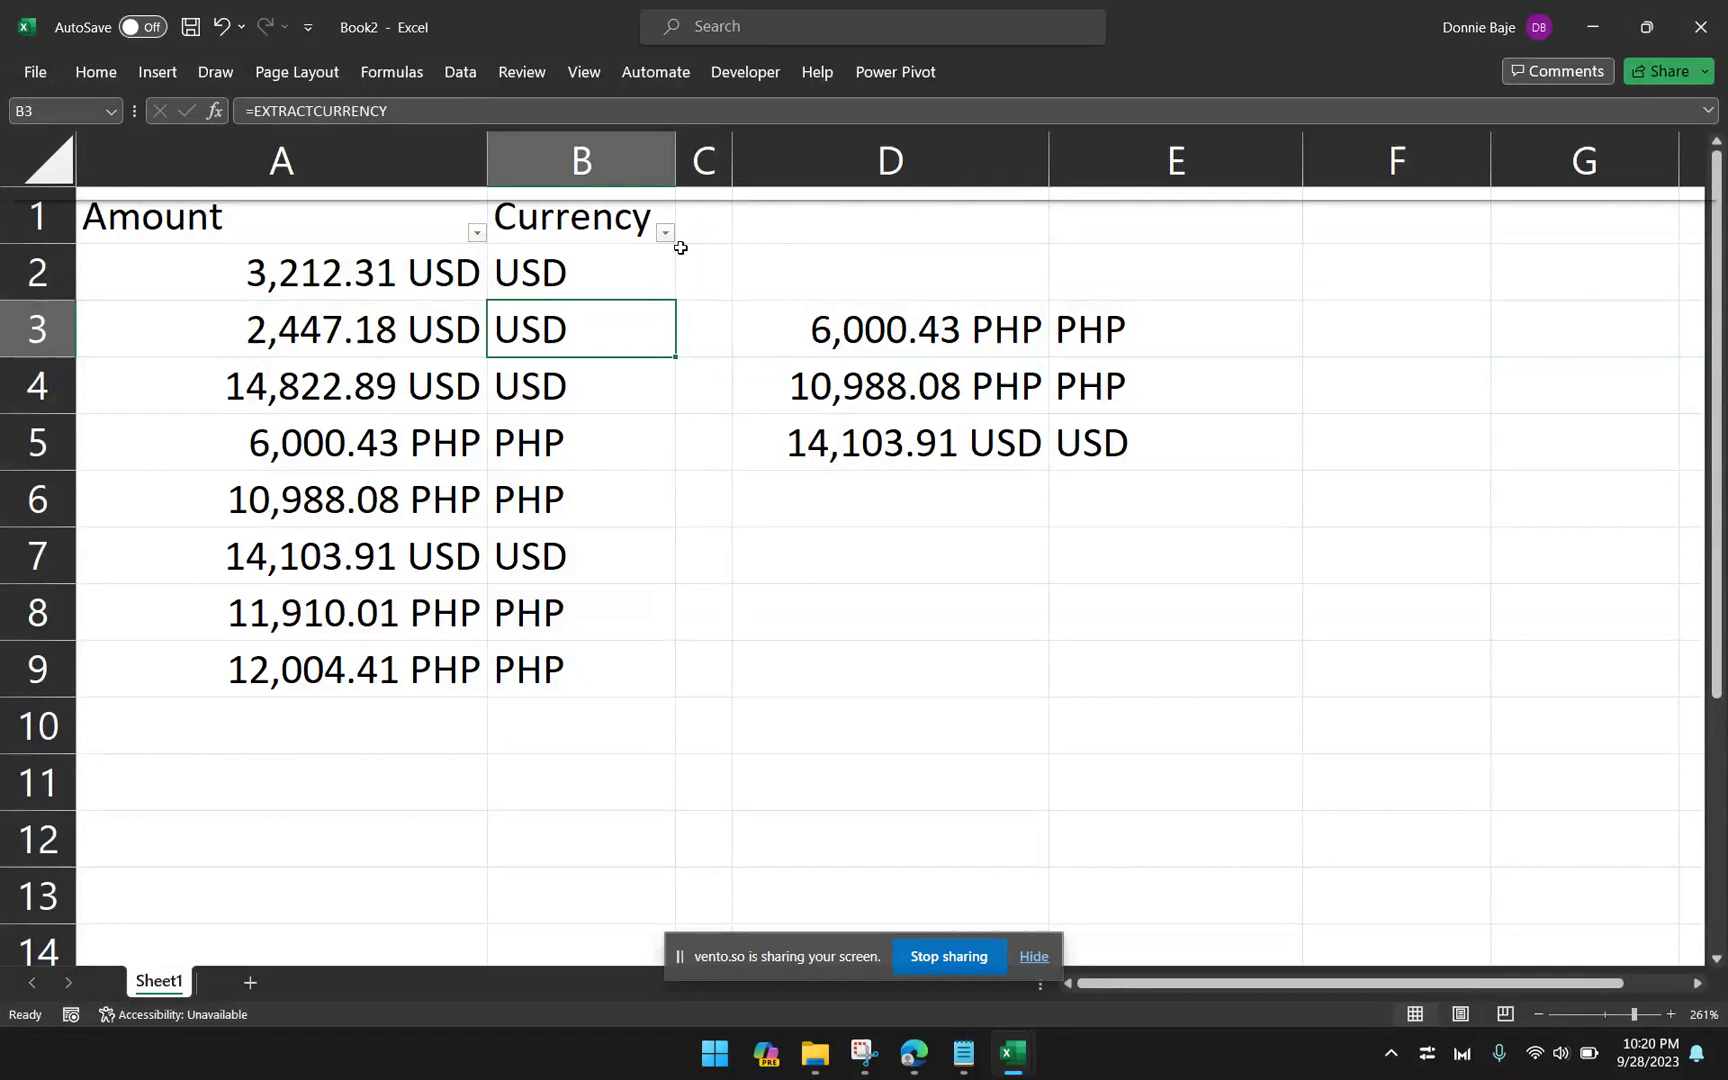
pyautogui.click(580, 276)
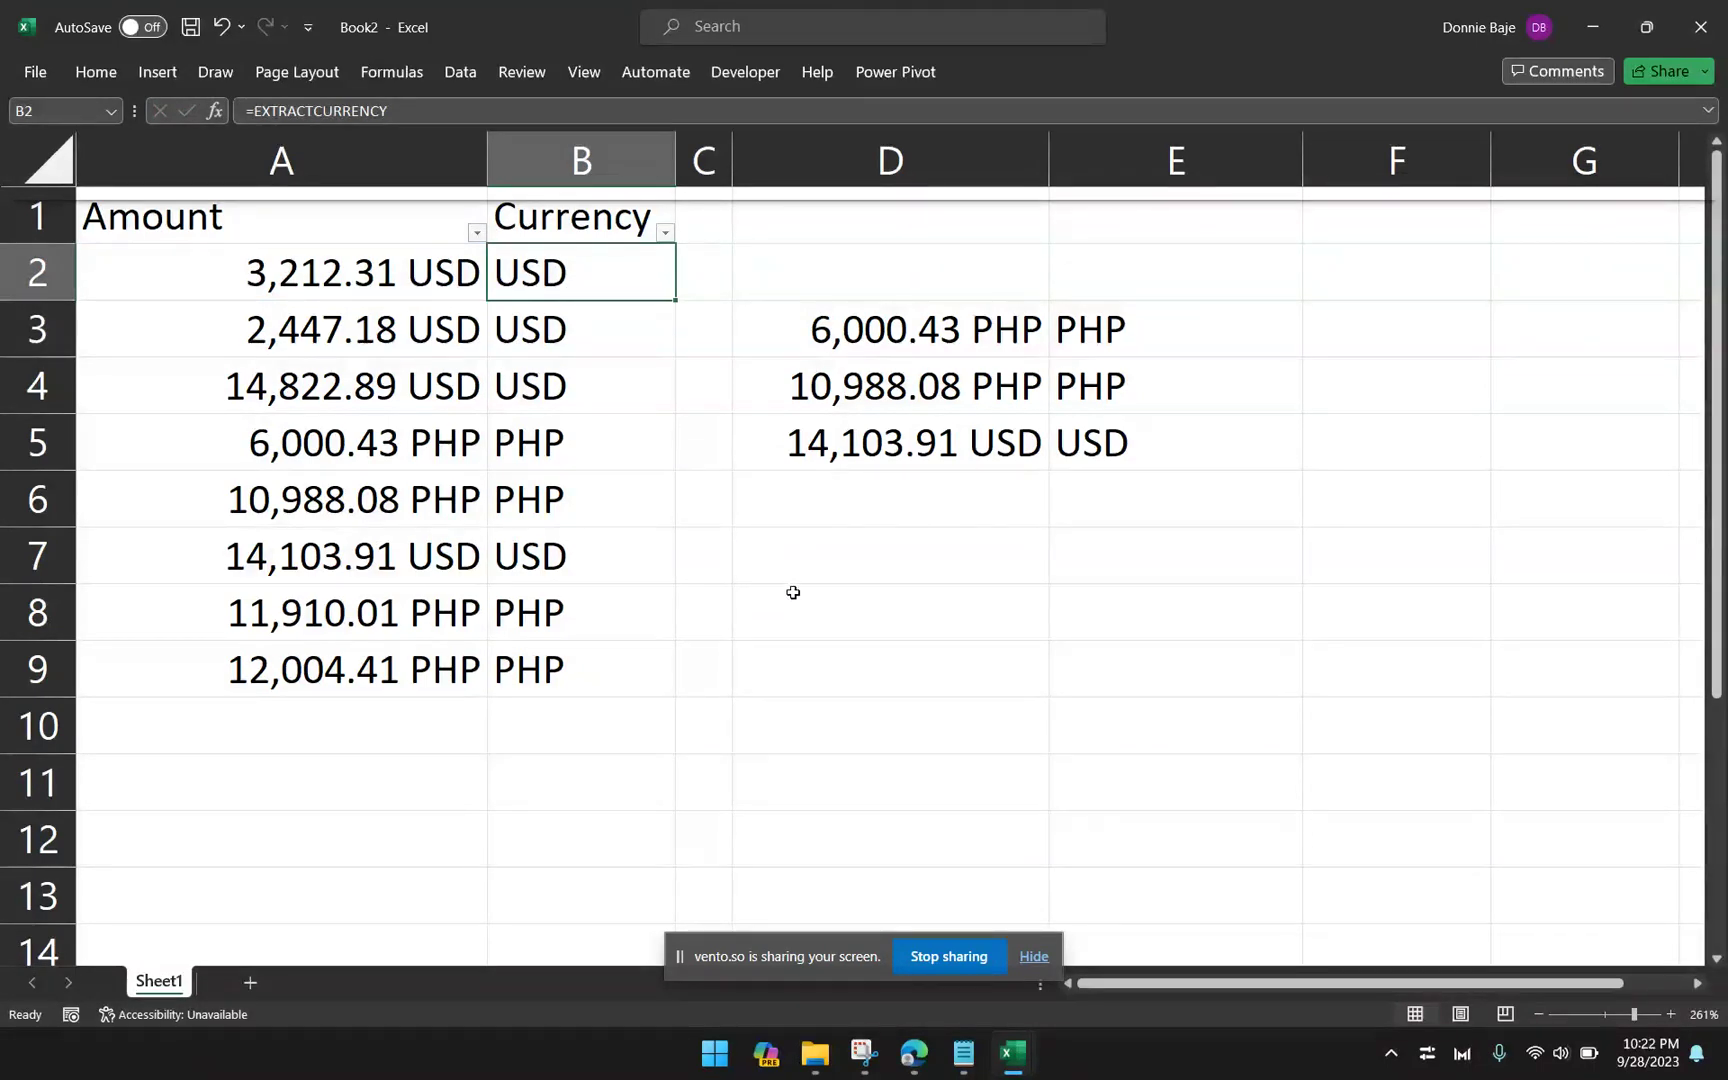
pyautogui.click(250, 982)
pyautogui.click(1636, 1013)
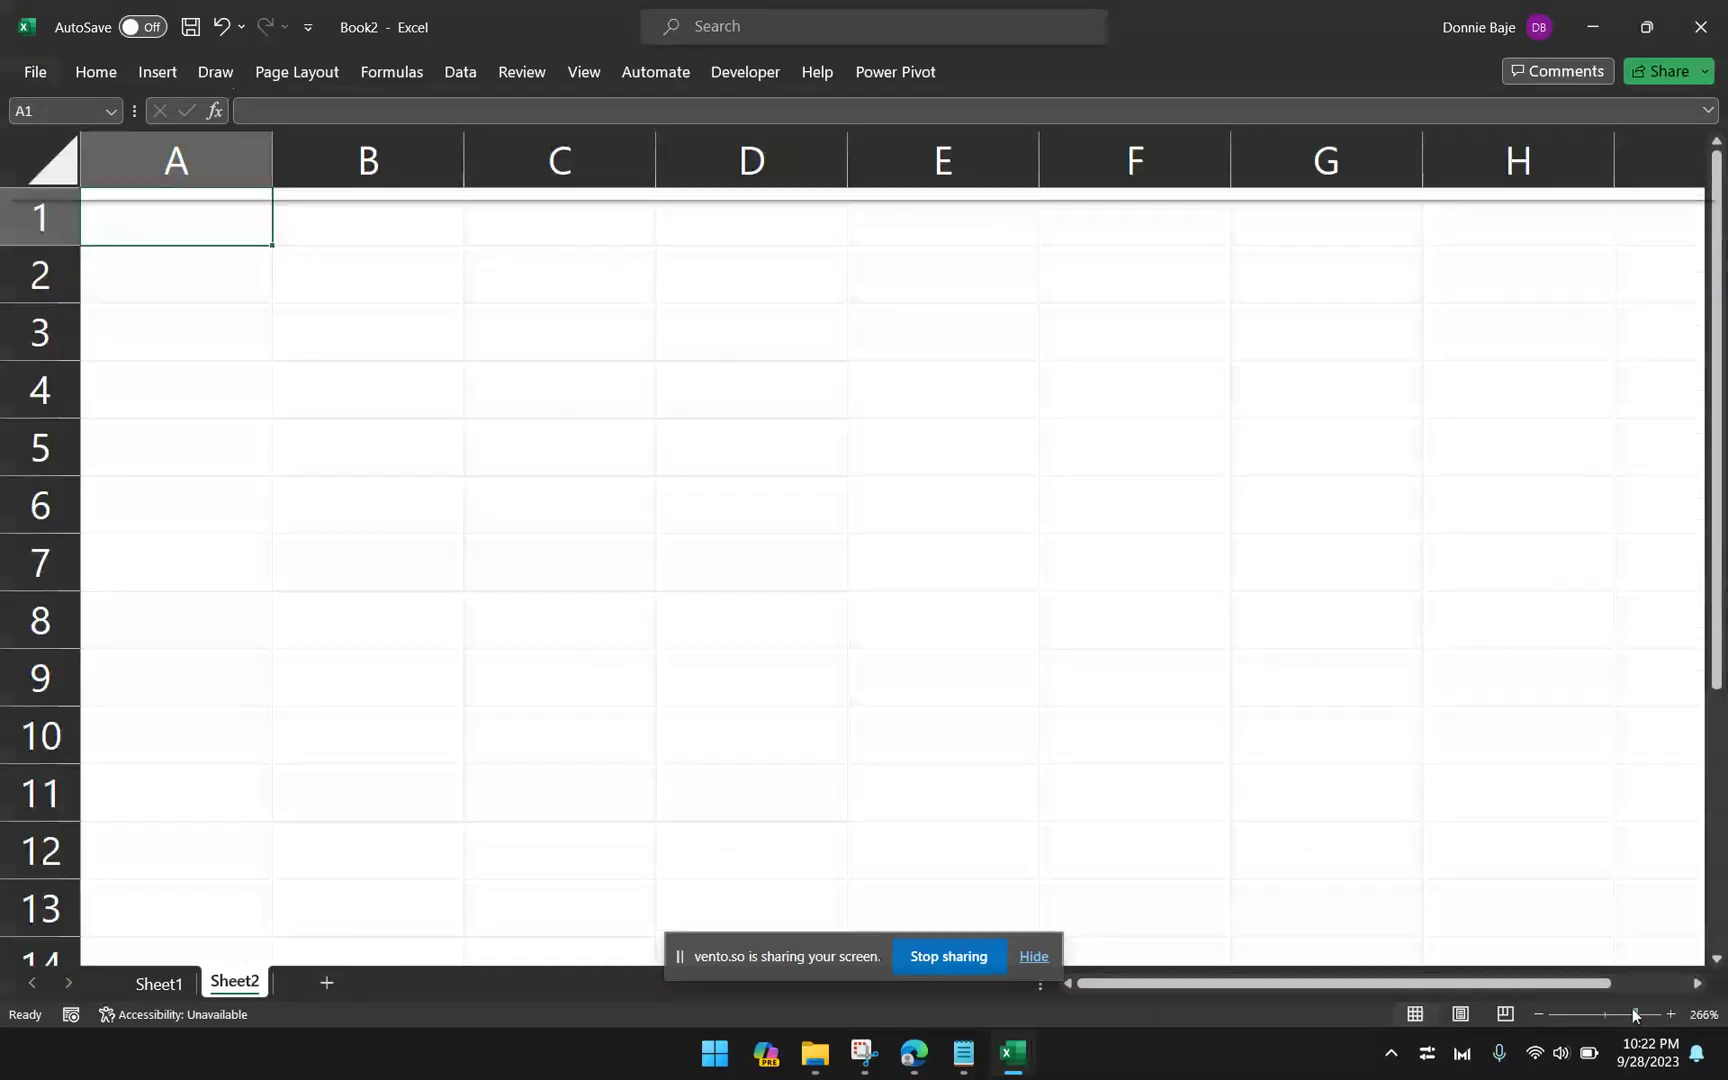
# Step: Enter the Amounts header in A1, then 190 and 456 in A2:A3
pyautogui.write('Current')
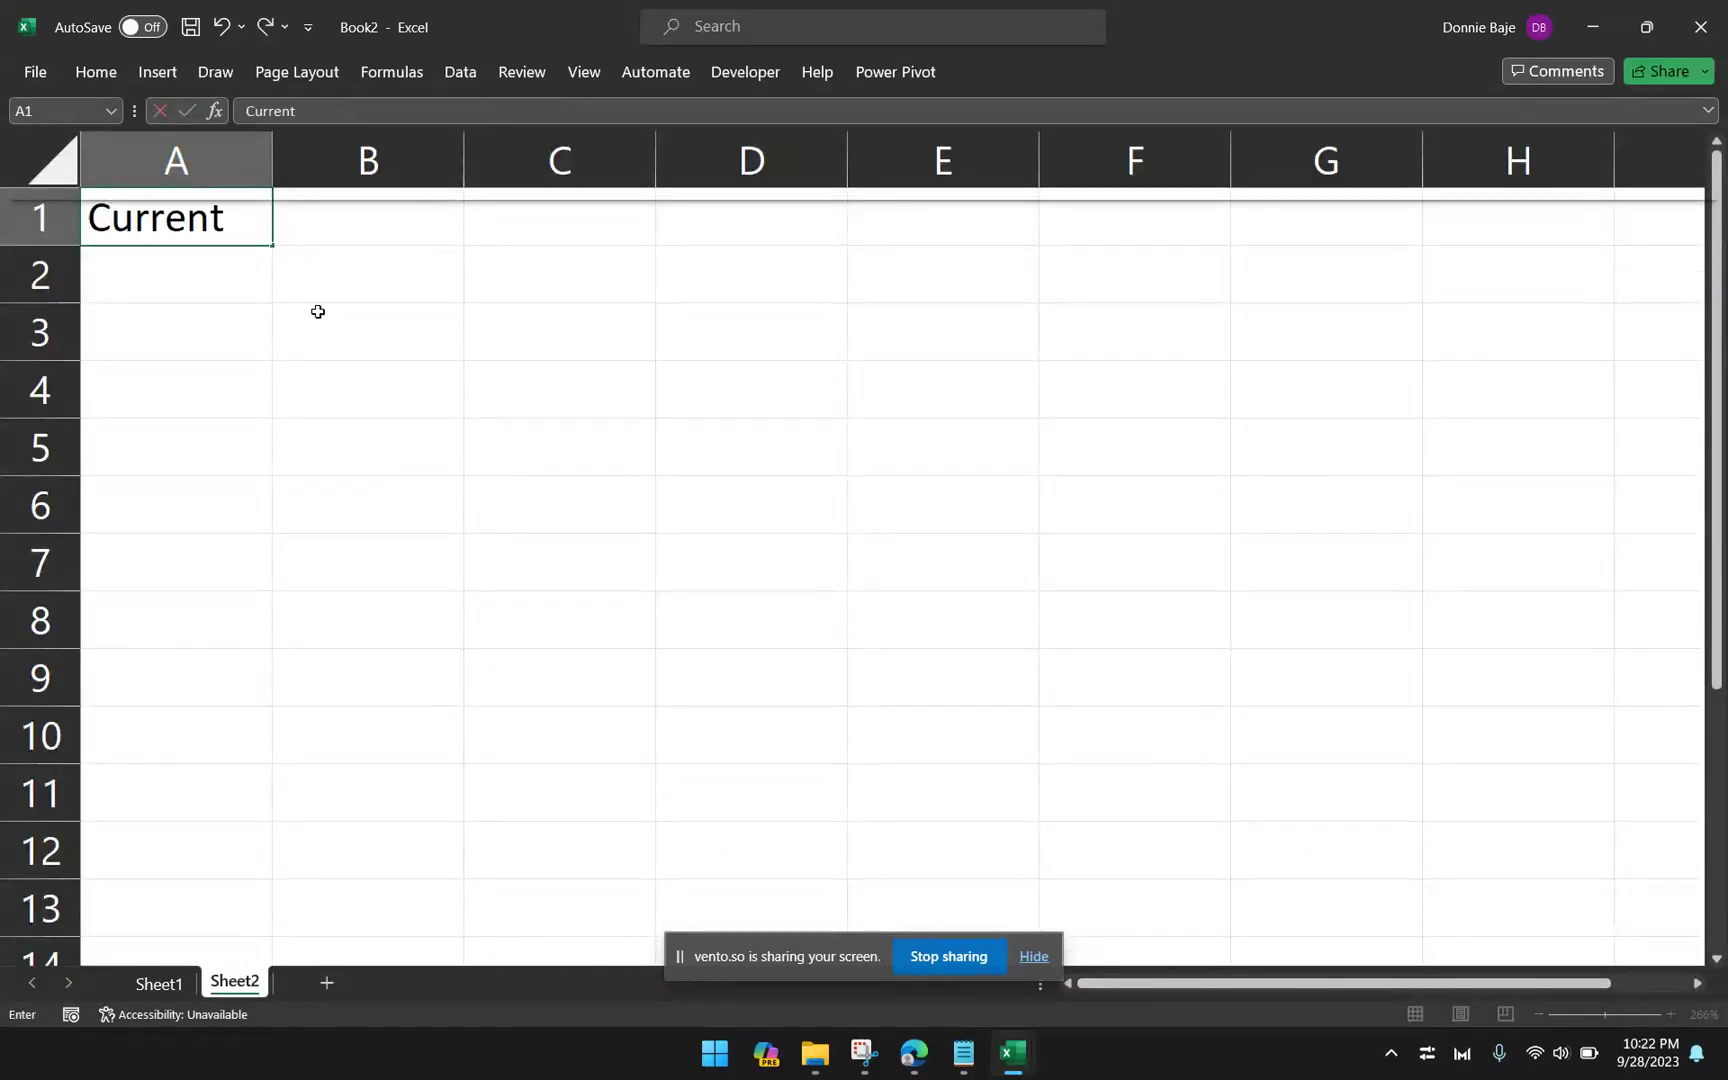
pyautogui.press('BackSpace')
pyautogui.press('BackSpace')
pyautogui.press('BackSpace')
pyautogui.press('BackSpace')
pyautogui.press('BackSpace')
pyautogui.press('BackSpace')
pyautogui.press('BackSpace')
pyautogui.write('Amounts')
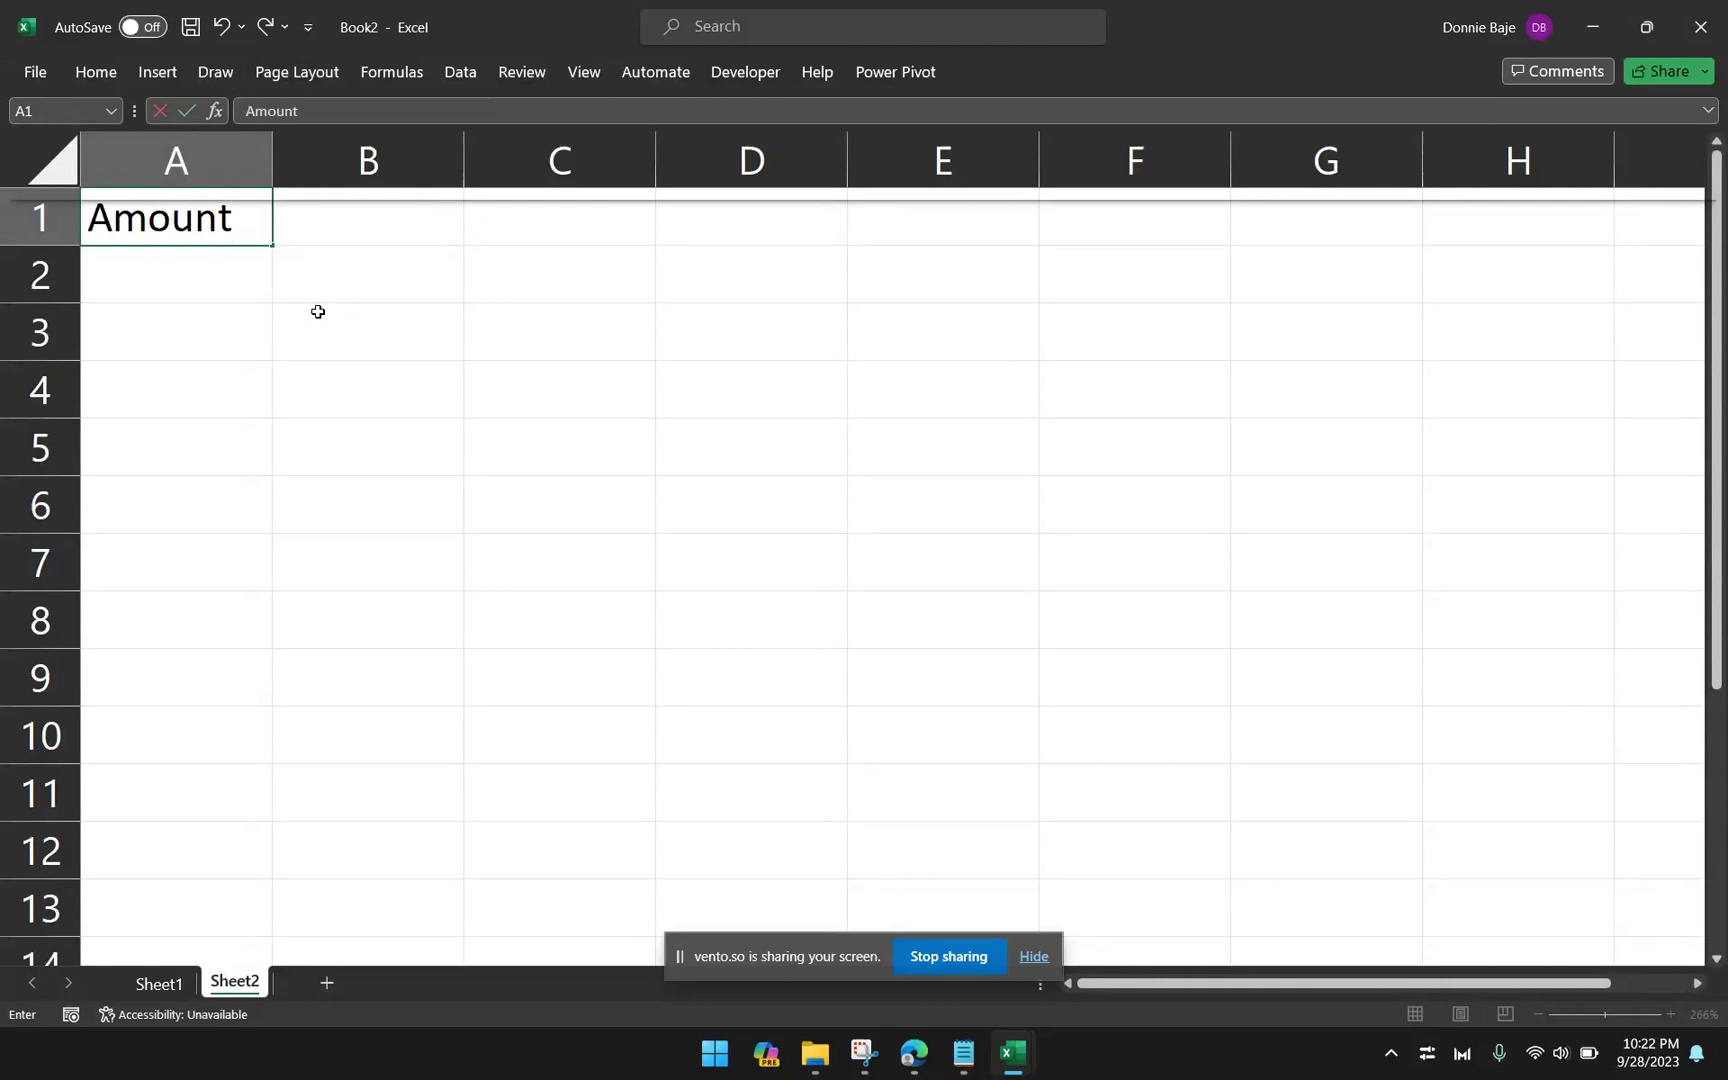
pyautogui.press('Return')
pyautogui.write('190')
pyautogui.press('Return')
pyautogui.write('4')
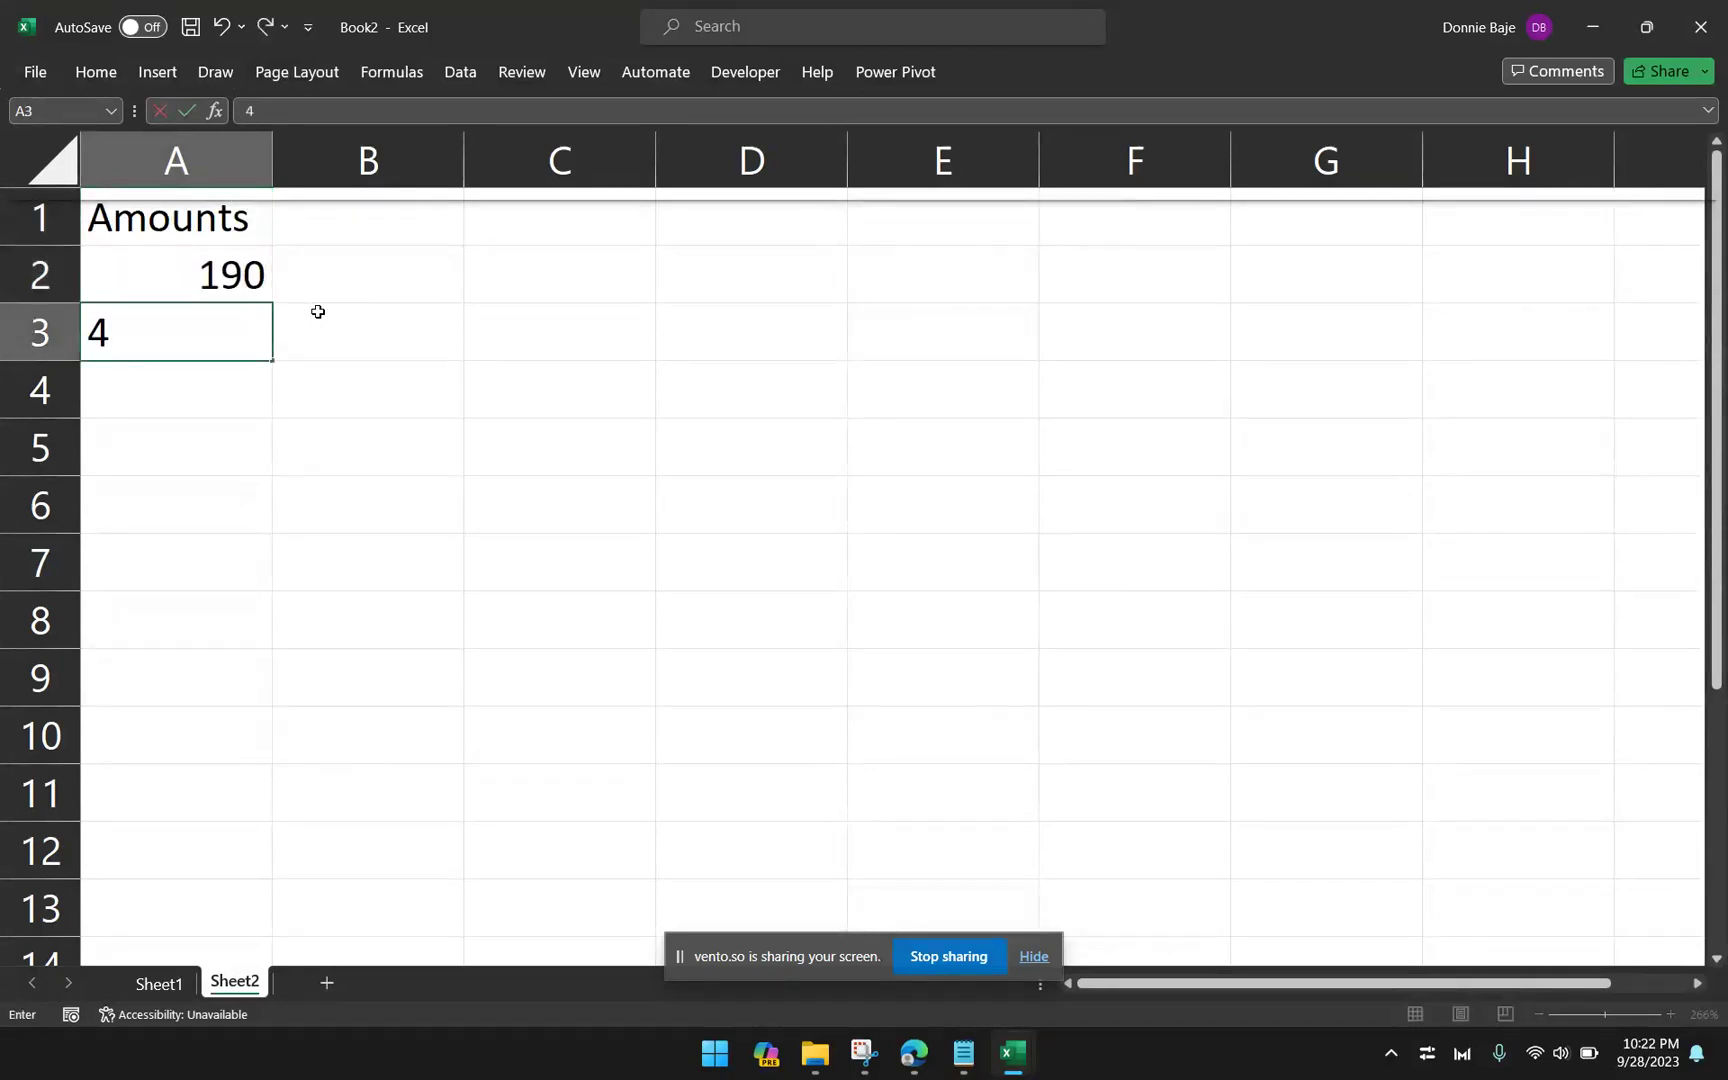
pyautogui.write('56')
pyautogui.press('Return')
# Step: Add 678.81 and 456.13 in A4:A5 and widen column A
pyautogui.write('678.')
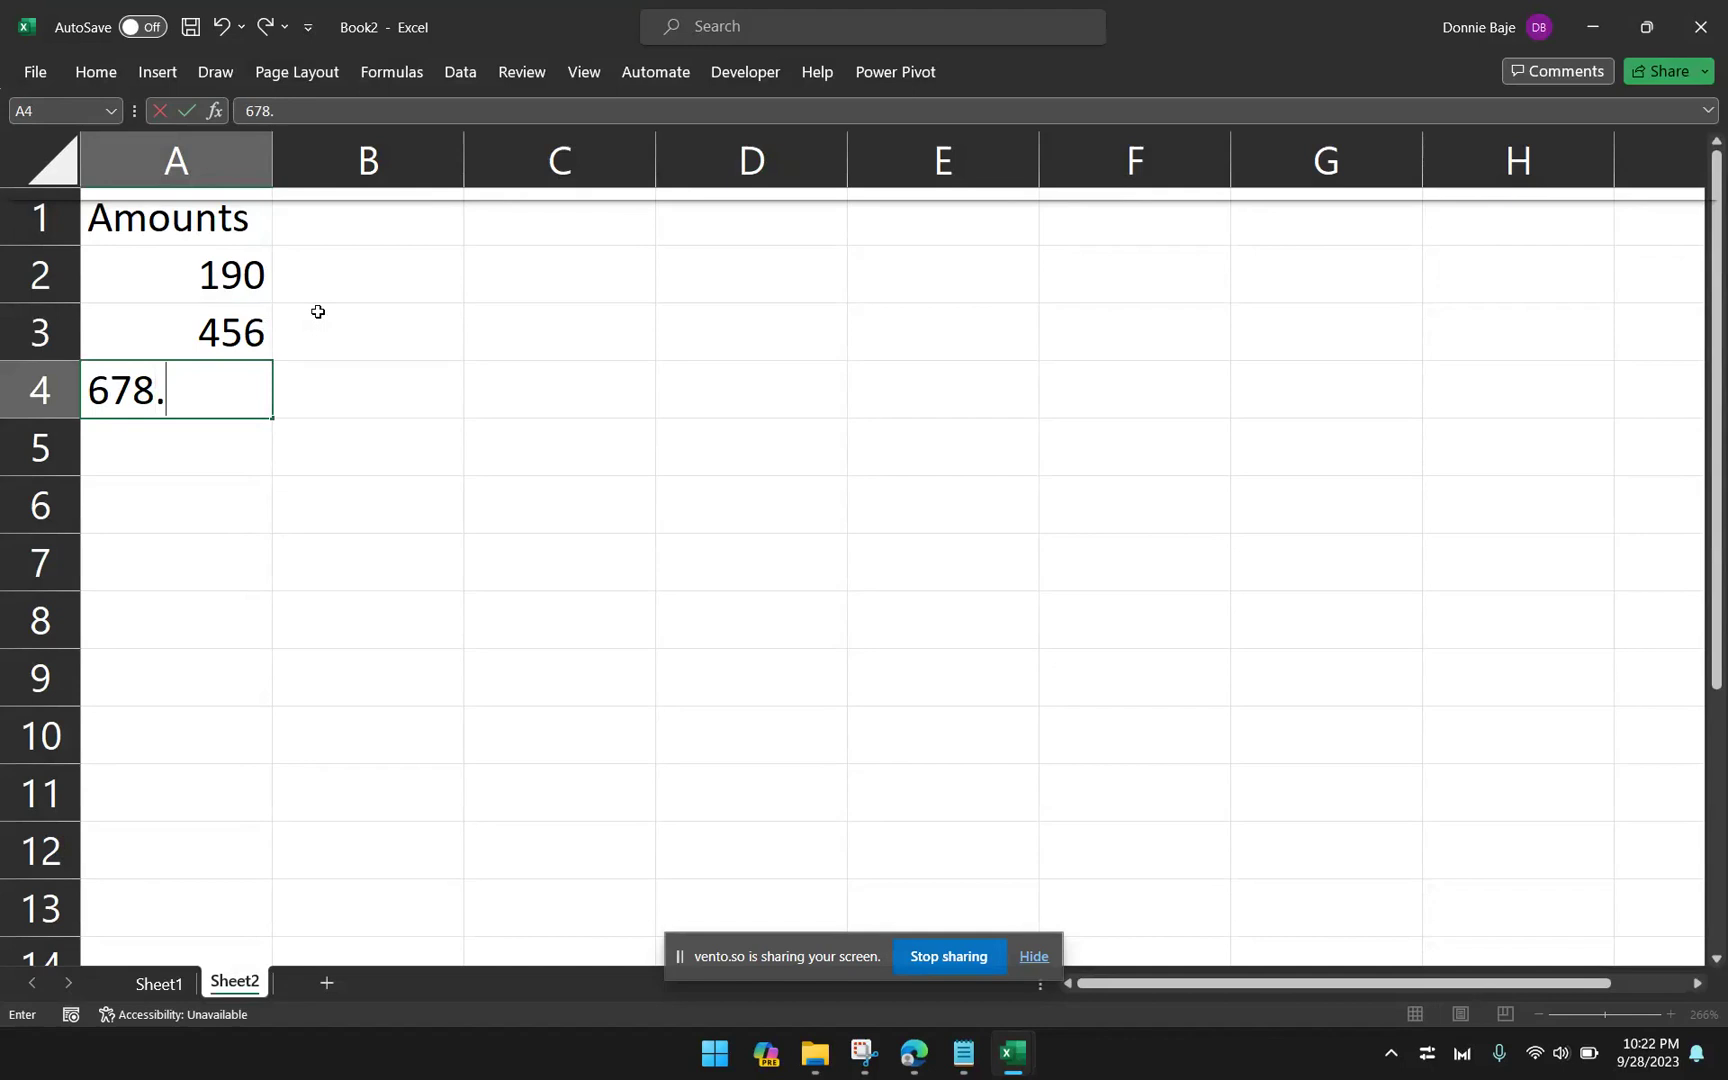
pyautogui.write('81')
pyautogui.press('Return')
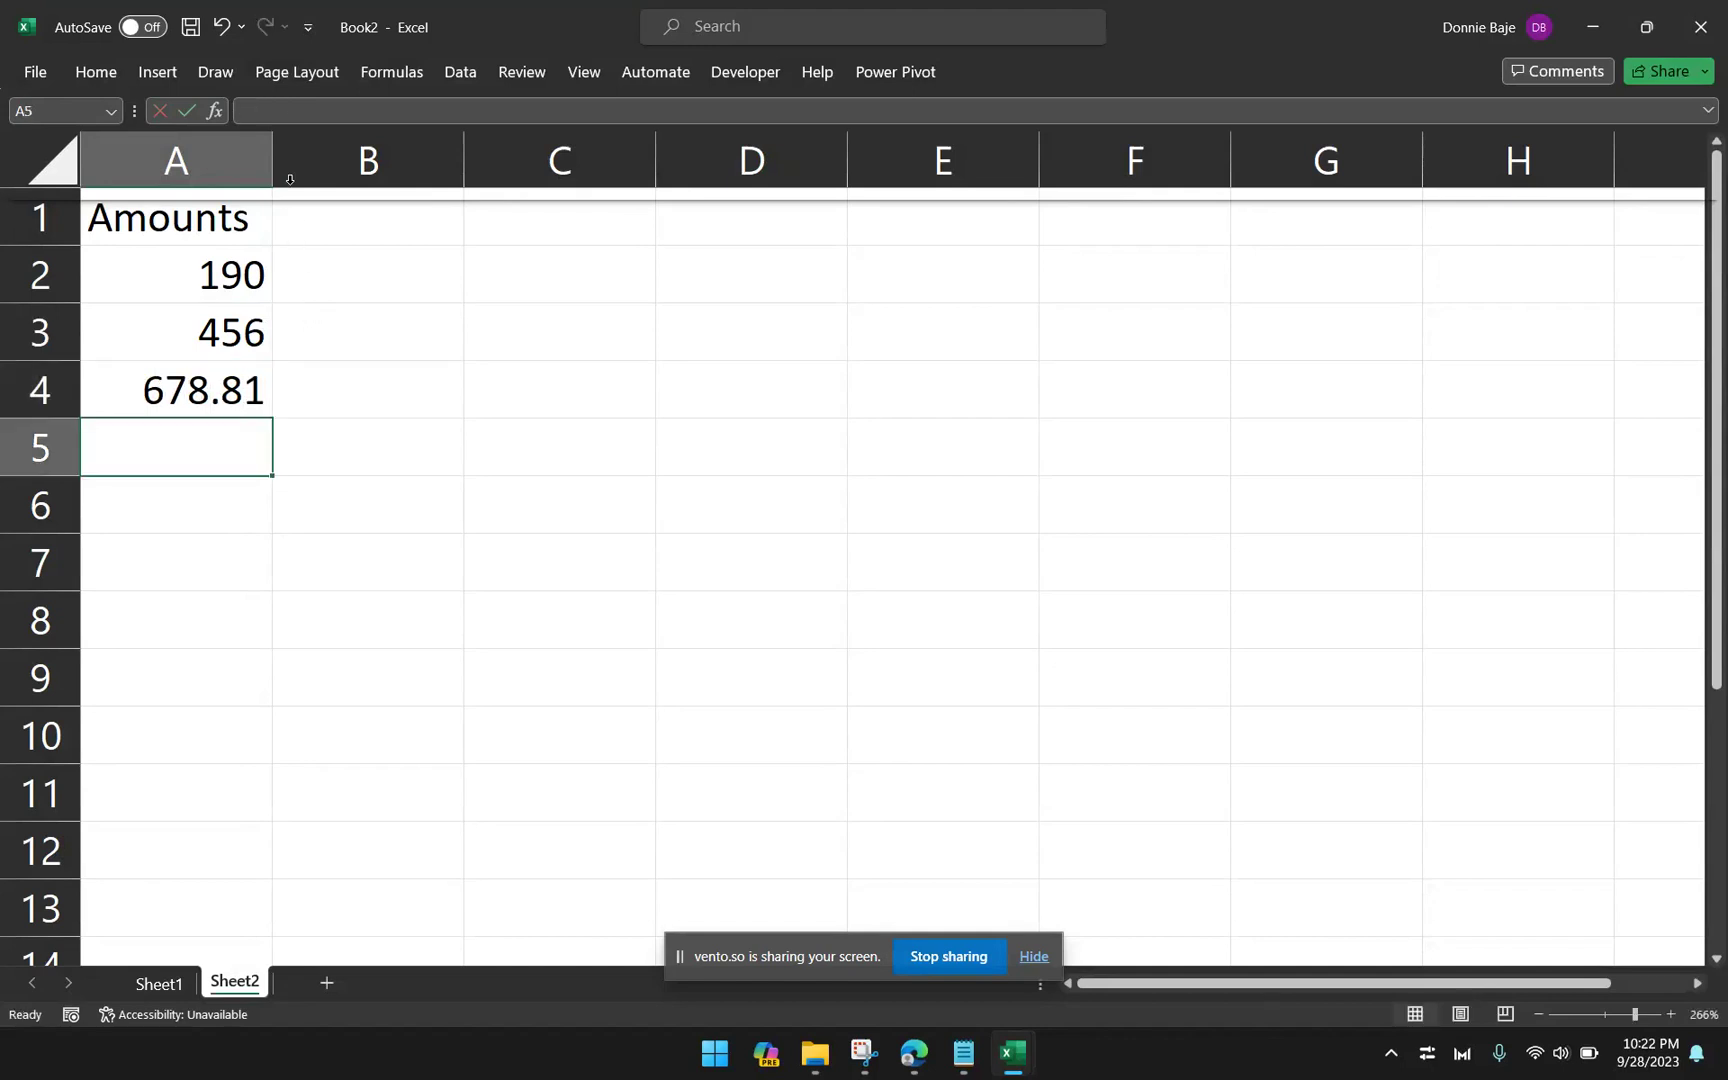
pyautogui.moveTo(272, 165); pyautogui.dragTo(358, 165)
pyautogui.write('456.13')
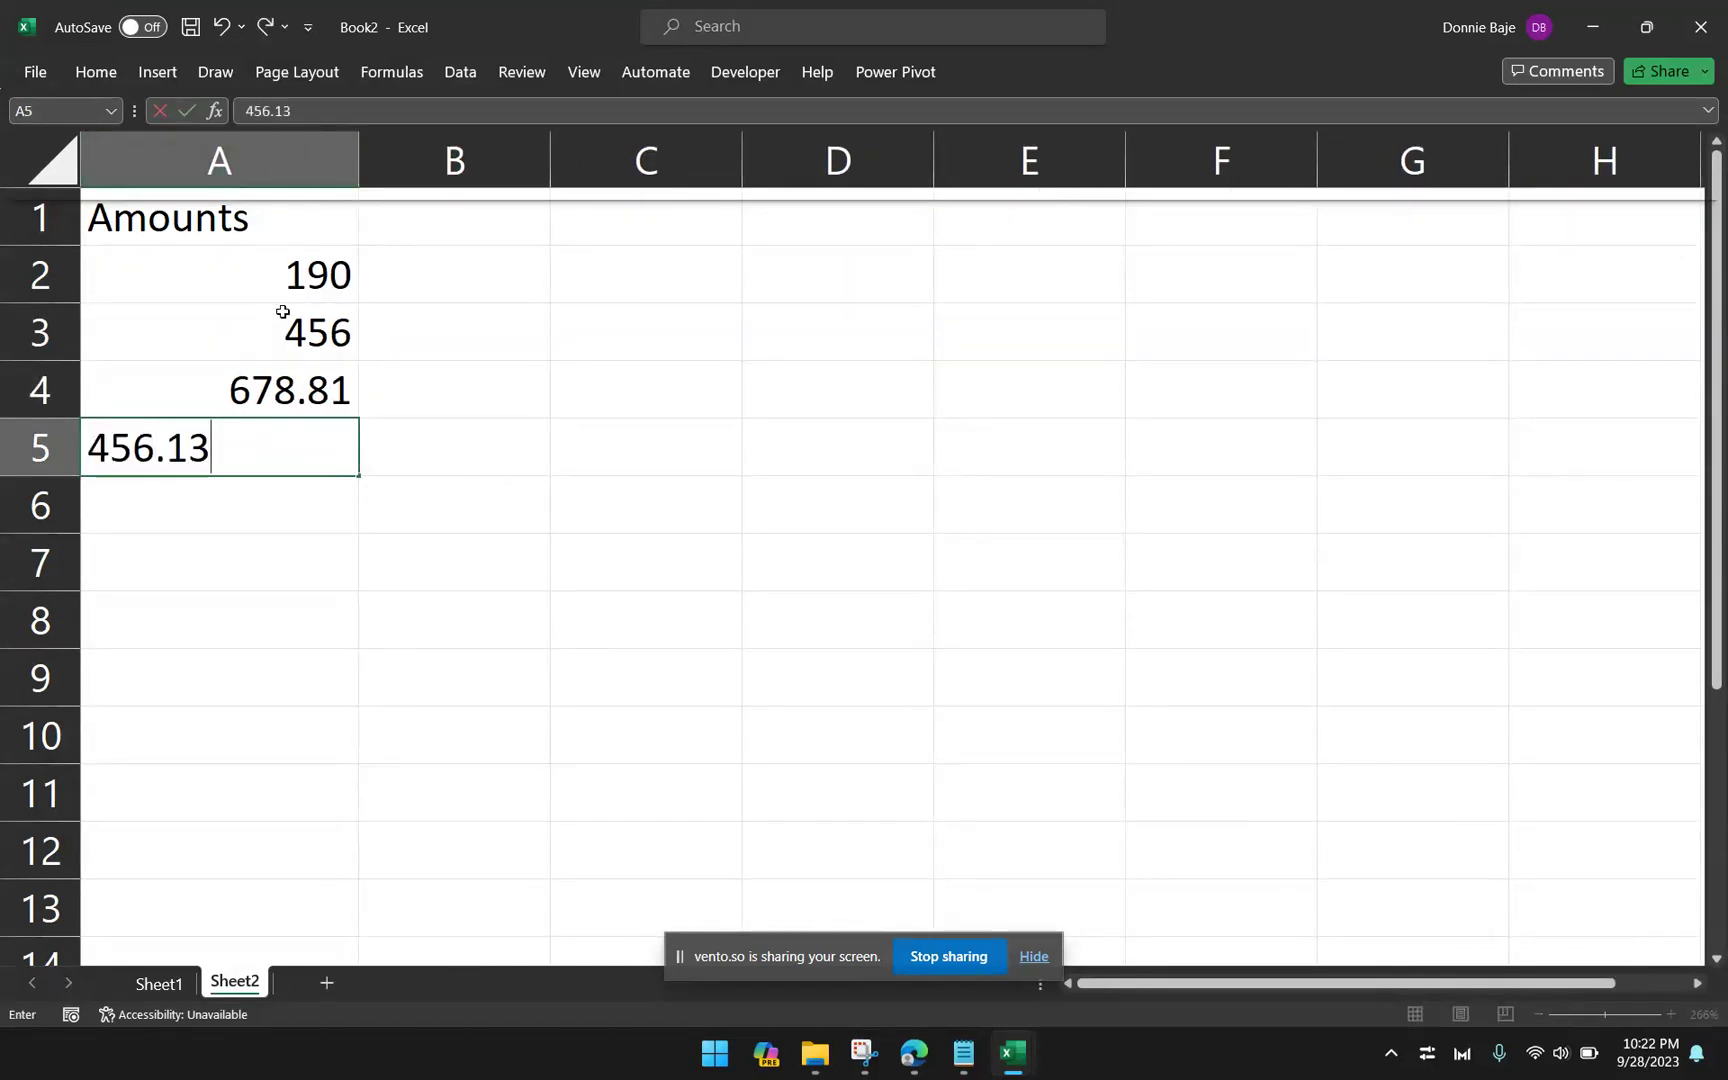
pyautogui.press('Return')
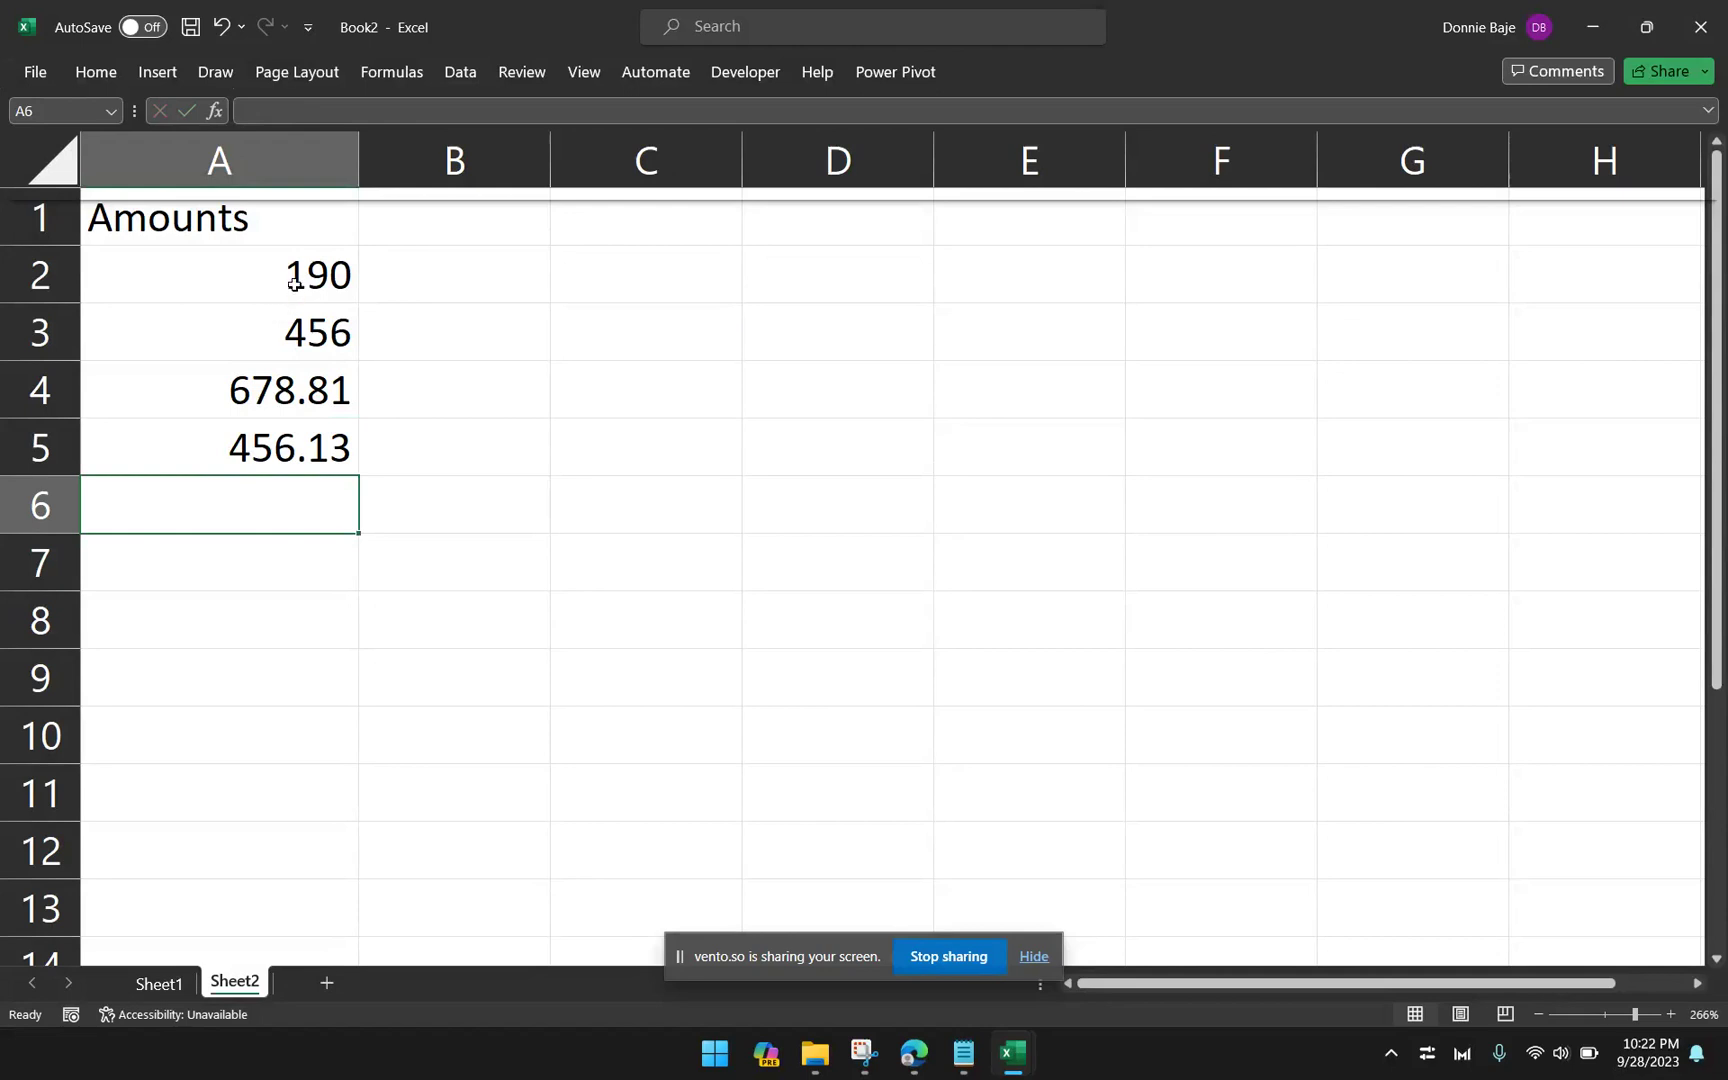
pyautogui.click(295, 279)
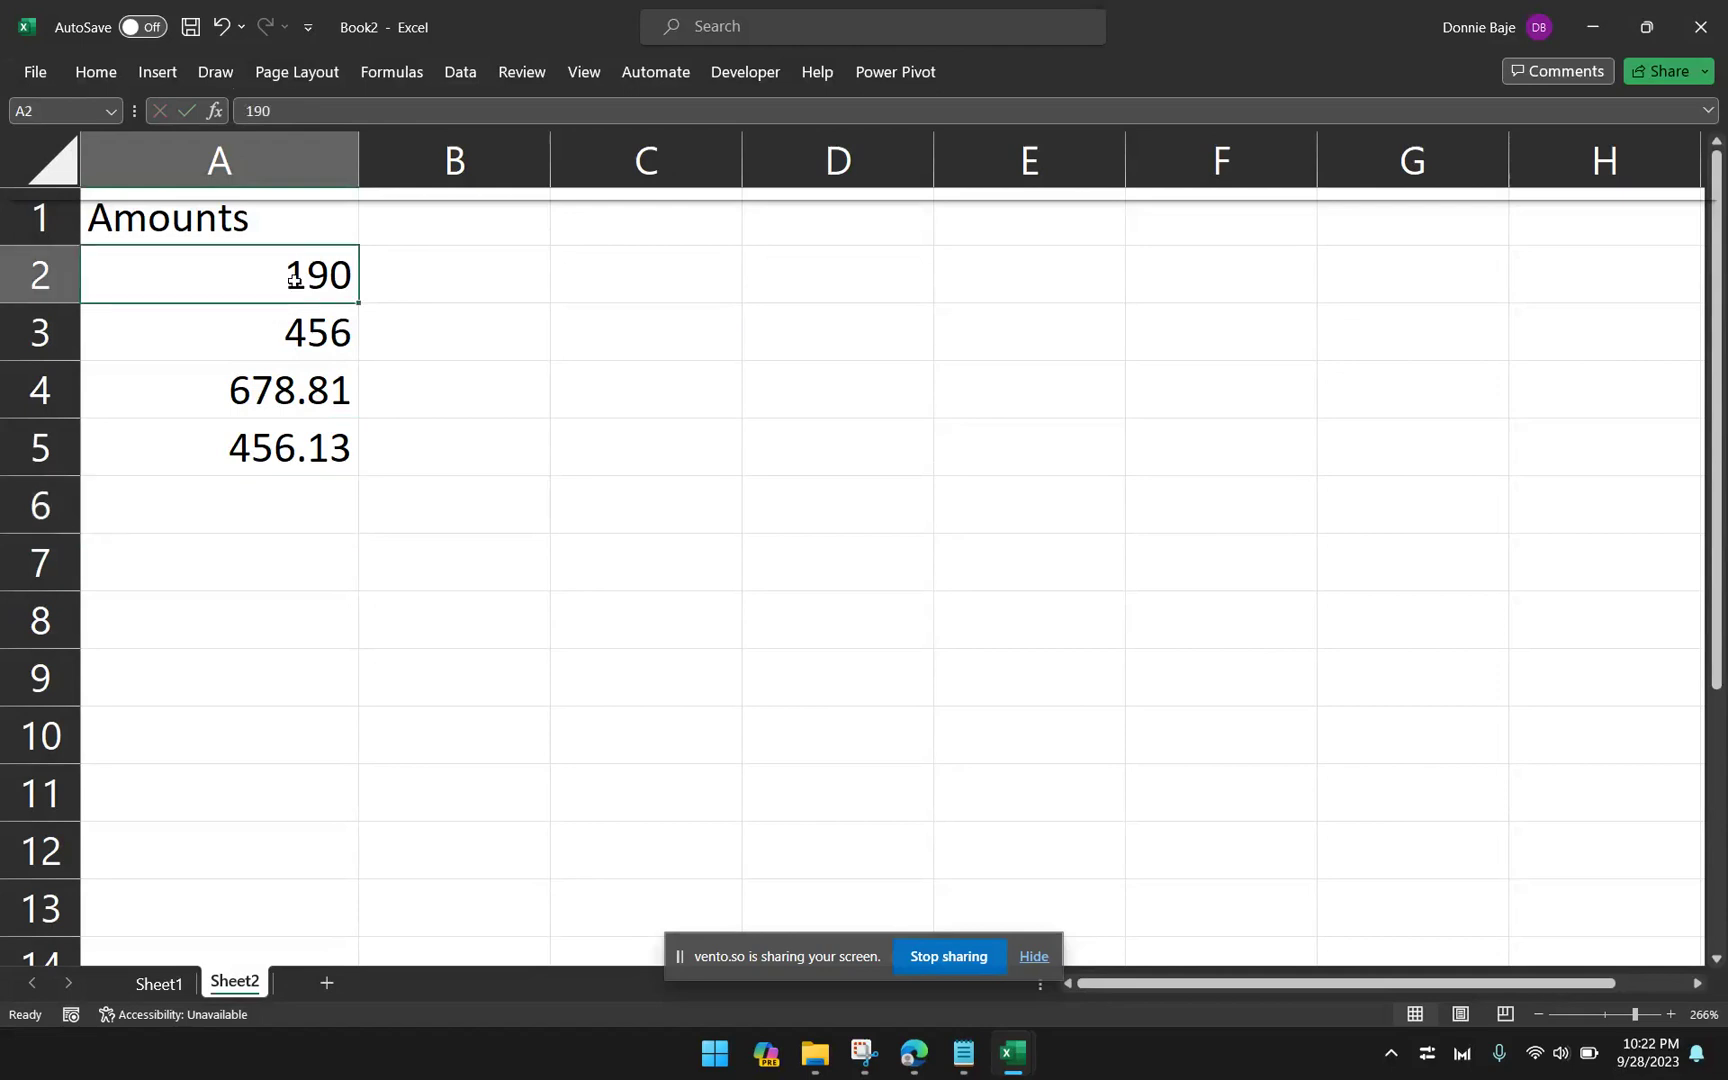
# Step: Format 190 and 678.81 with the Accounting $ English format
pyautogui.keyDown('ctrl'); pyautogui.click(208, 400); pyautogui.keyUp('ctrl')
pyautogui.click(96, 72)
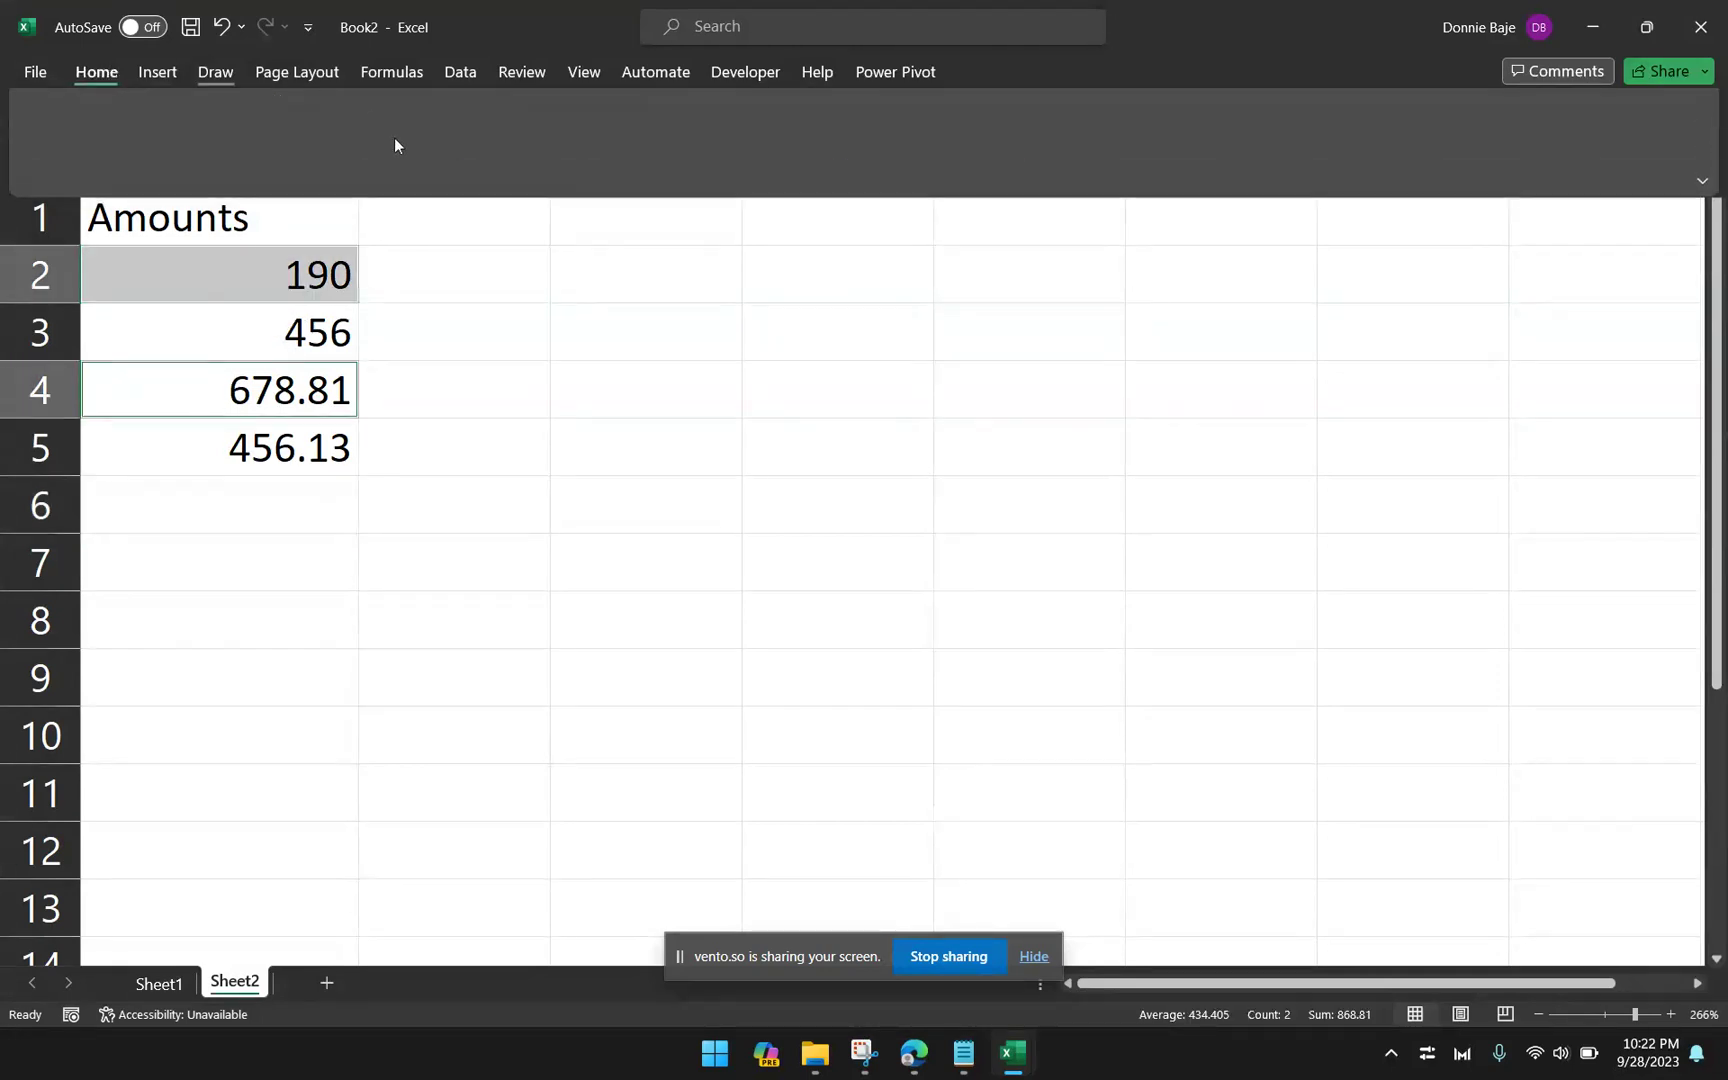
pyautogui.click(757, 151)
pyautogui.click(838, 181)
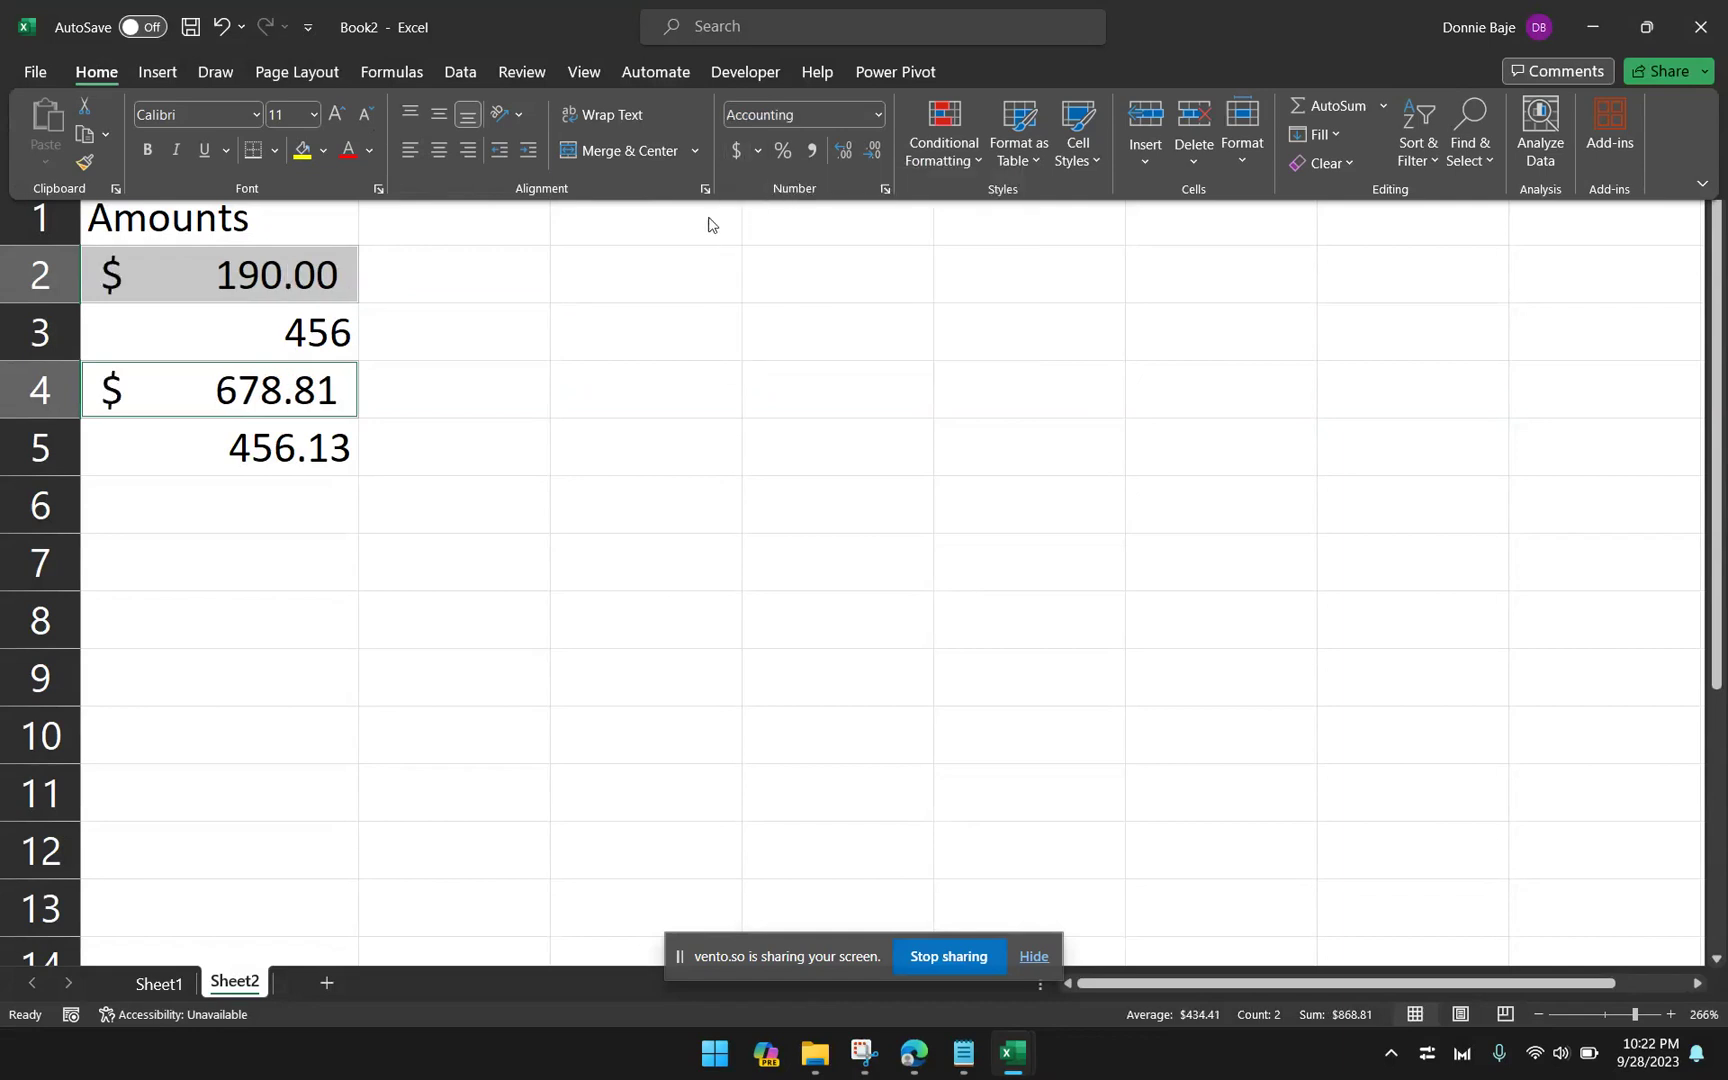
# Step: Format 456 and 456.13 with the Accounting Euro format
pyautogui.click(237, 325)
pyautogui.keyDown('ctrl'); pyautogui.click(232, 442); pyautogui.keyUp('ctrl')
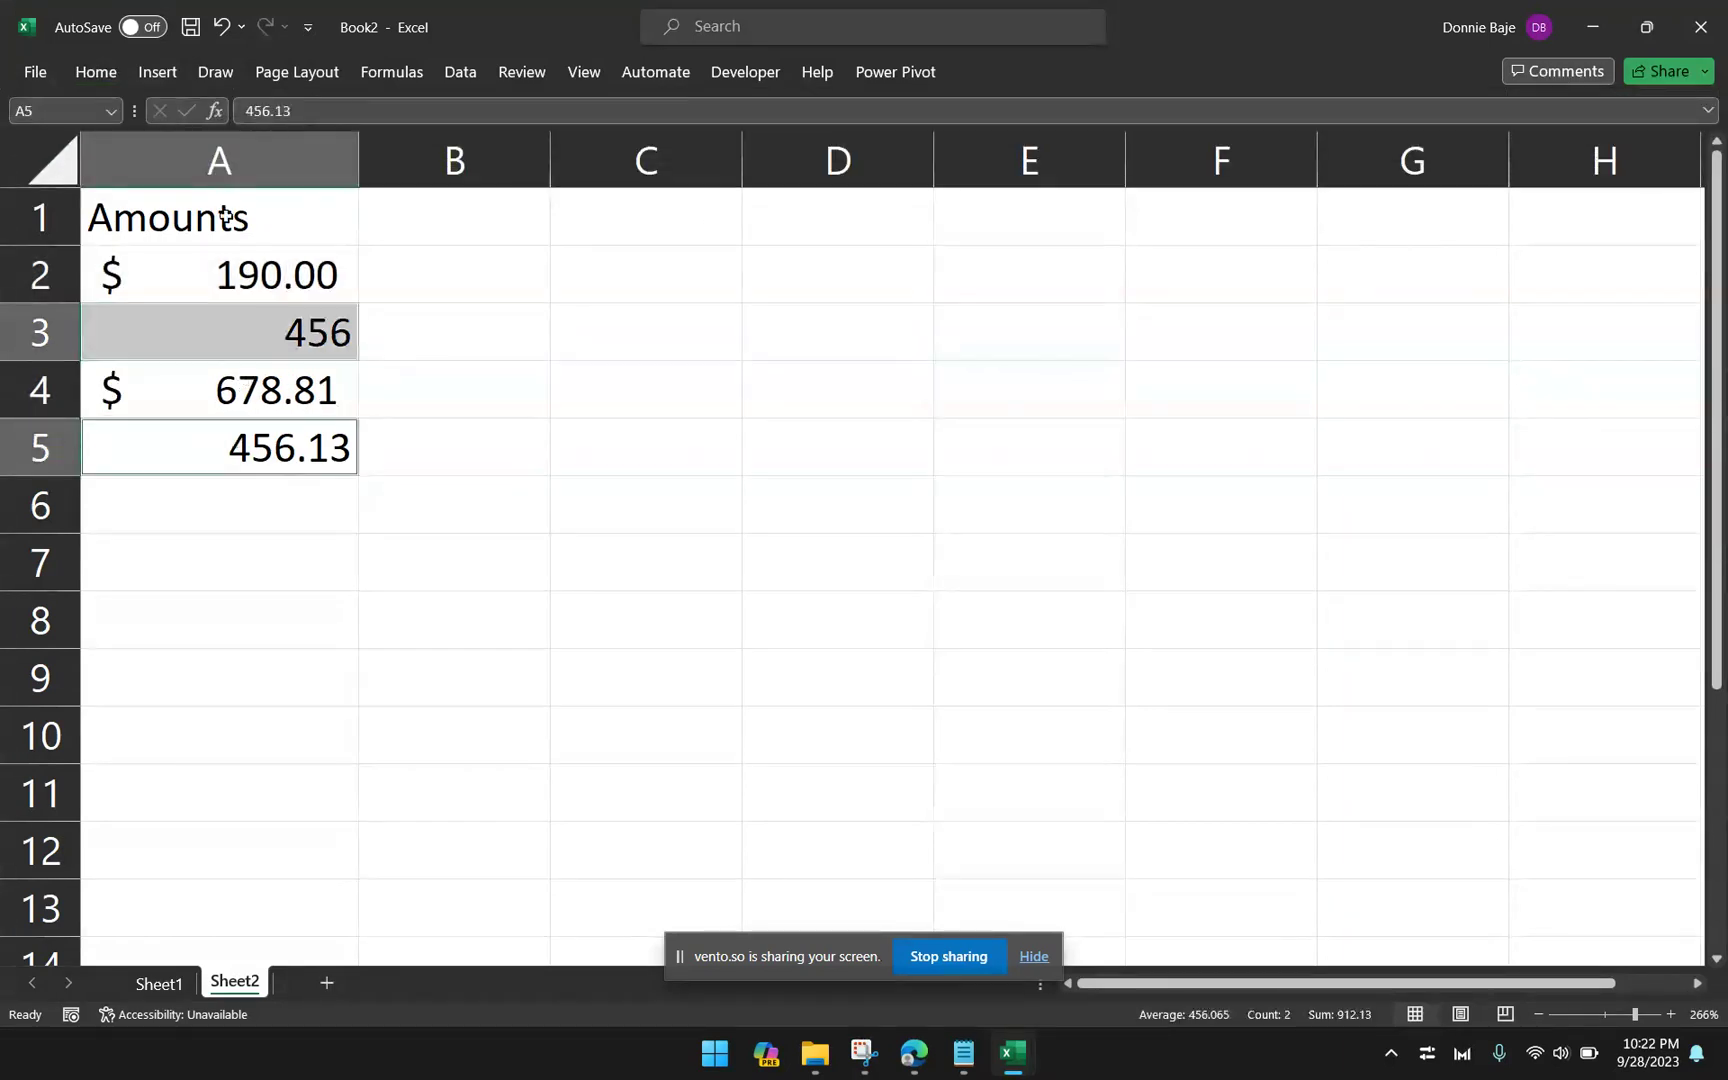
pyautogui.click(96, 72)
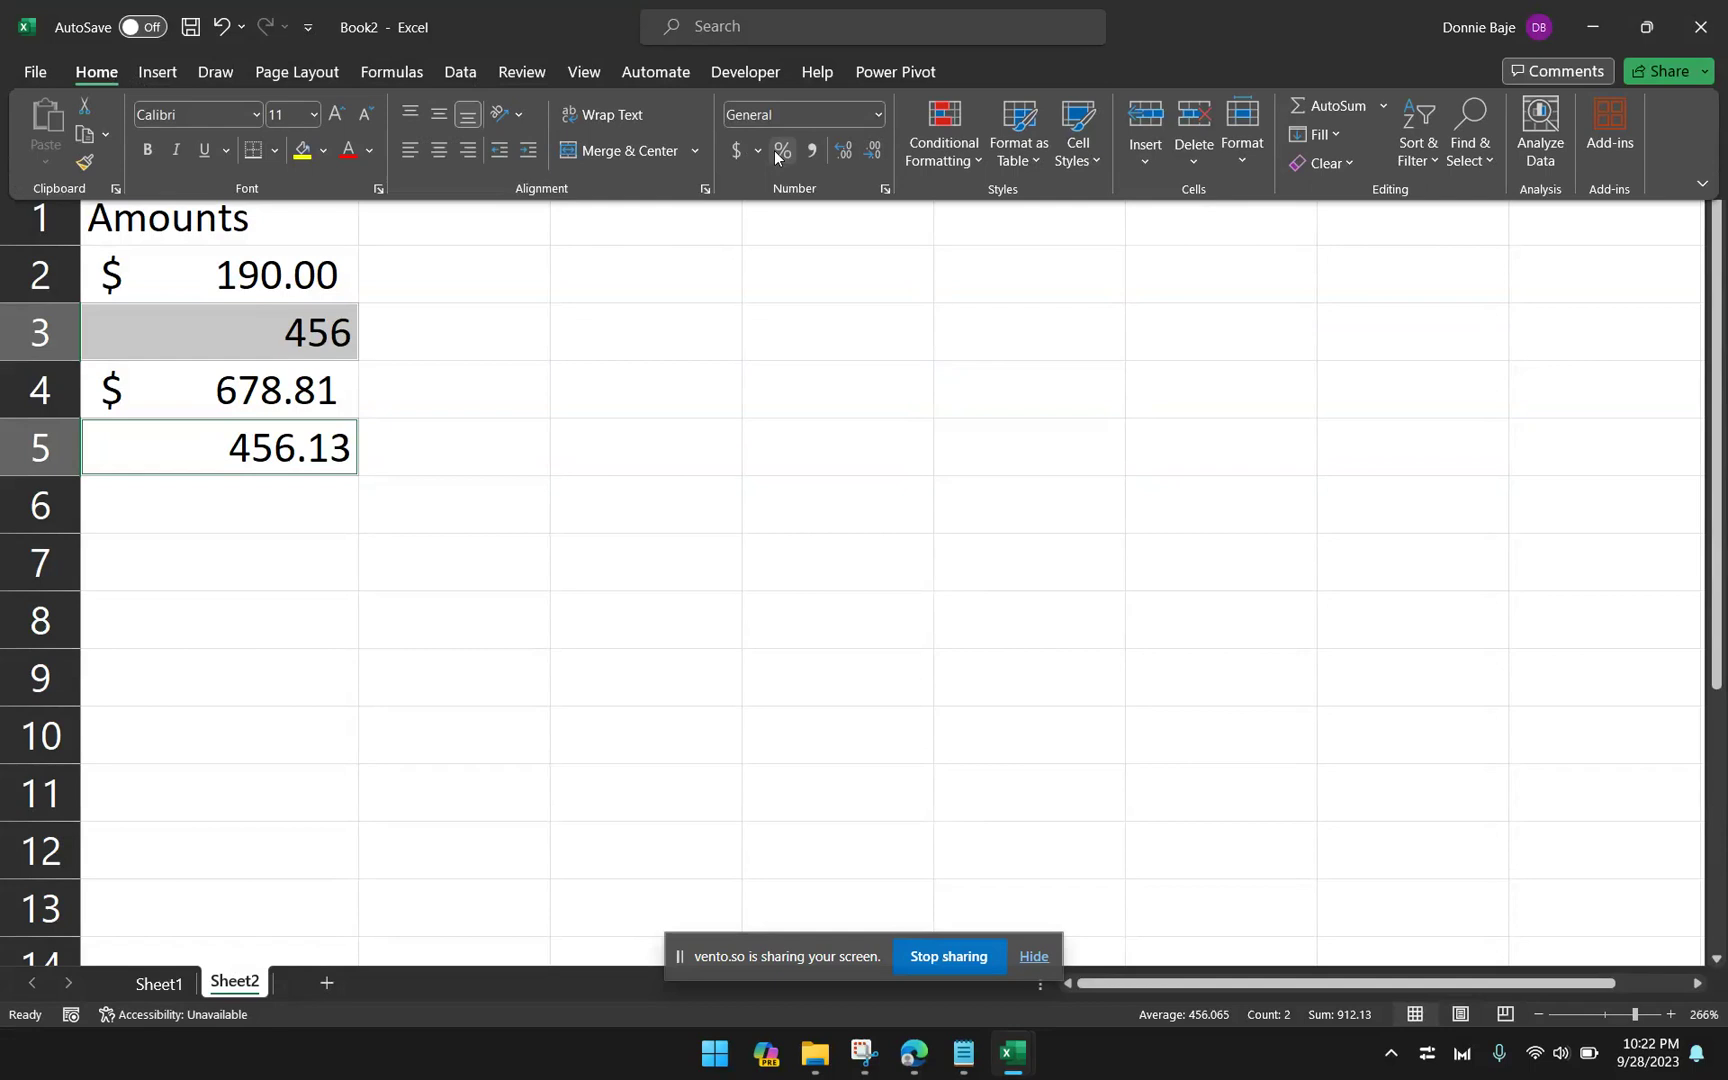
pyautogui.click(757, 151)
pyautogui.click(840, 250)
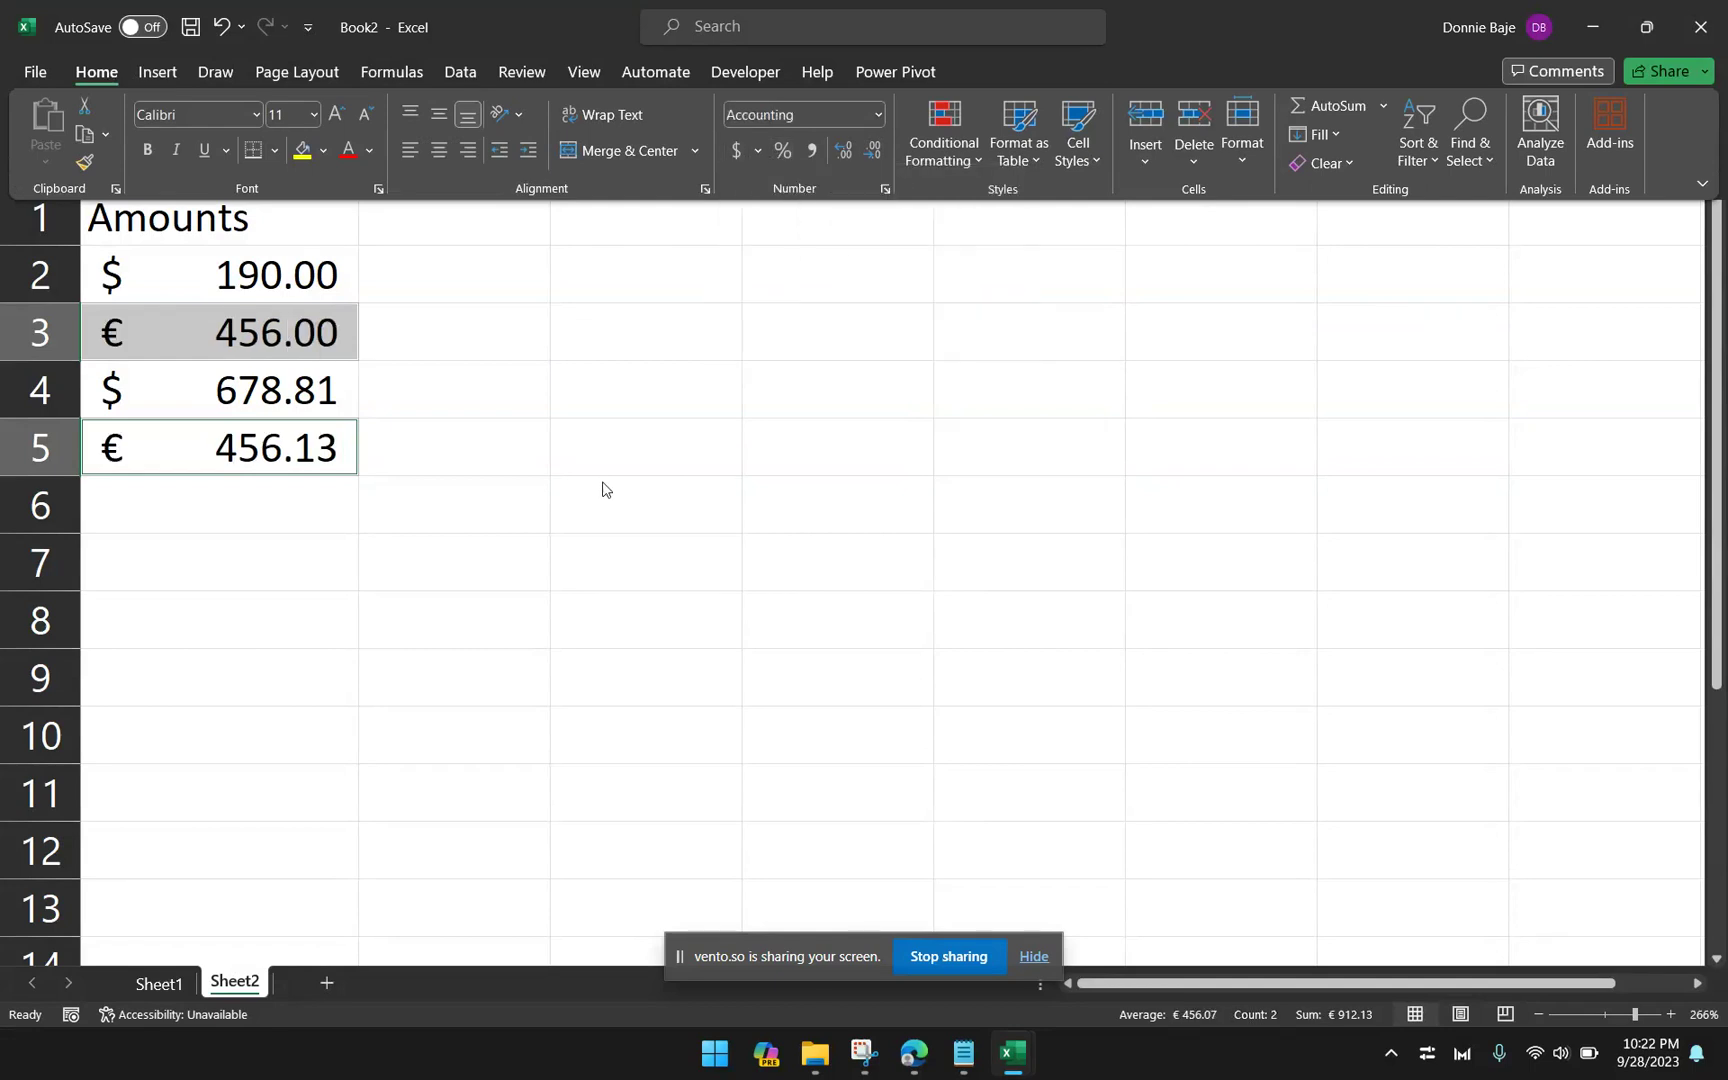
pyautogui.click(602, 488)
# Step: Narrow column A to fit the formatted amounts and re-confirm A2's 190
pyautogui.moveTo(227, 287); pyautogui.dragTo(193, 365)
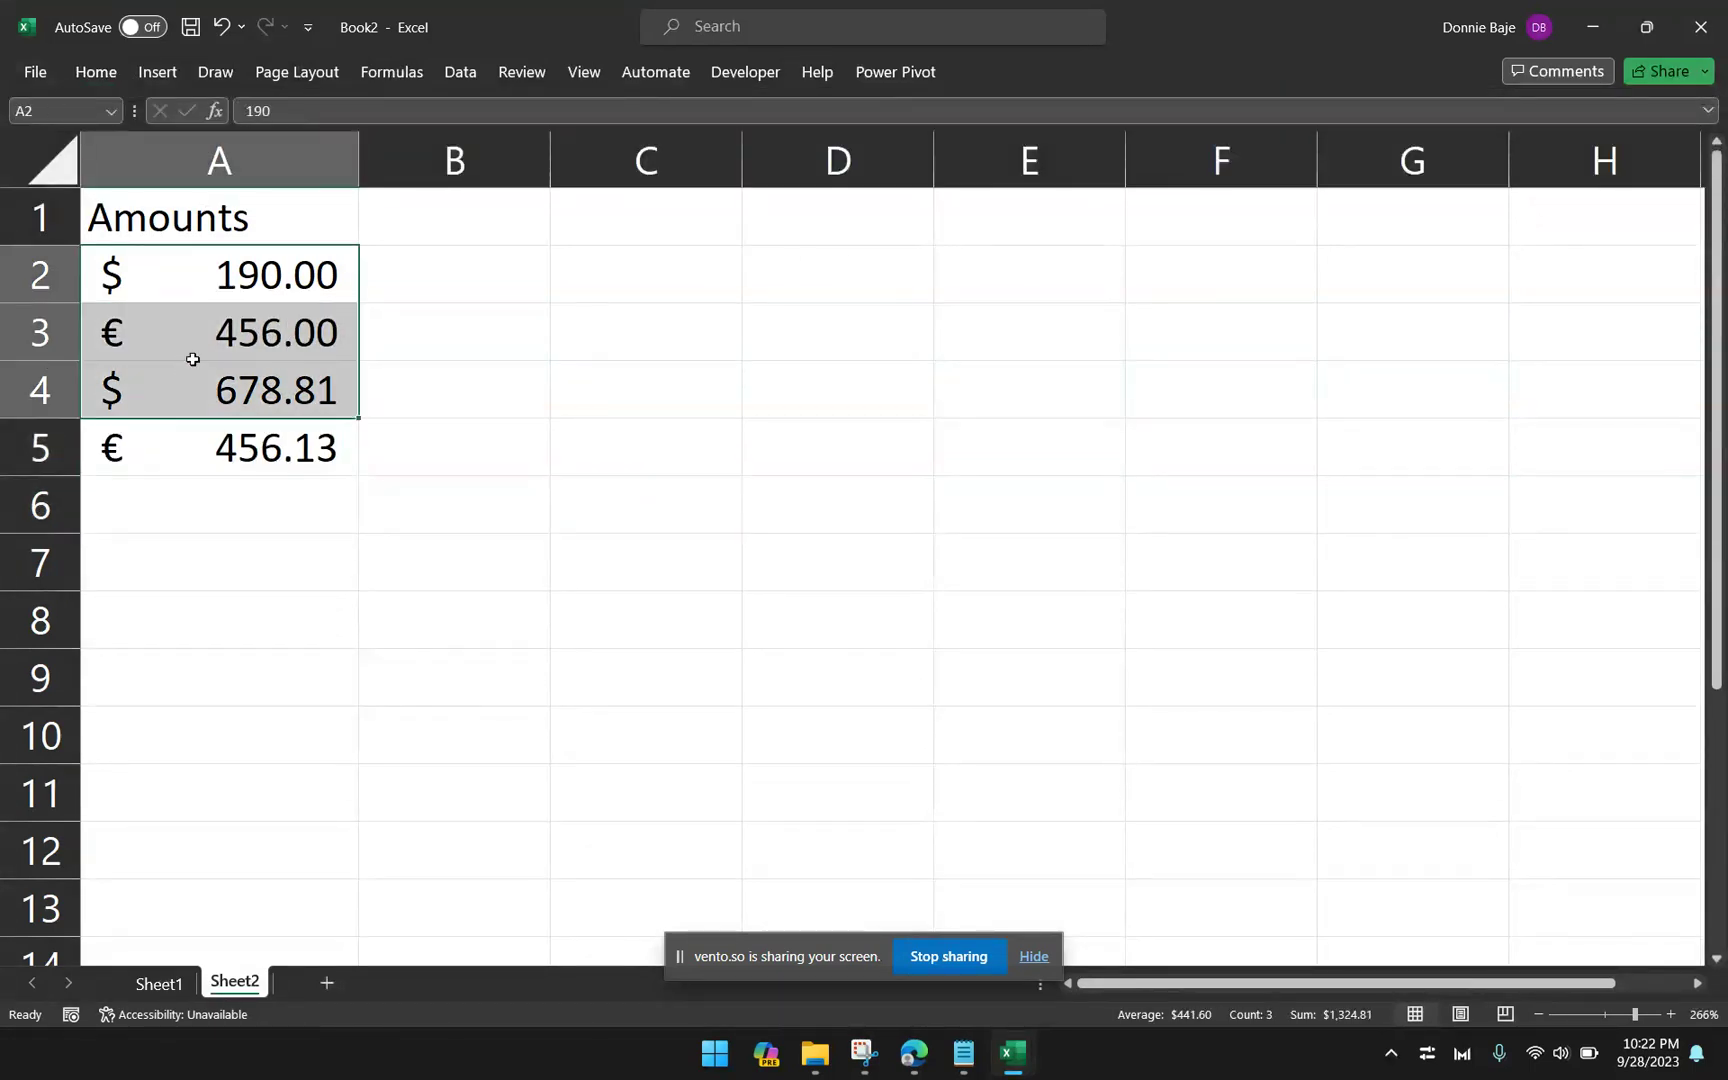
pyautogui.moveTo(355, 155); pyautogui.dragTo(342, 155)
pyautogui.click(278, 280)
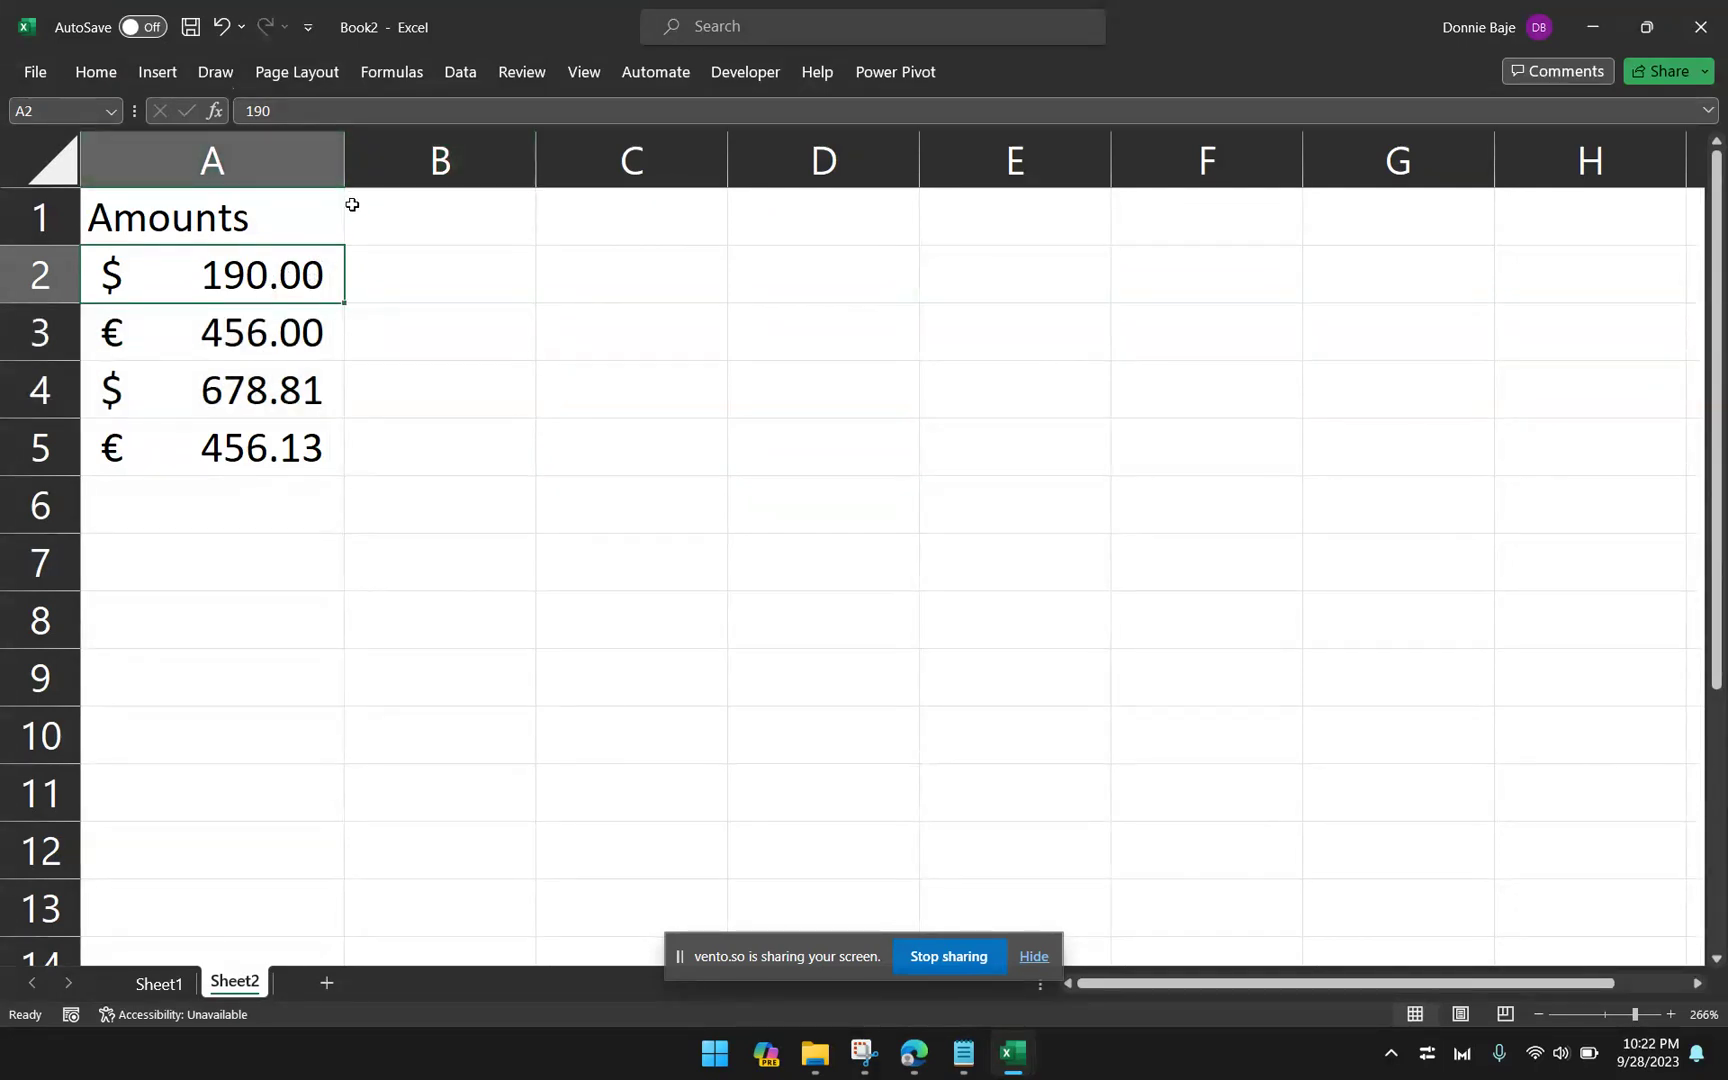
pyautogui.doubleClick(271, 264)
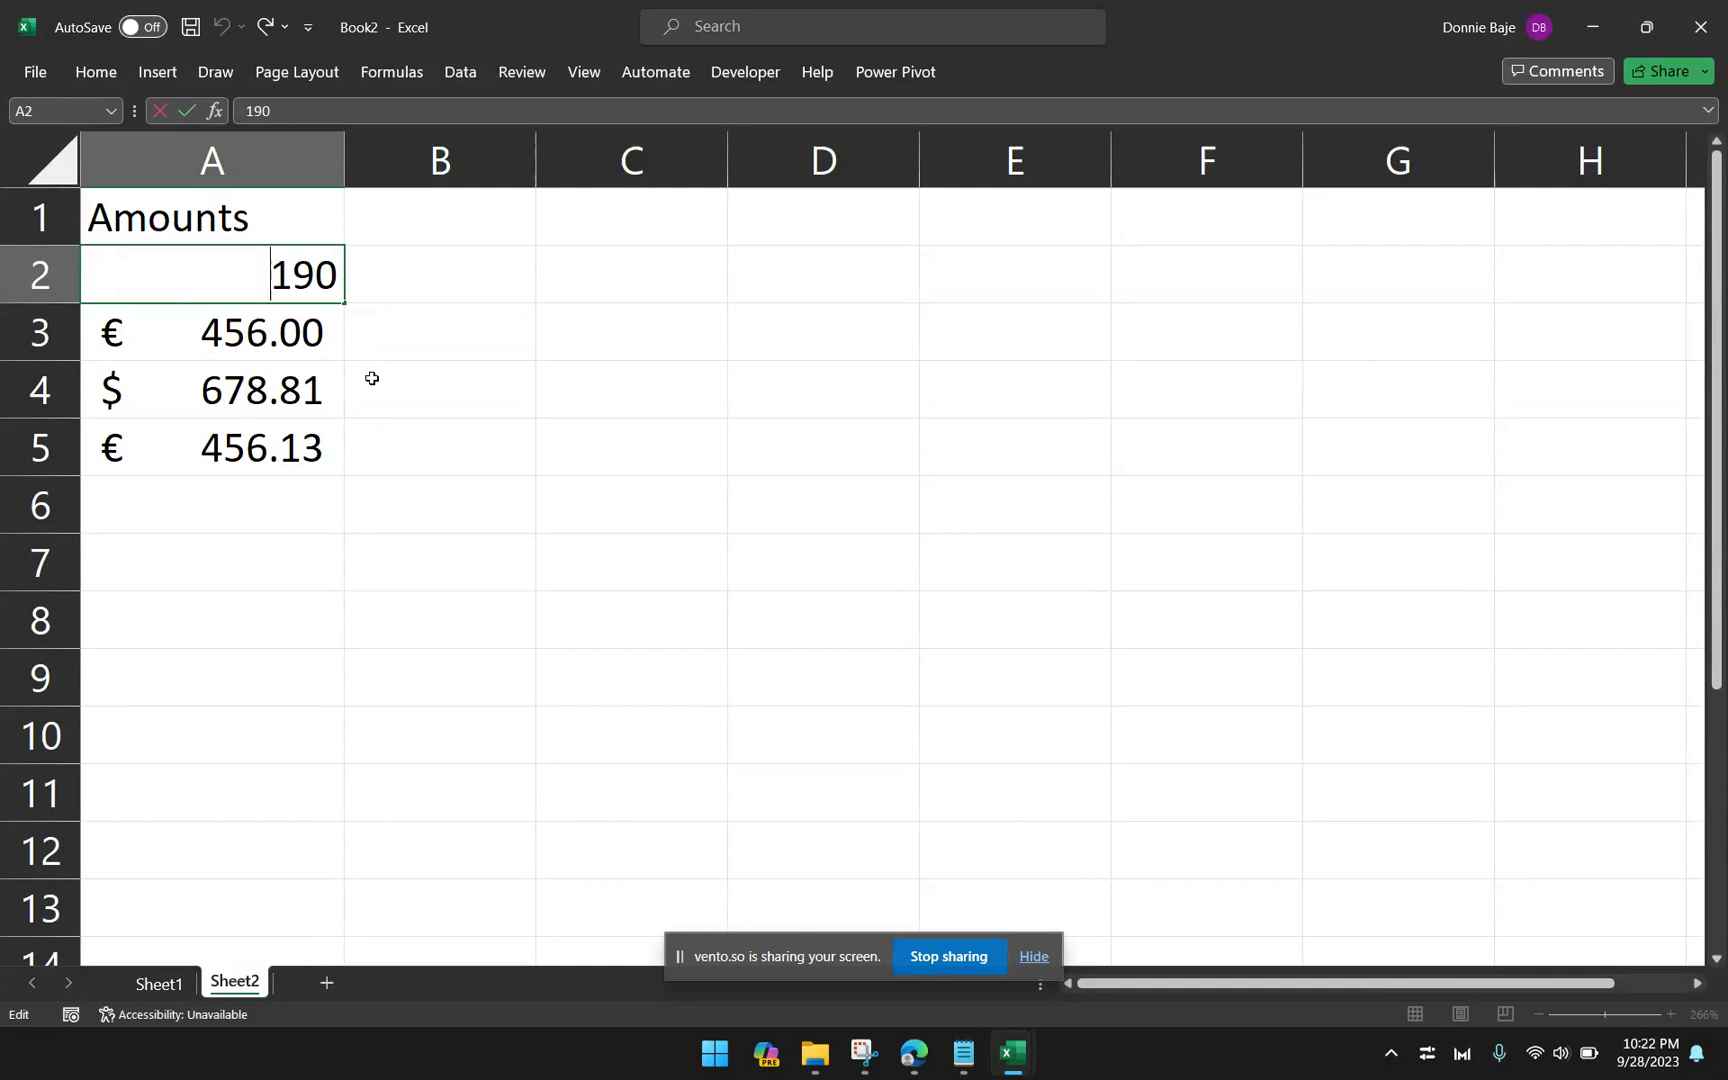
pyautogui.press('Return')
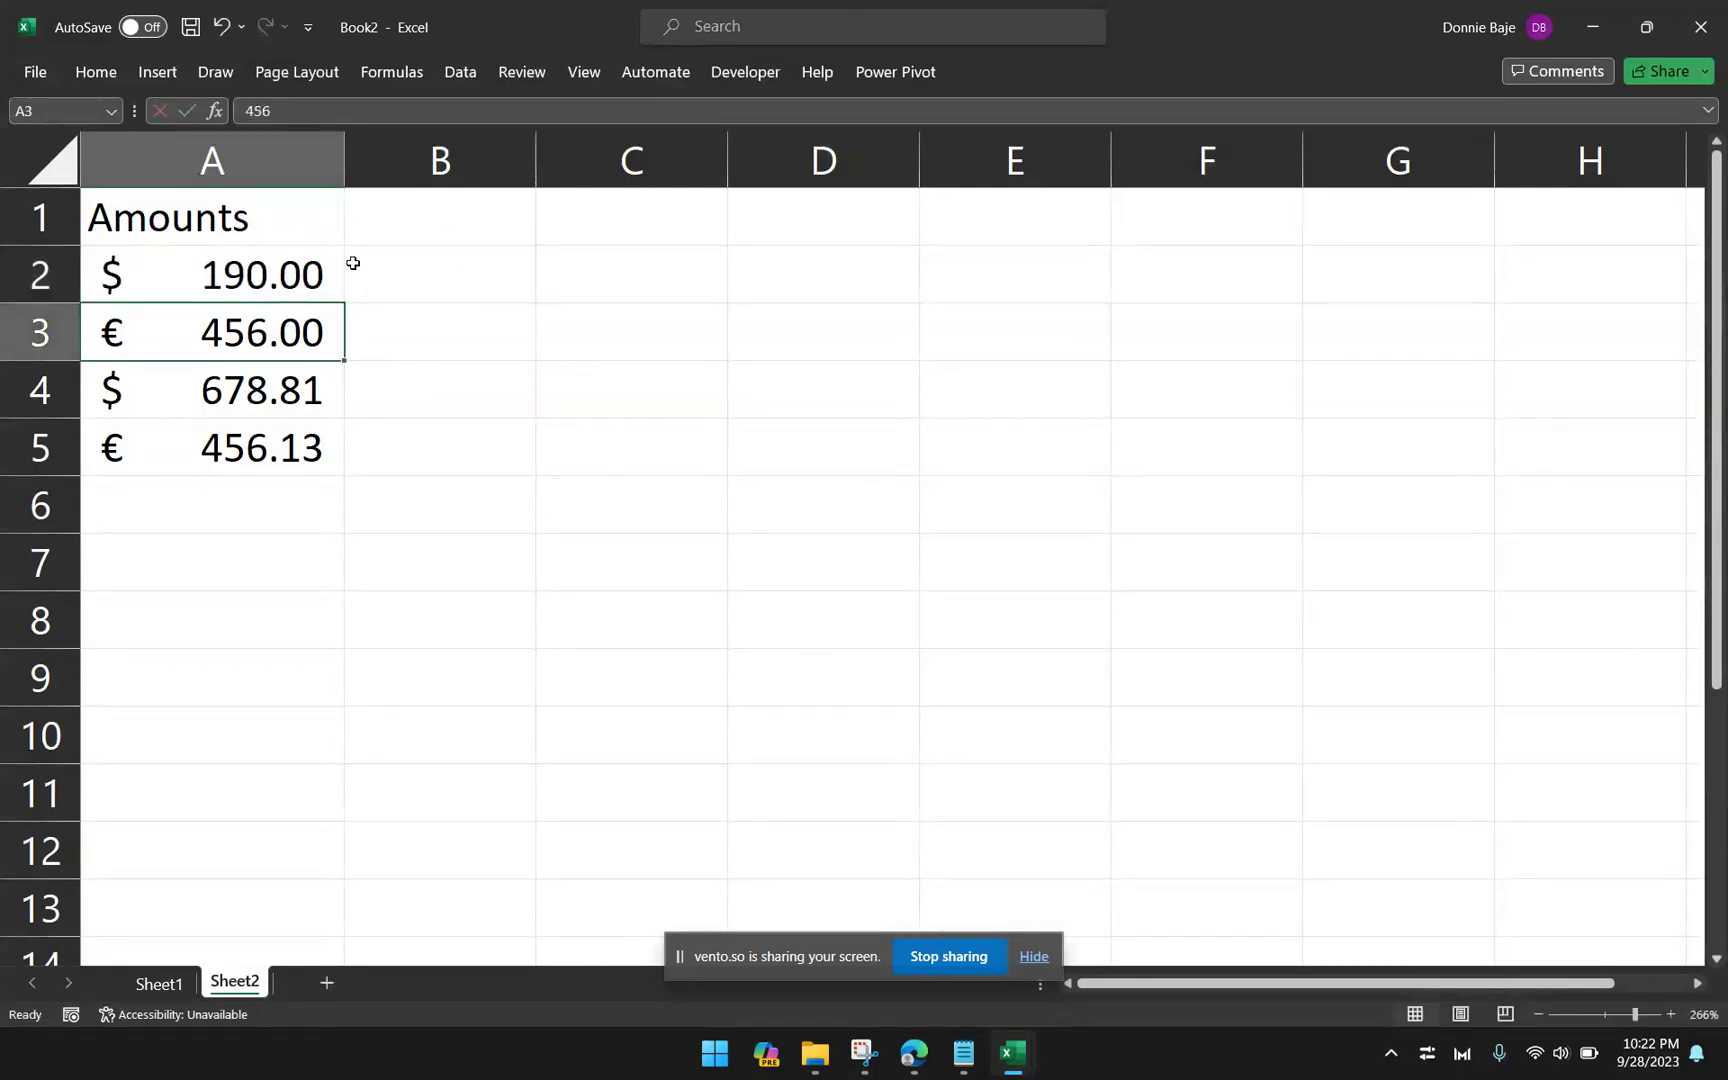
pyautogui.click(412, 286)
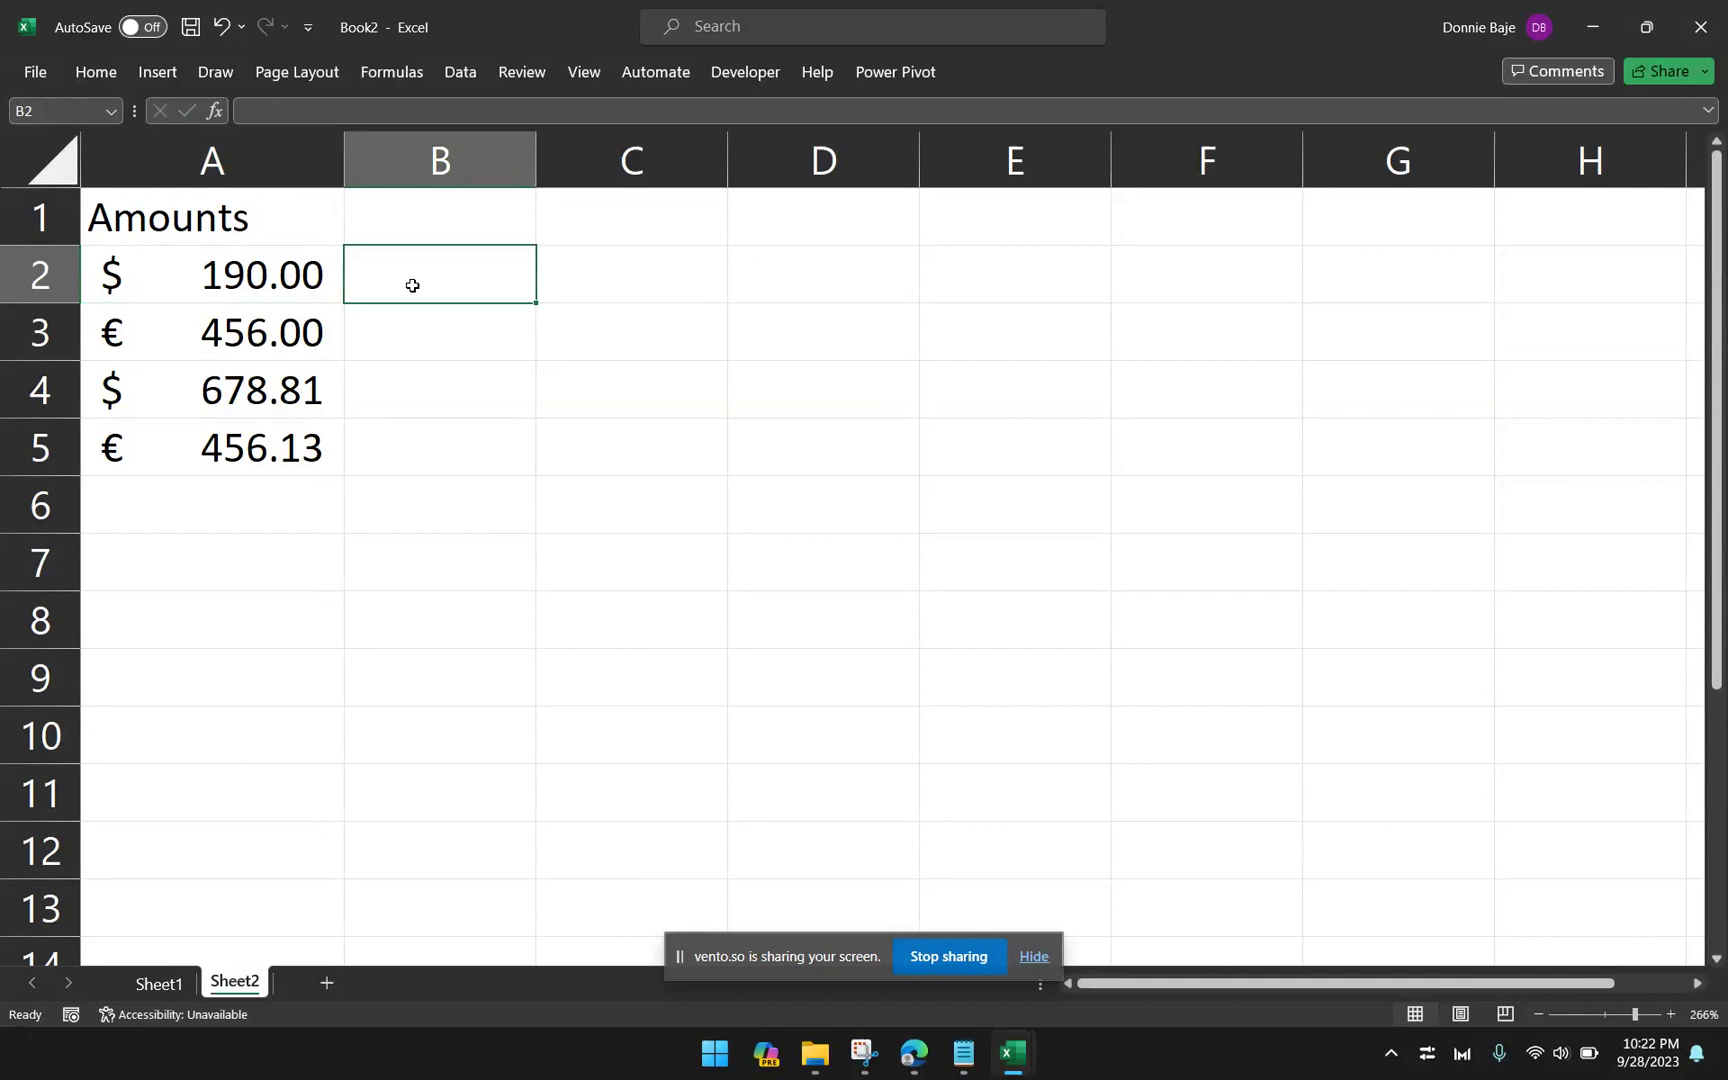
pyautogui.write('=LEF')
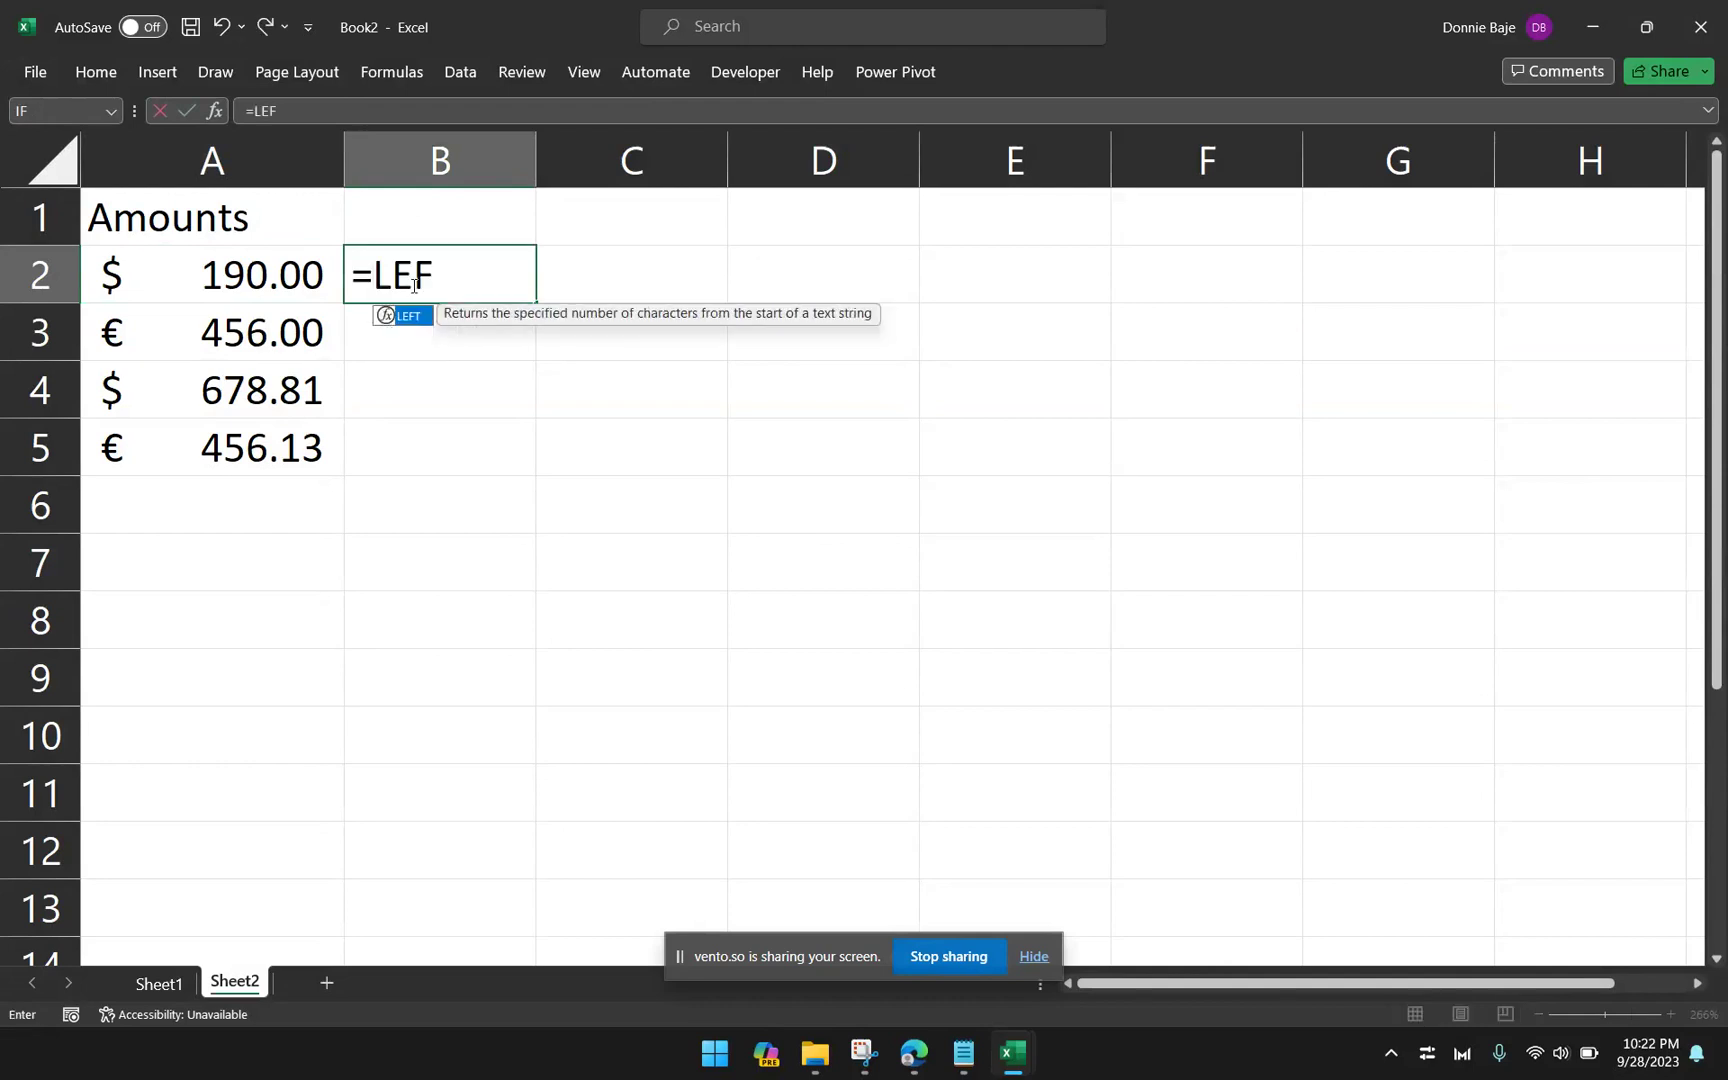
pyautogui.write('T(A2,1)')
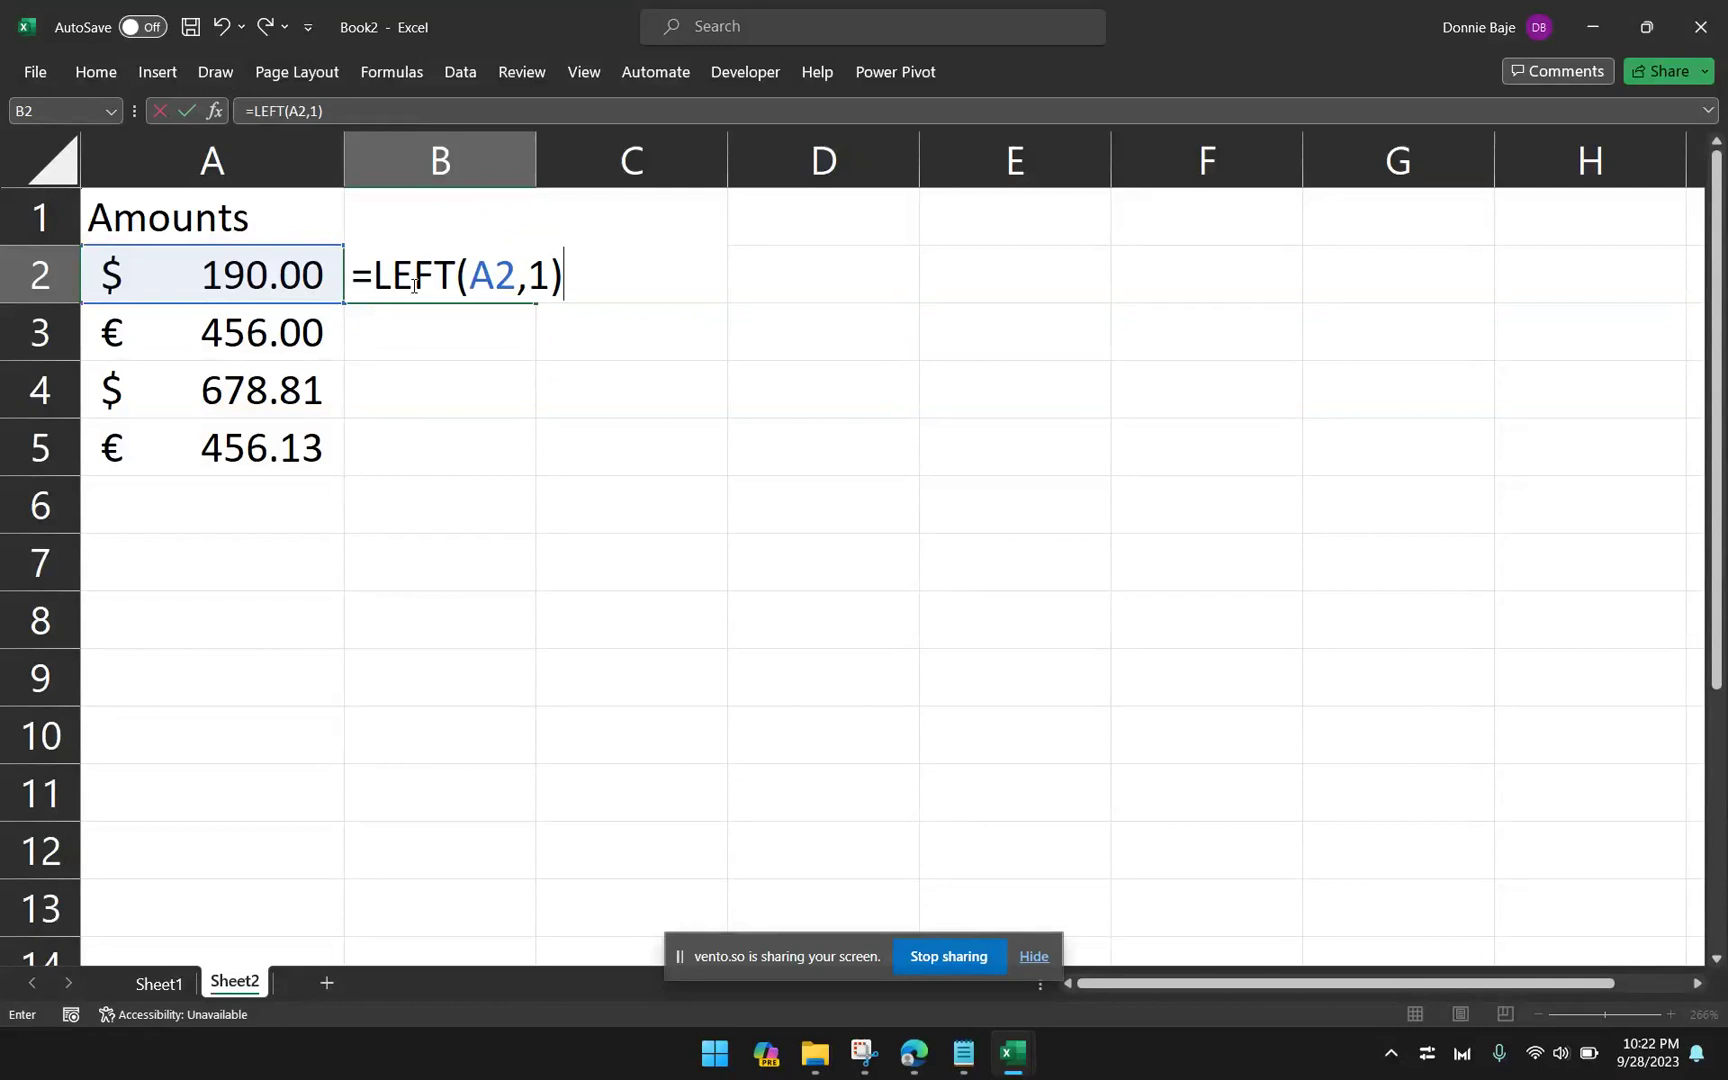
pyautogui.press('Return')
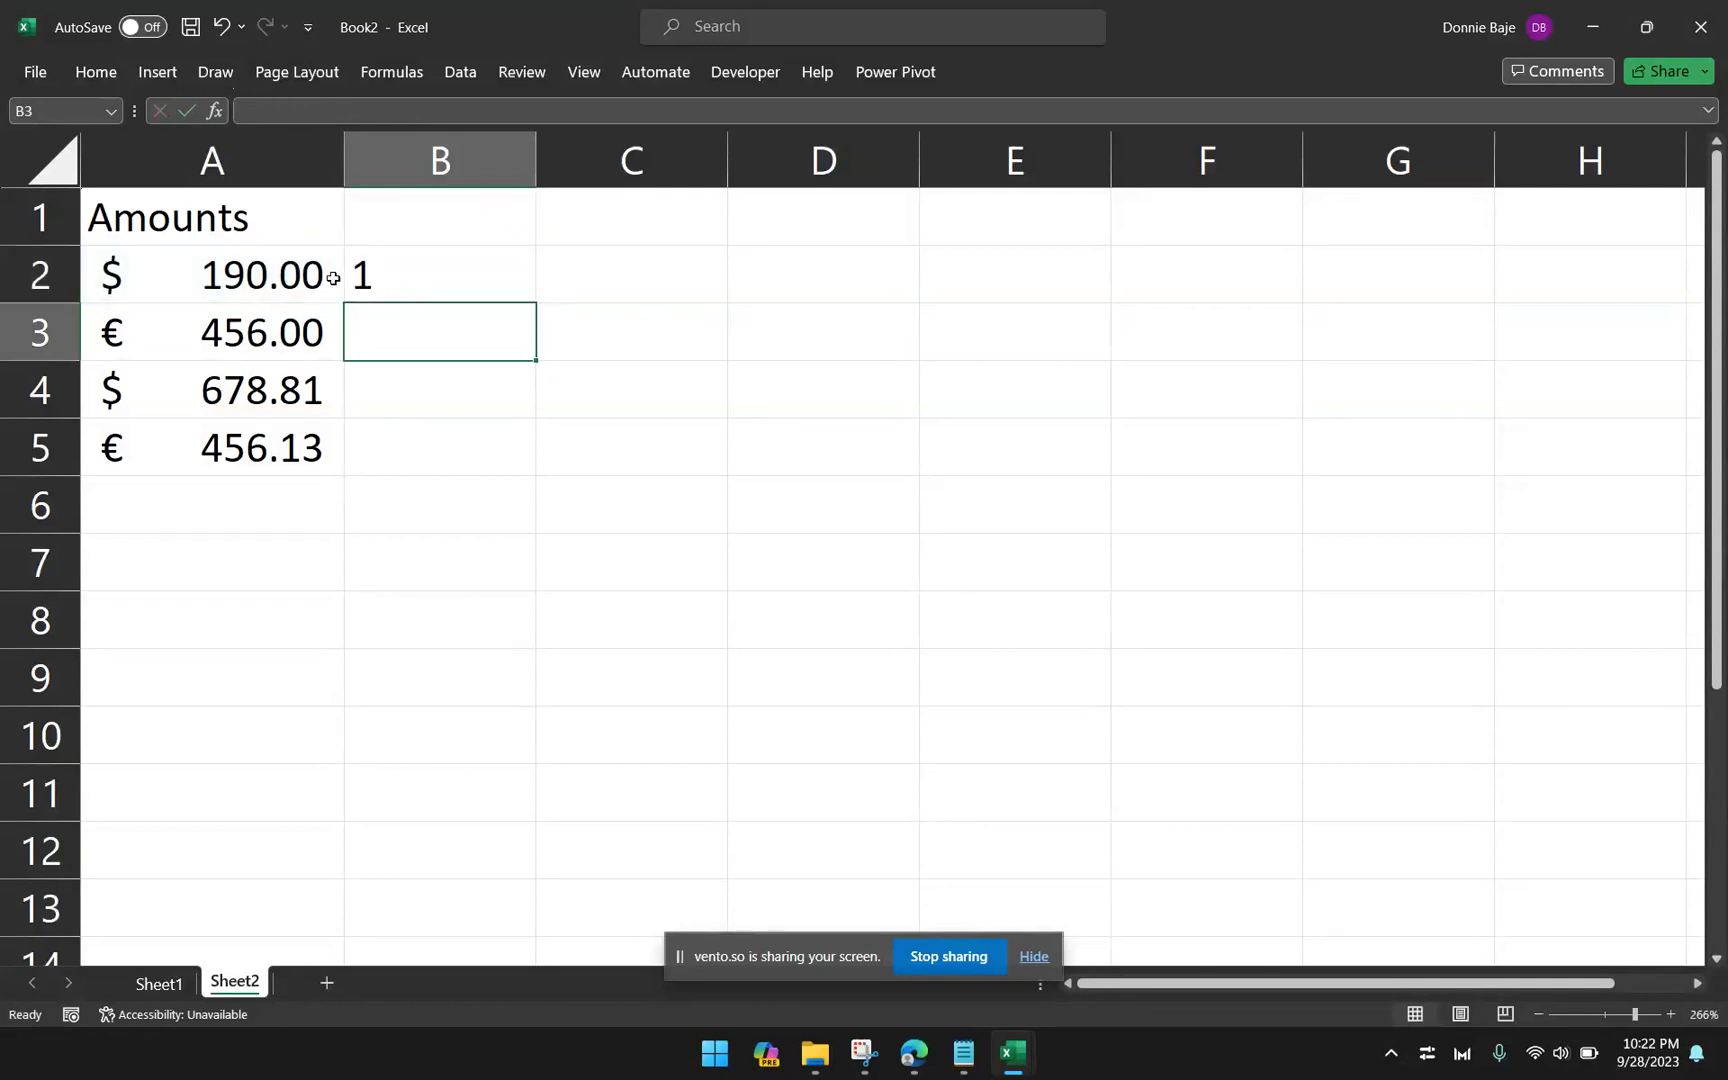
pyautogui.doubleClick(253, 281)
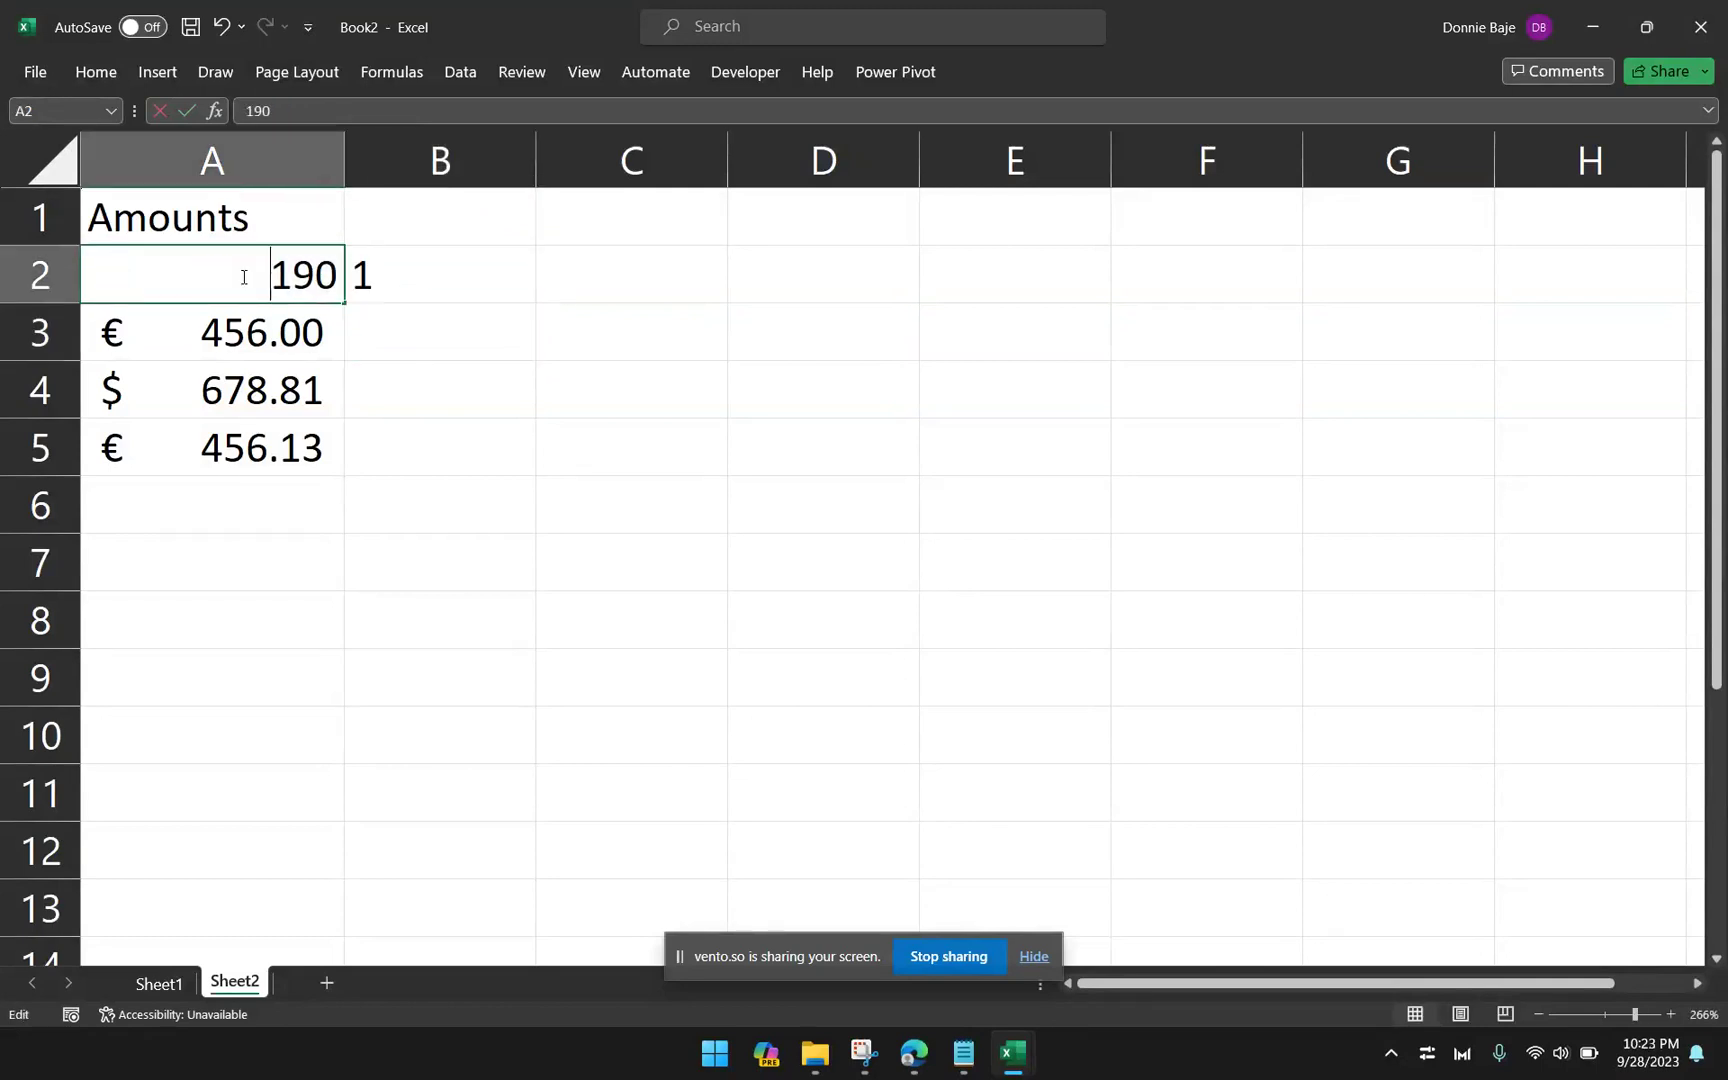
pyautogui.press('Escape')
pyautogui.click(420, 286)
pyautogui.press('Delete')
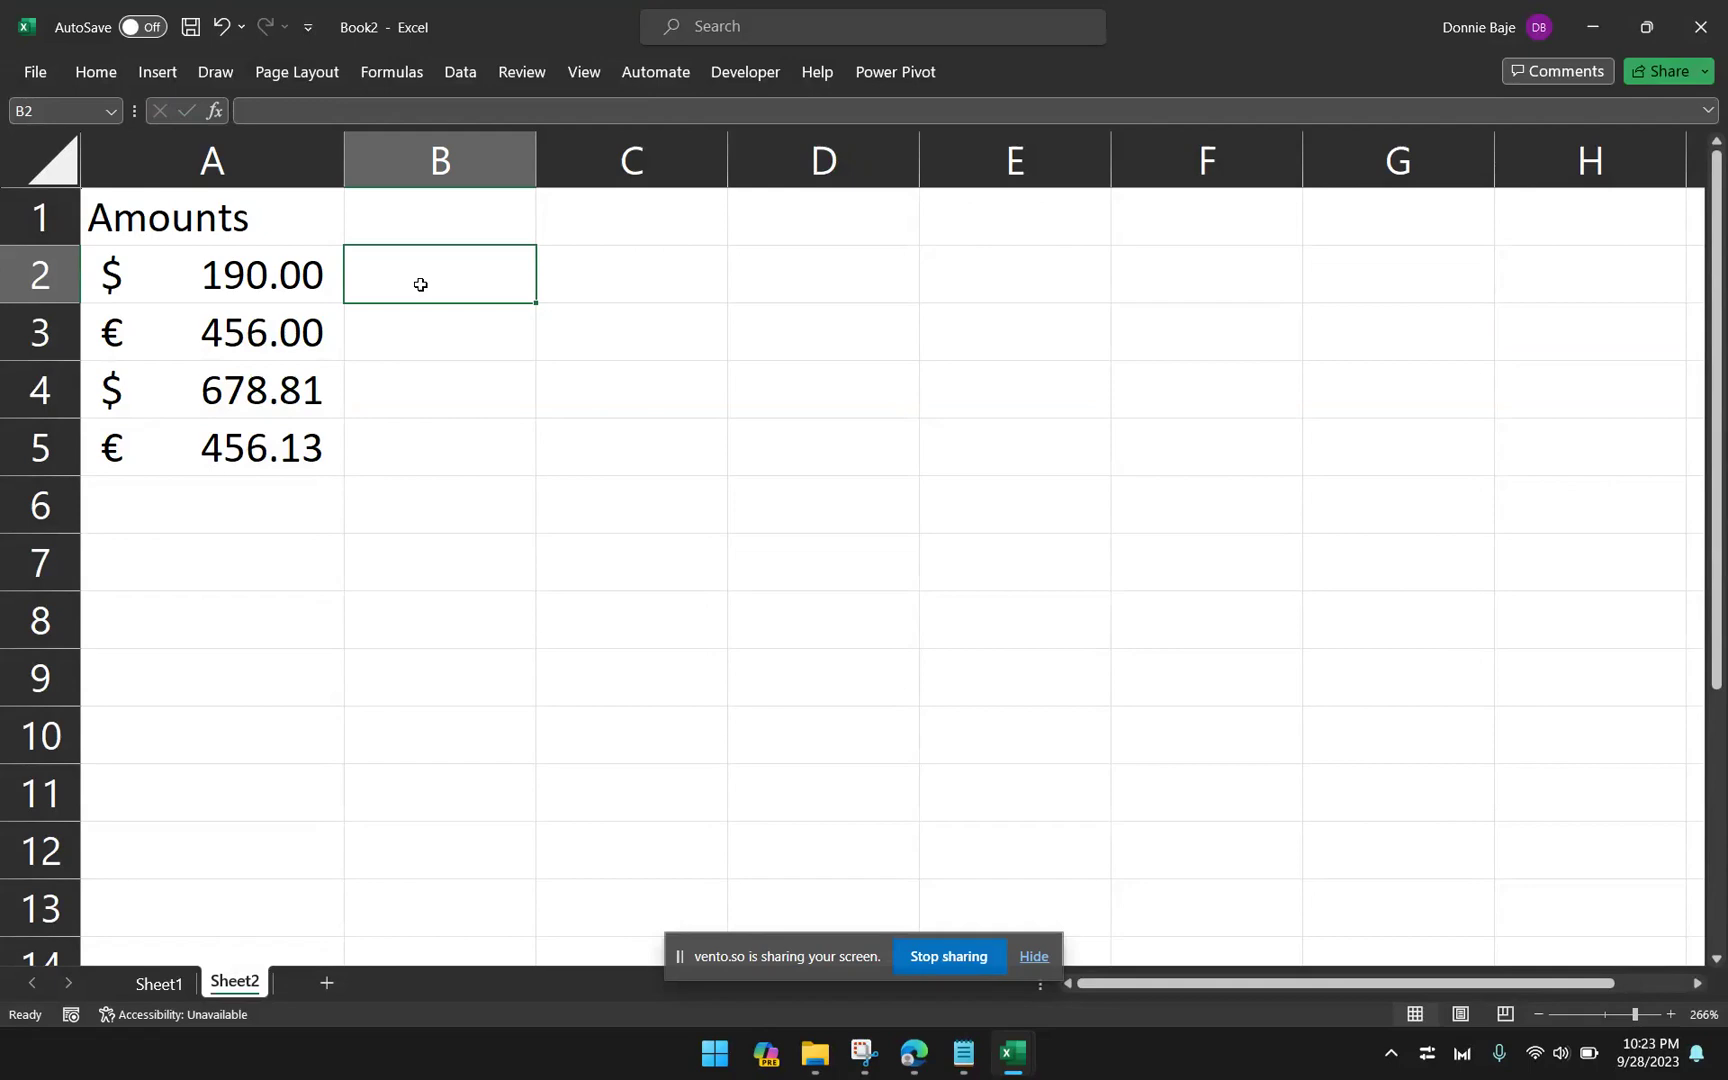
# Step: Open Name Manager, move it and widen the Name column, then start a new name beside EXTRACTCURRENCY
pyautogui.click(390, 73)
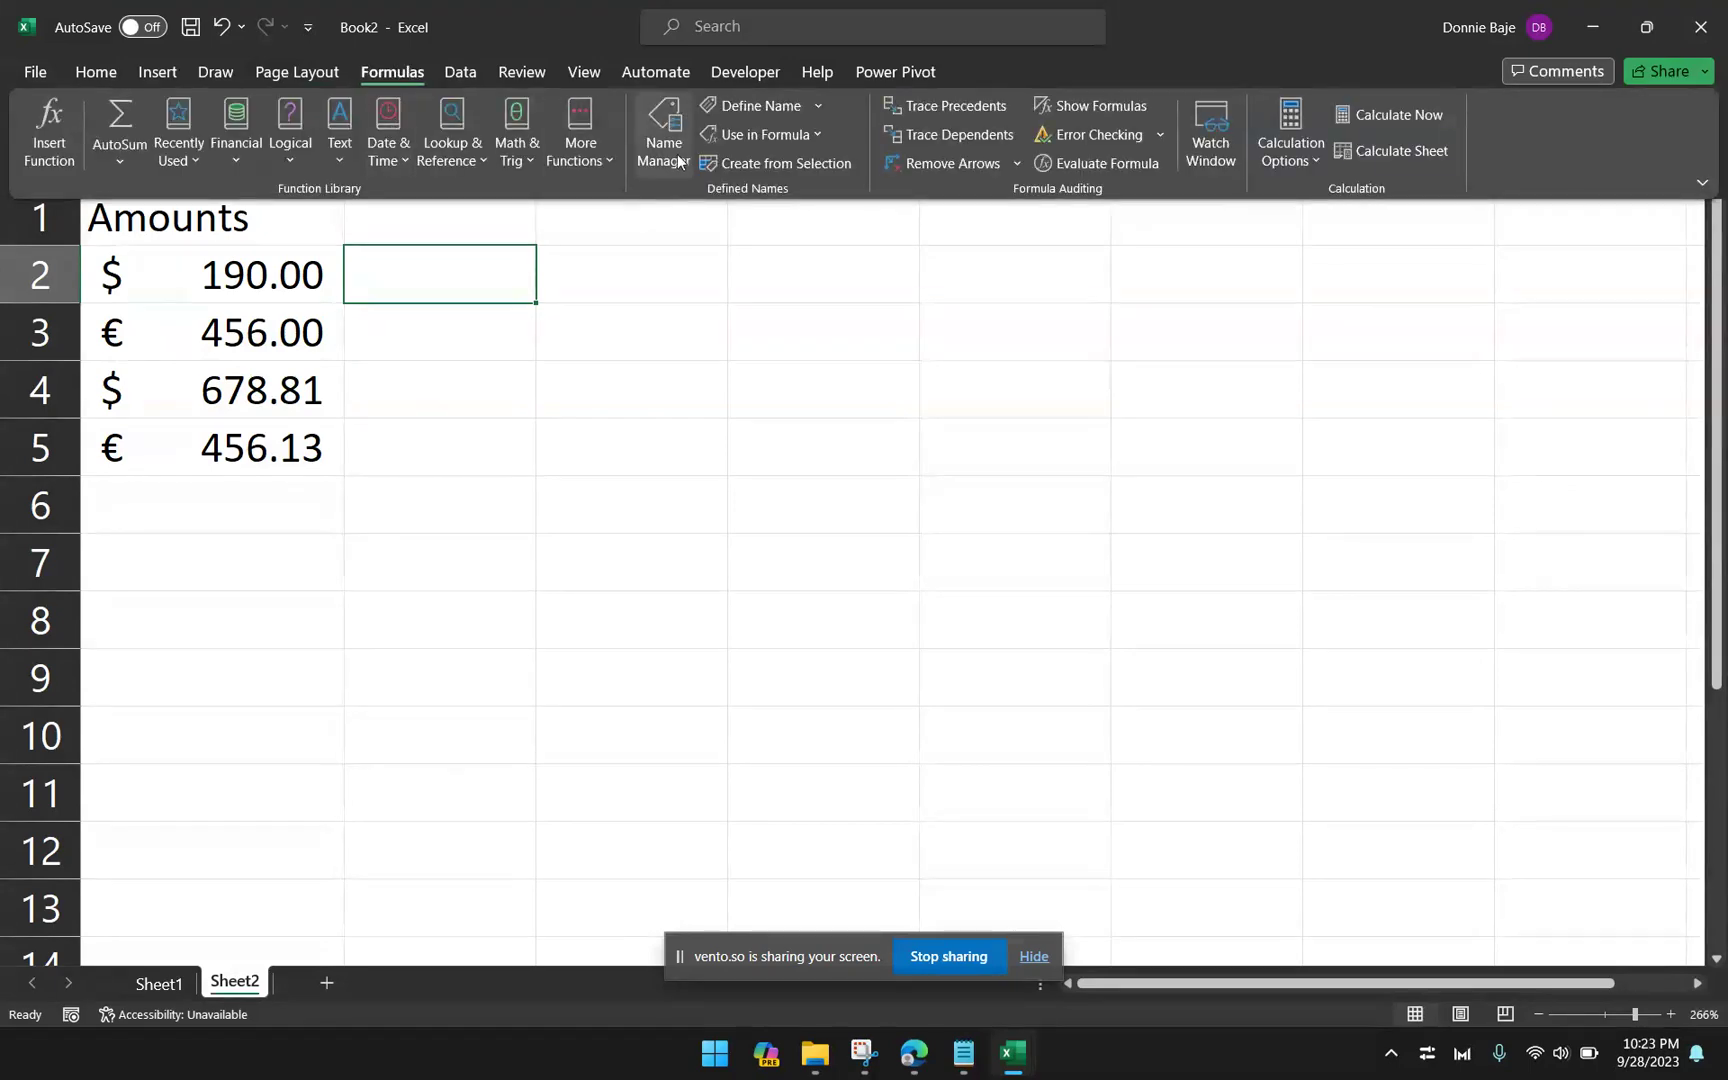
pyautogui.click(676, 158)
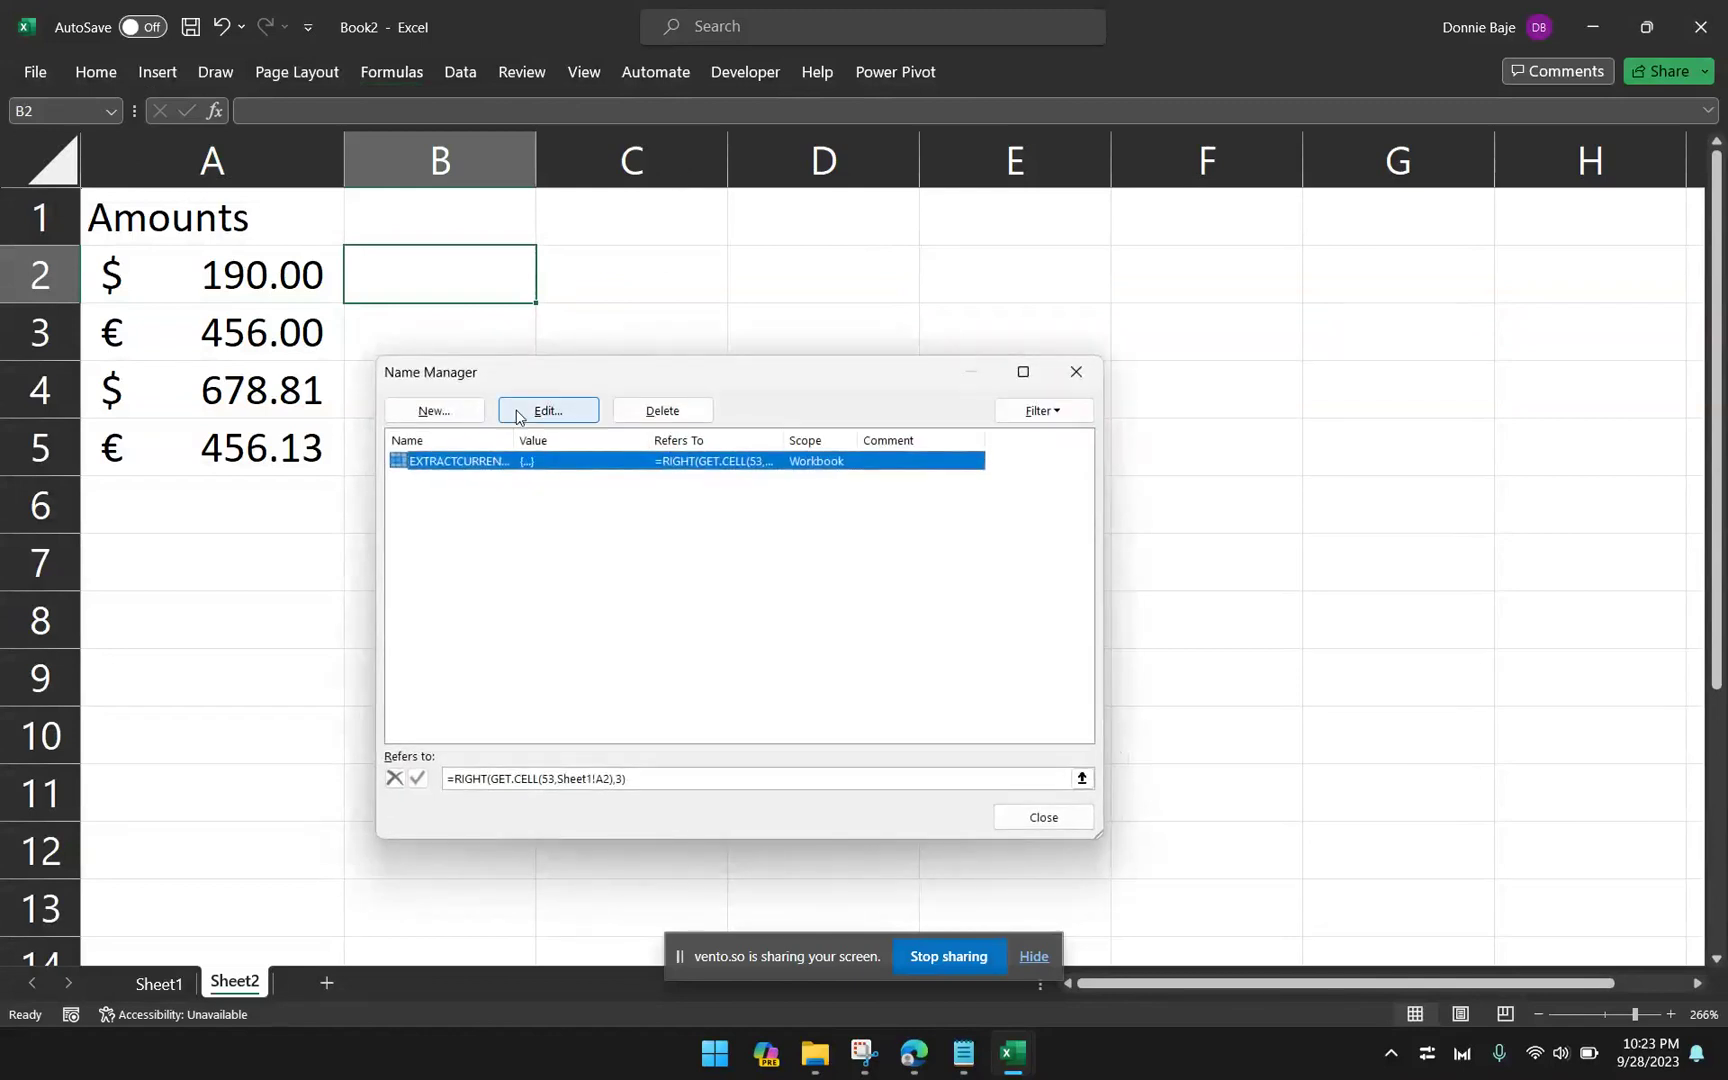
pyautogui.moveTo(546, 371); pyautogui.dragTo(698, 267)
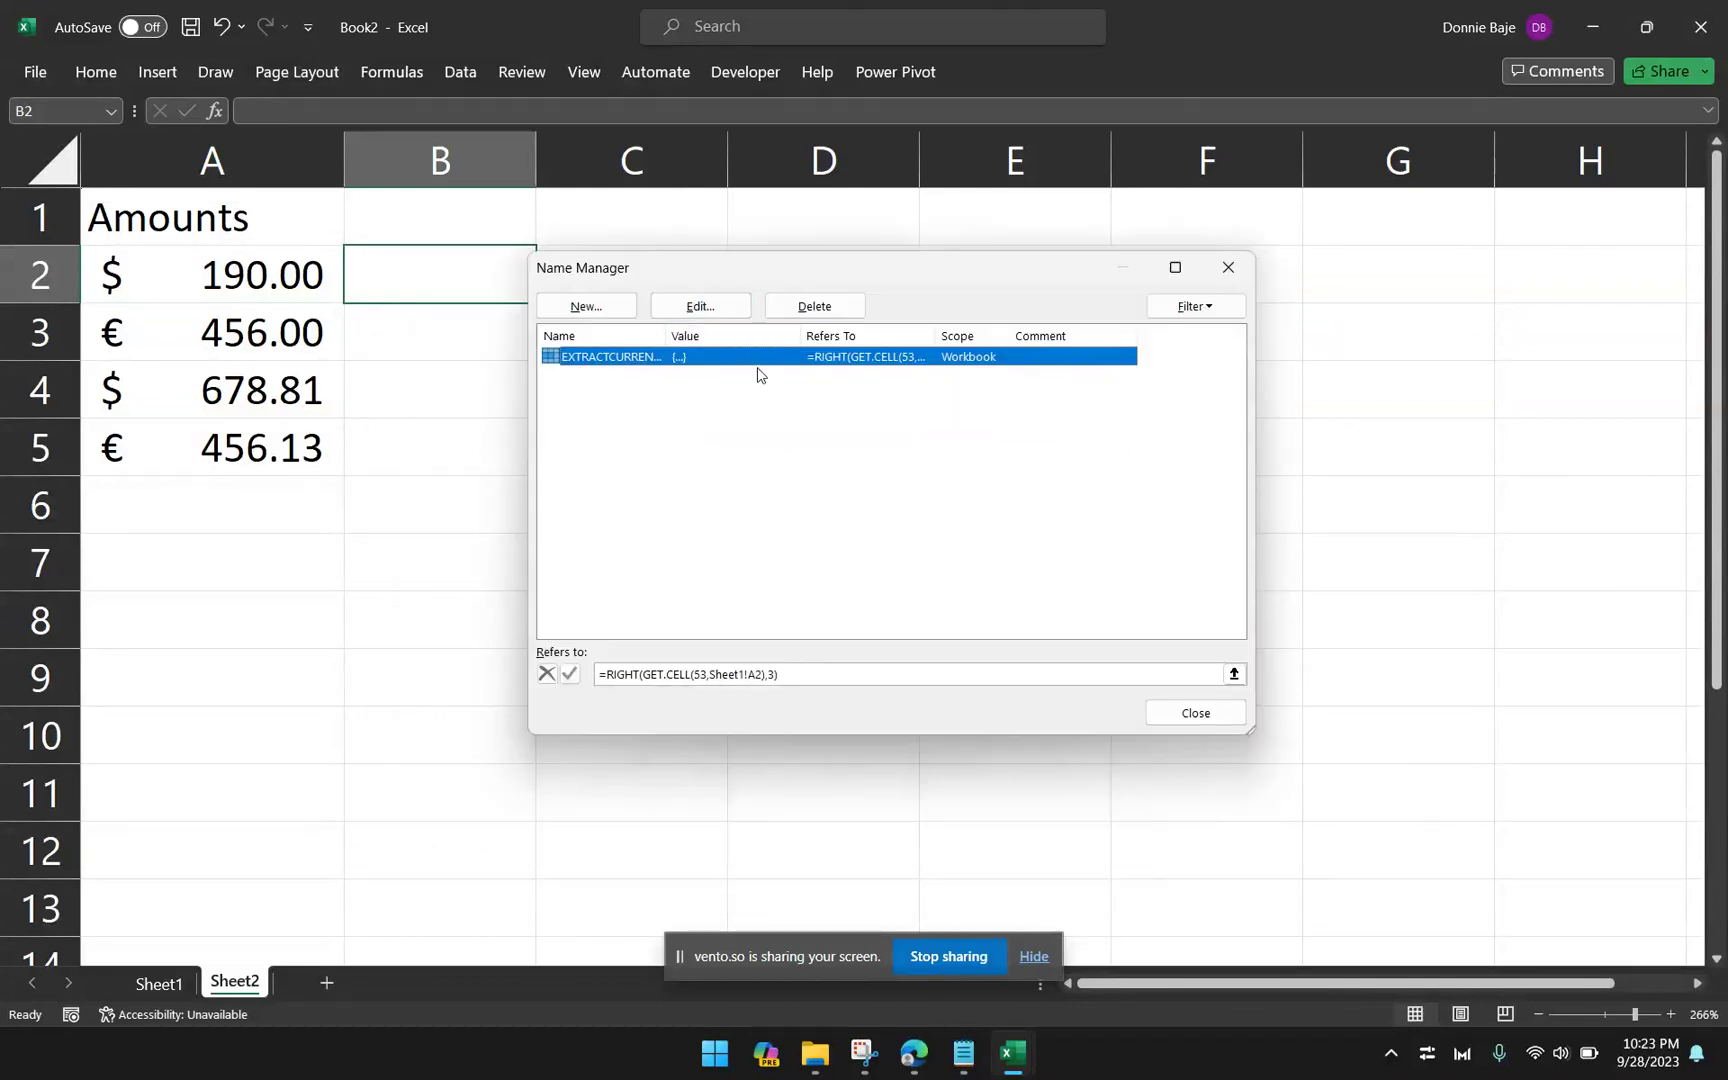
pyautogui.moveTo(666, 334); pyautogui.dragTo(786, 340)
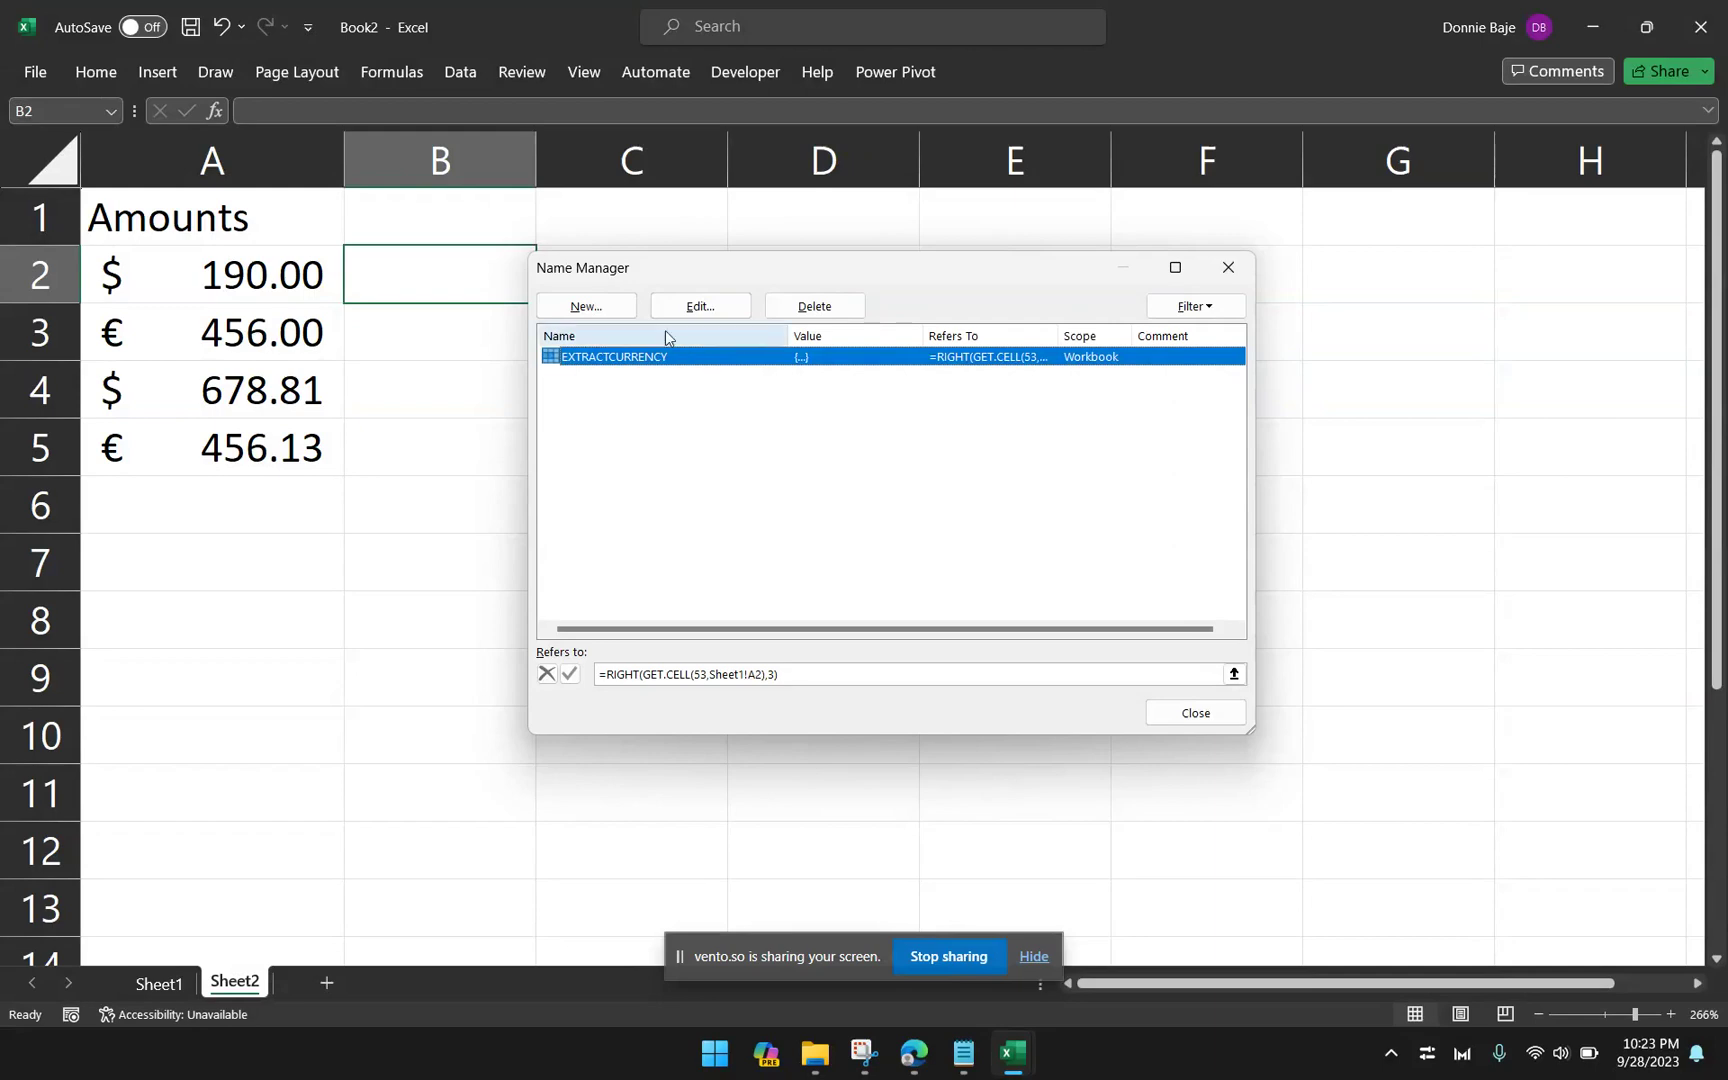
pyautogui.click(616, 309)
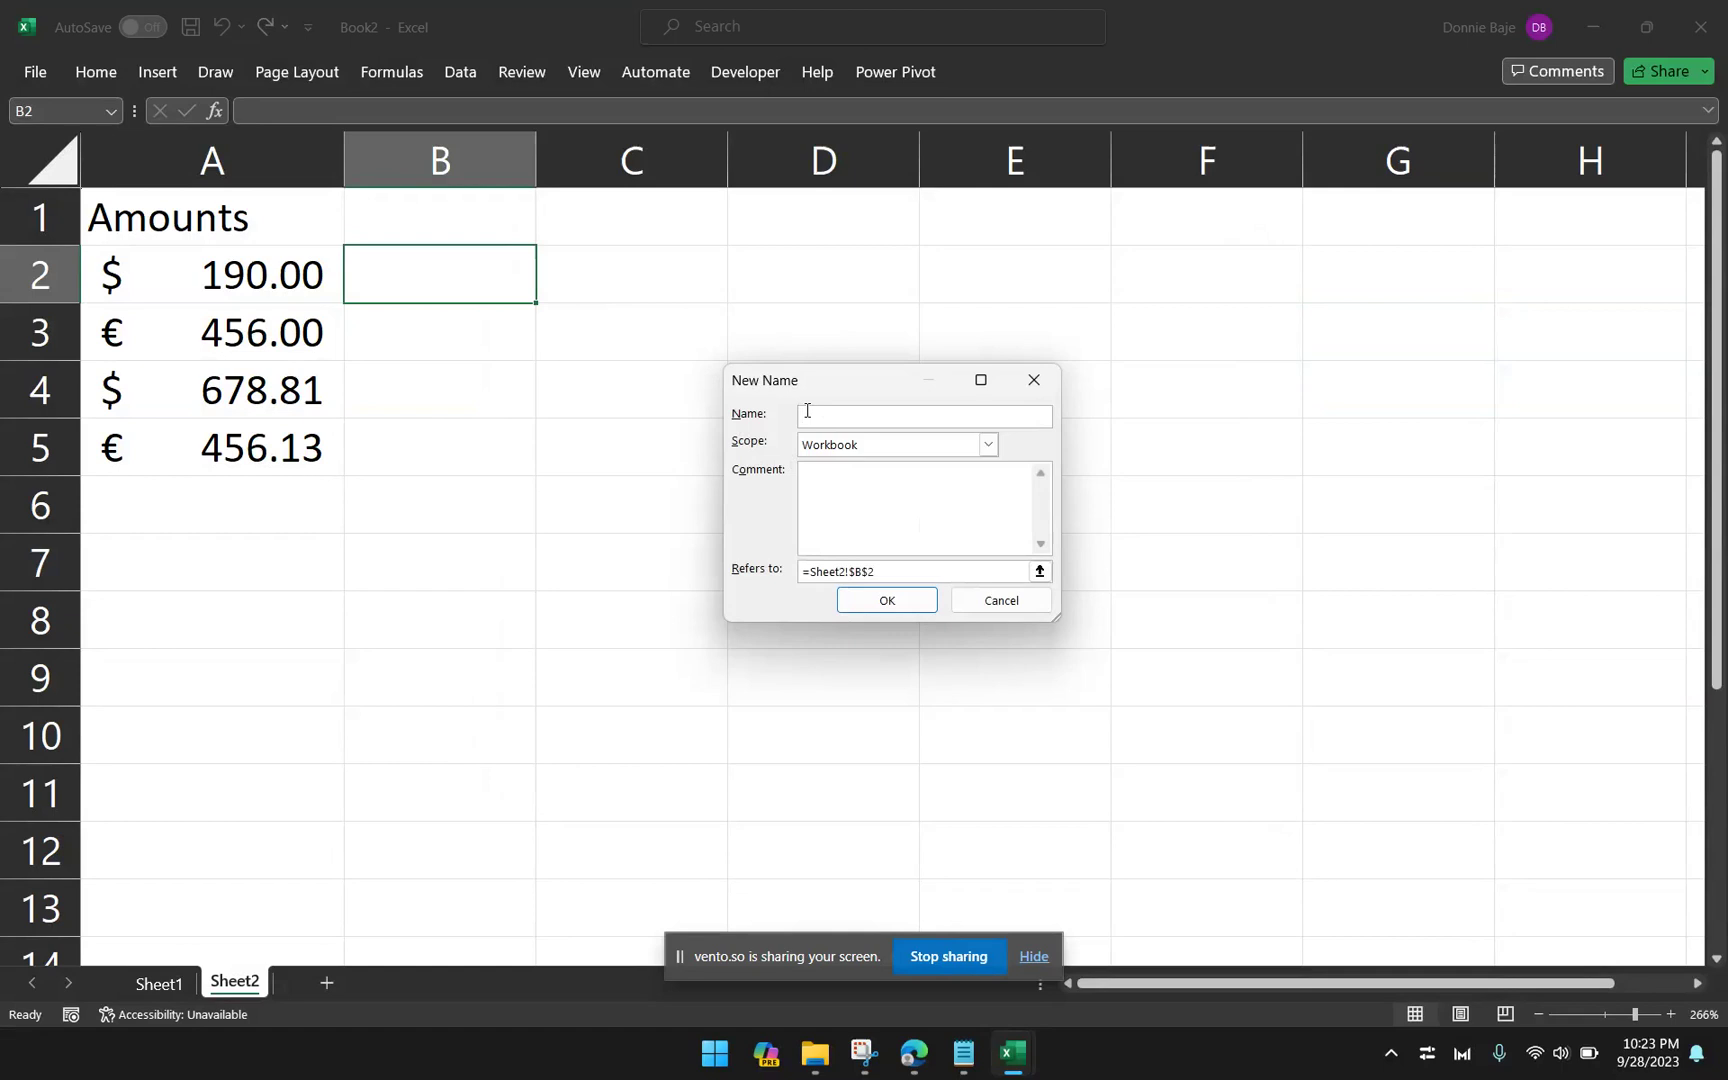
# Step: Name the new workbook formula EXTRACTFROMLEFT, correcting the typos
pyautogui.write('EXC')
pyautogui.press('BackSpace')
pyautogui.write('CTRA')
pyautogui.press('BackSpace')
pyautogui.press('BackSpace')
pyautogui.press('BackSpace')
pyautogui.press('BackSpace')
pyautogui.write('TRACTFROMLEF')
# Step: Set EXTRACTFROMLEFT to refer to =TRIM(LEFT(GET.CELL(53,A2),2)) and save it
pyautogui.moveTo(875, 571); pyautogui.dragTo(621, 513)
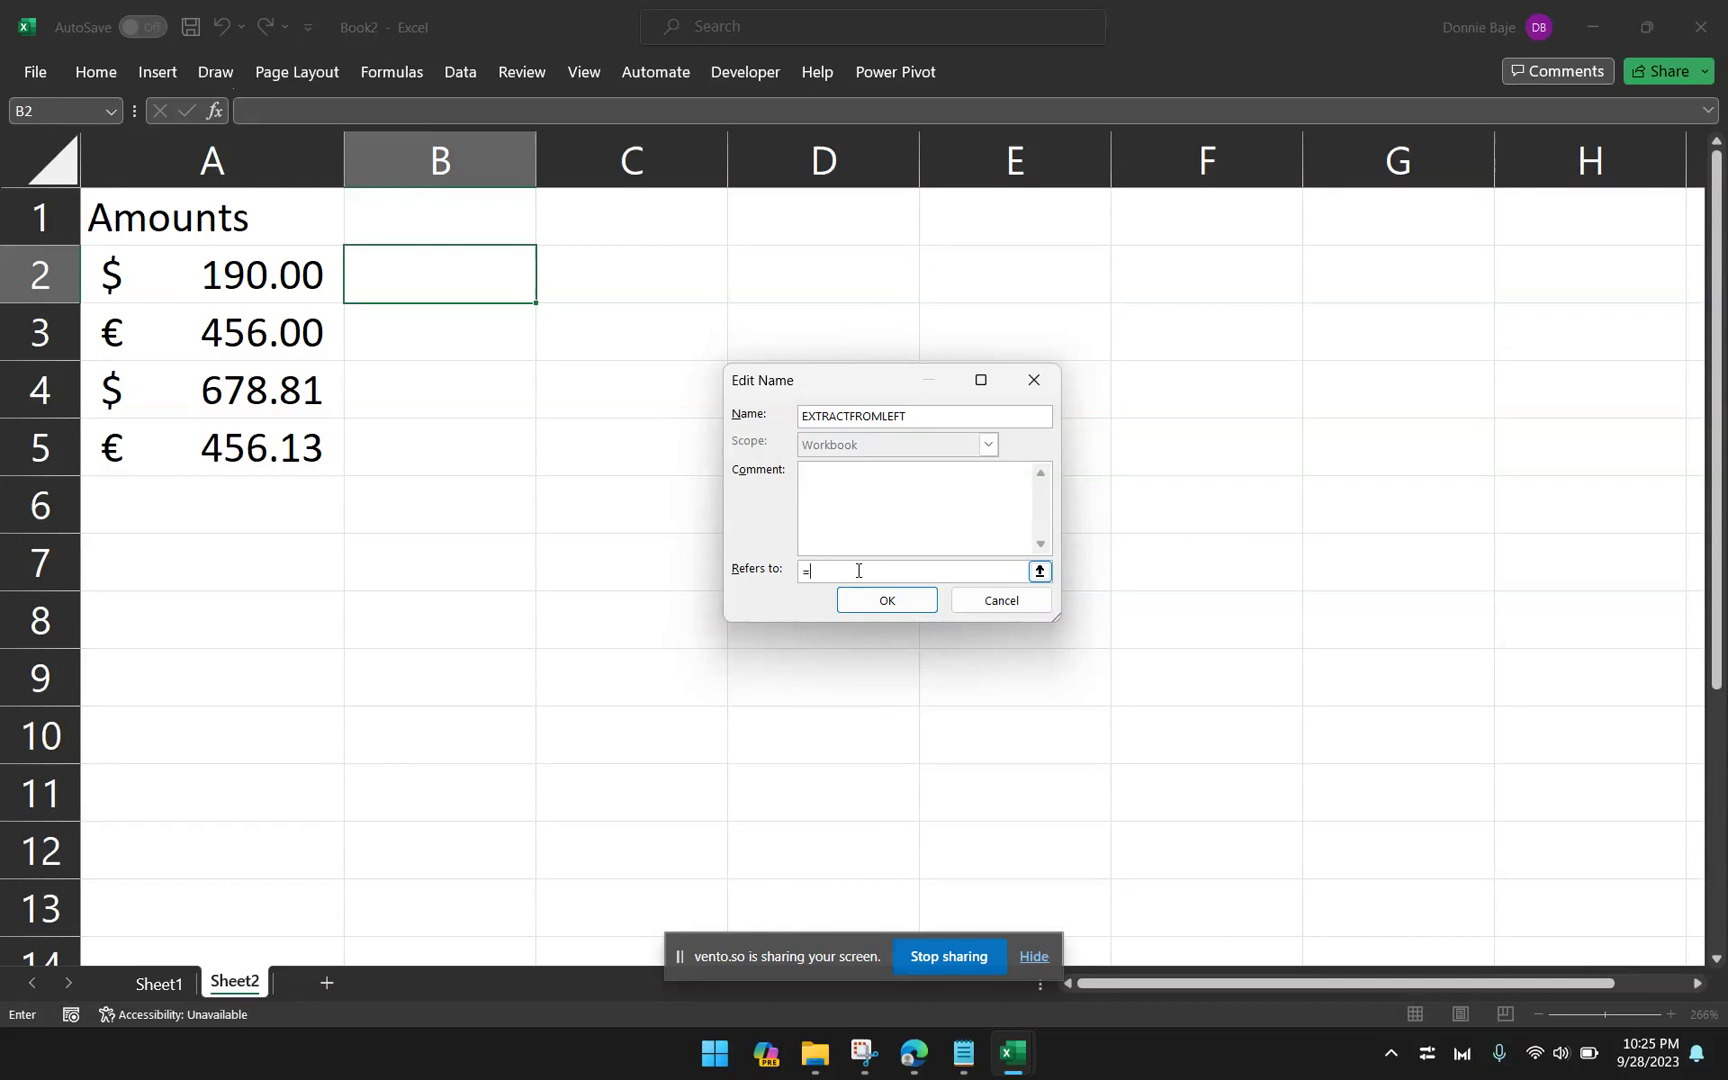
pyautogui.write('LEFT(')
pyautogui.write('GET.CELL')
pyautogui.write(')')
pyautogui.write('53')
pyautogui.write(',A')
pyautogui.write('2')
pyautogui.write(')')
pyautogui.click(807, 571)
pyautogui.write('TRIM(')
pyautogui.click(975, 568)
pyautogui.click(911, 602)
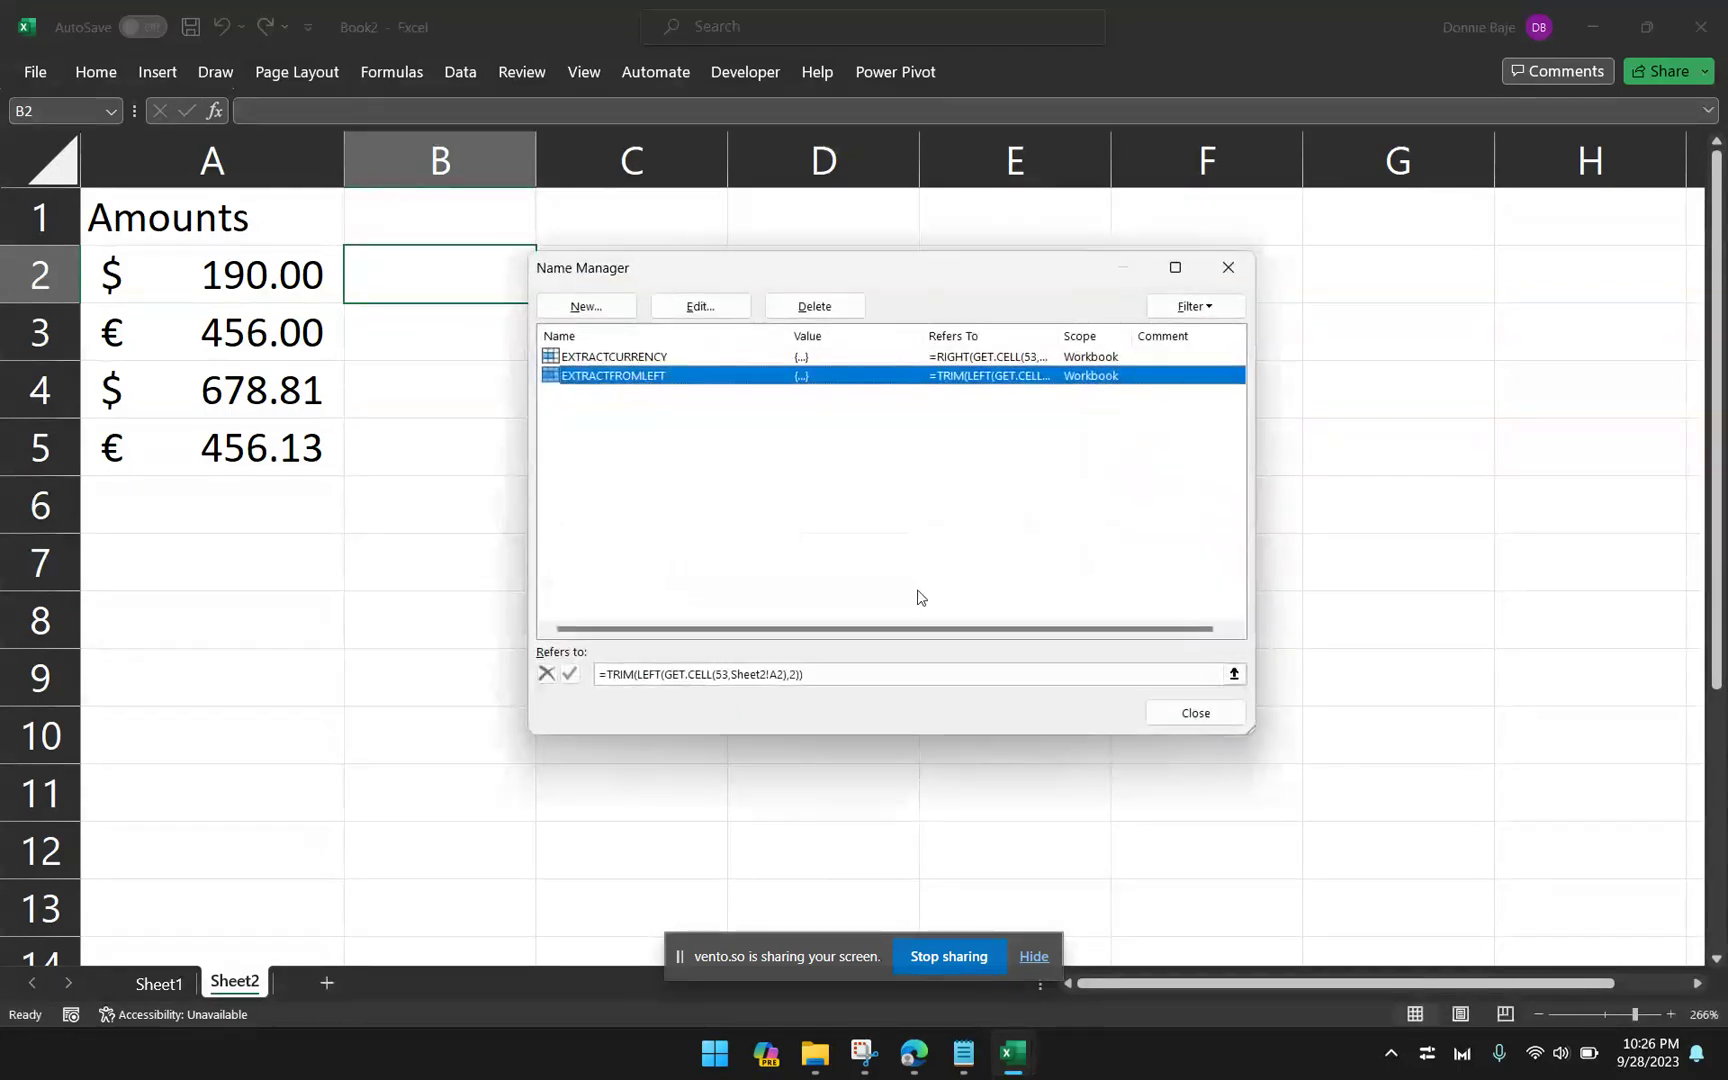
# Step: Close Name Manager, enter =EXTRACTFROMLEFT in B2 and fill it down to B5 showing $, €, $, €
pyautogui.click(1187, 716)
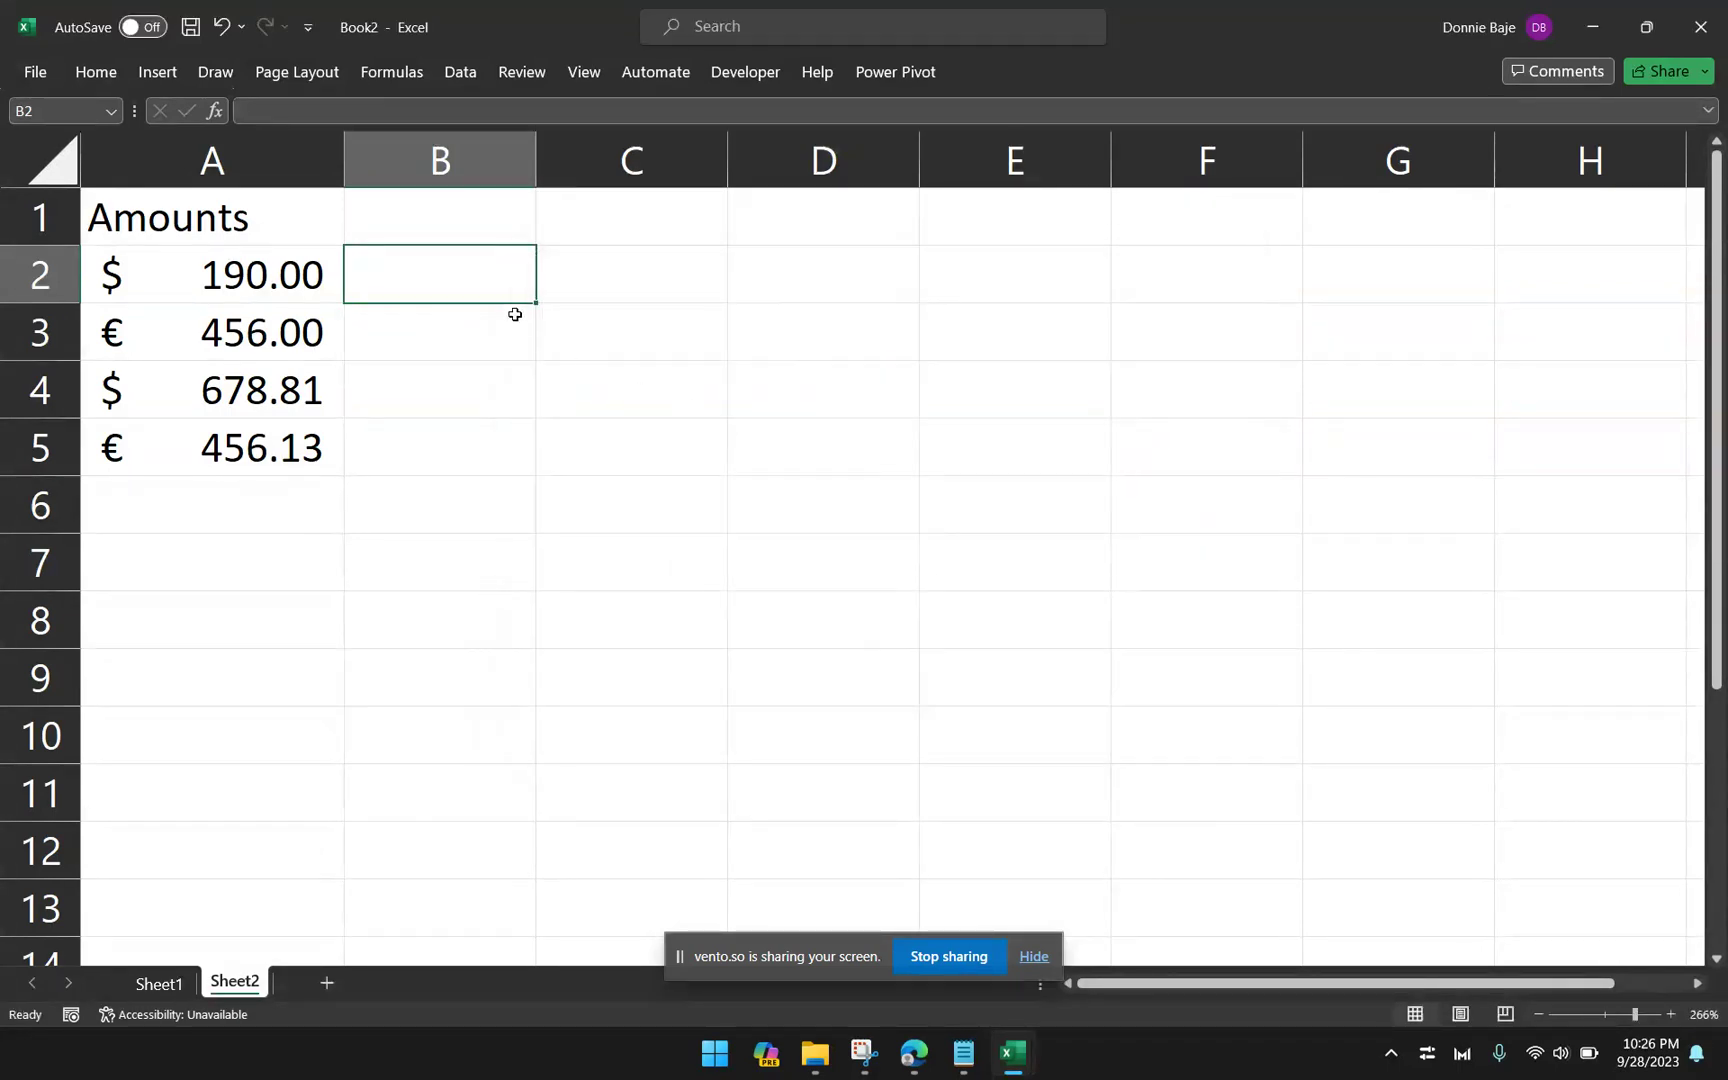
pyautogui.write('=EX')
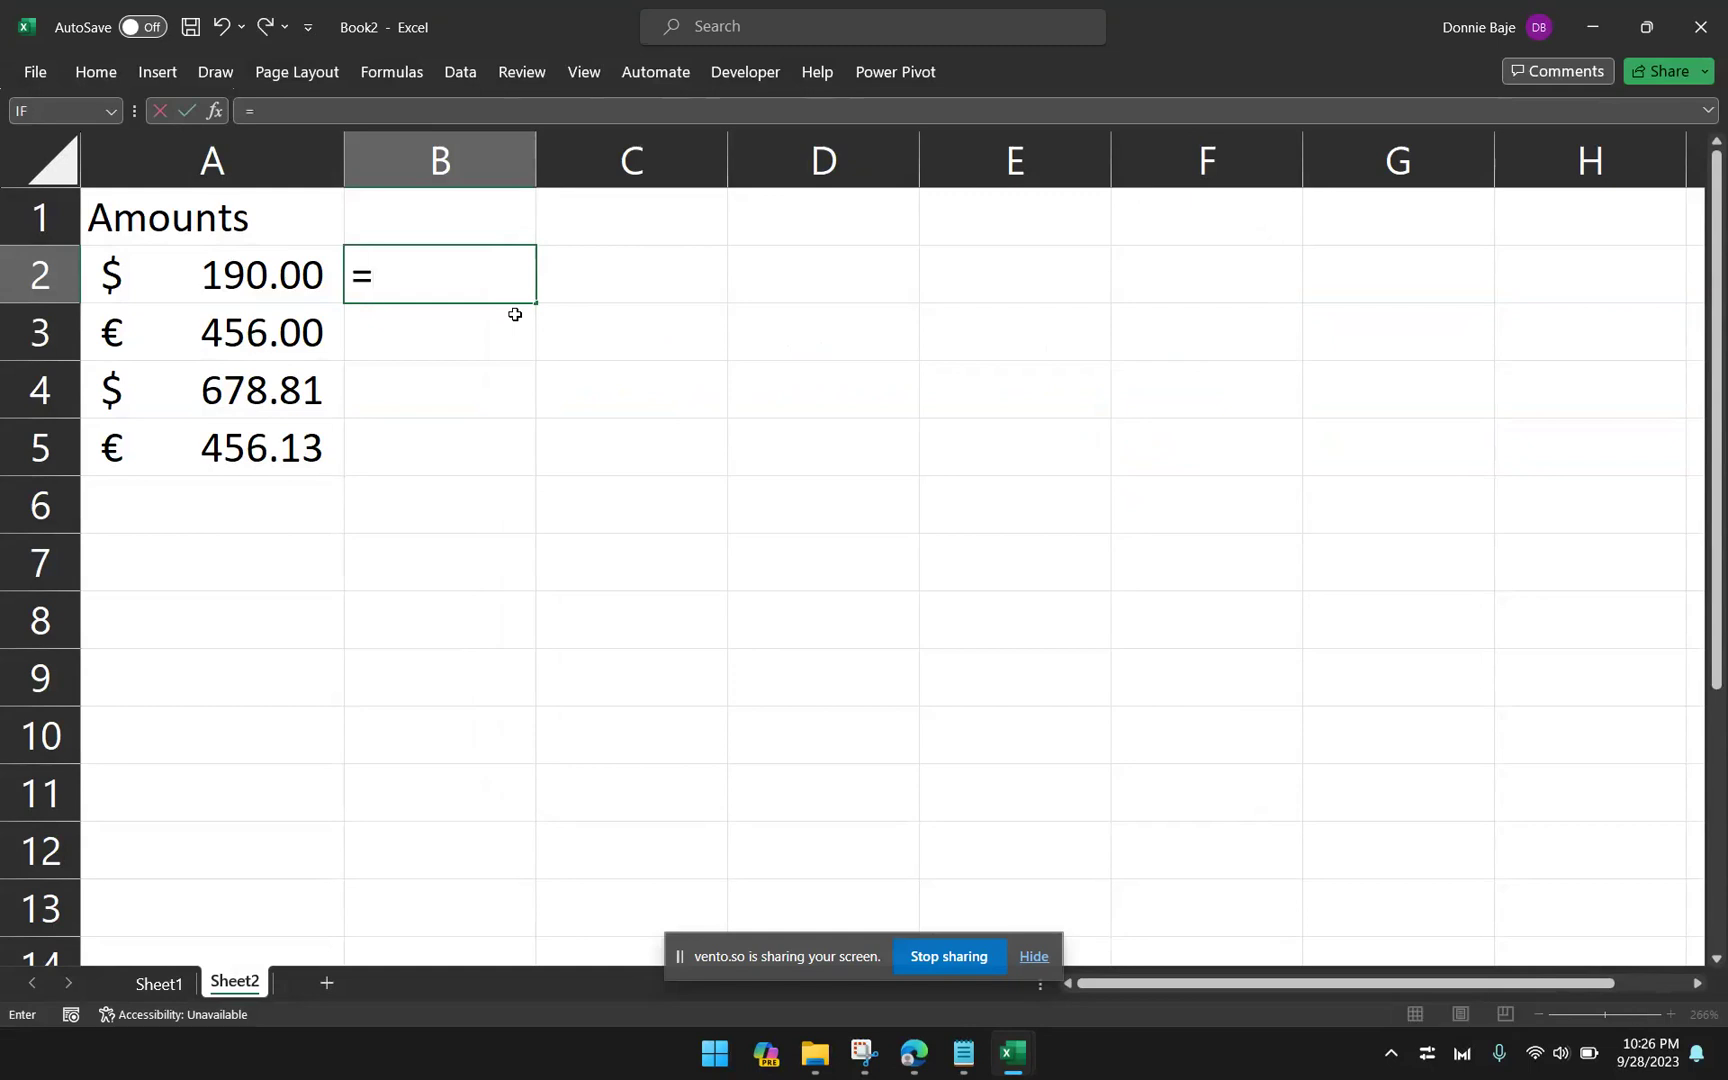
pyautogui.press('Down')
pyautogui.press('Down')
pyautogui.press('Down')
pyautogui.press('Down')
pyautogui.press('Down')
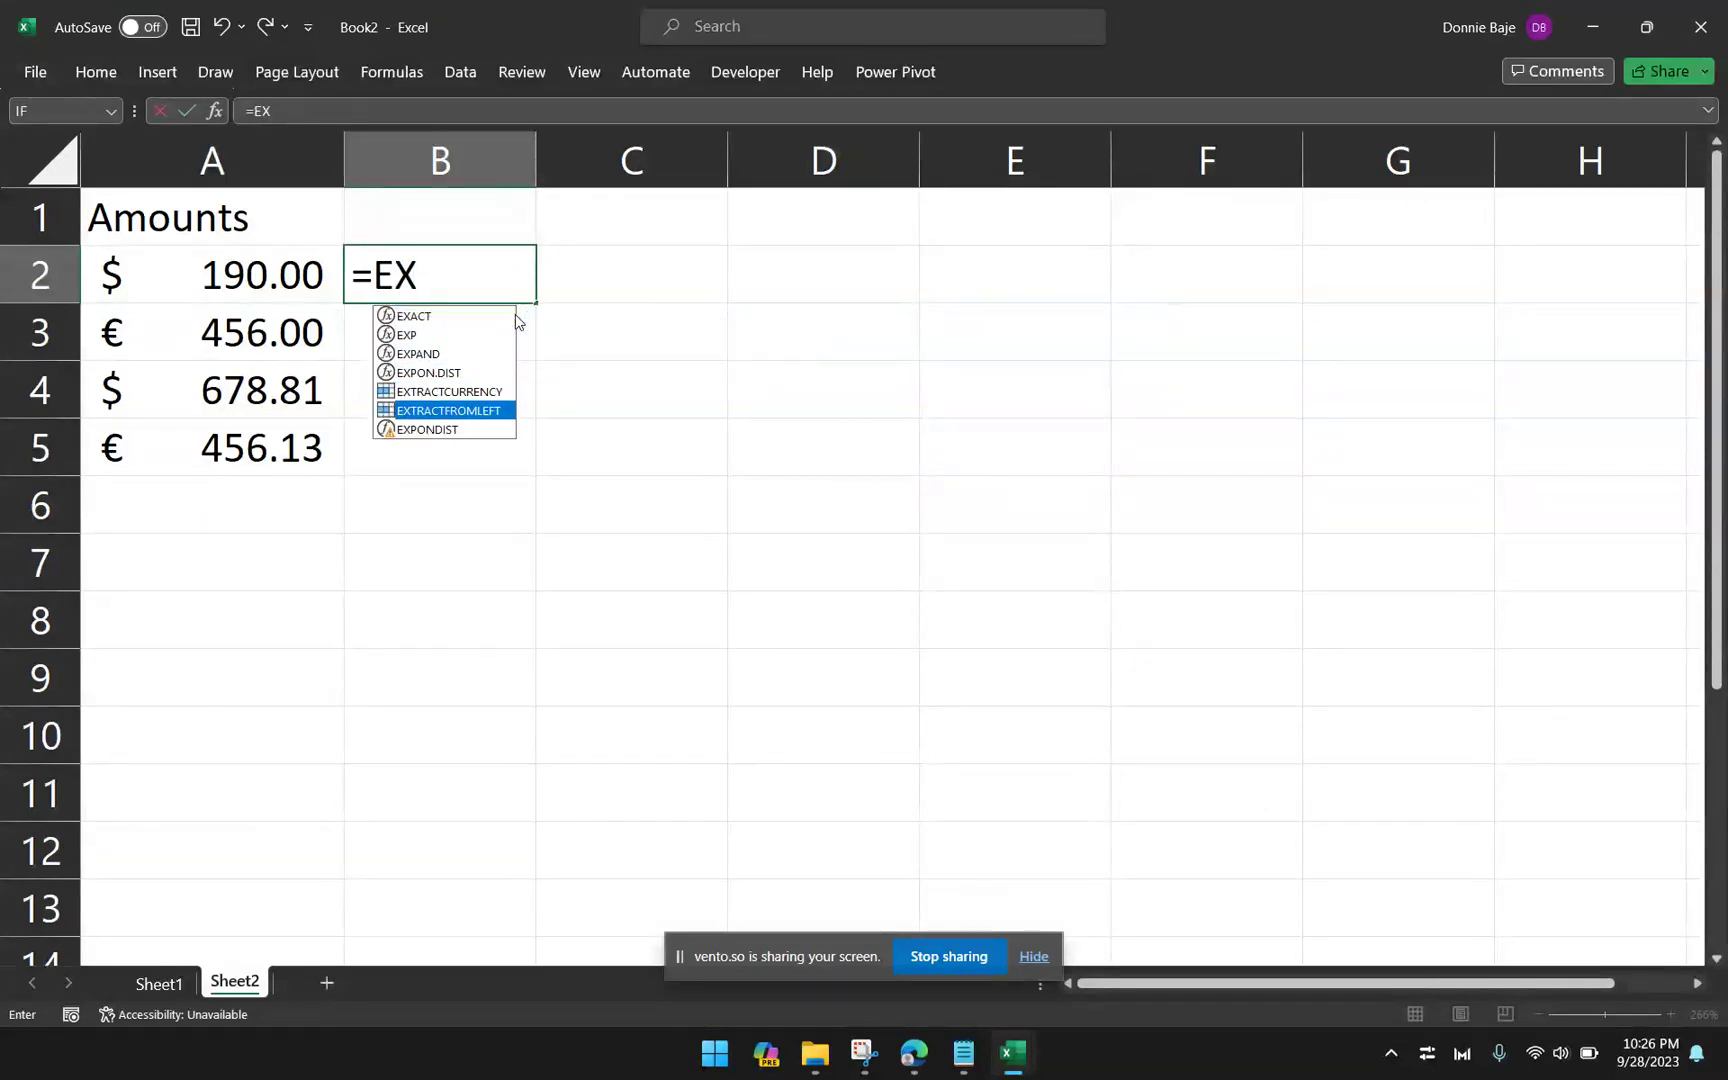
pyautogui.press('Tab')
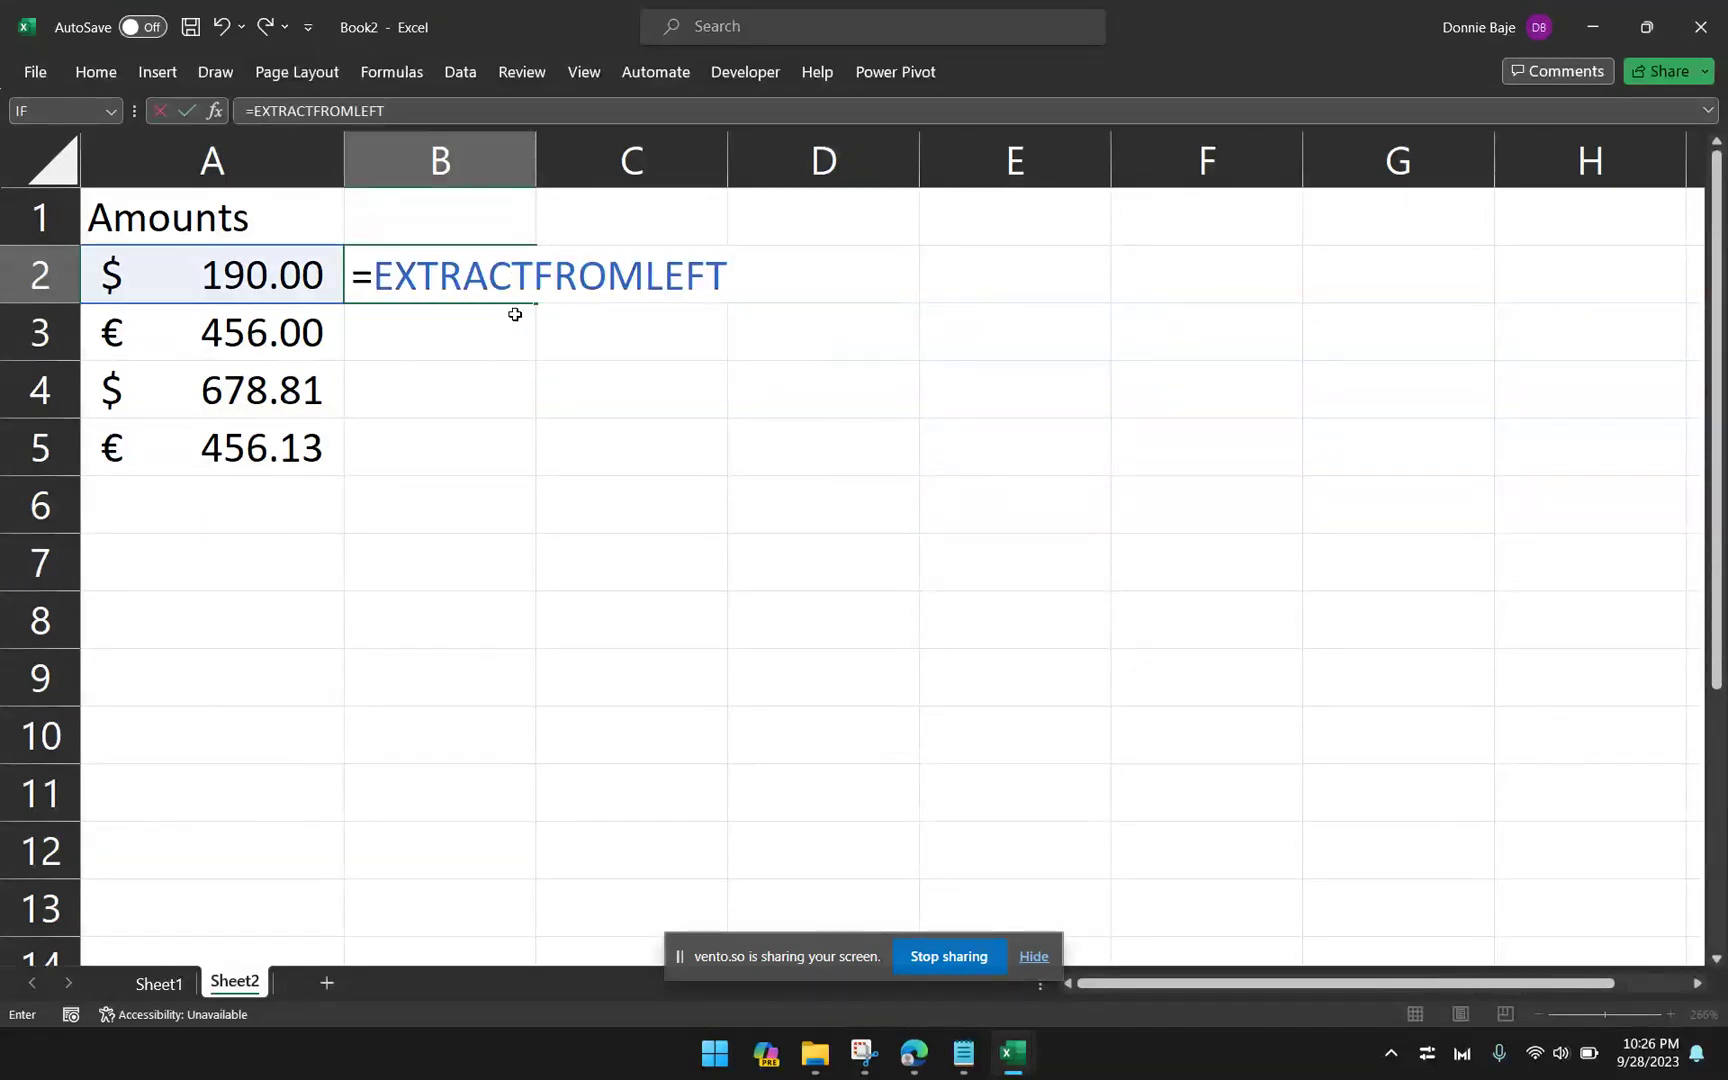
pyautogui.press('Return')
pyautogui.click(500, 277)
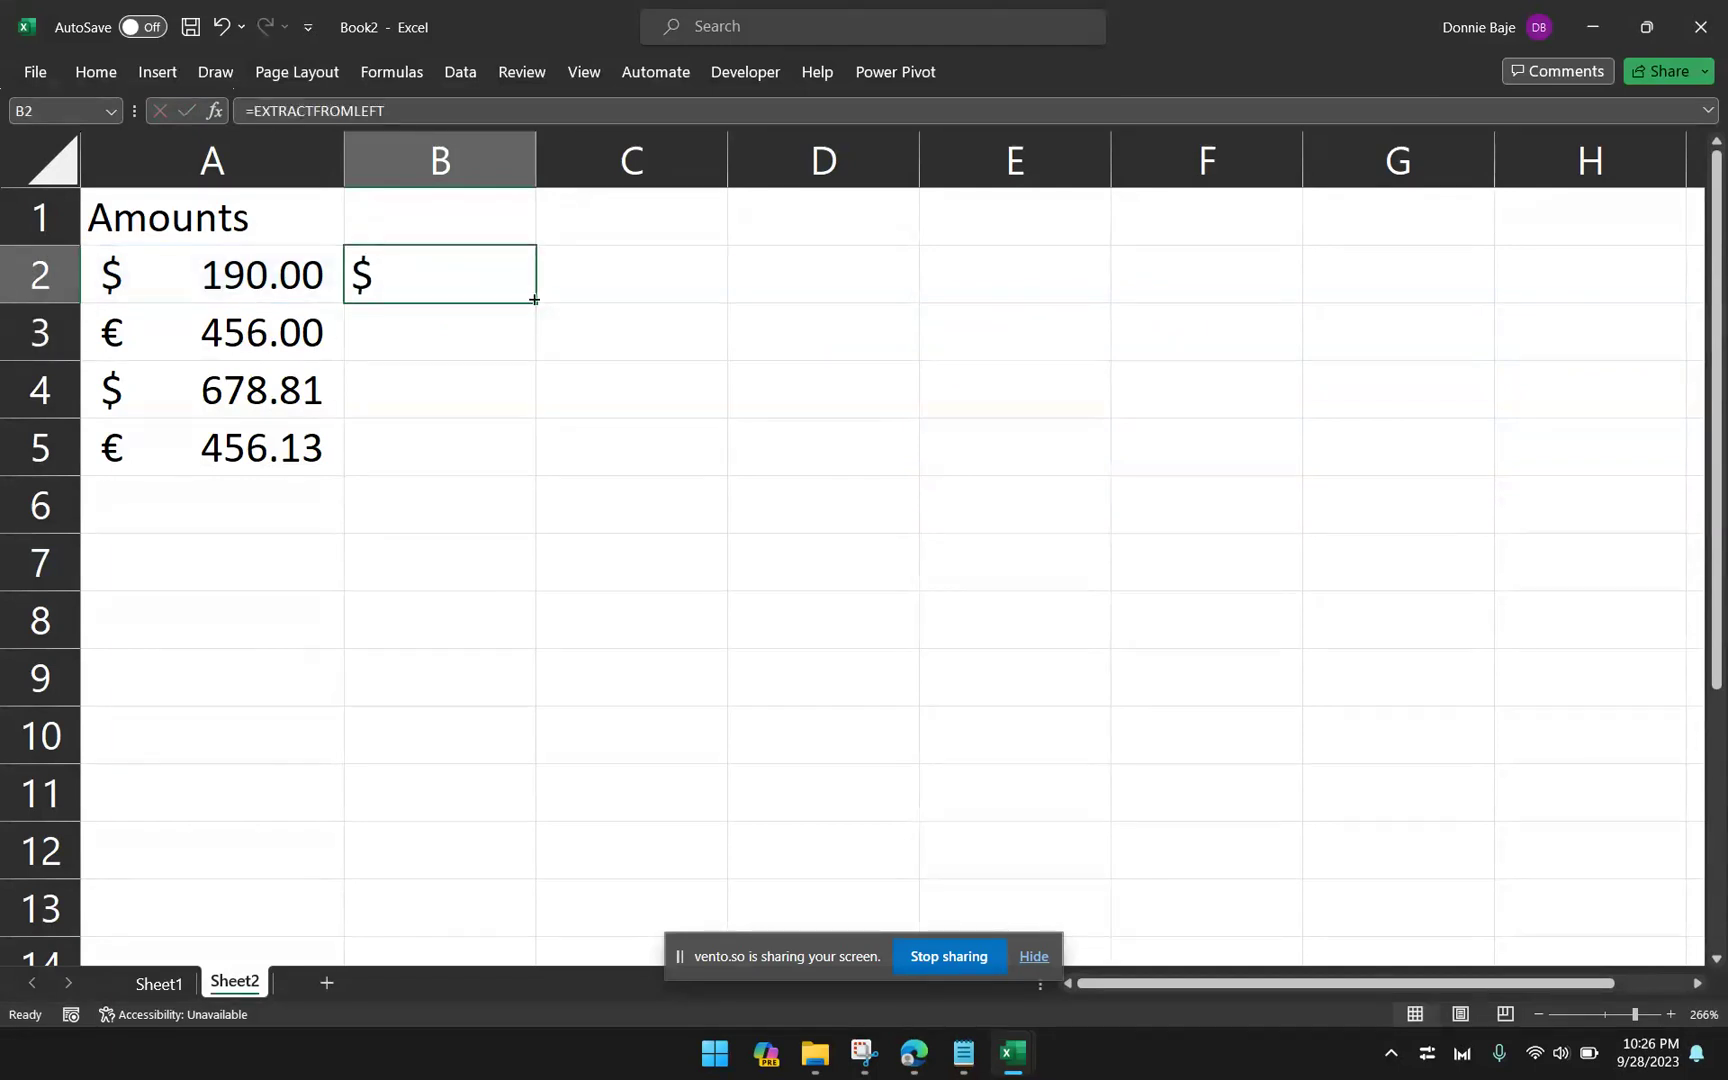
pyautogui.doubleClick(531, 306)
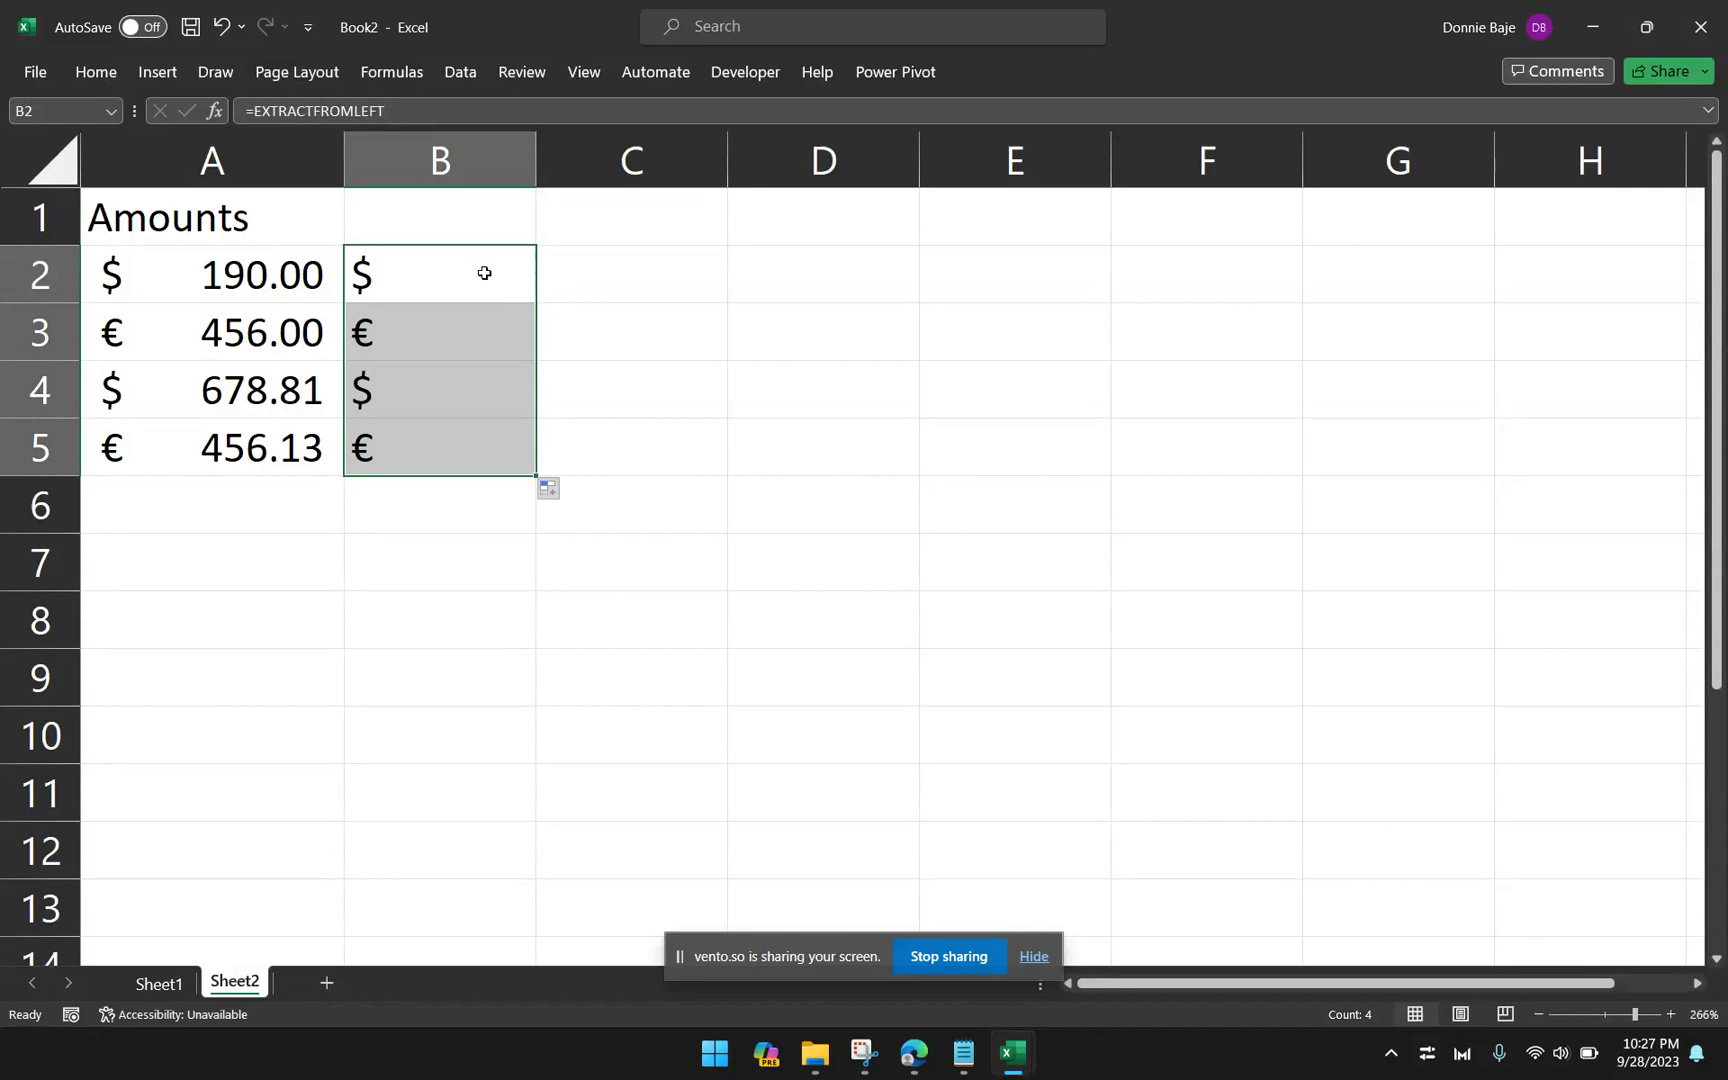
pyautogui.click(484, 273)
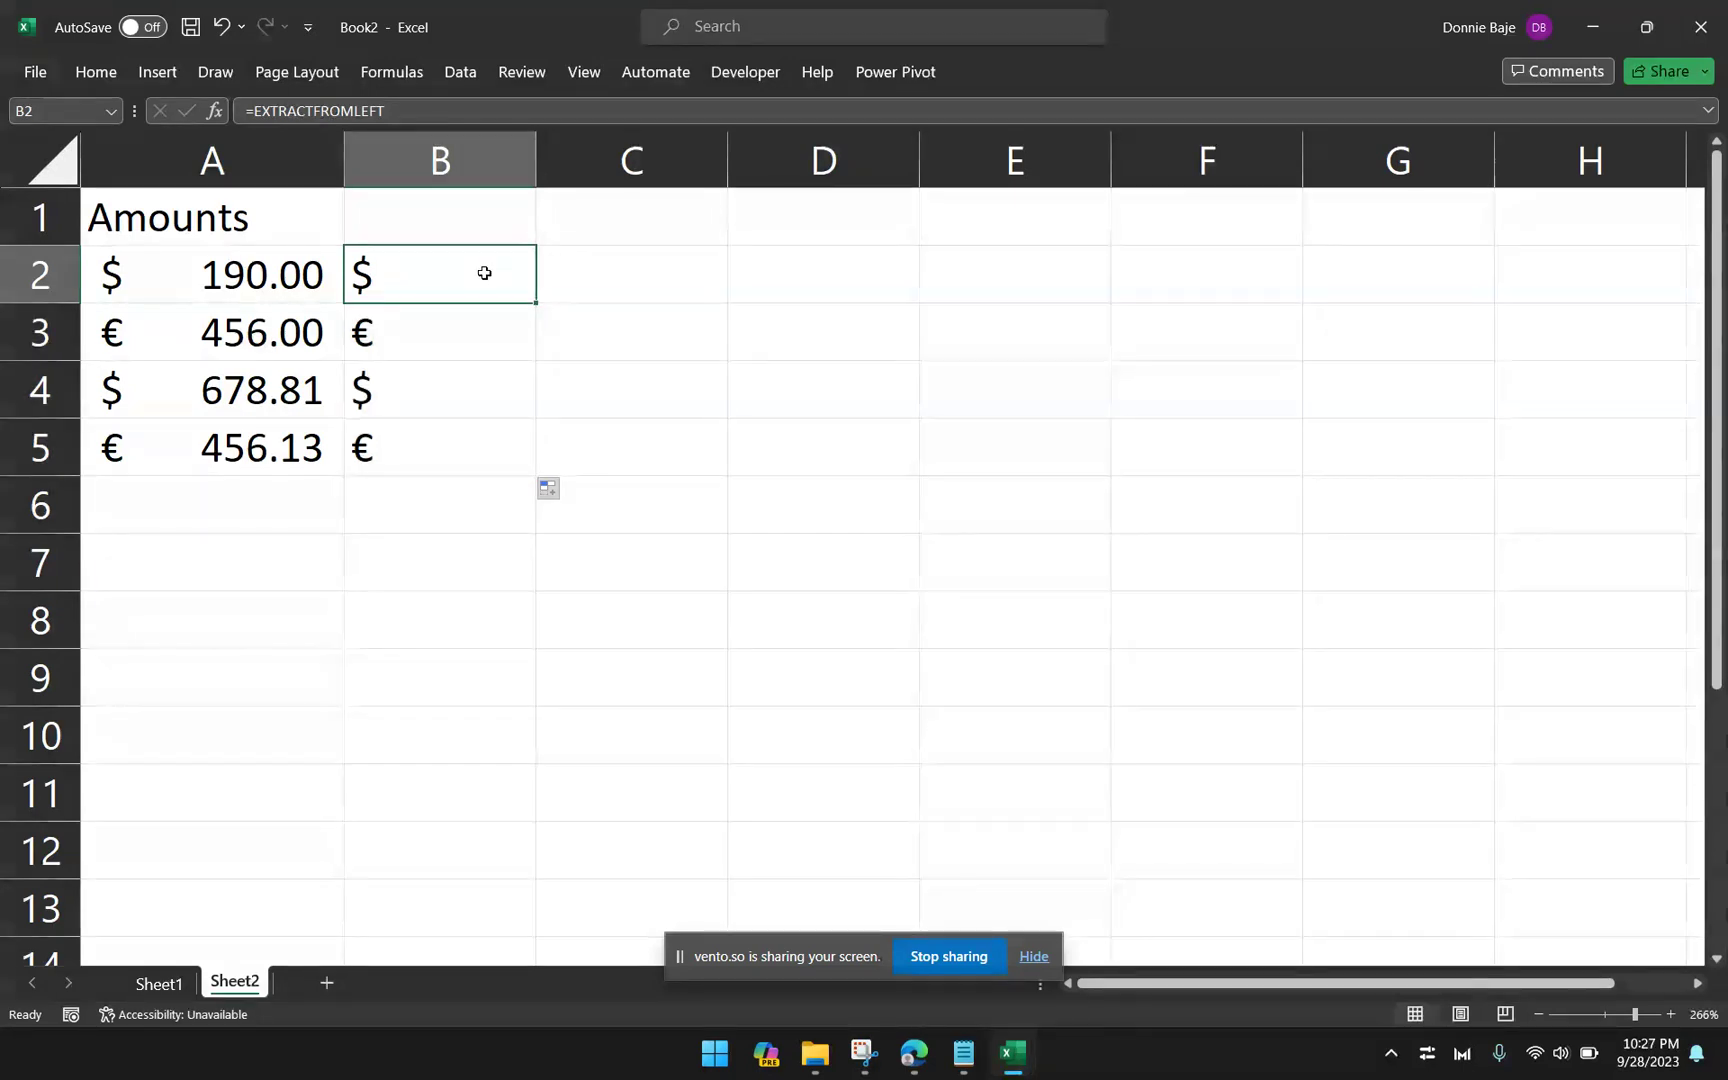